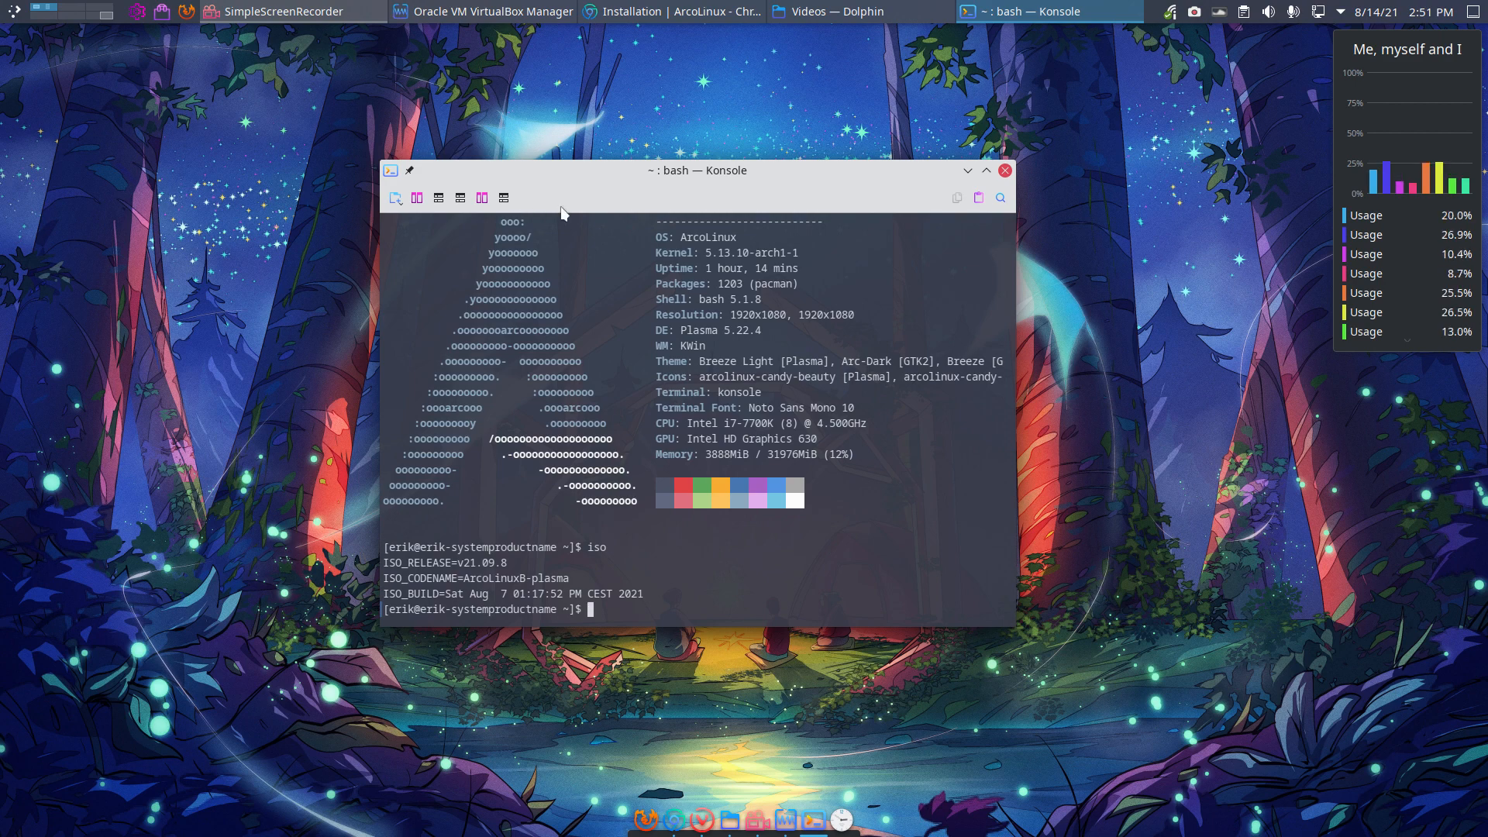
Step: Close Konsole and bring Chromium back to the ArcoLinux installation page
click(1005, 170)
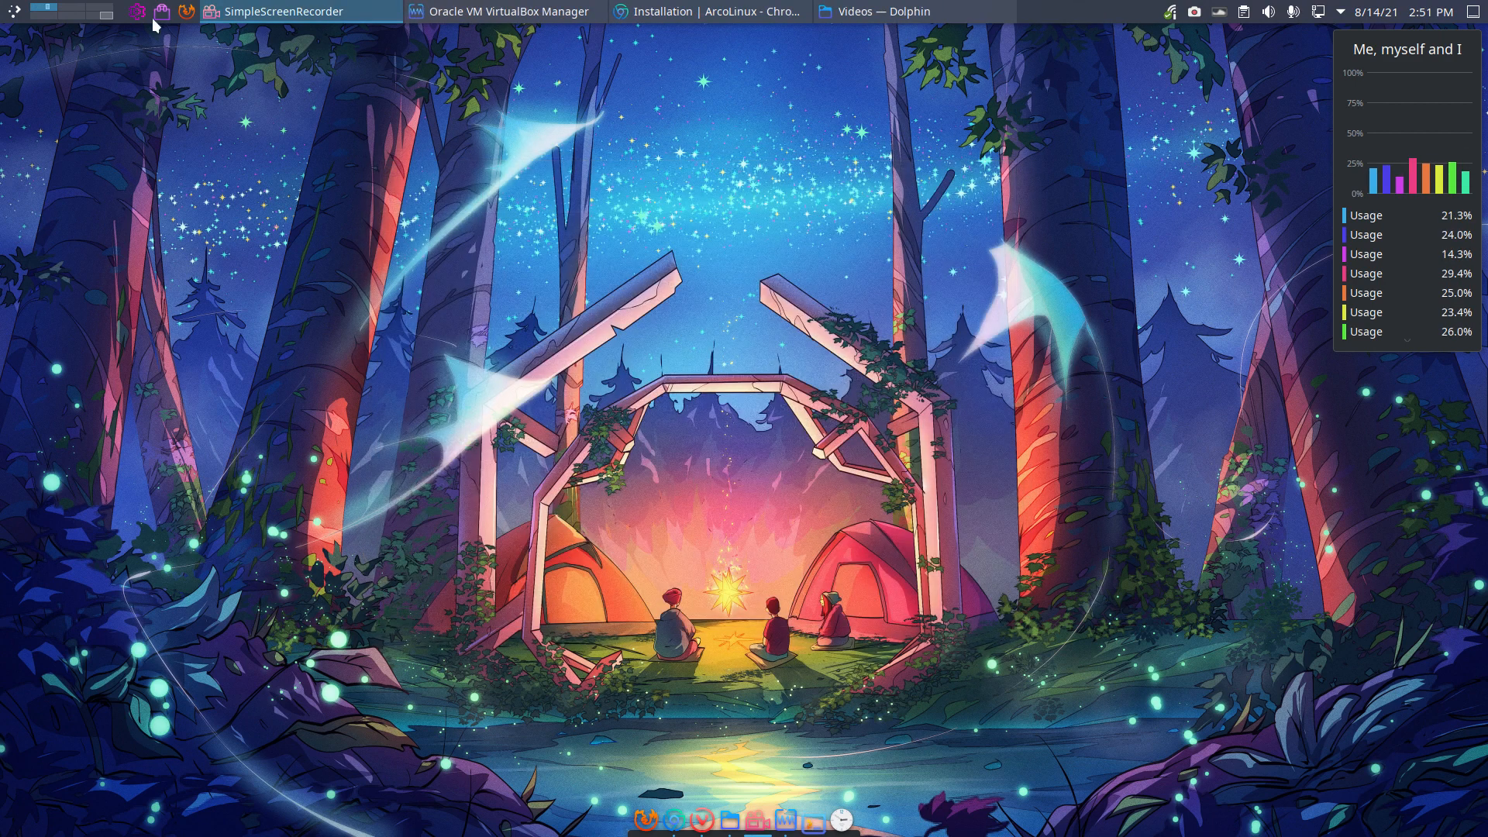
click(14, 10)
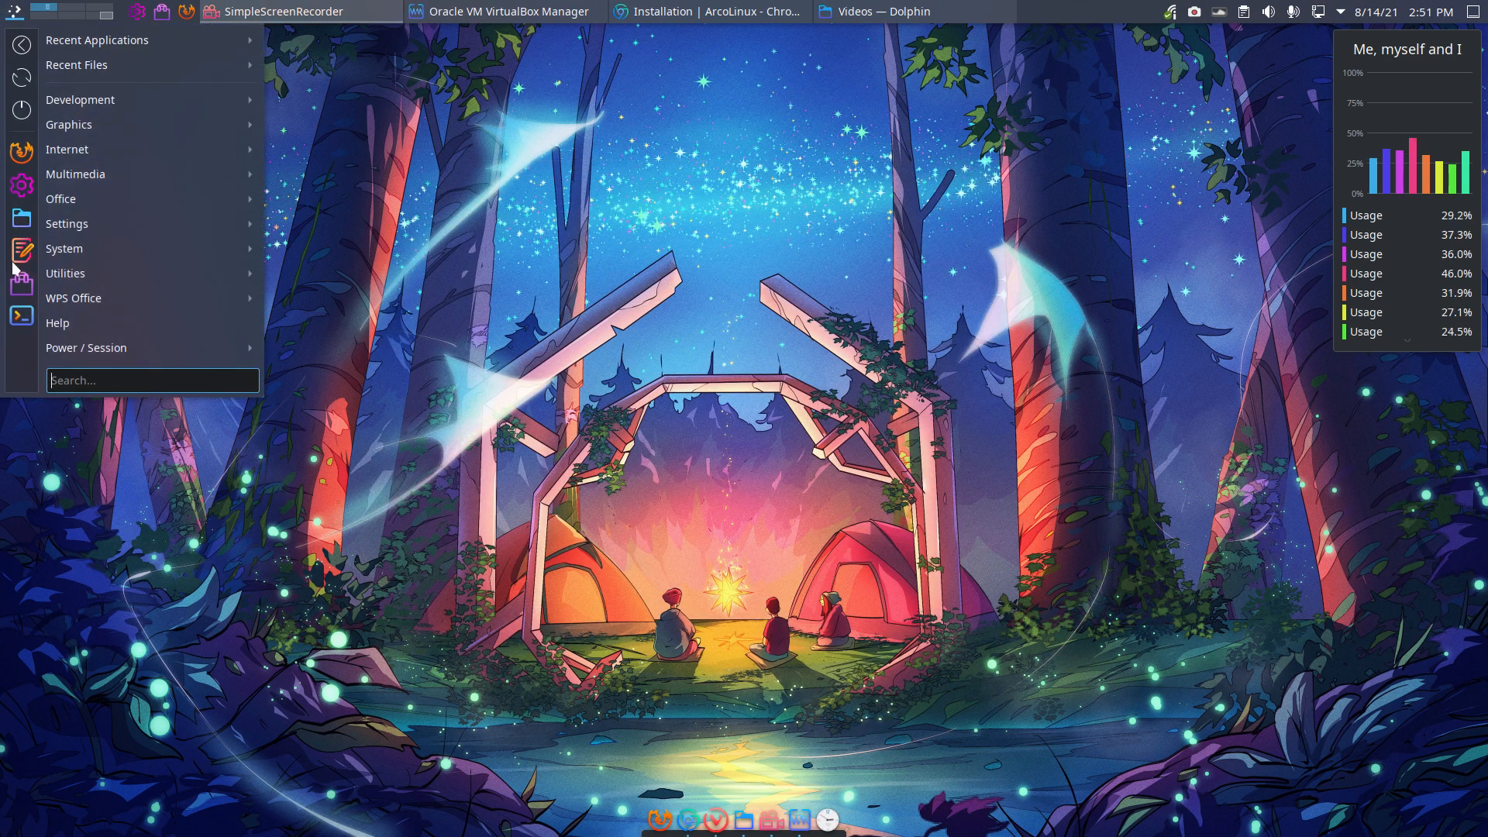
click(552, 395)
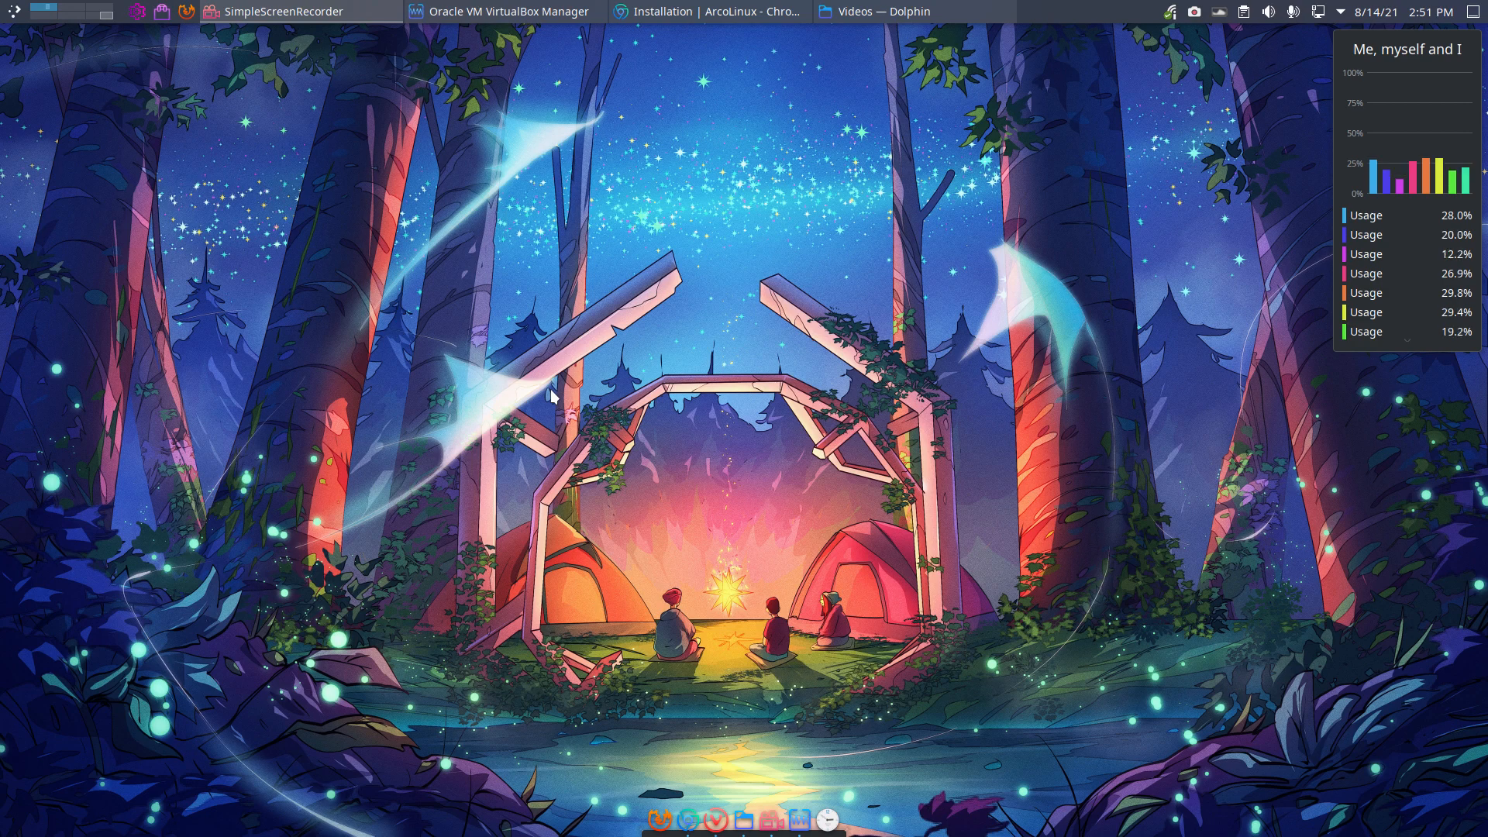
key(super)
key(super)
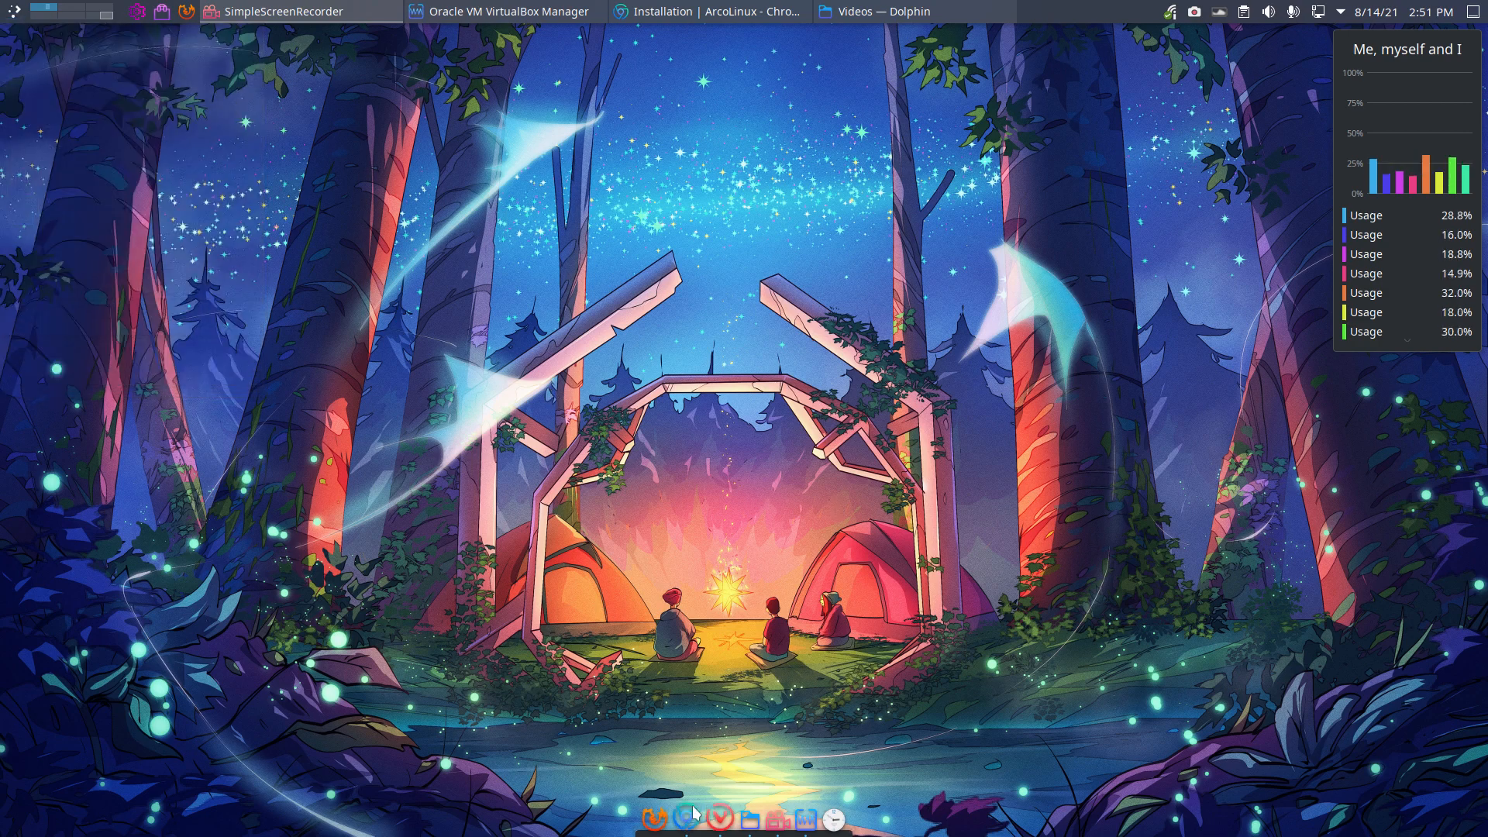
click(689, 818)
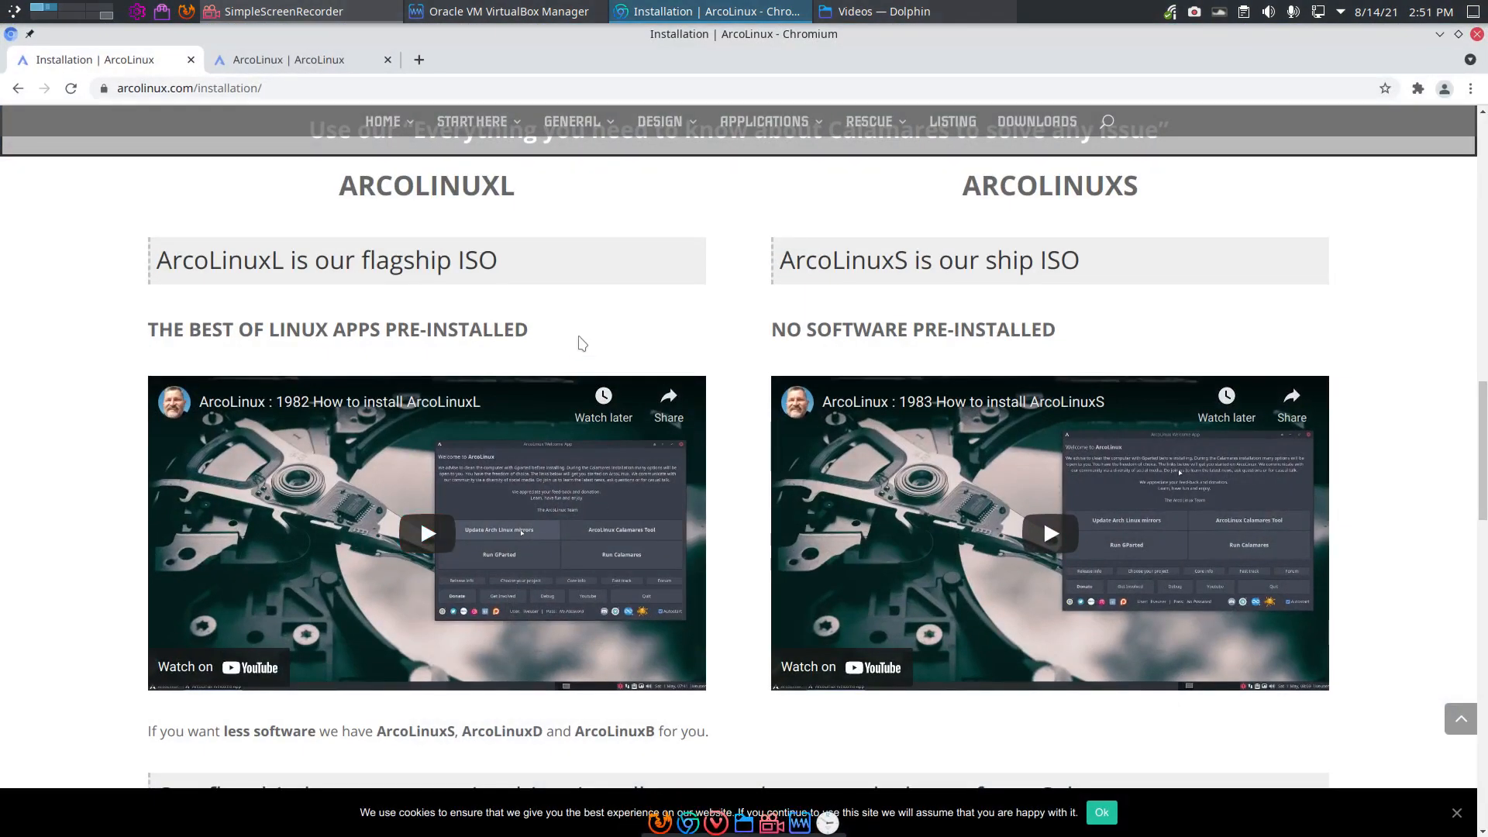
Step: Open arcolinuxd.com in a new tab from the START HERE > ARCOLINUXD menu
scroll(571, 322, up, 7)
scroll(571, 323, up, 5)
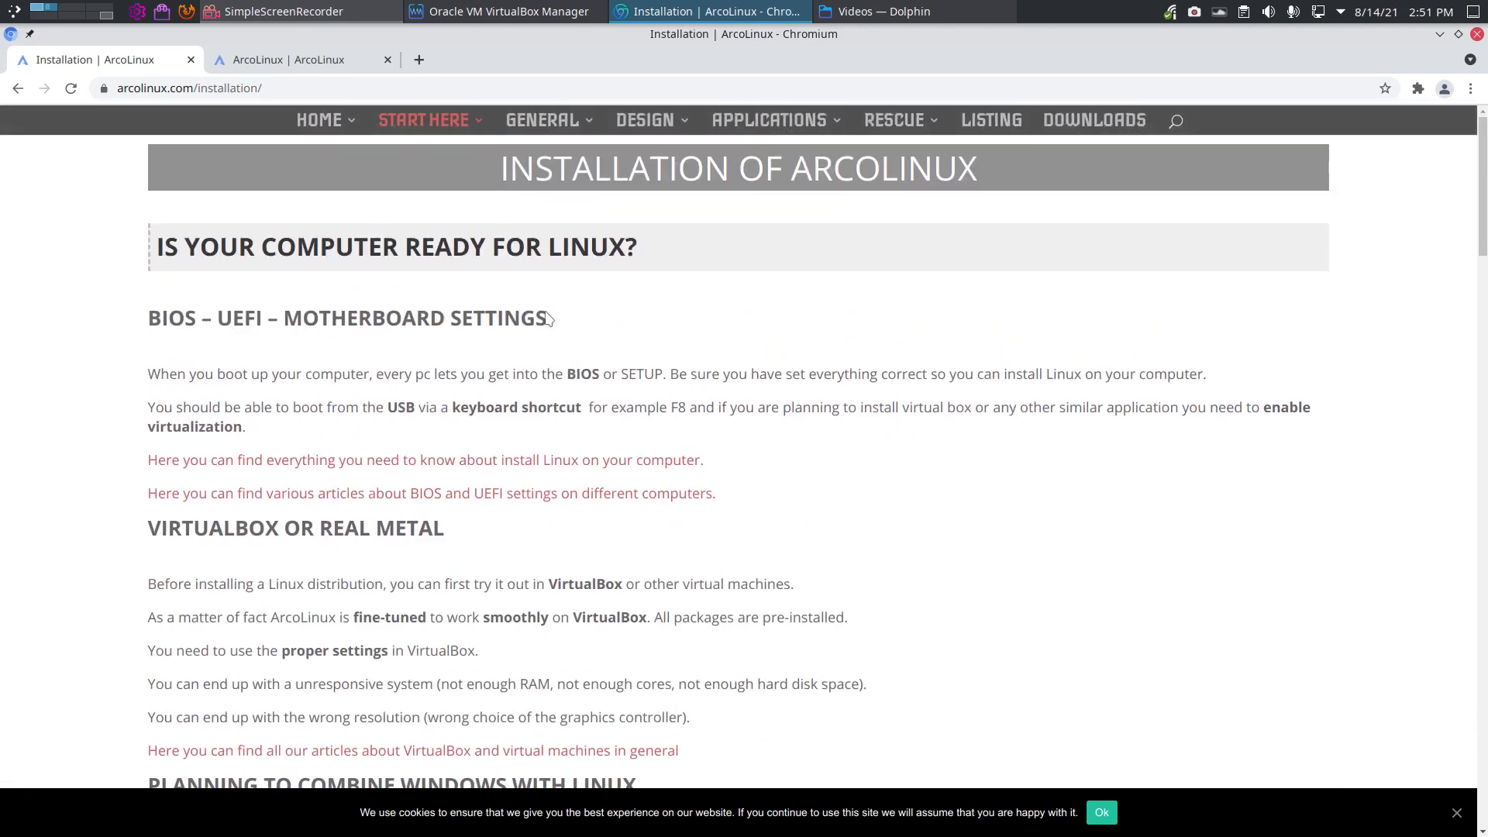
mouse_move(423, 120)
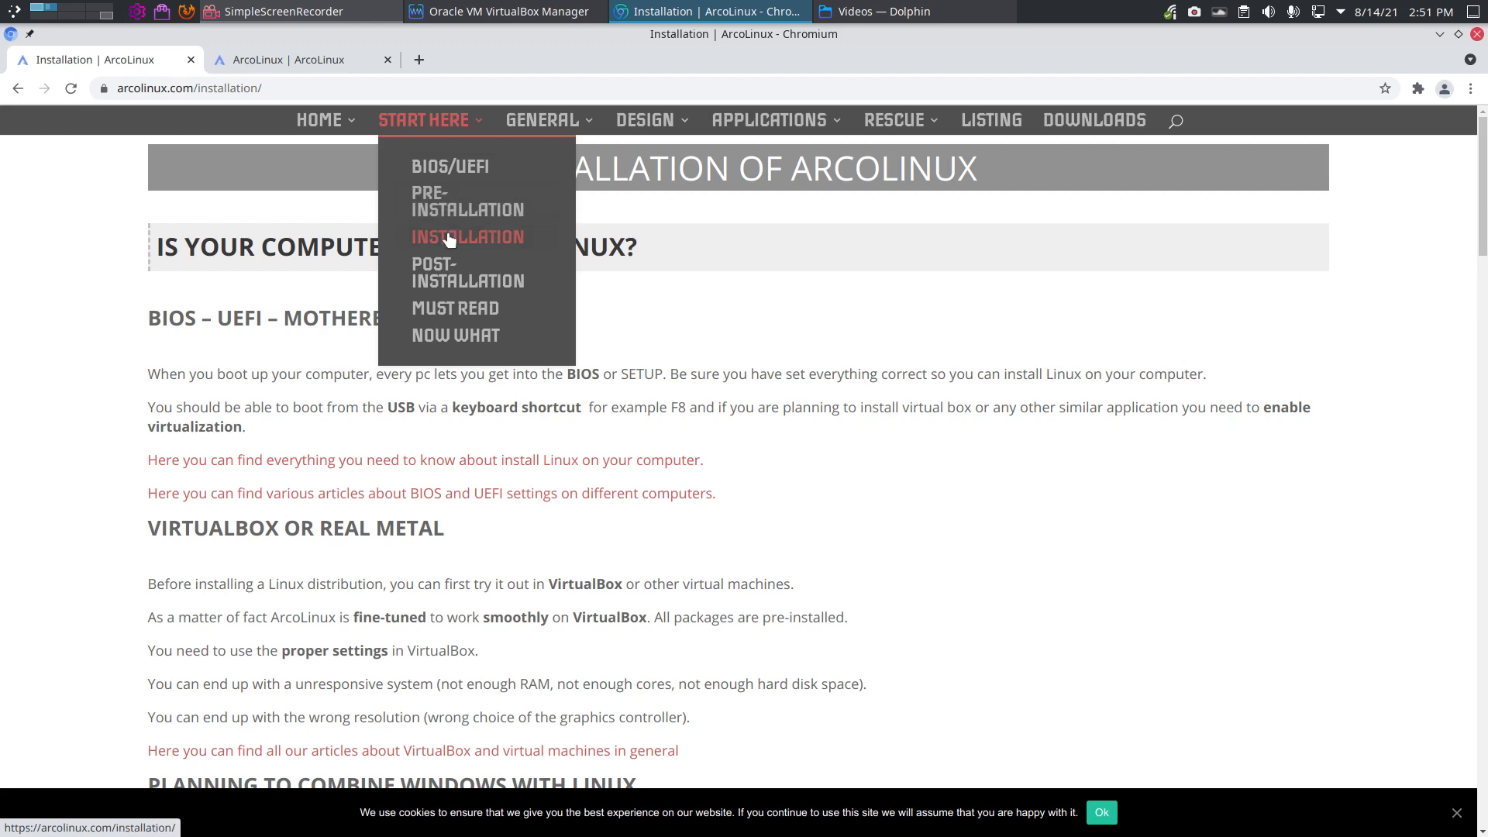
scroll(194, 396, down, 20)
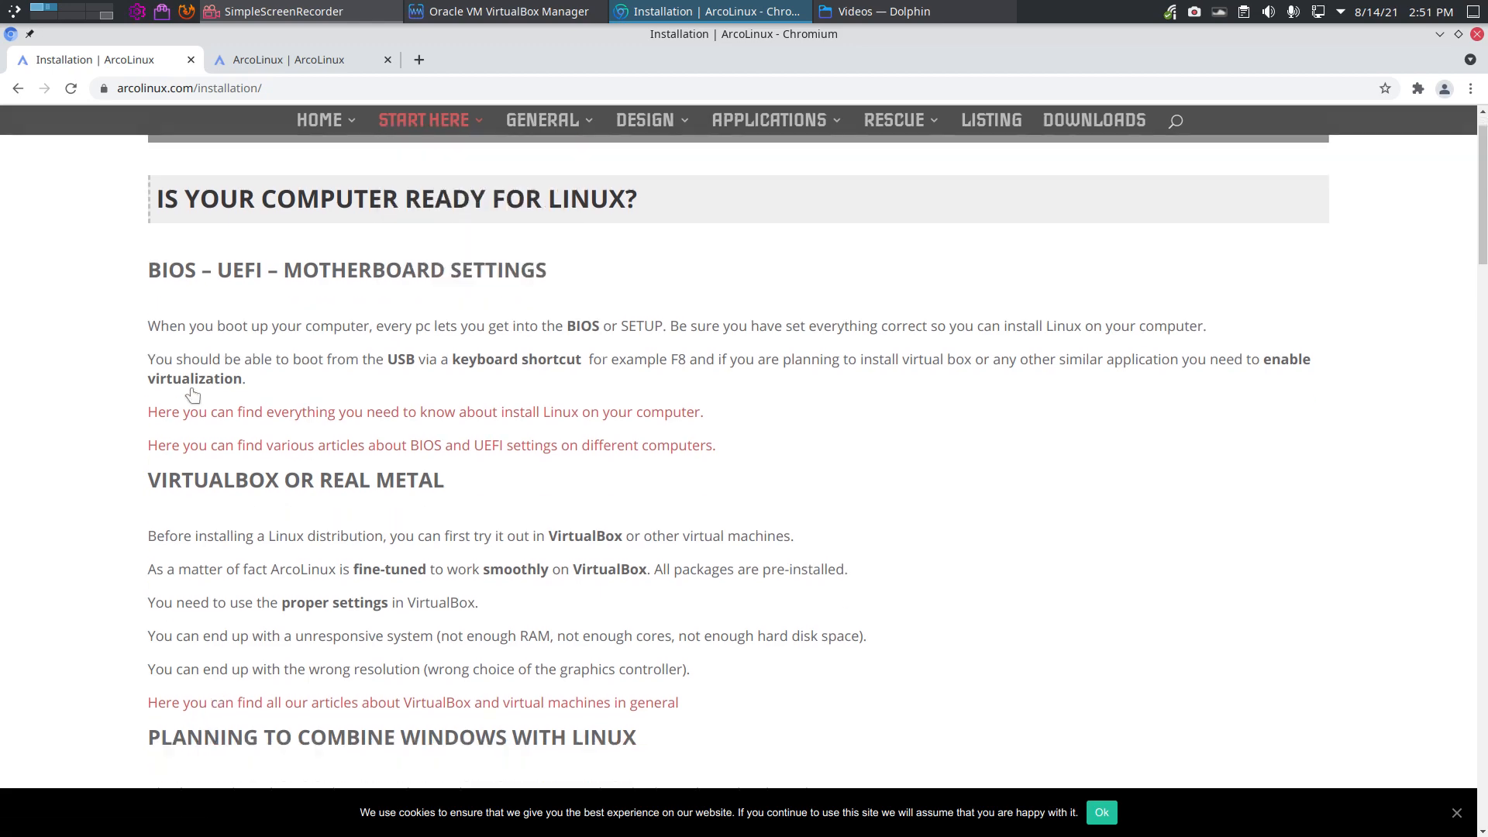
scroll(194, 395, down, 3)
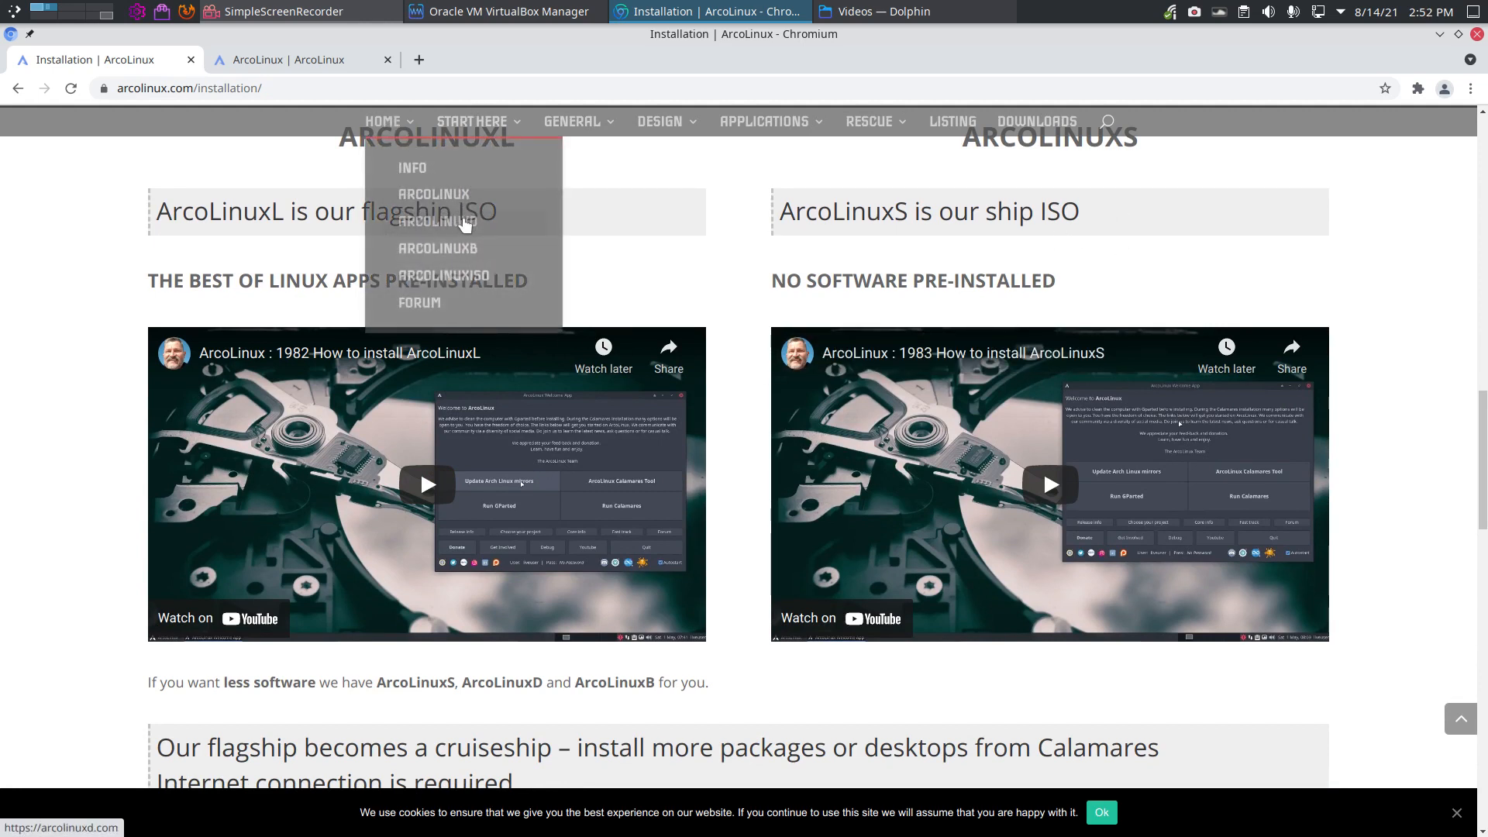
click(463, 223)
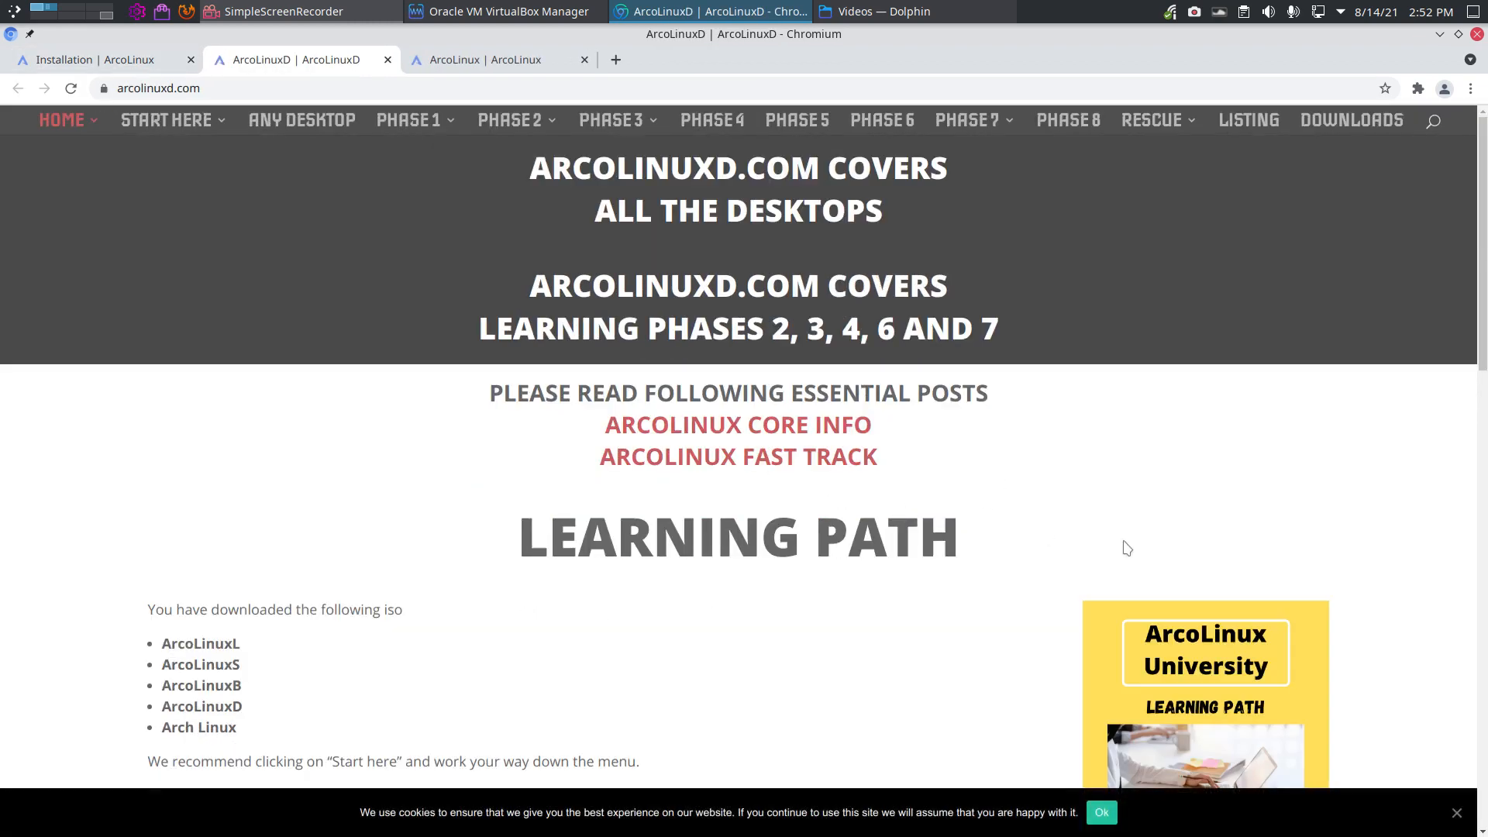
Step: Open the ArcoLinux learning path page and read down through its phases
scroll(1237, 543, down, 3)
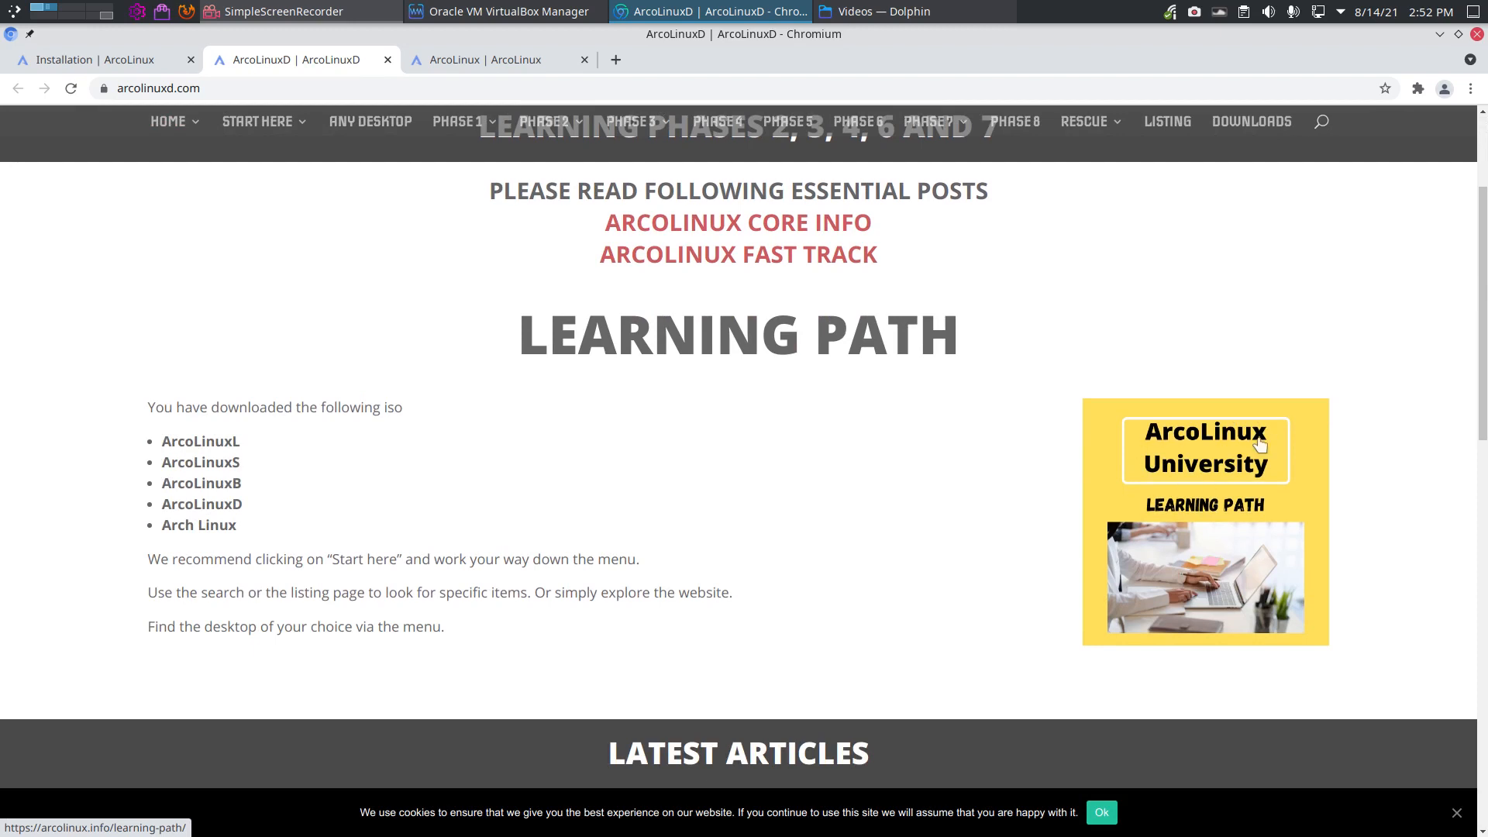
click(1235, 512)
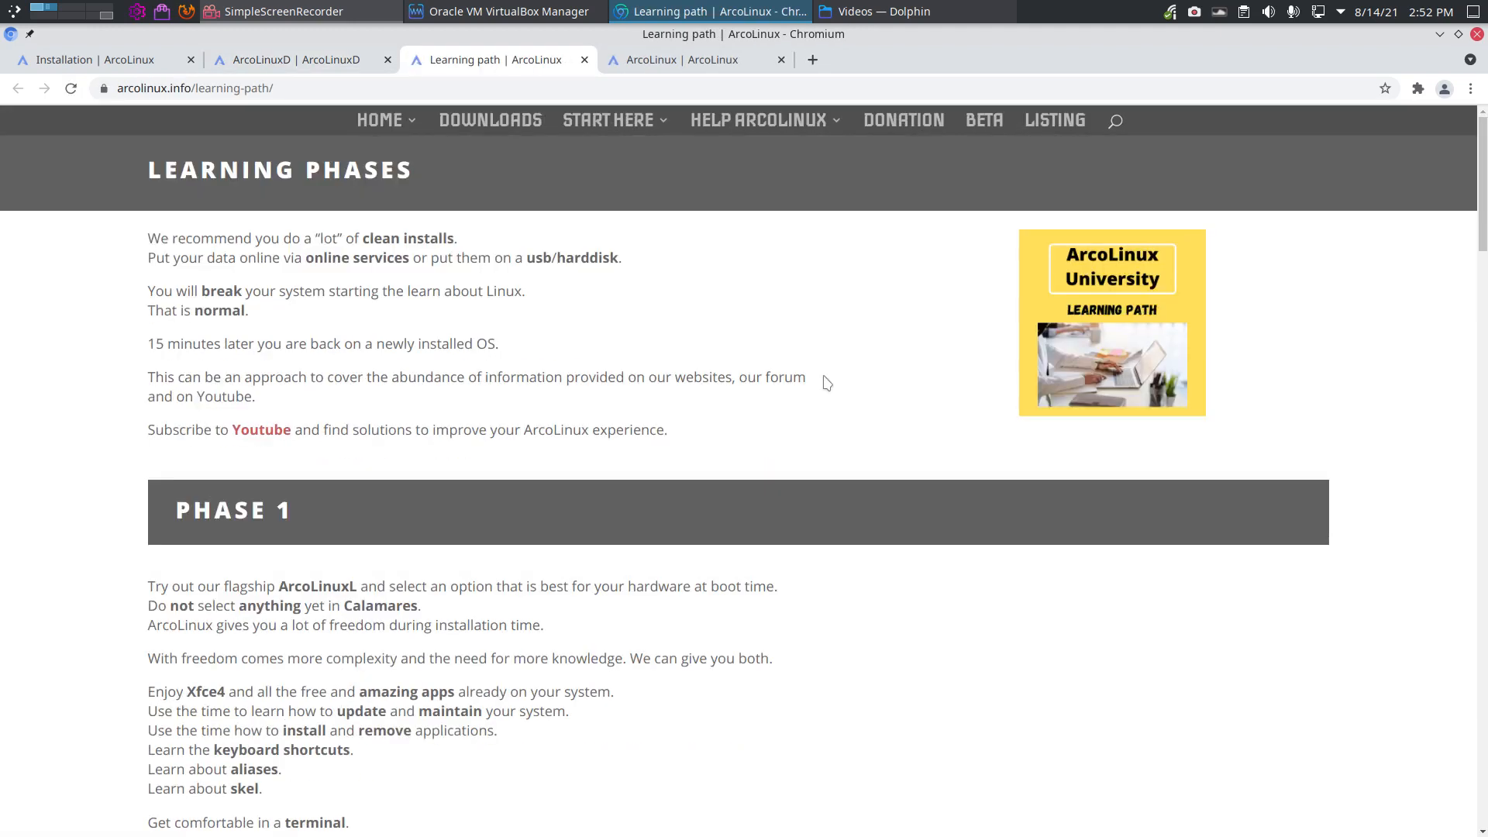
scroll(734, 377, down, 1)
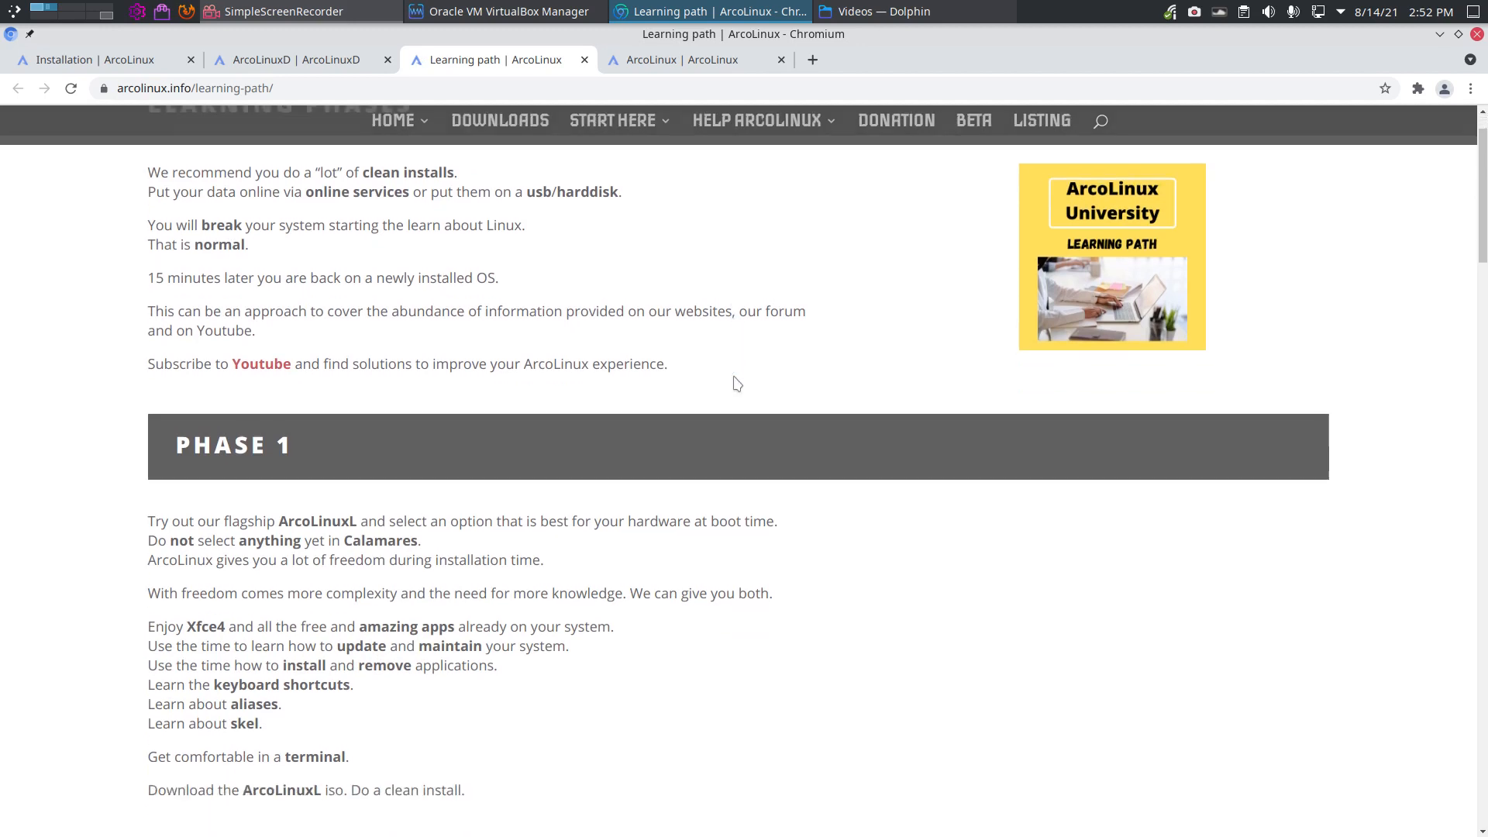
scroll(737, 382, down, 3)
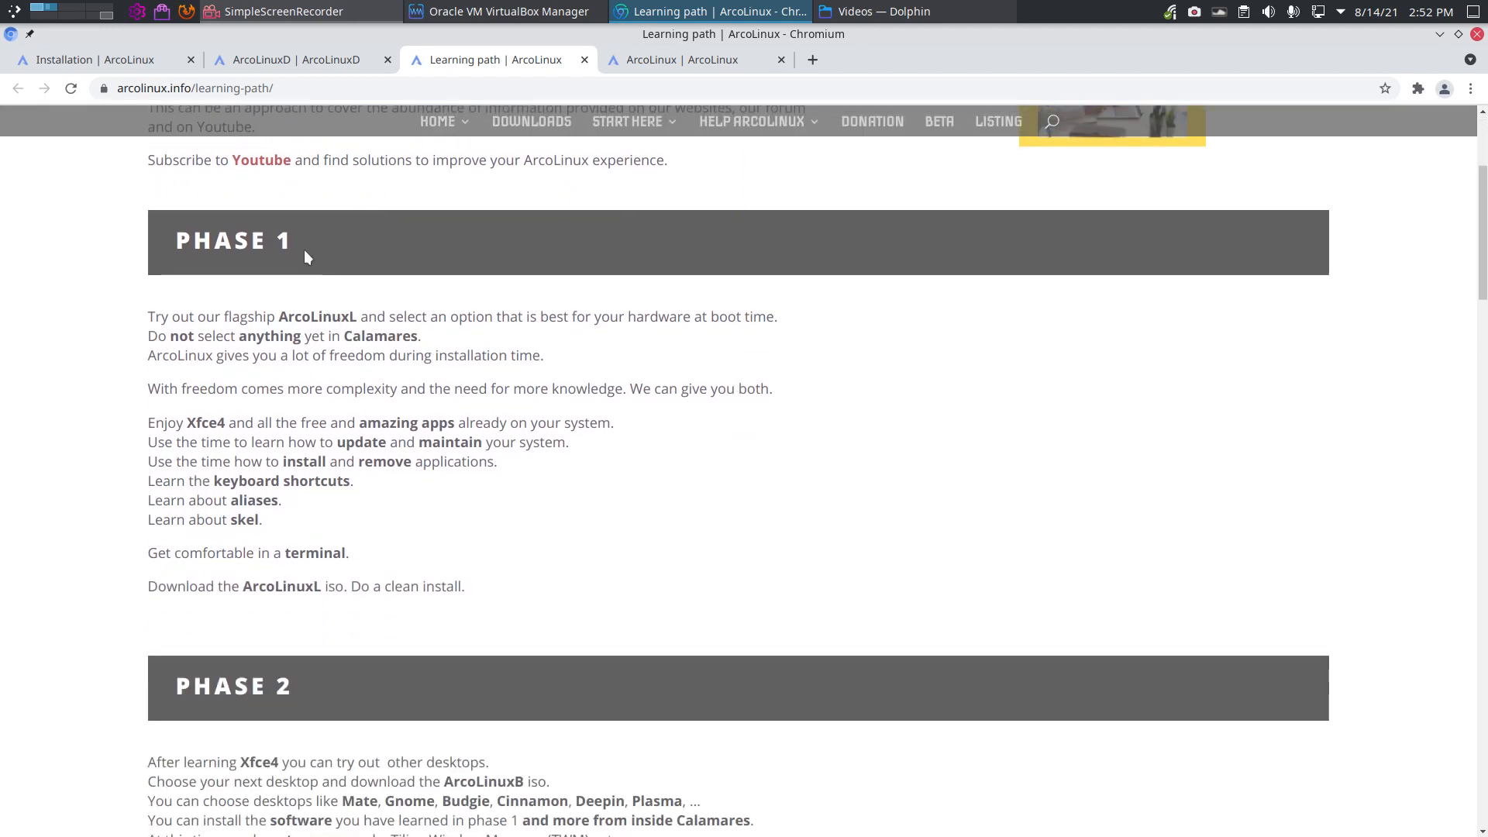
scroll(308, 361, down, 7)
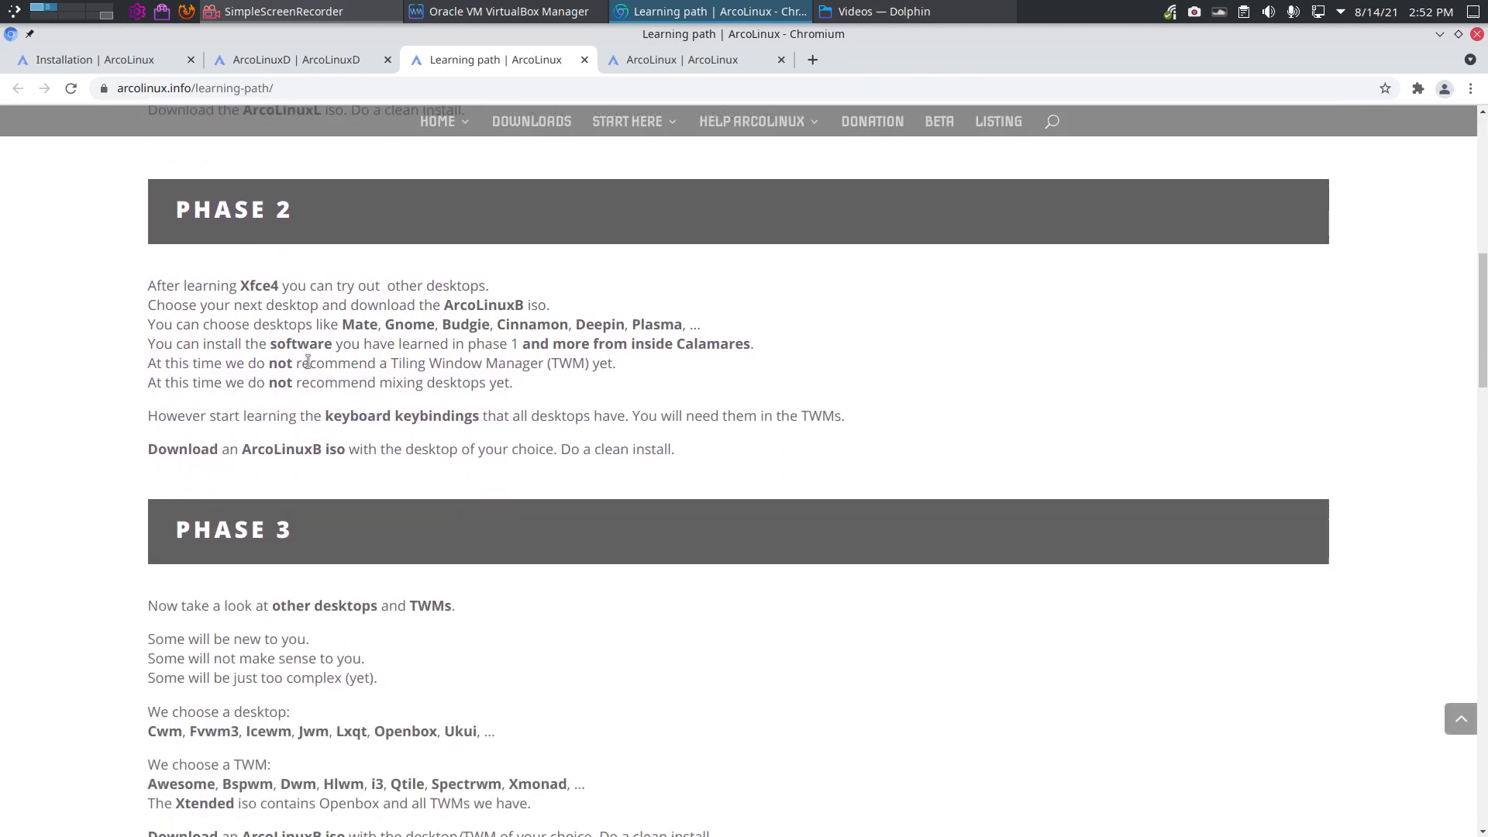
scroll(308, 362, down, 2)
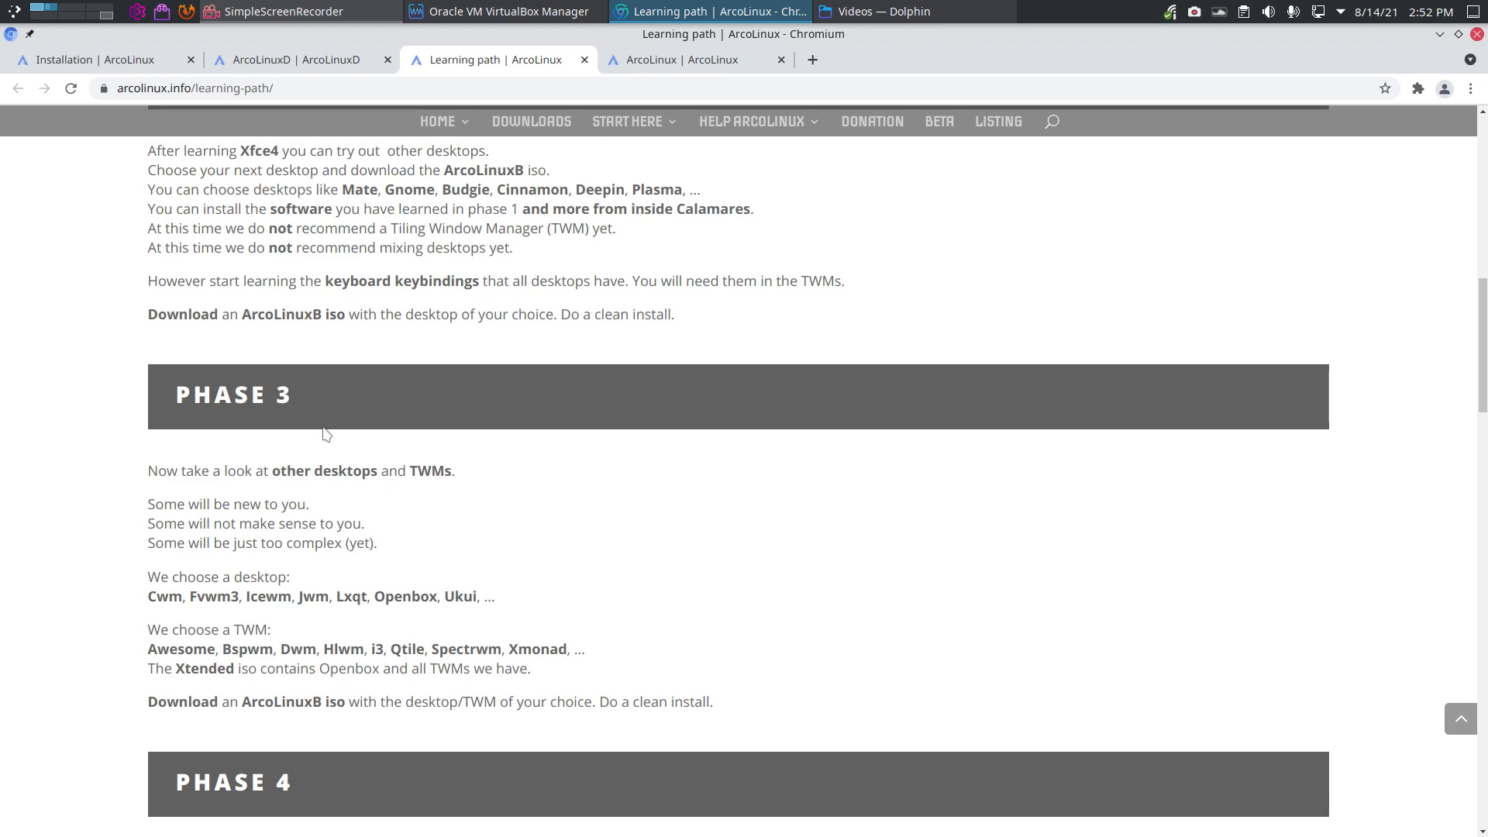
scroll(324, 434, down, 8)
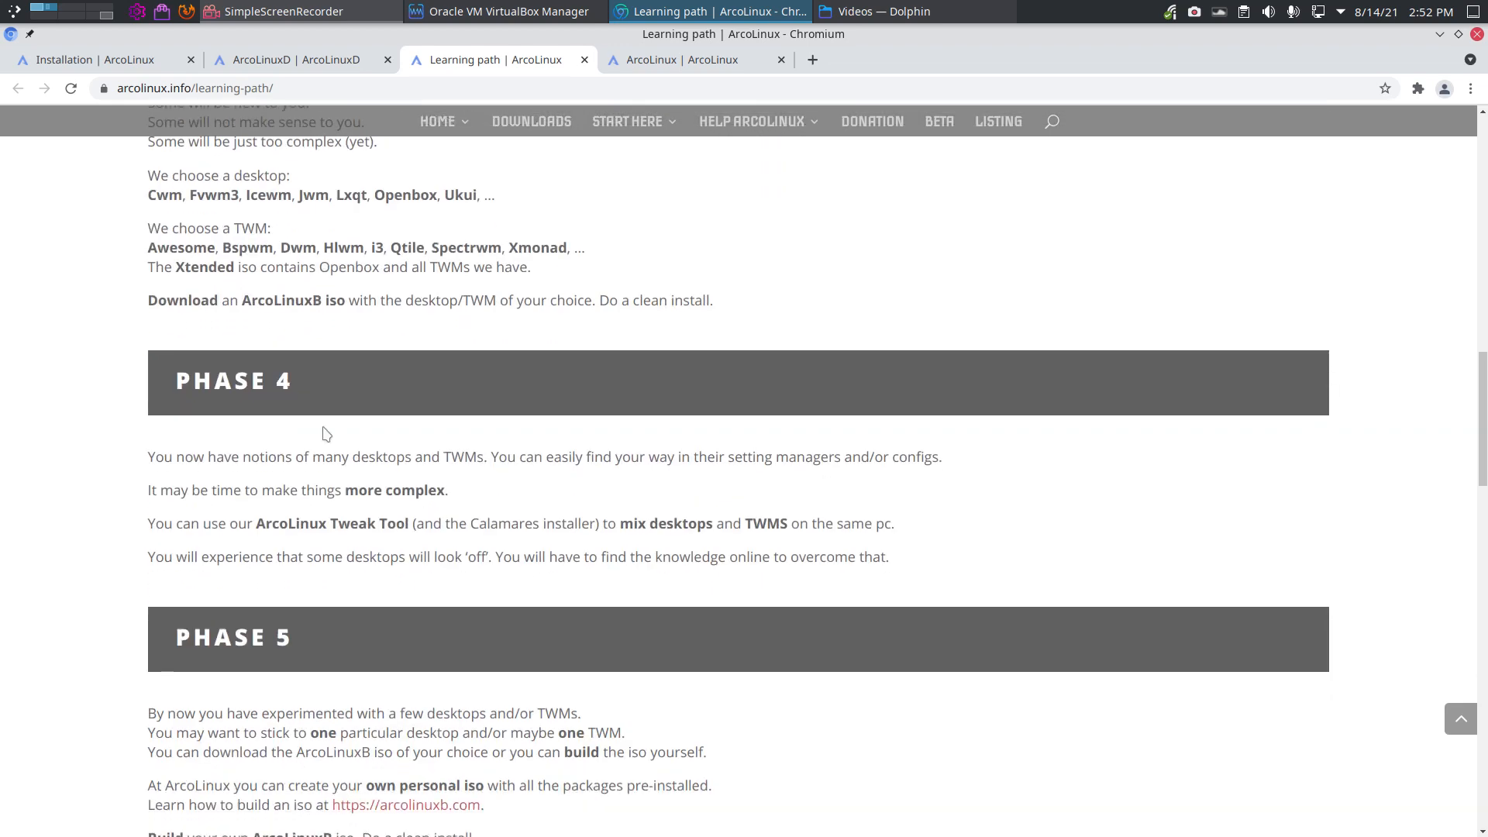
scroll(324, 434, up, 1)
scroll(323, 426, down, 3)
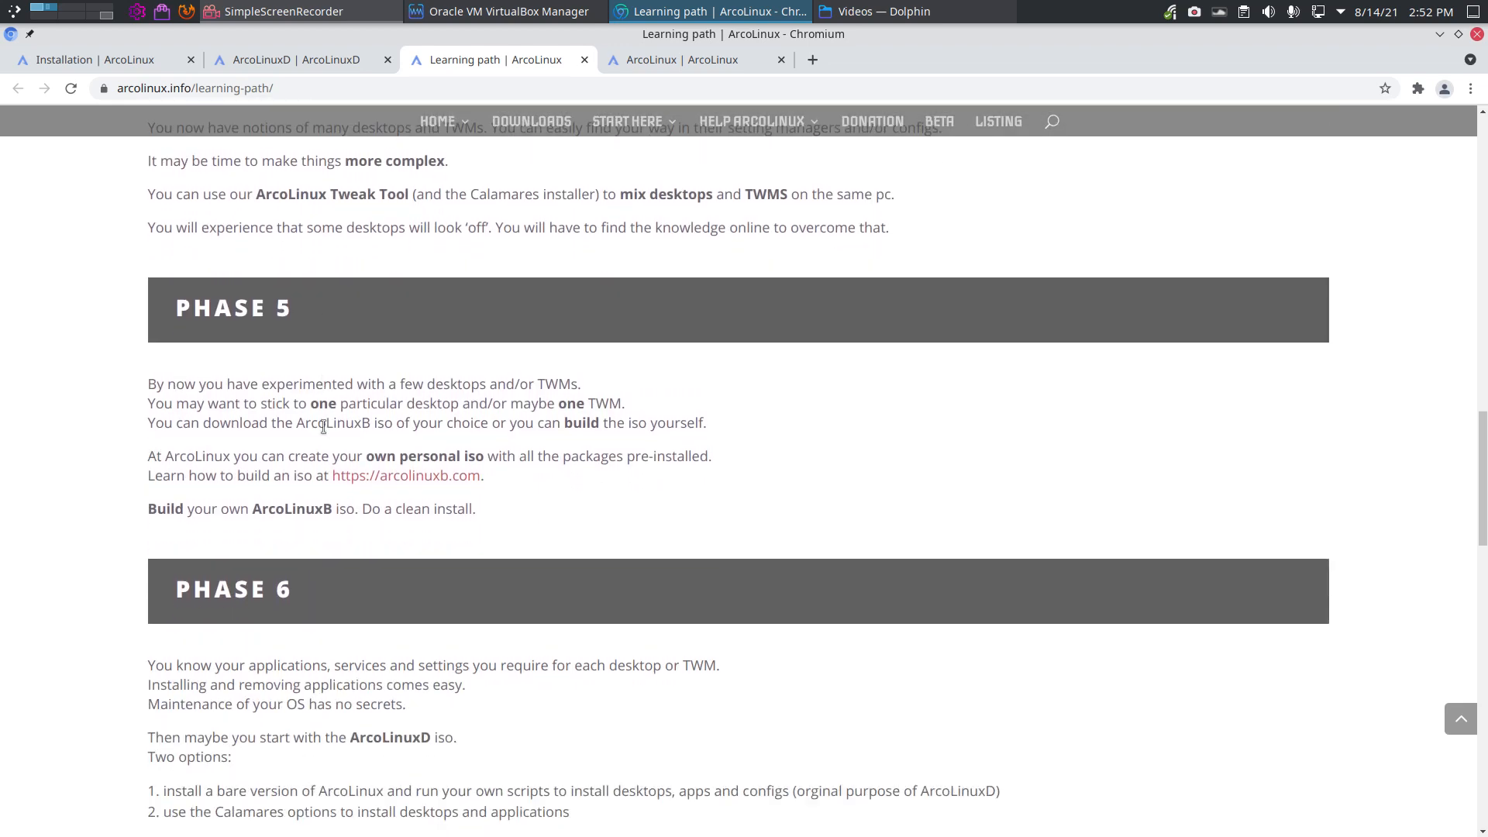
scroll(323, 426, down, 2)
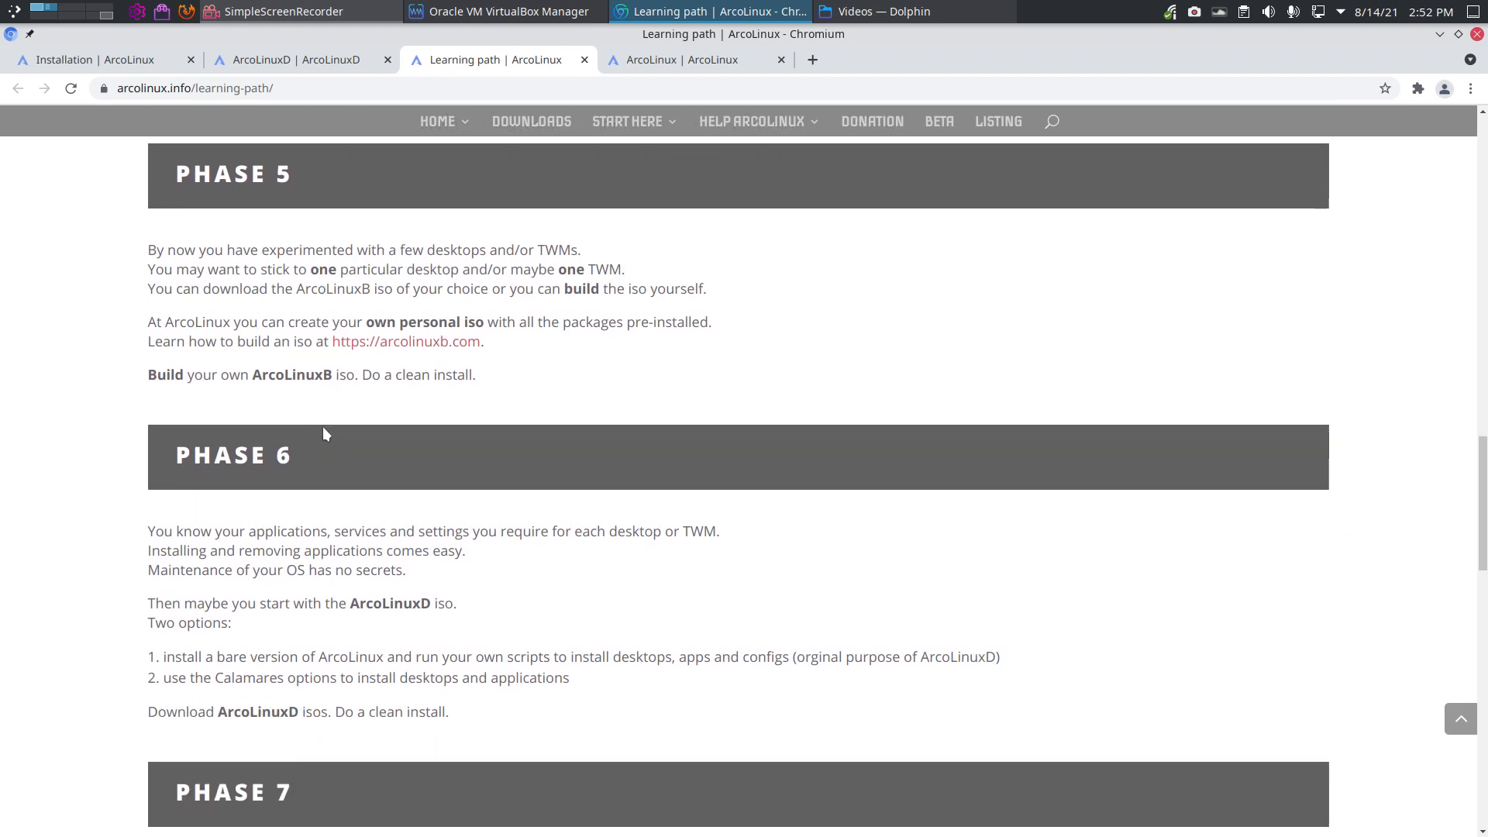
scroll(323, 426, down, 3)
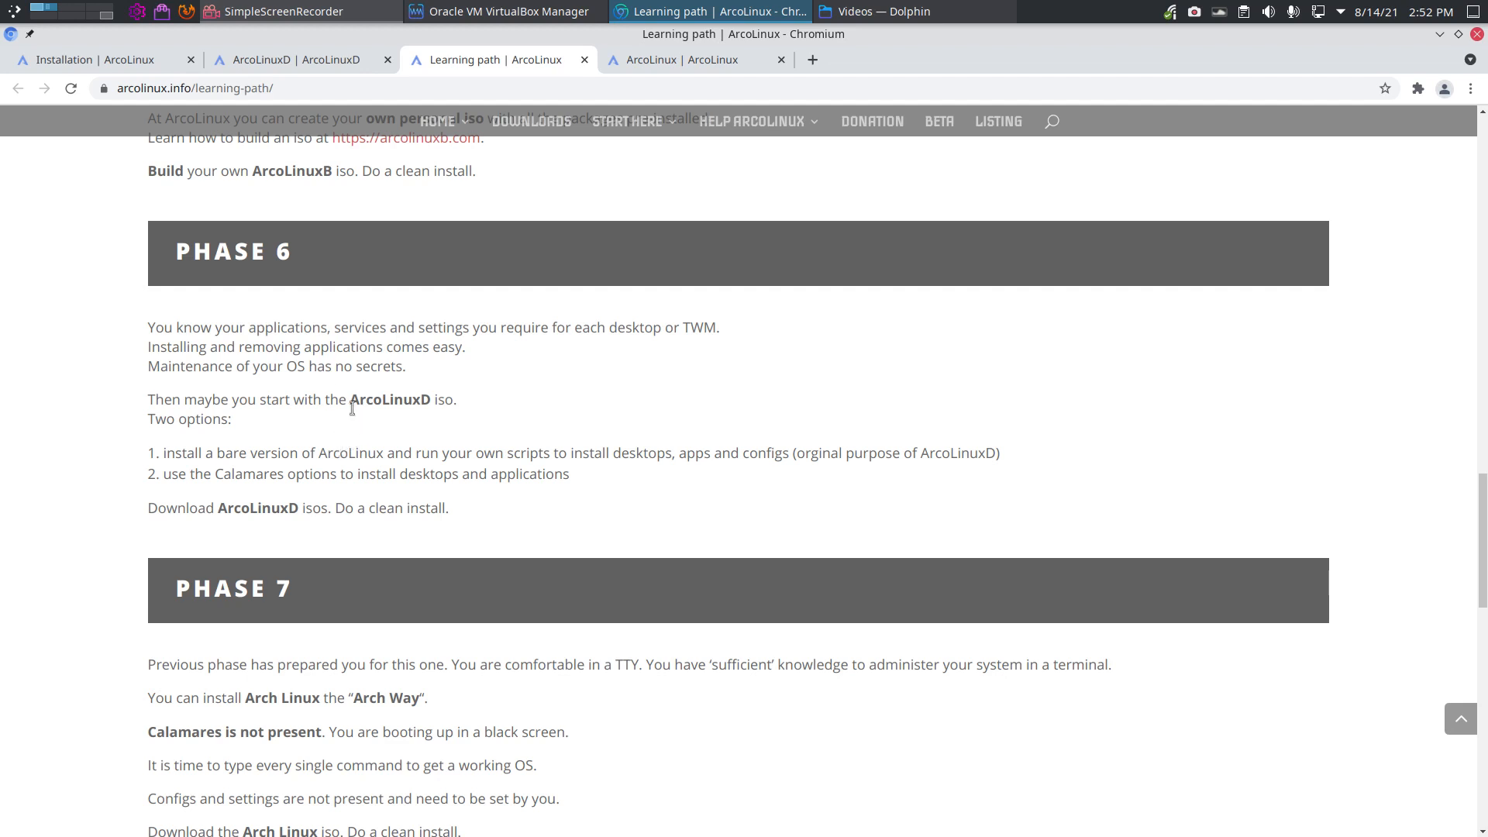
Step: Highlight 'ArcoLinuxD' under Phase 6, then return to the ArcoLinuxD website tab
drag(354, 406, 432, 402)
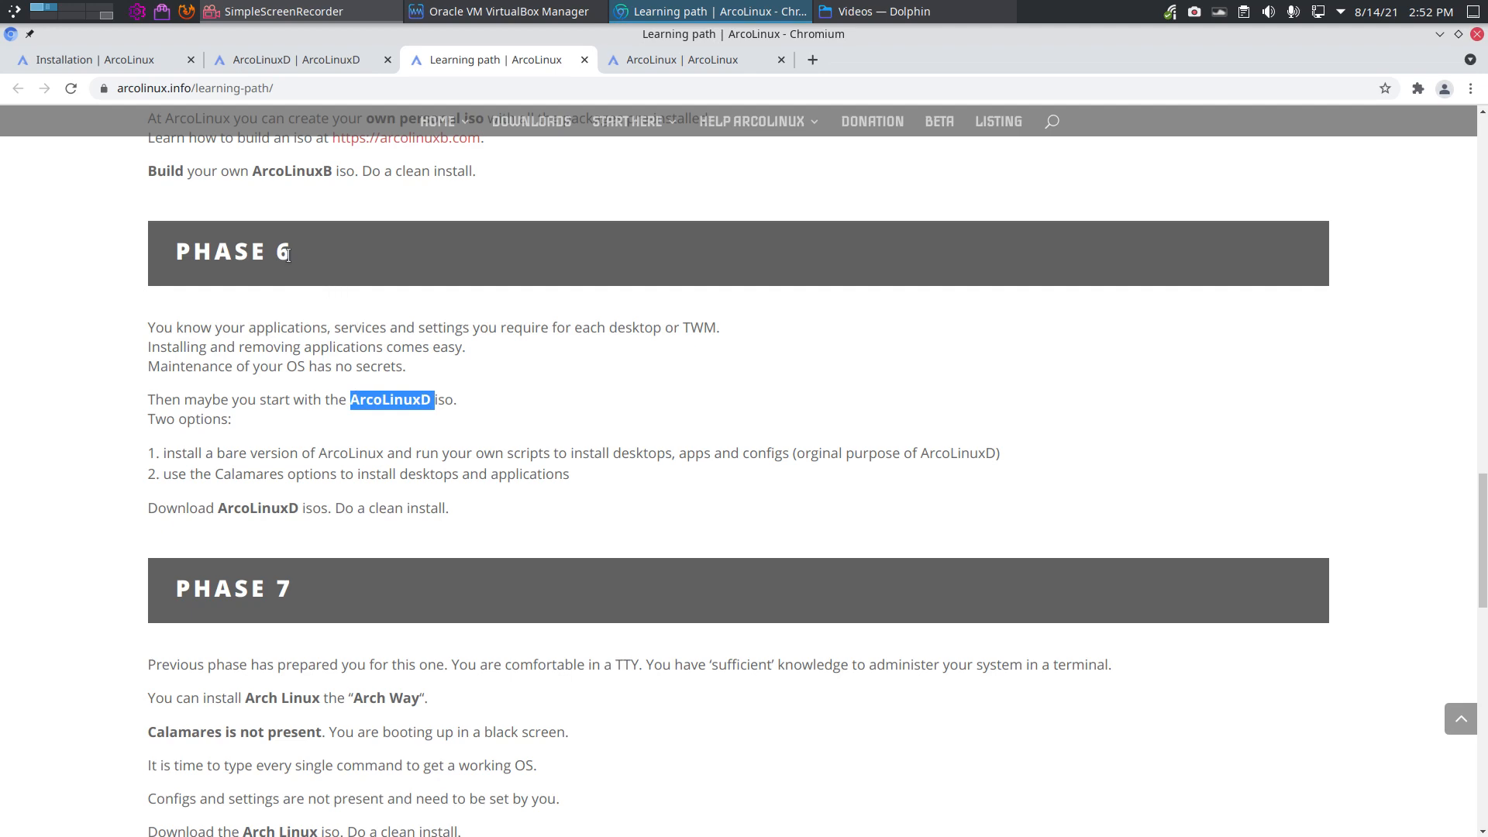
scroll(306, 310, up, 2)
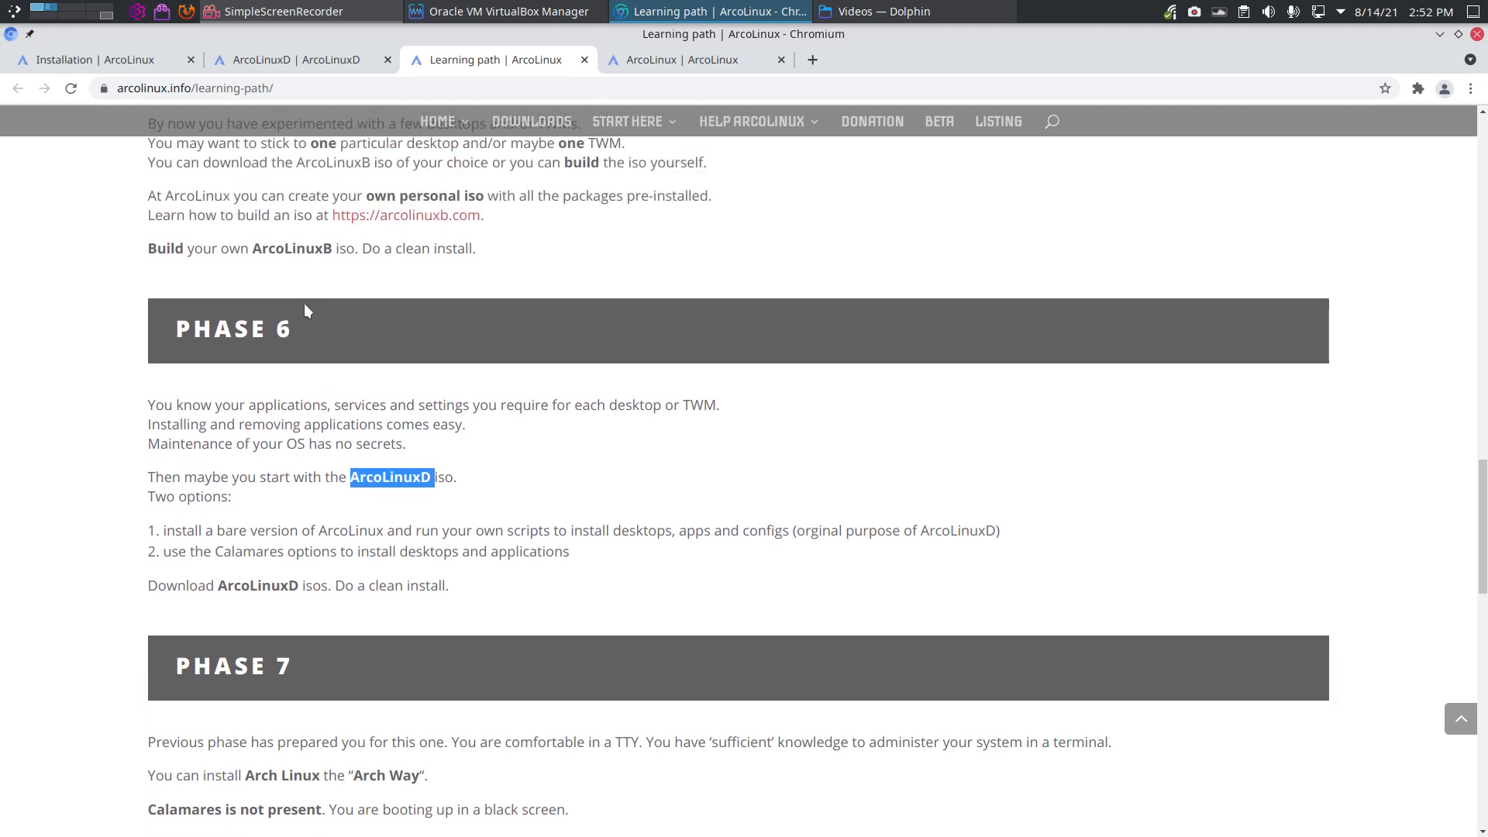
scroll(304, 310, up, 20)
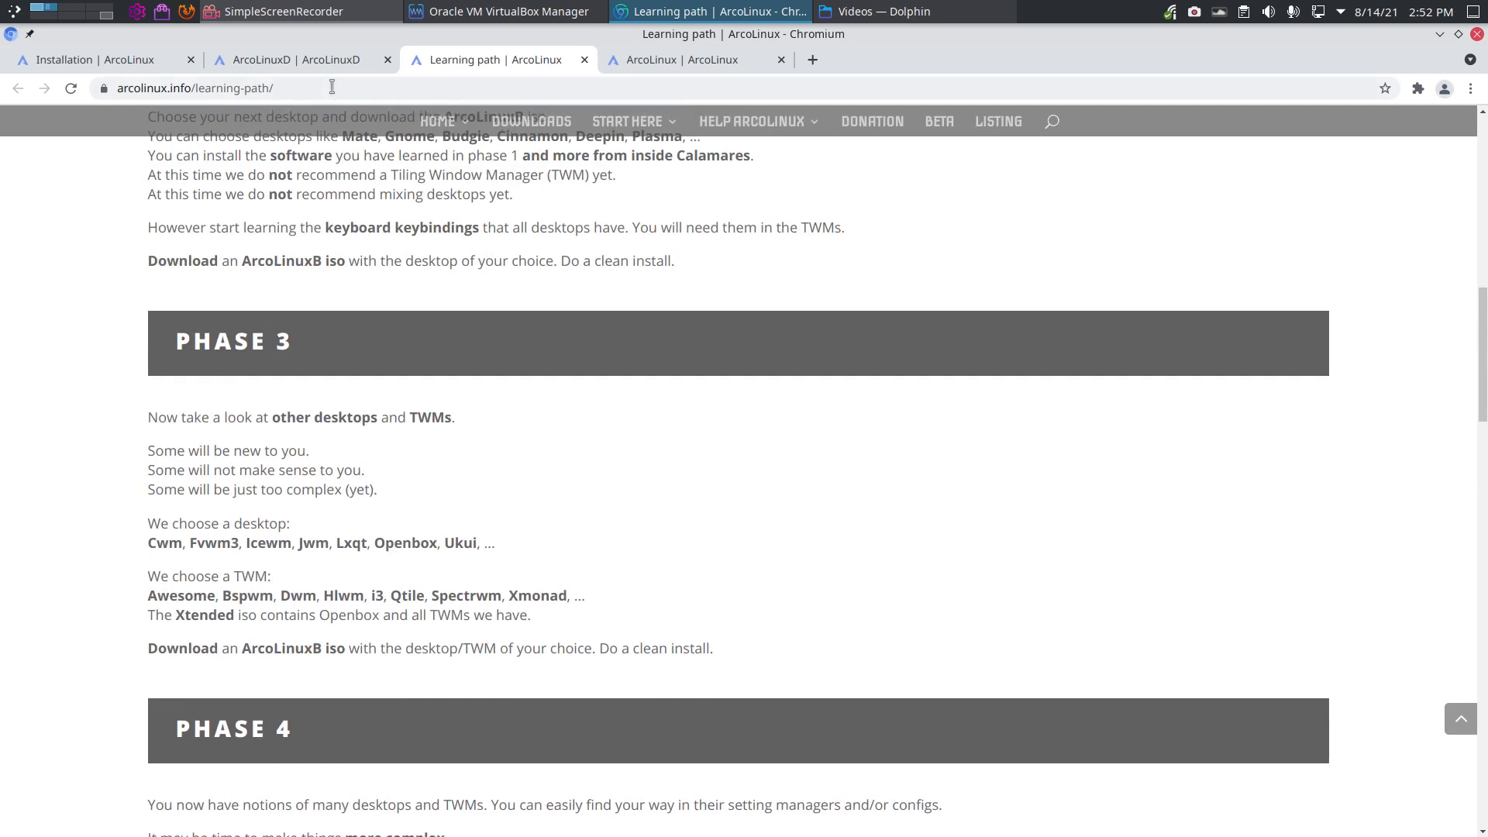
click(323, 62)
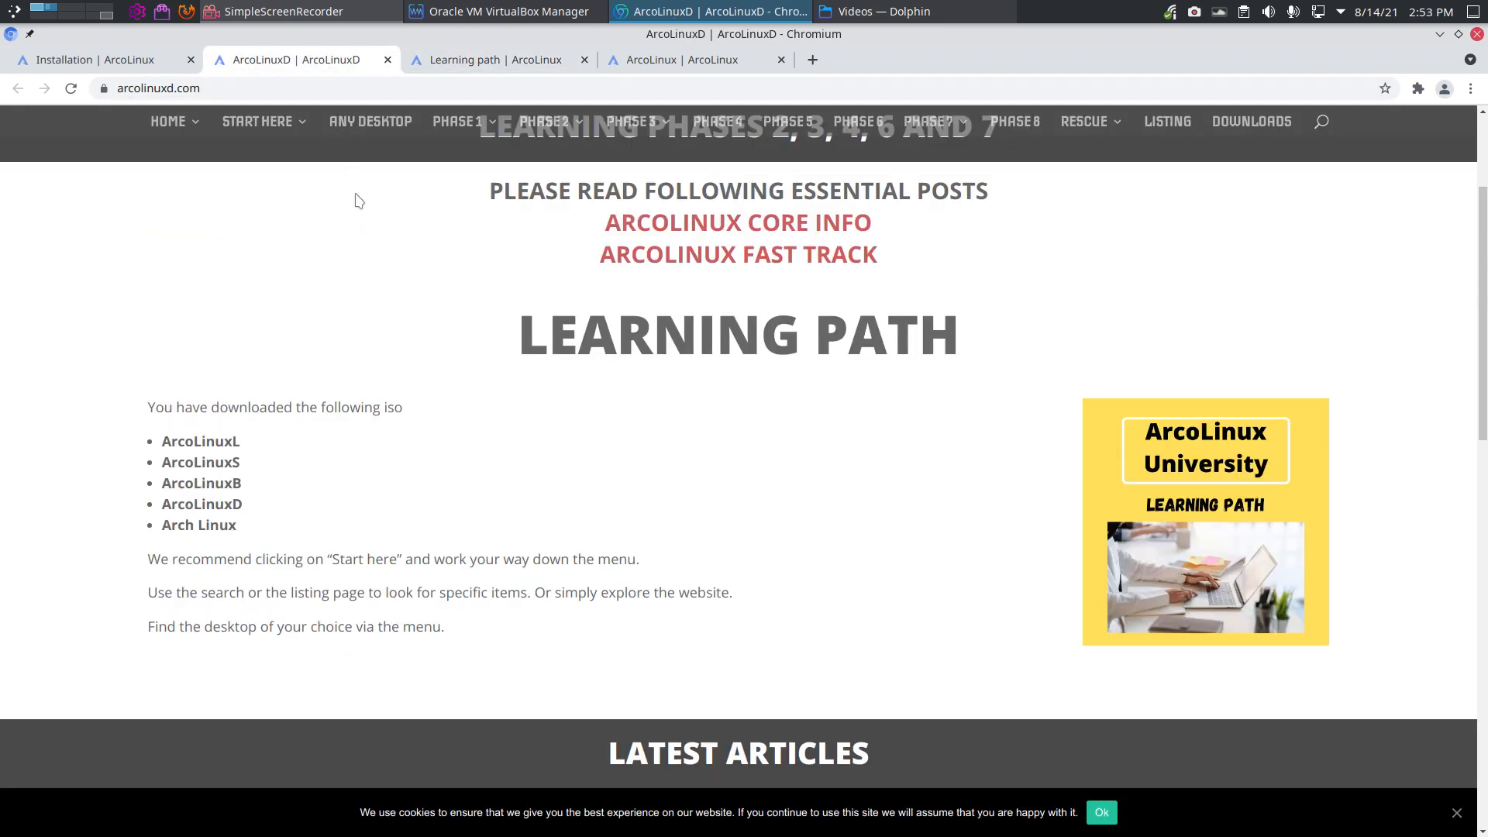
Step: Open the ArcoLinuxD Start Here > Installation page and read through it
scroll(356, 198, up, 3)
mouse_move(204, 116)
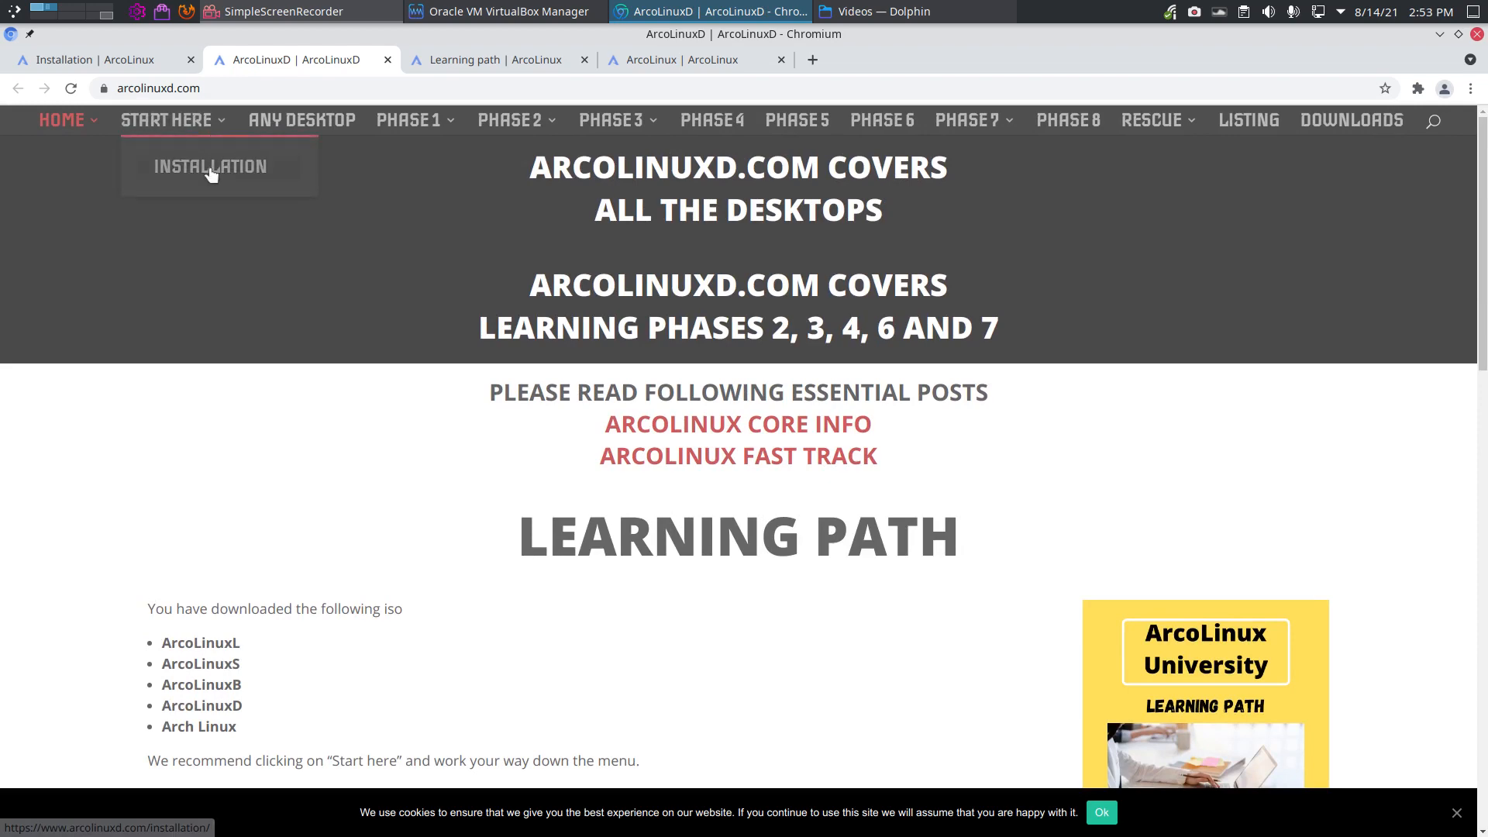
click(211, 174)
scroll(393, 521, down, 7)
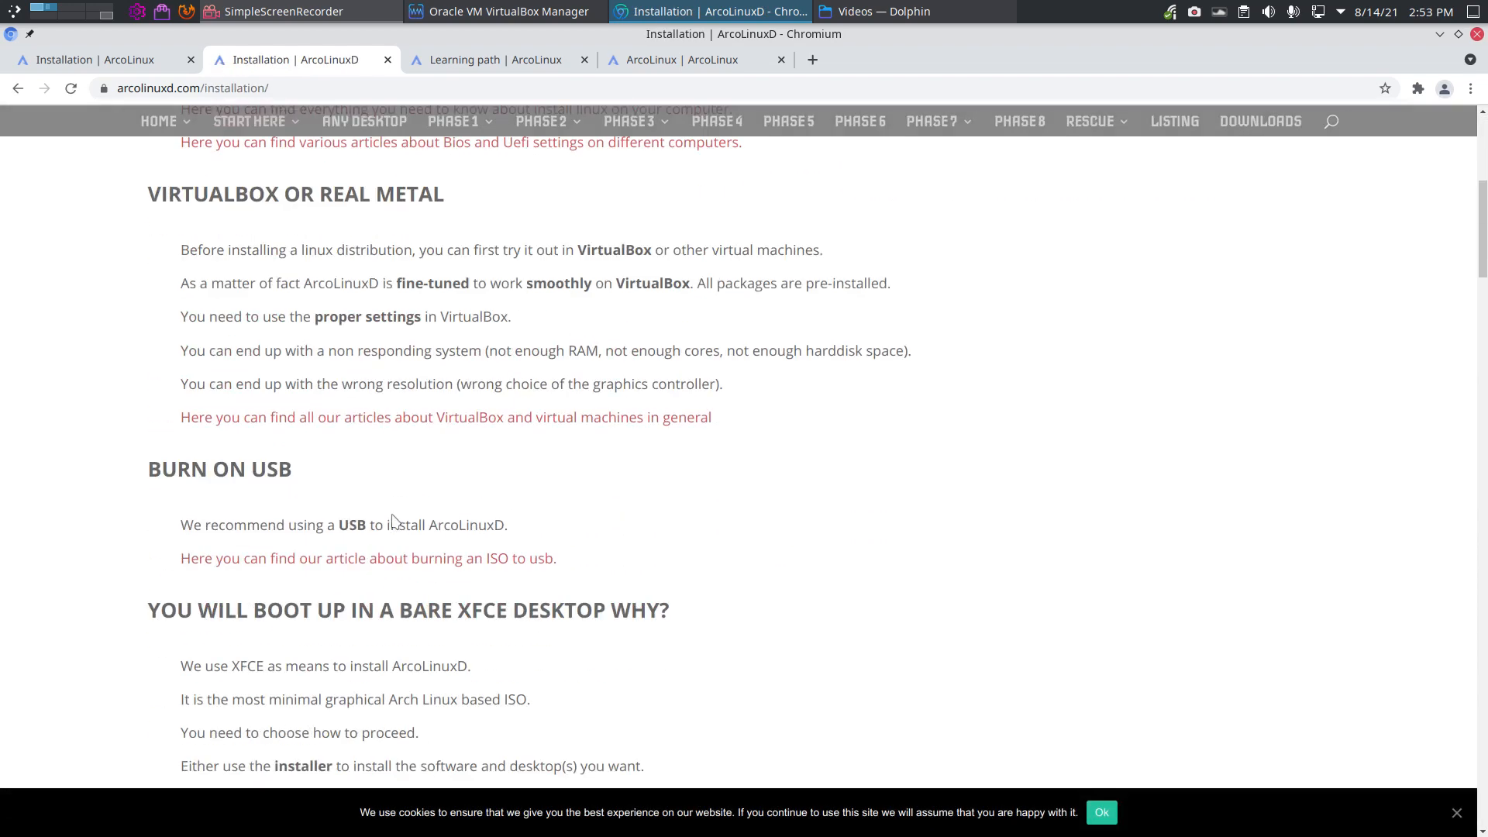
scroll(393, 521, down, 5)
scroll(392, 521, down, 2)
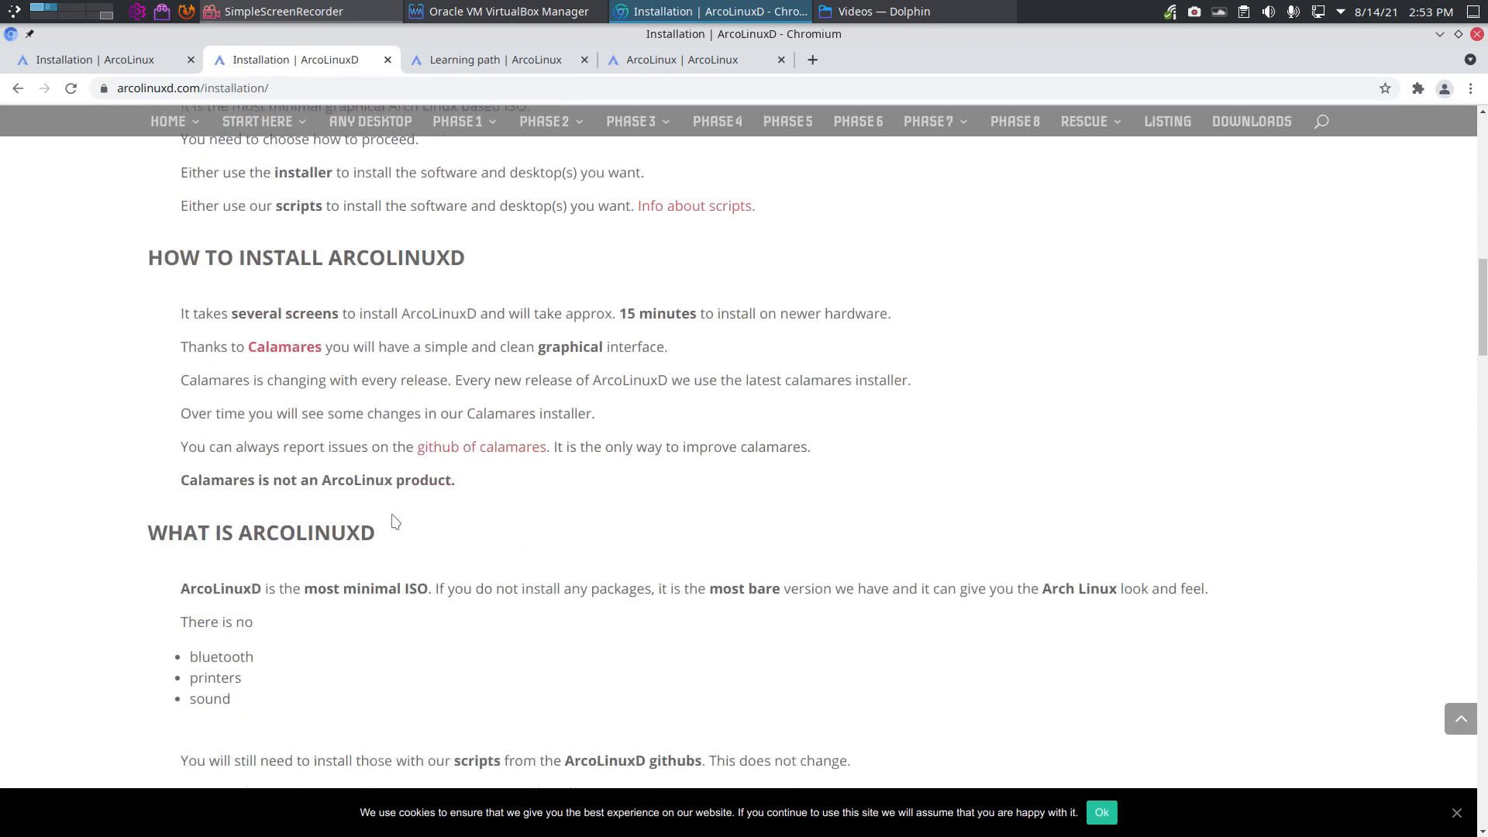
scroll(458, 583, down, 10)
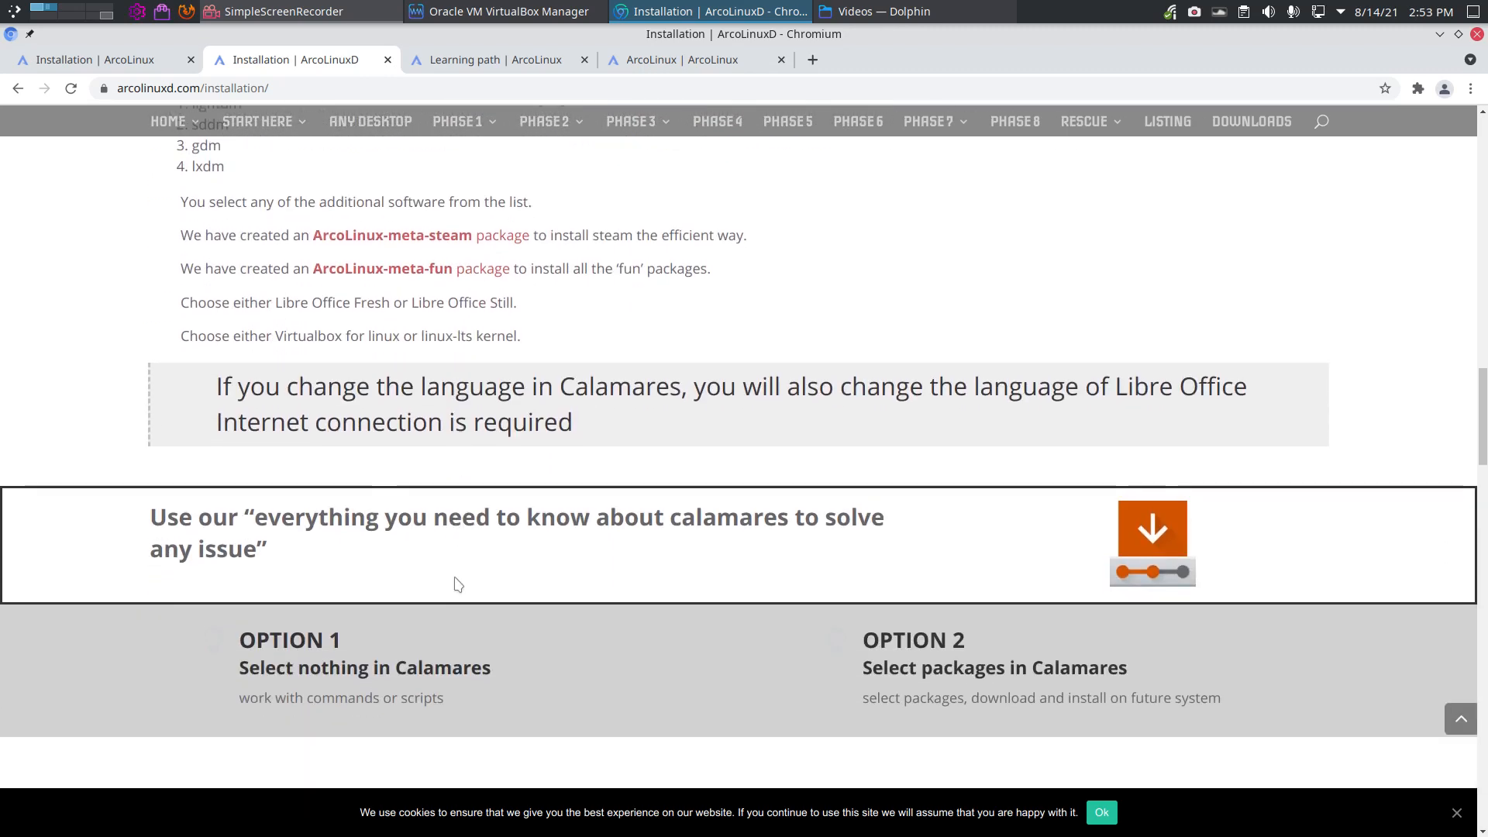
scroll(457, 583, down, 10)
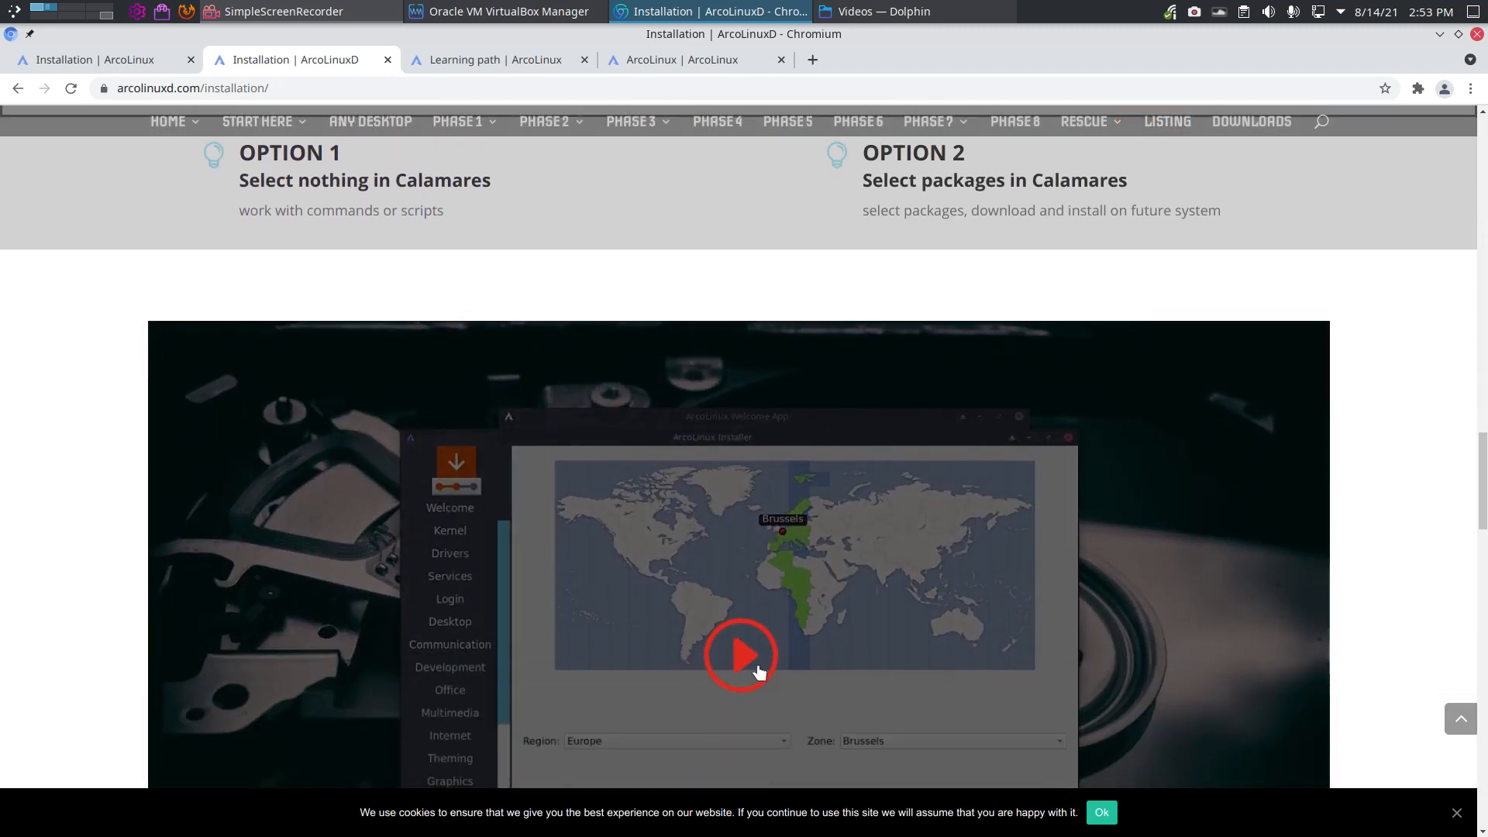
scroll(799, 738, down, 4)
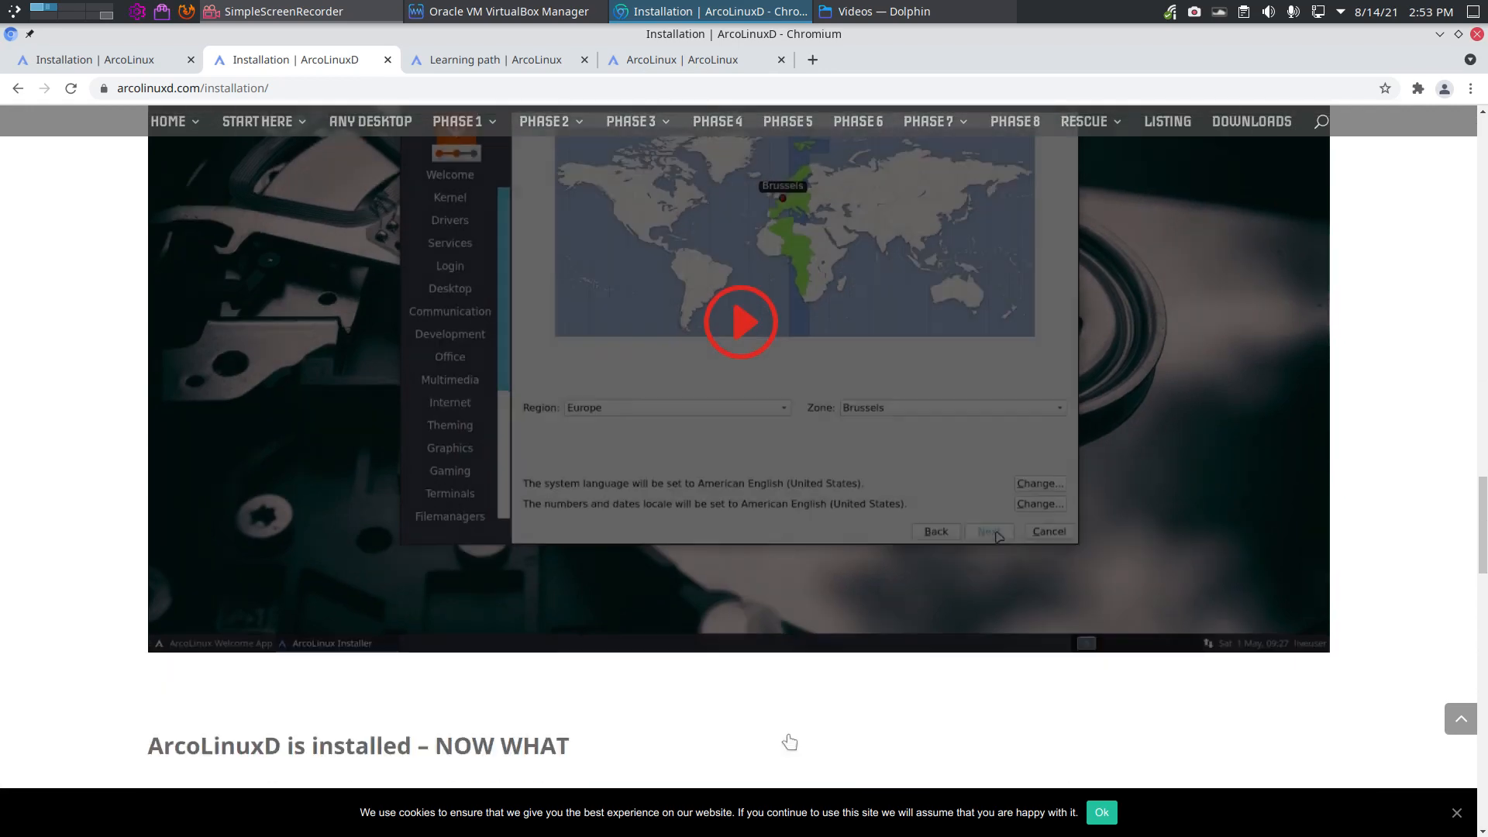
scroll(790, 741, up, 6)
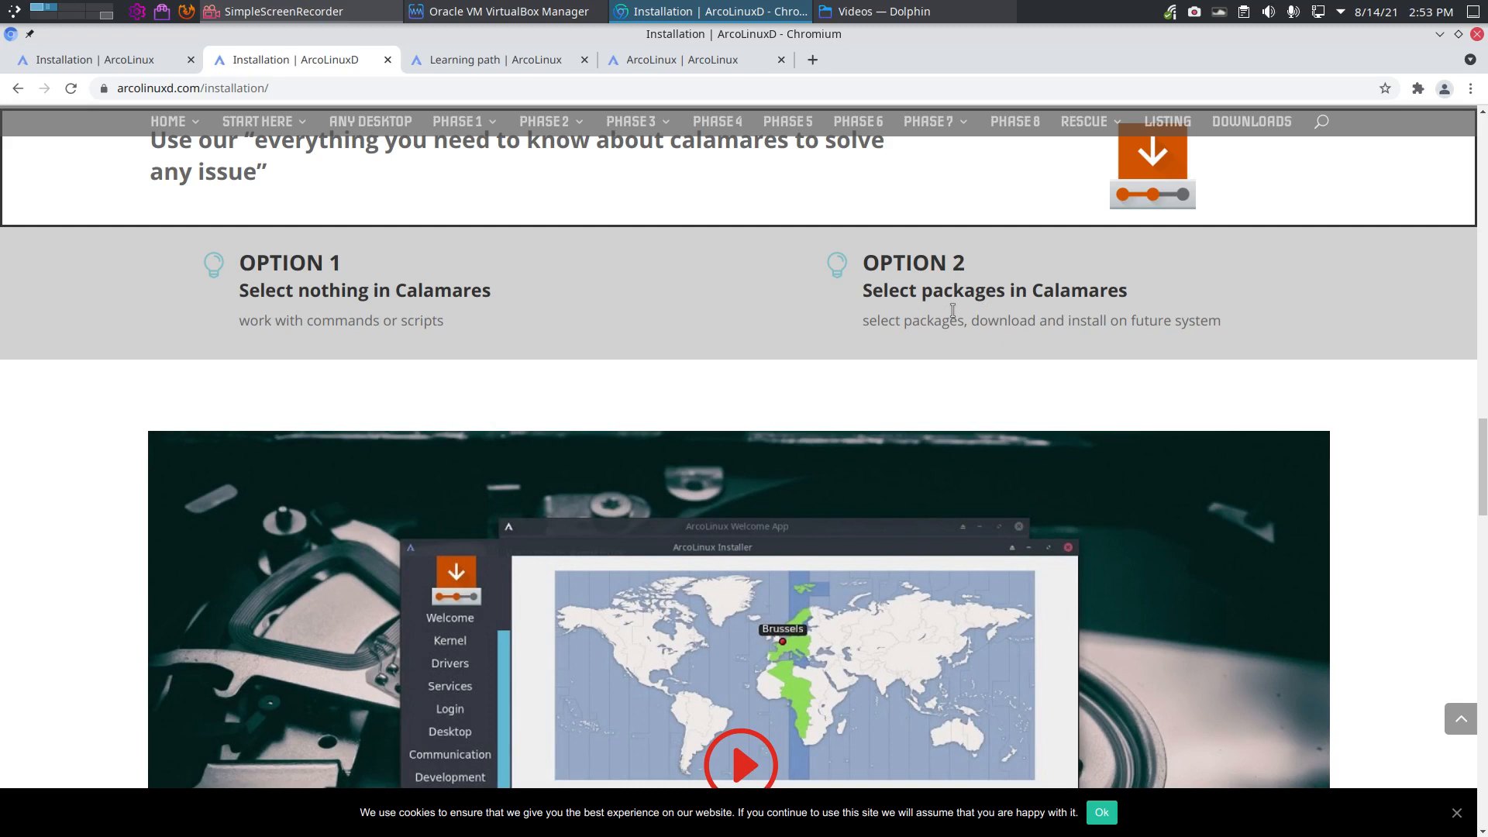
scroll(953, 310, down, 1)
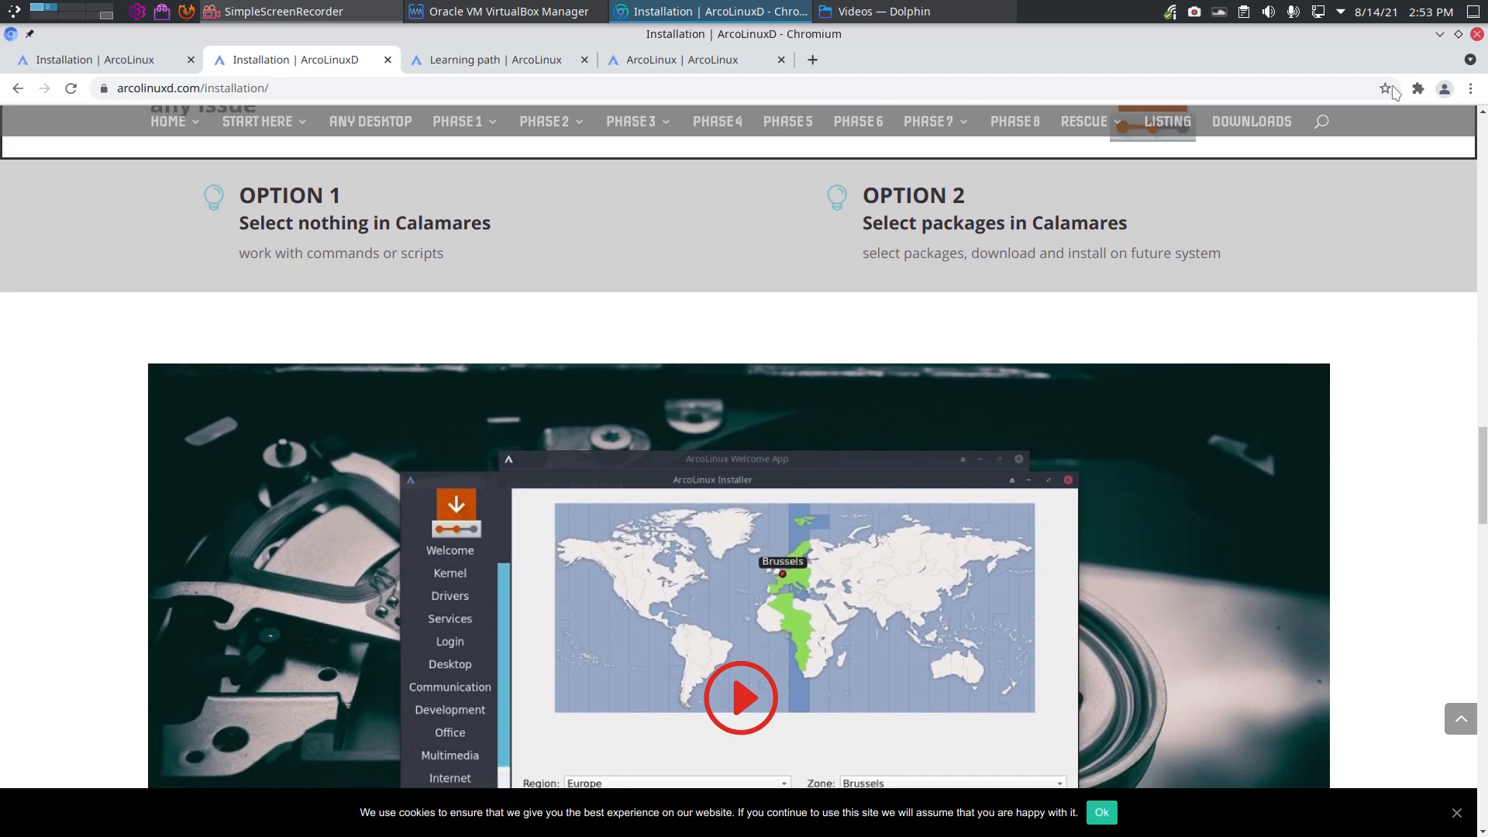
Step: Minimize Chromium, bring up VirtualBox Manager, and open the template machine's context menu
click(1439, 34)
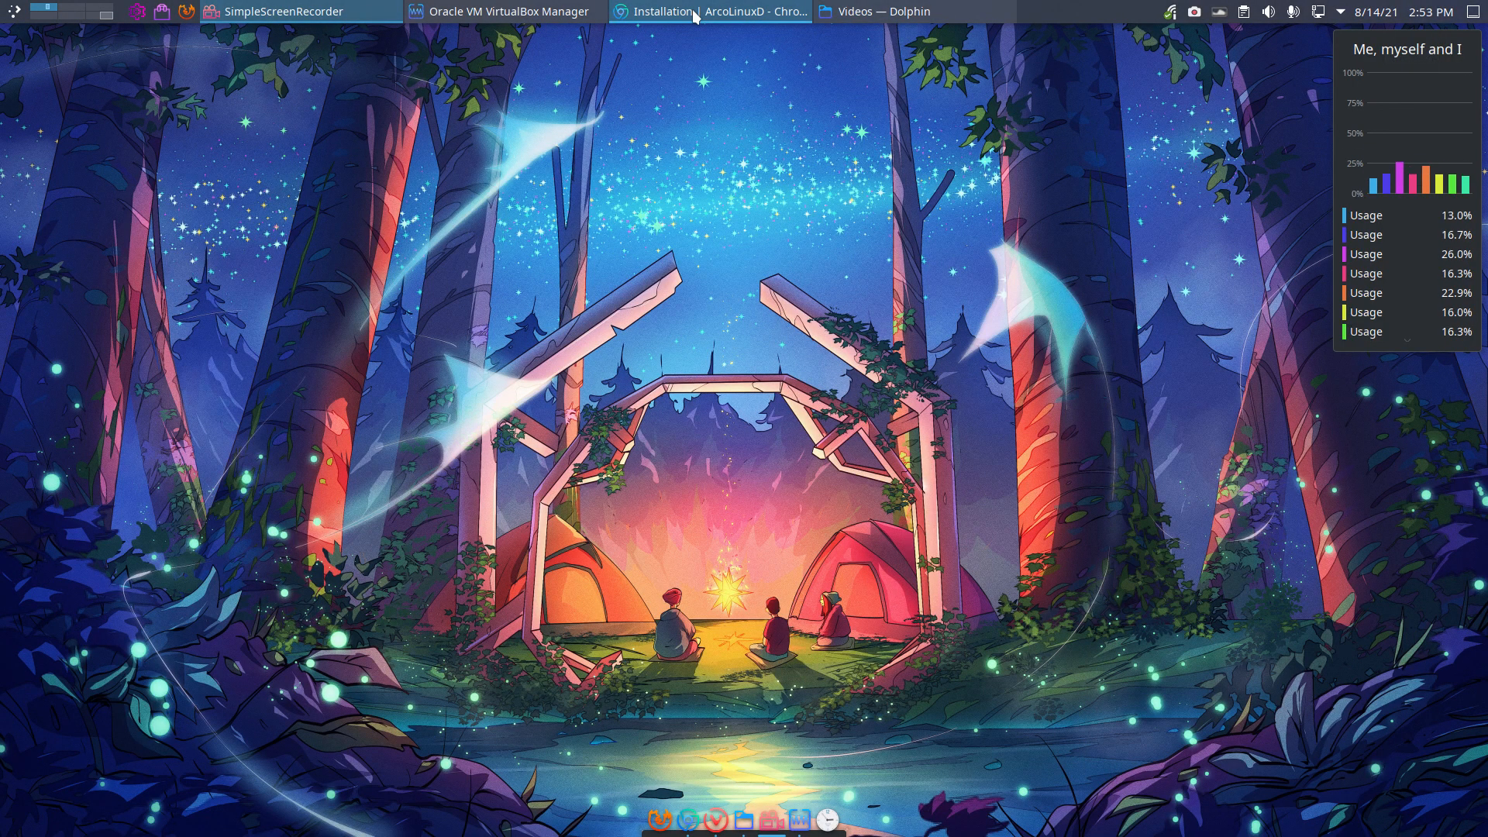
click(547, 12)
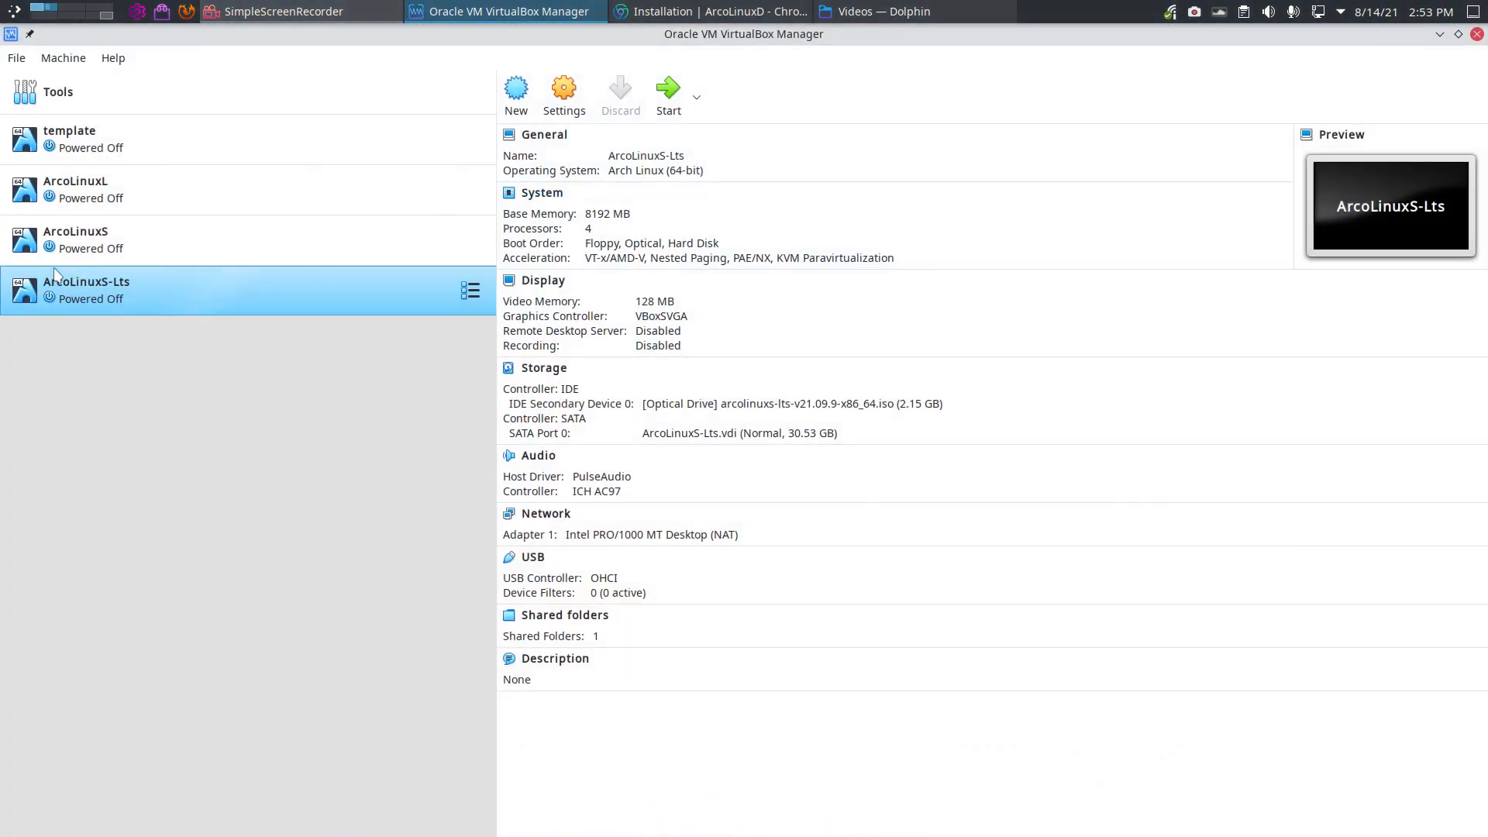
right_click(116, 144)
Step: Clone the template machine as a new VM named ArcoLinuxD
click(165, 182)
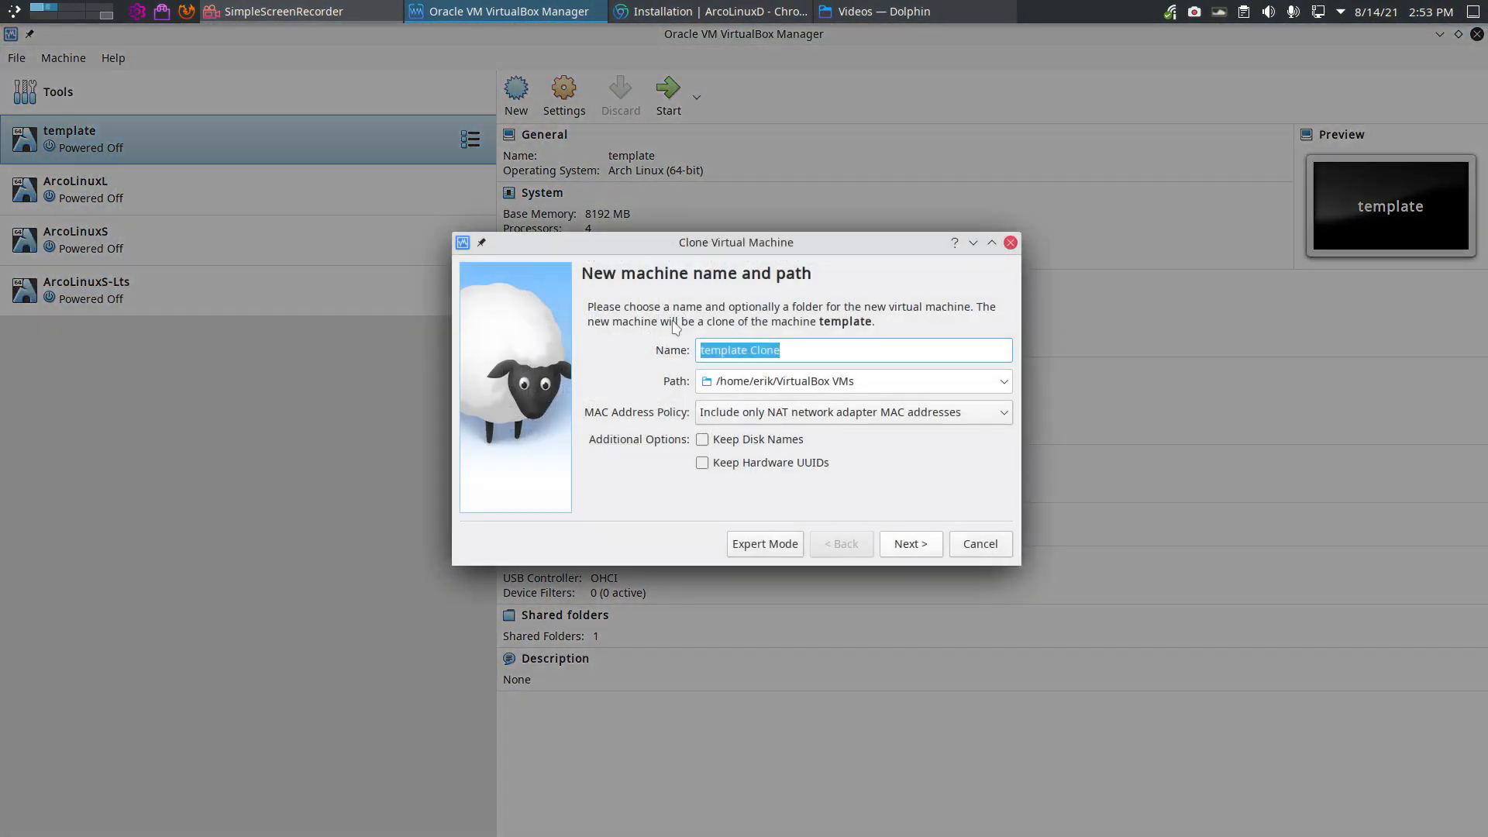
text(ArcoLinuxD)
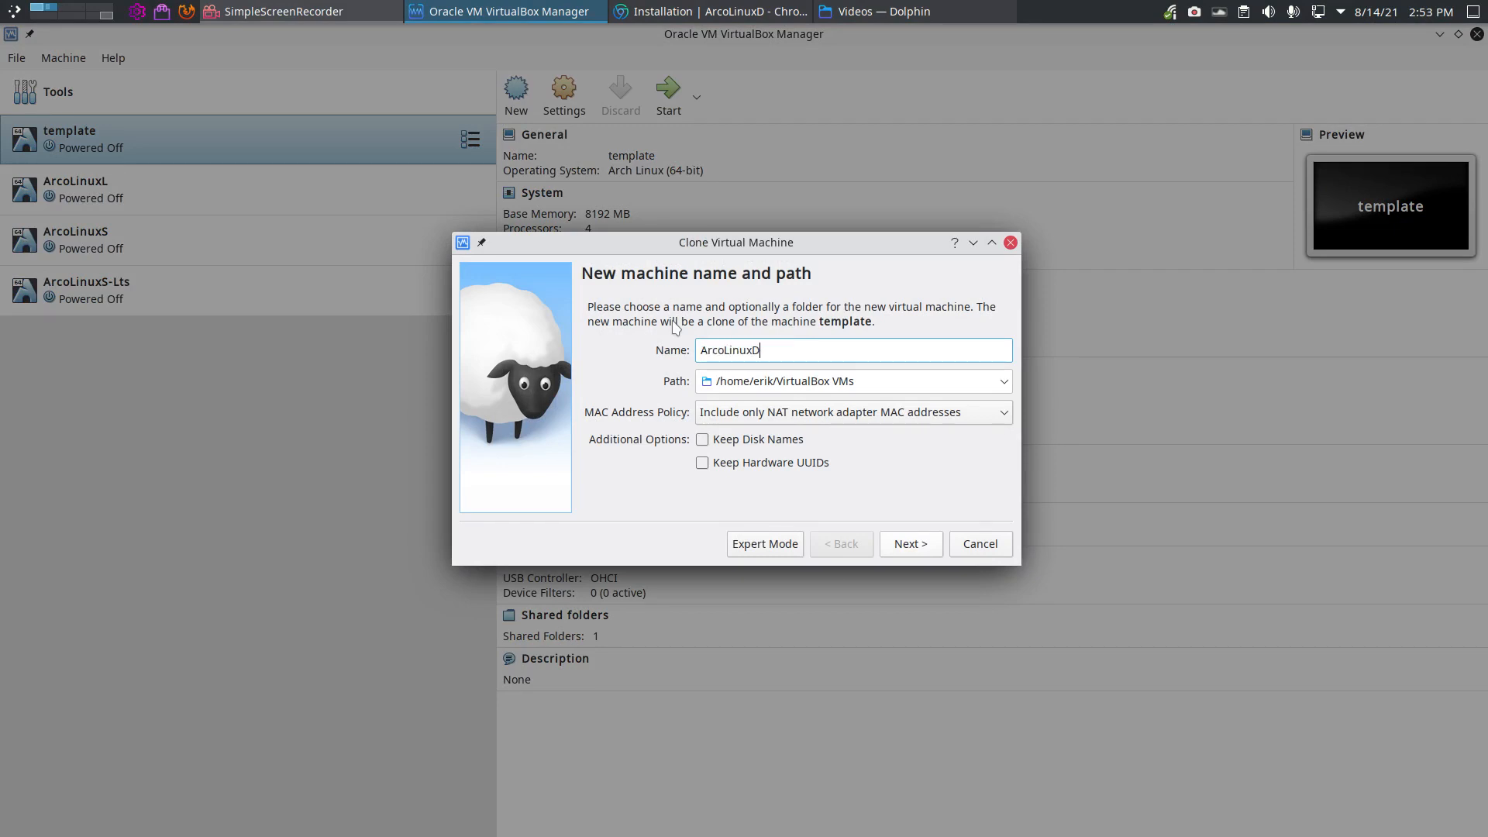
click(905, 542)
click(913, 547)
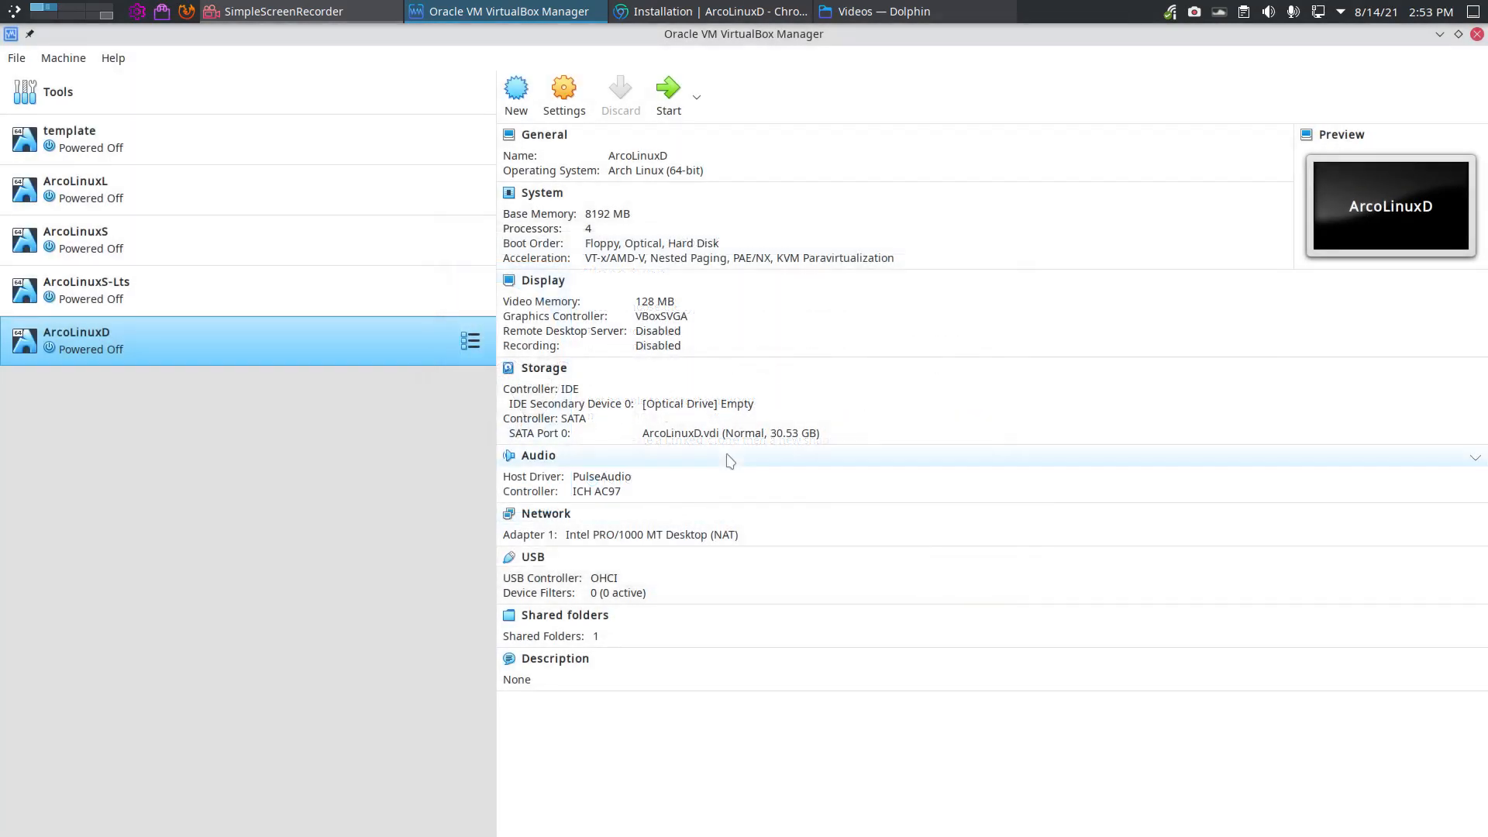
Step: Attach arcolinuxd-v21.09.8-x86_64.iso to the empty optical drive and start the machine
click(737, 404)
click(794, 437)
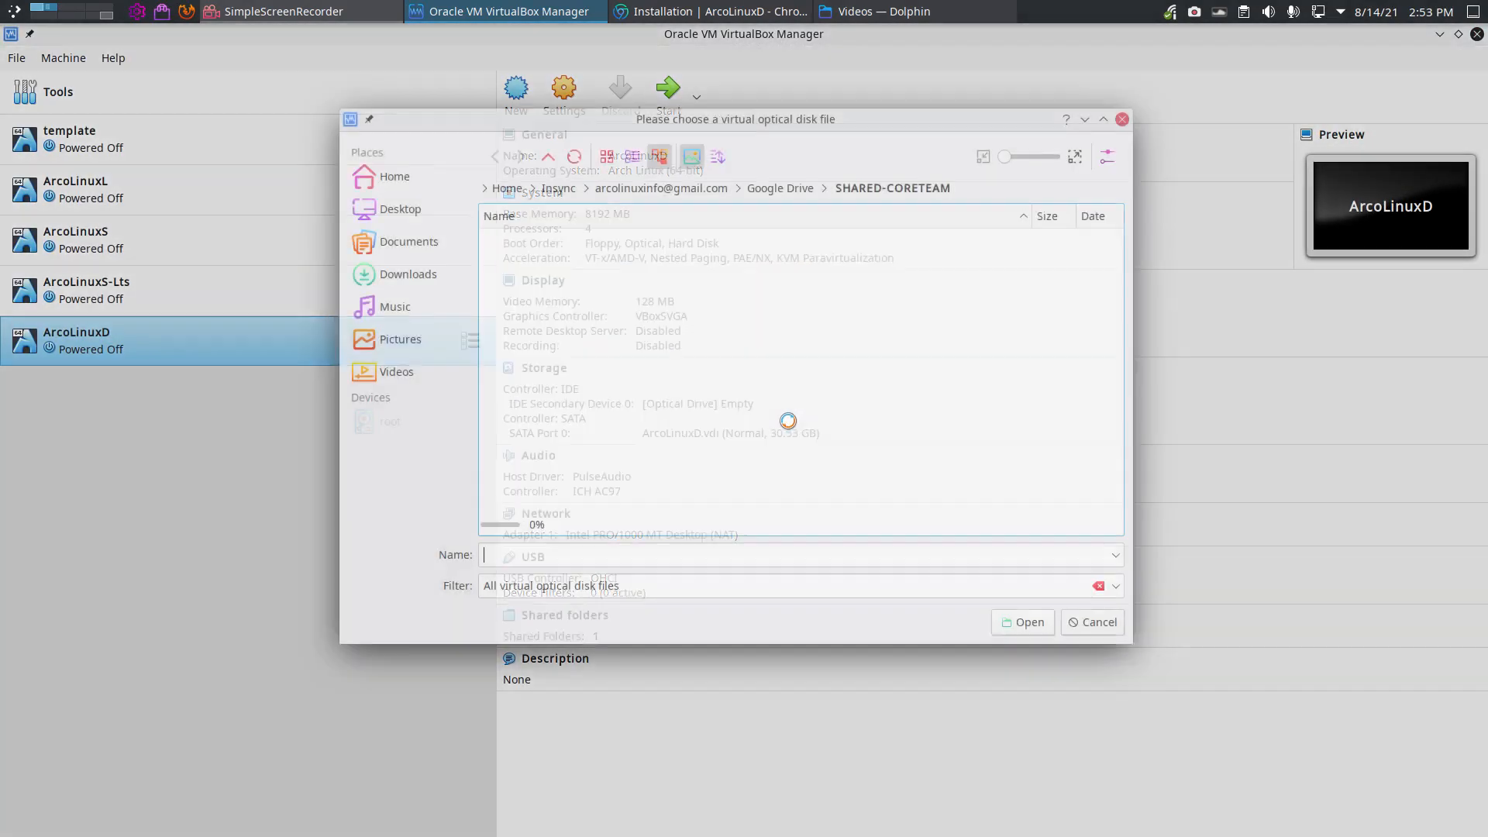
click(624, 237)
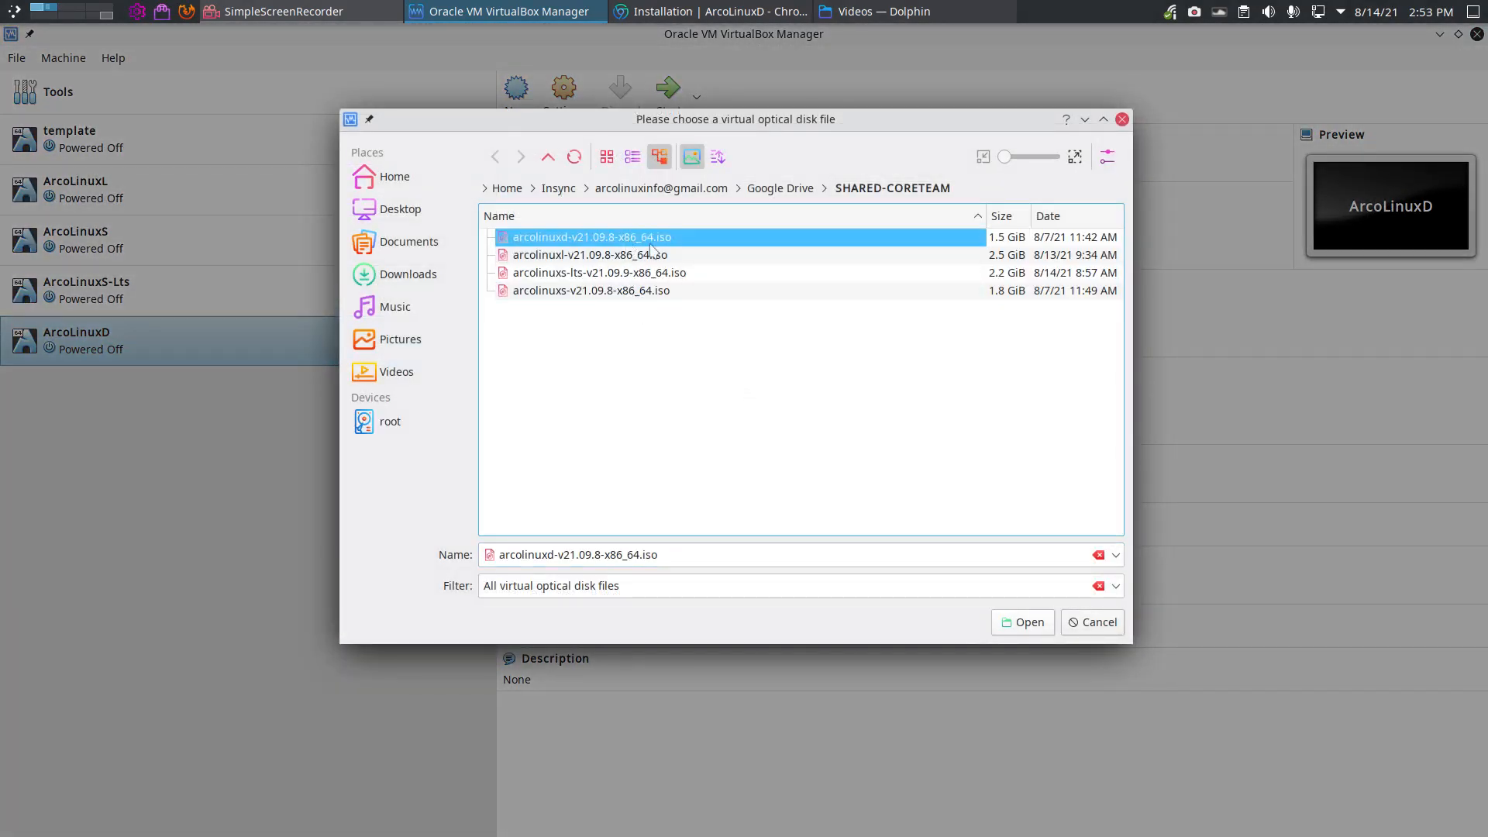
click(1019, 622)
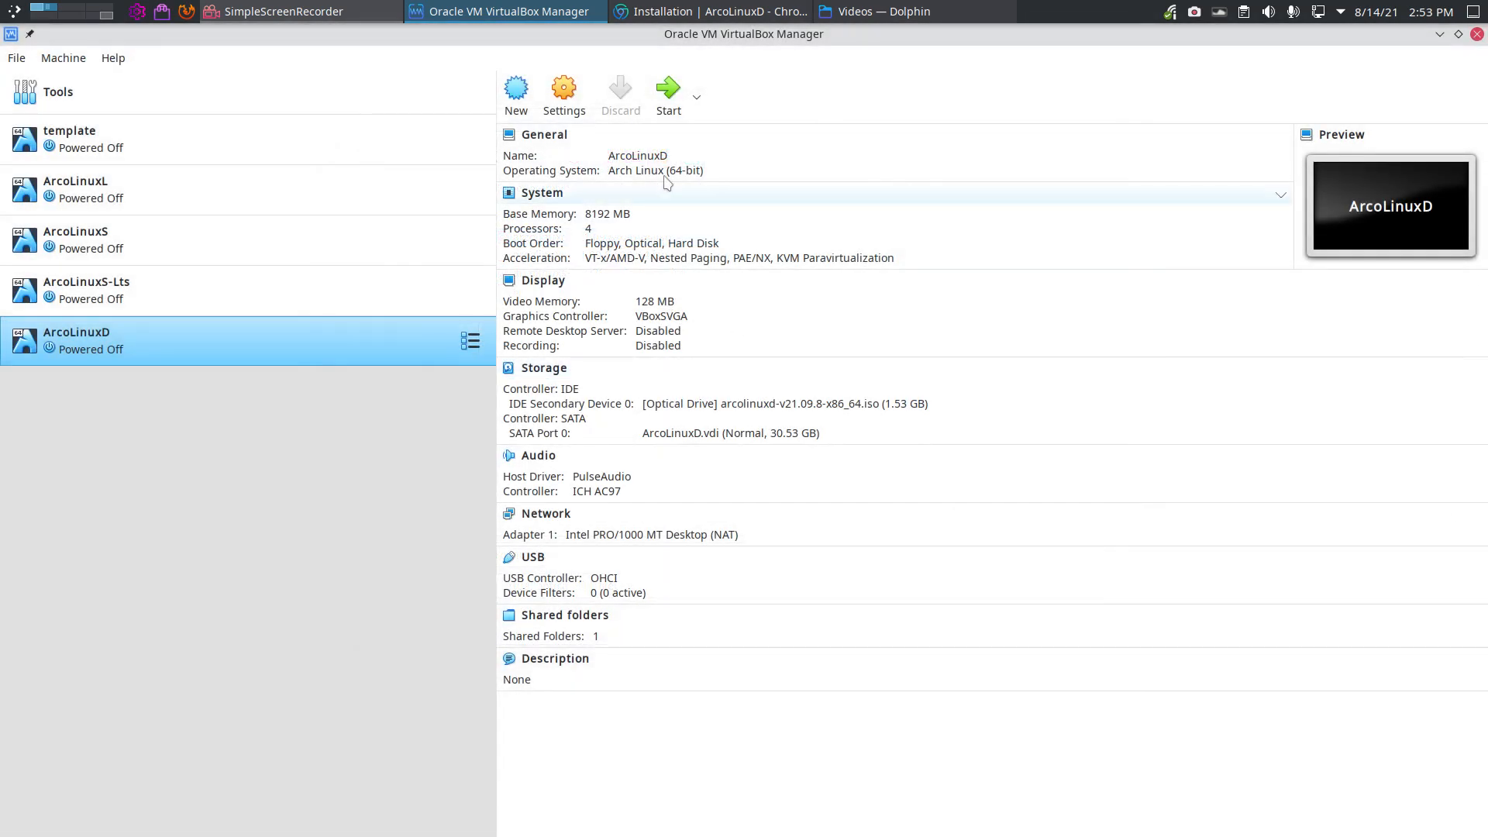
click(668, 90)
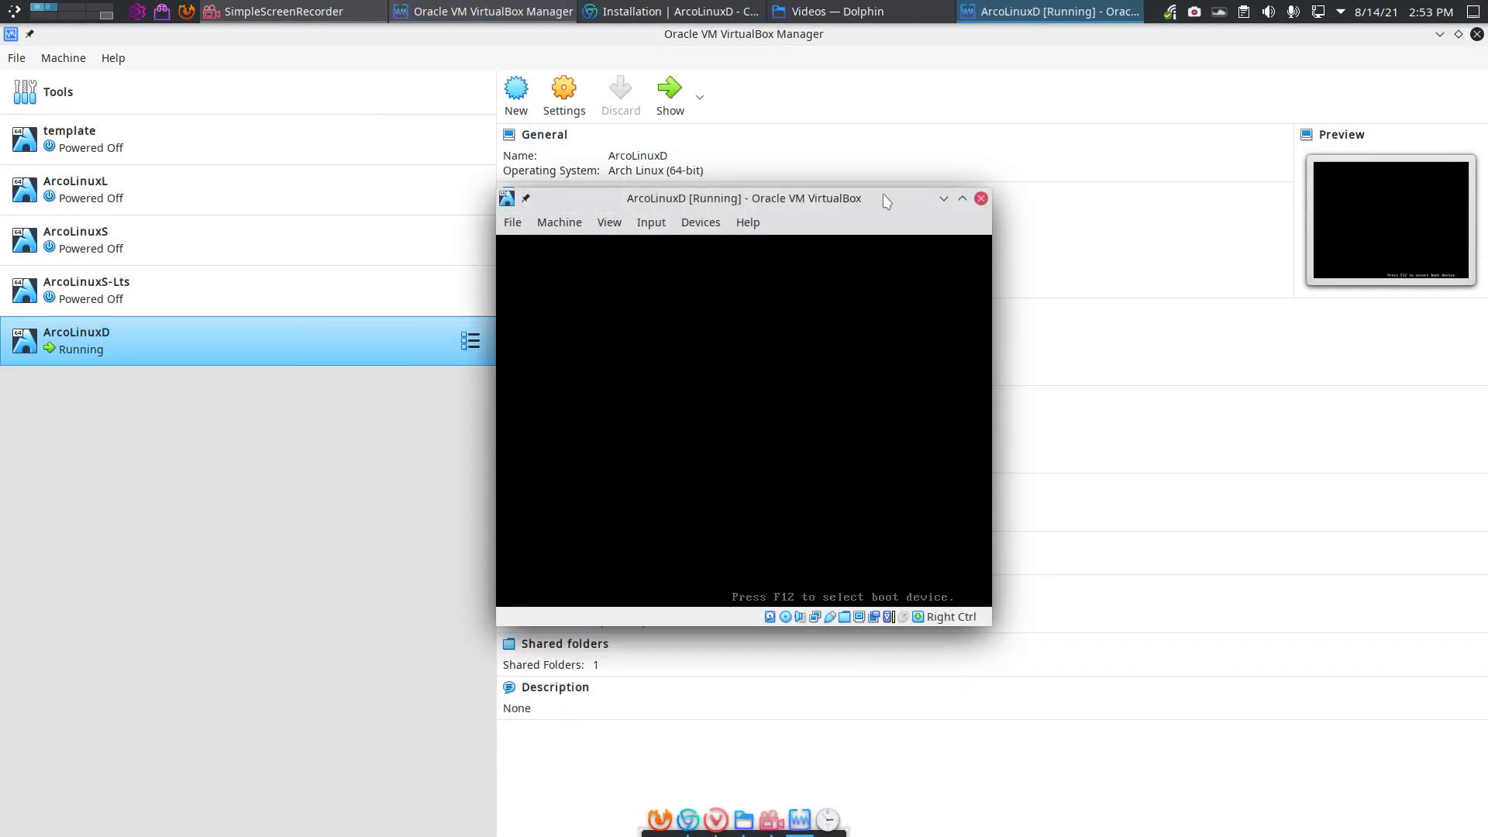
Step: Maximize the ArcoLinuxD window, halt the boot countdown, toggle full screen, then close the VM
double_click(902, 203)
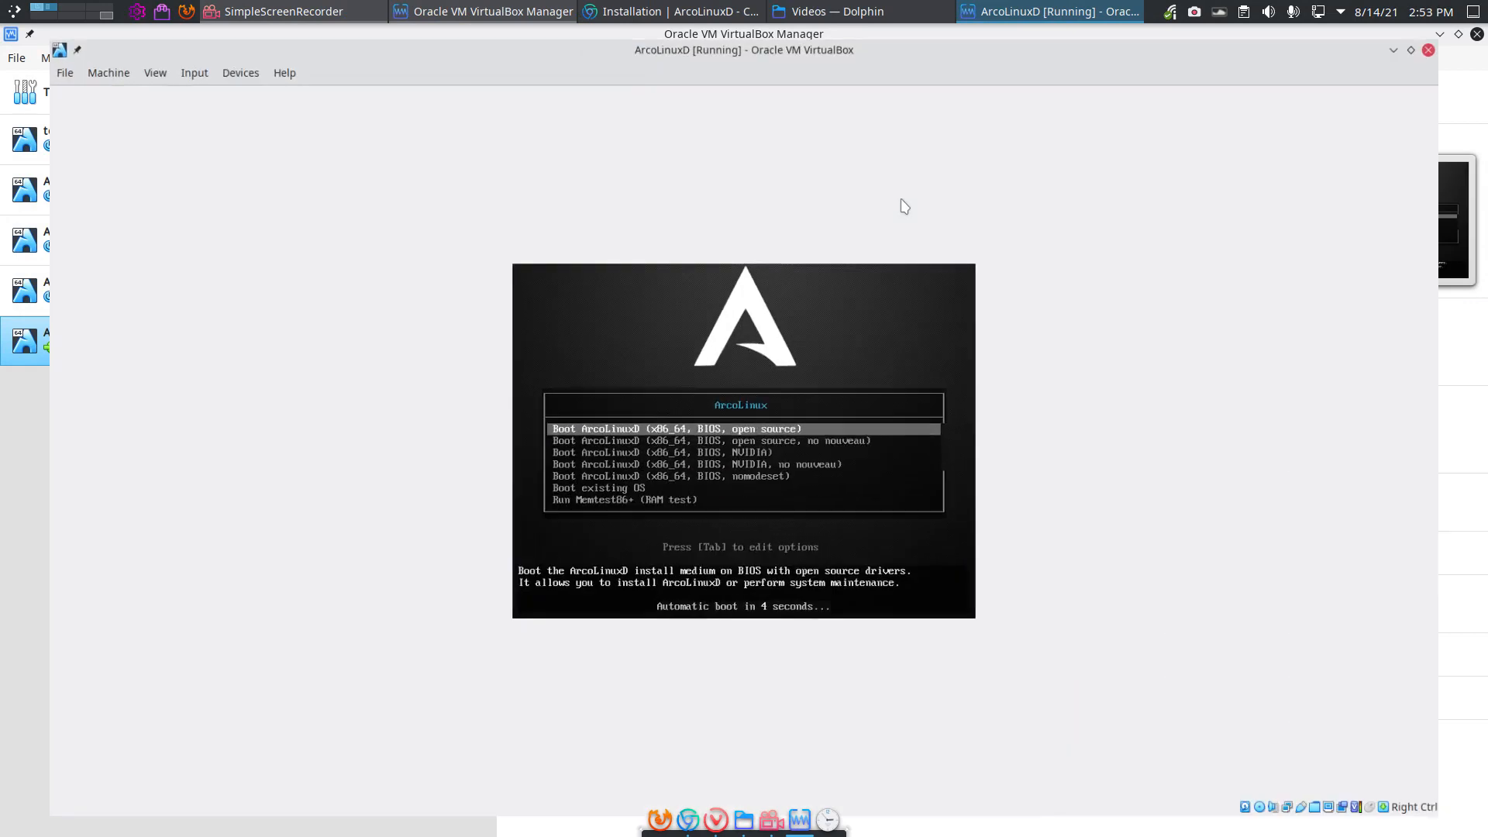
key(Down)
key(Up)
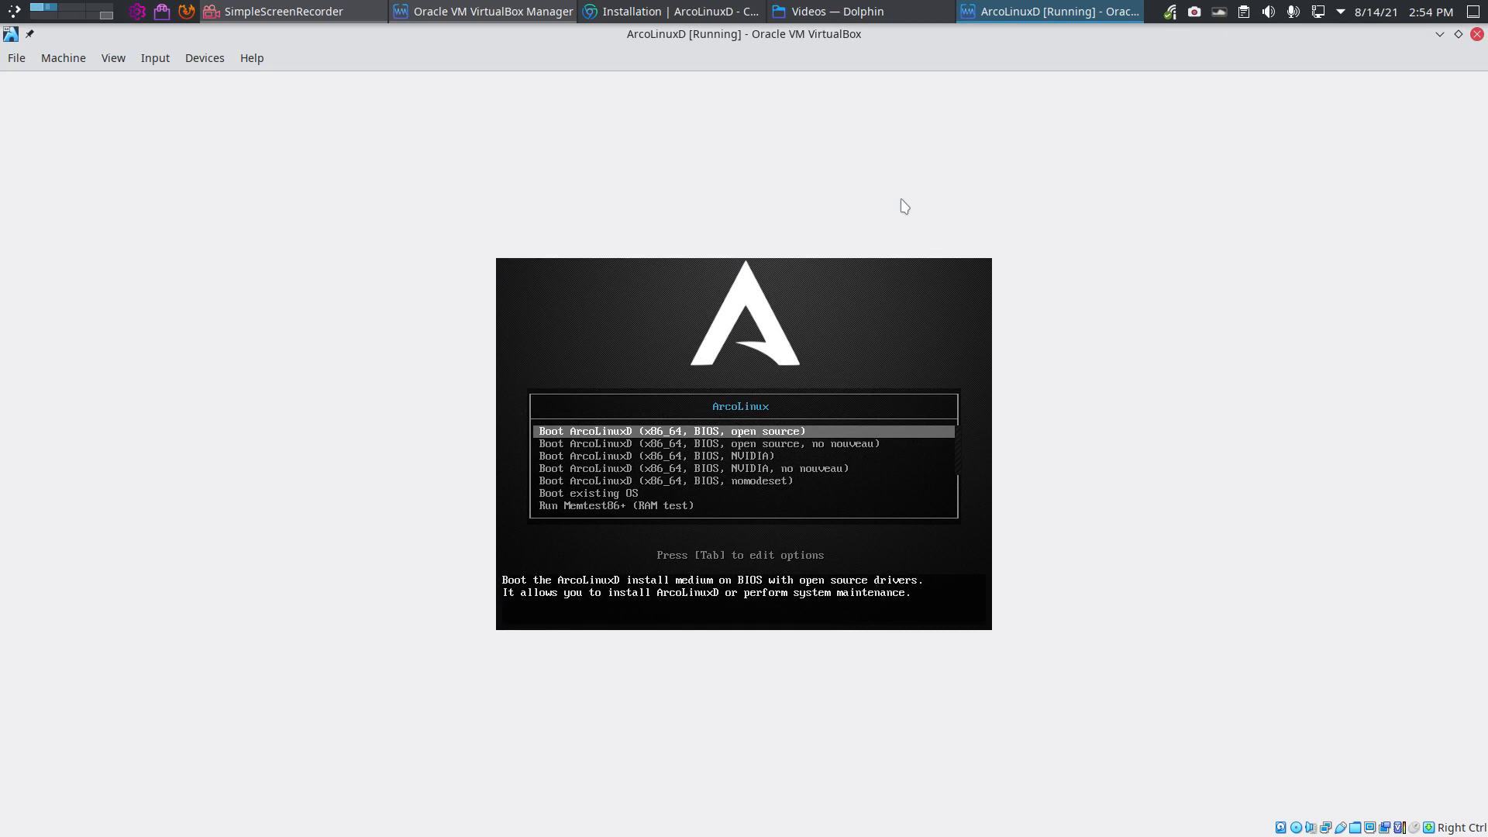
key(ctrl+f)
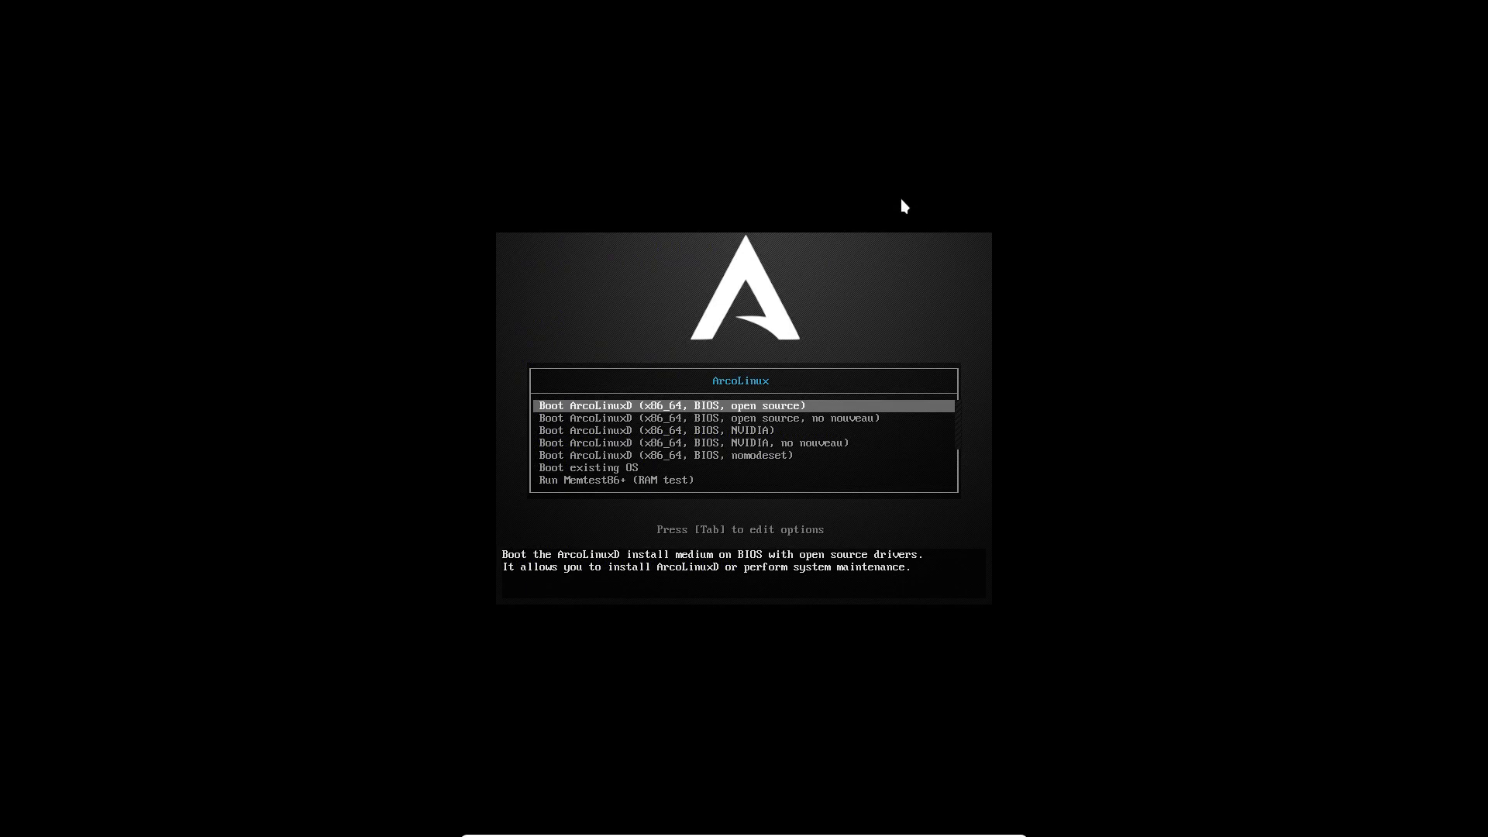
key(ctrl+f)
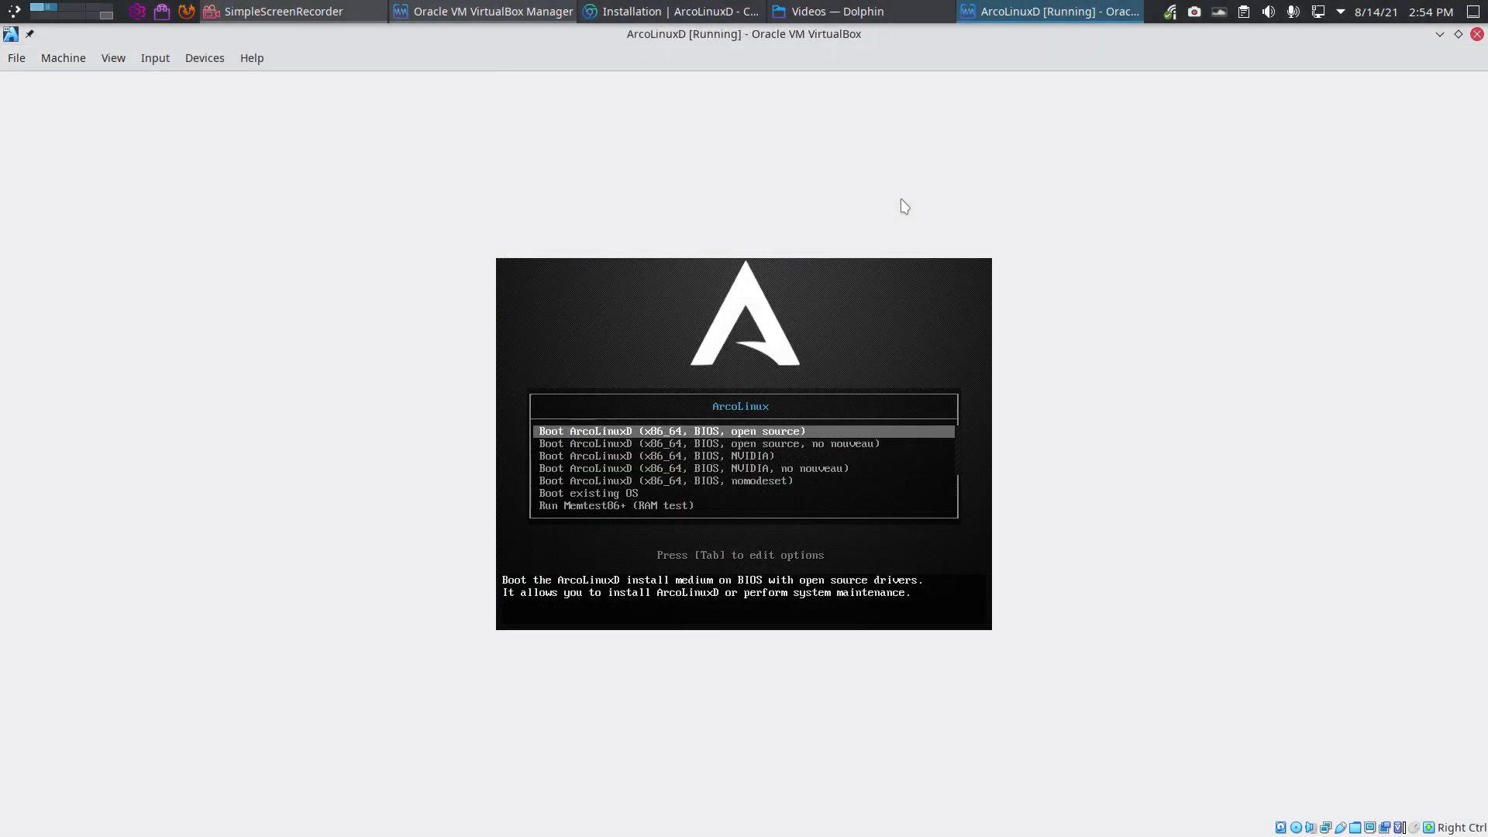
click(1477, 34)
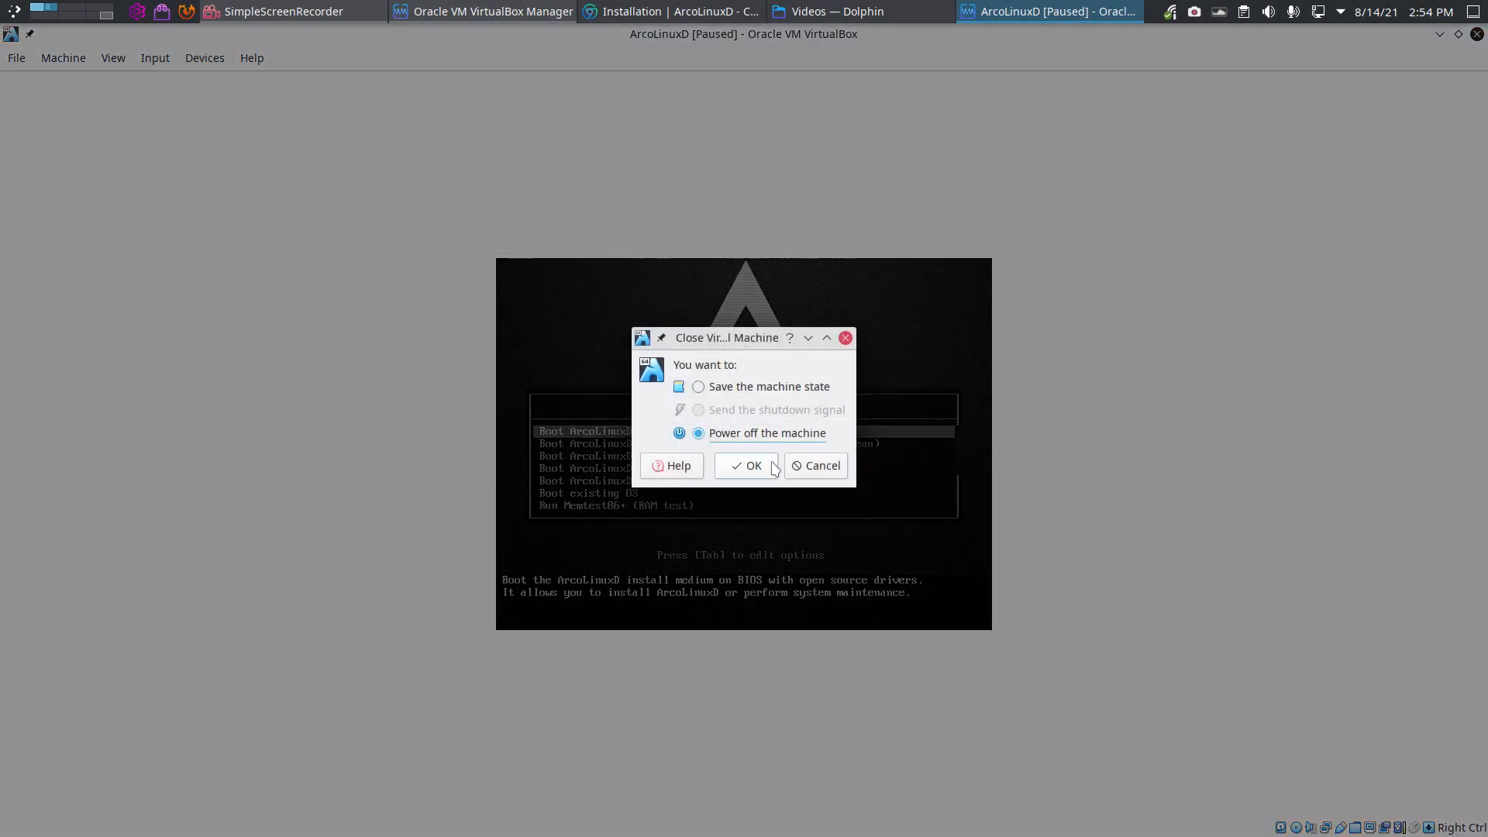
Step: Power off ArcoLinuxD, enable EFI under System > Motherboard, and start it again
click(752, 466)
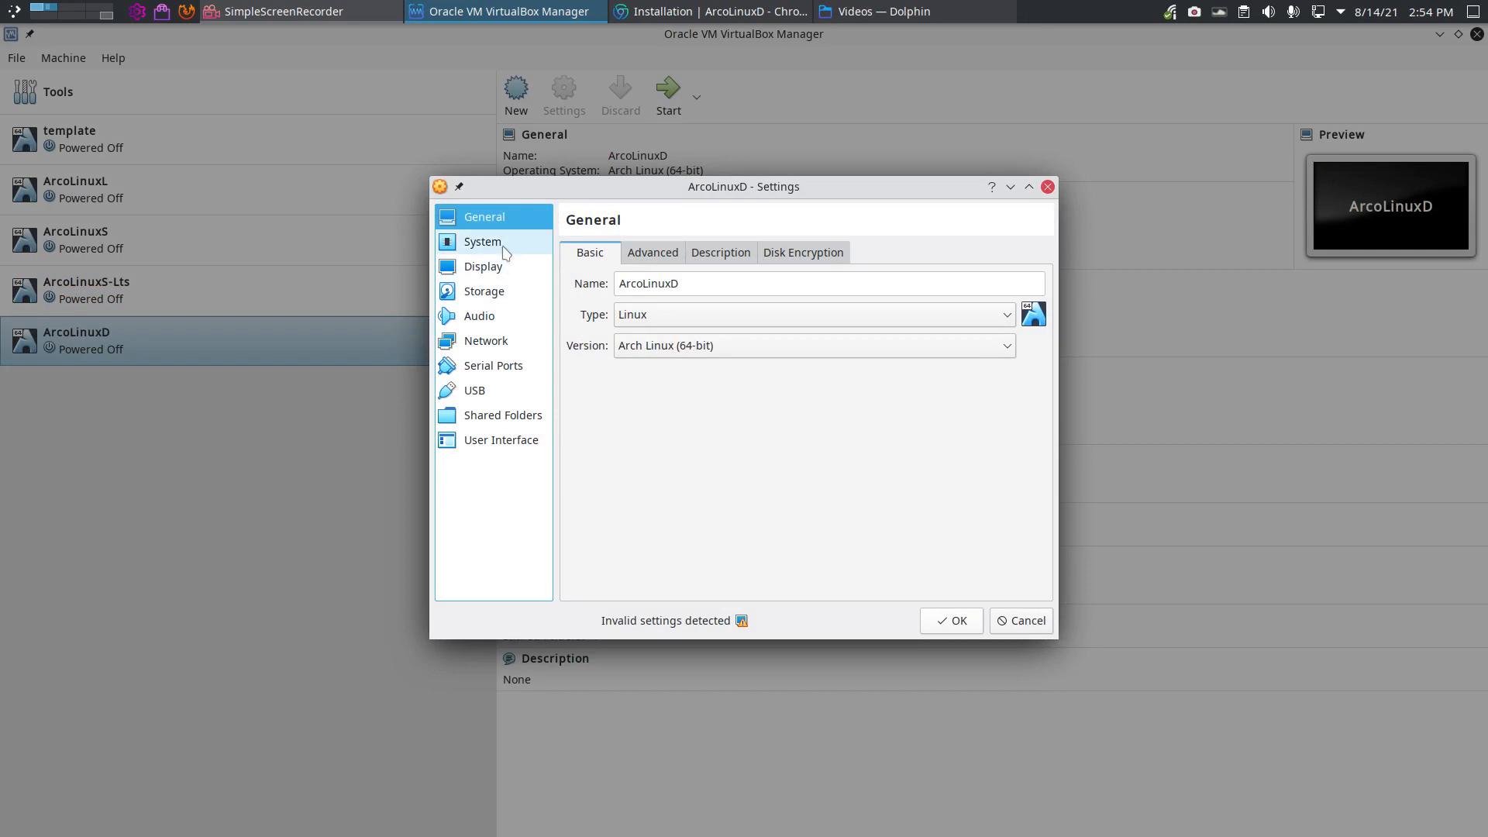
click(484, 241)
click(696, 501)
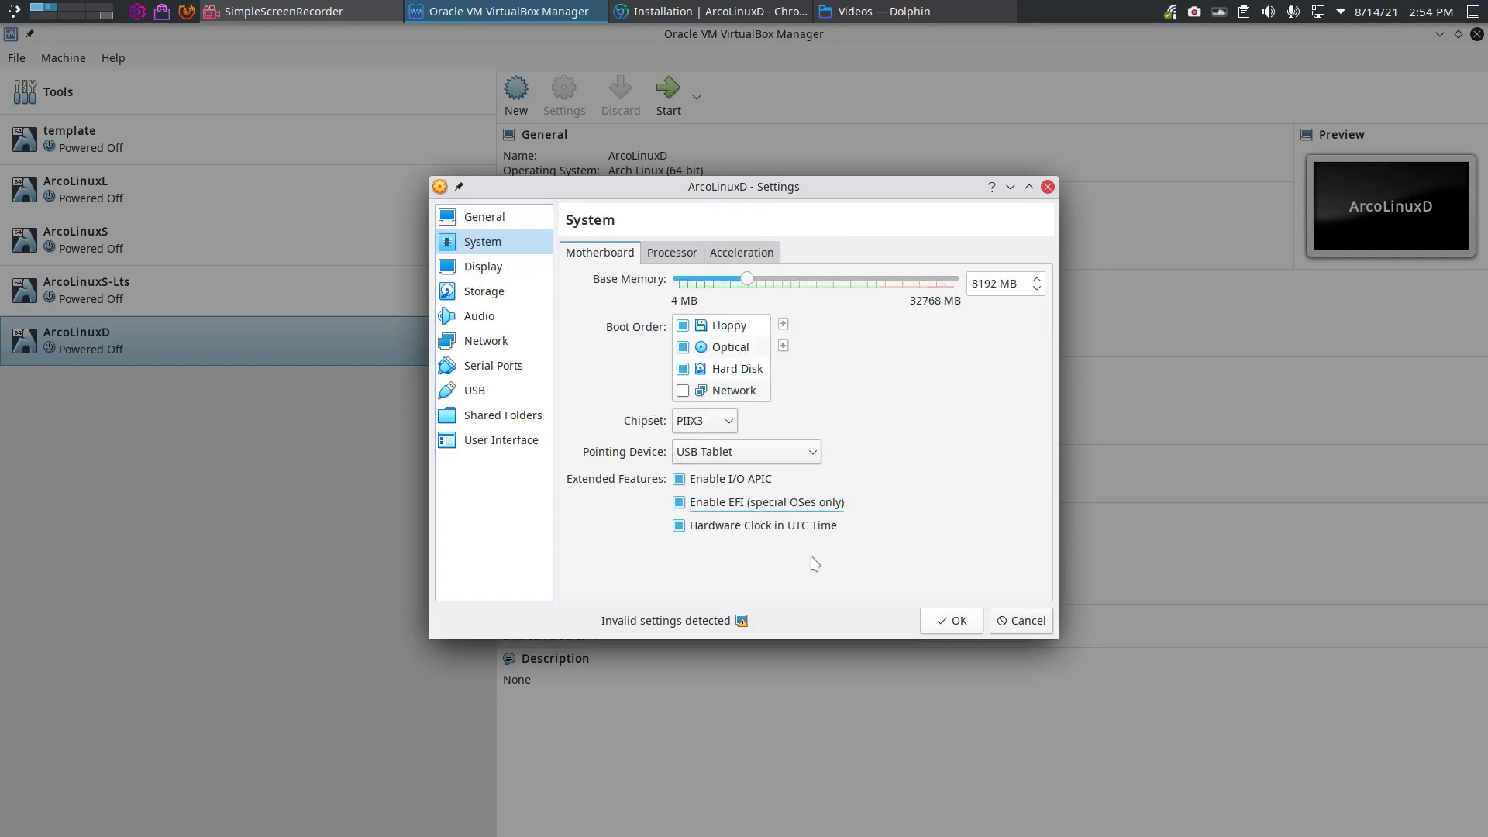
click(942, 625)
click(670, 108)
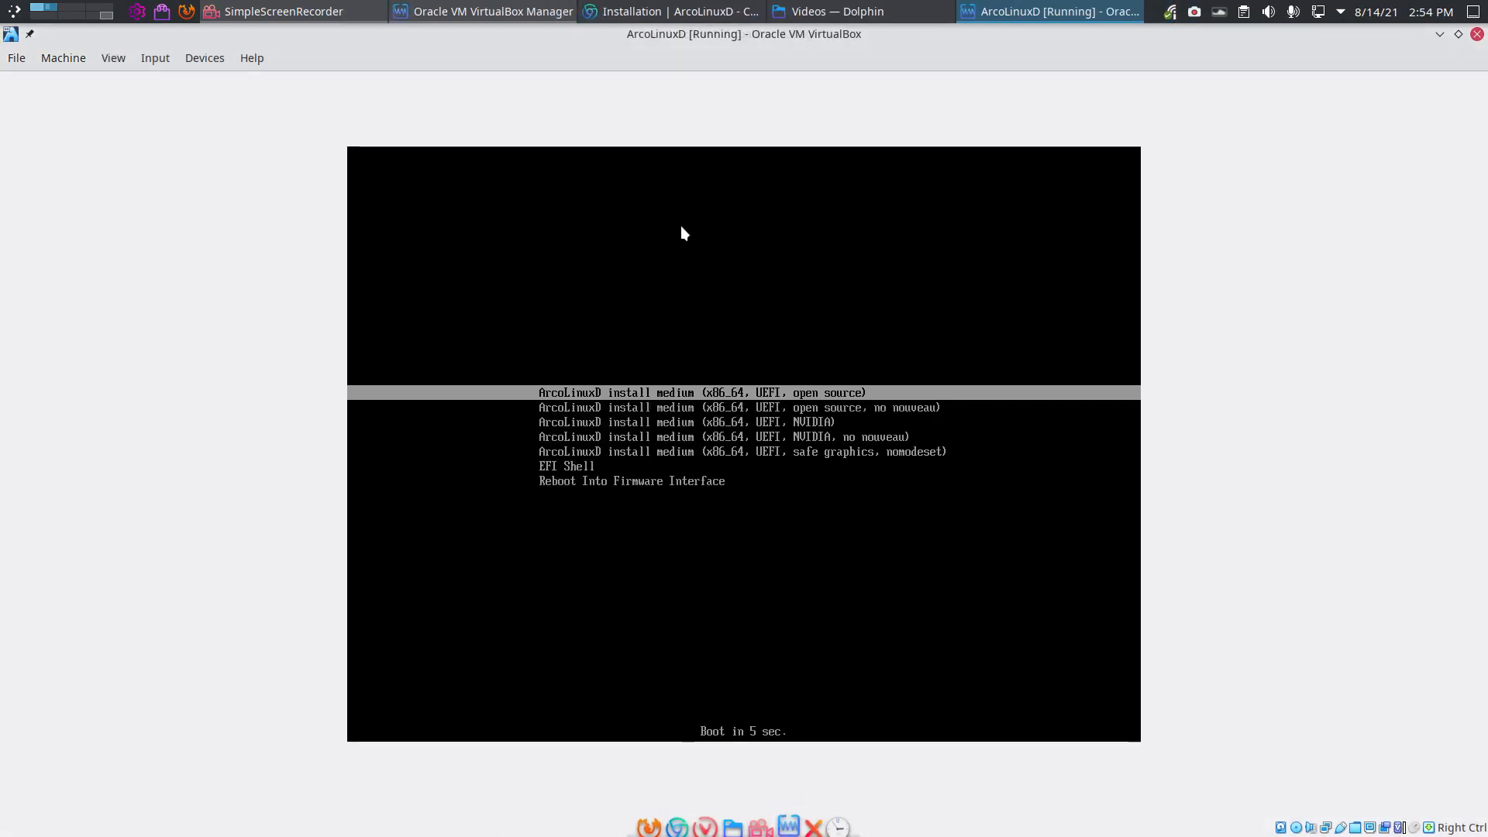
Step: Go full screen, halt the UEFI countdown, and compare the open source and NVIDIA boot entries
key(ctrl+f)
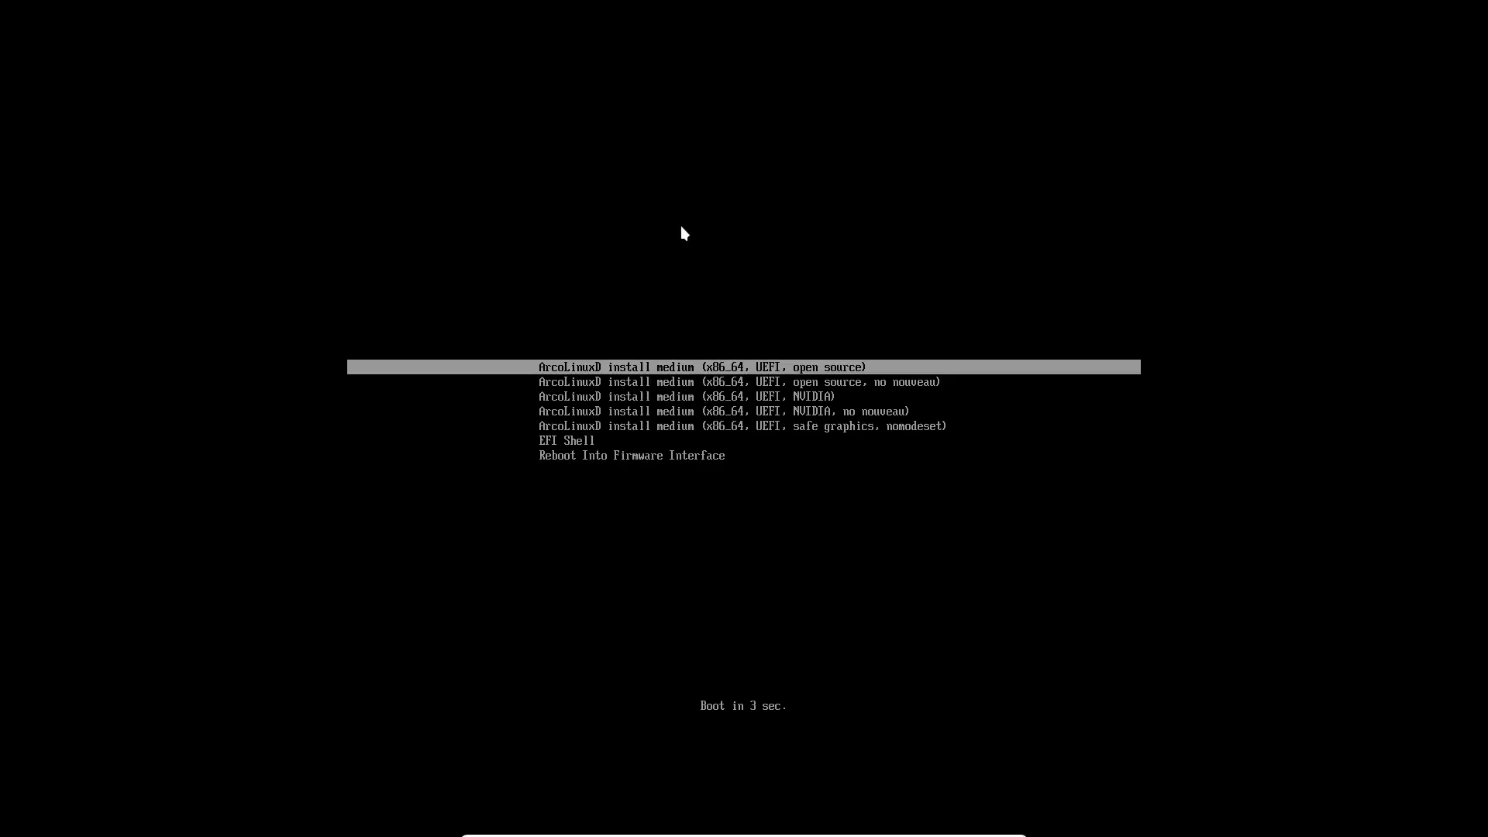
key(Down)
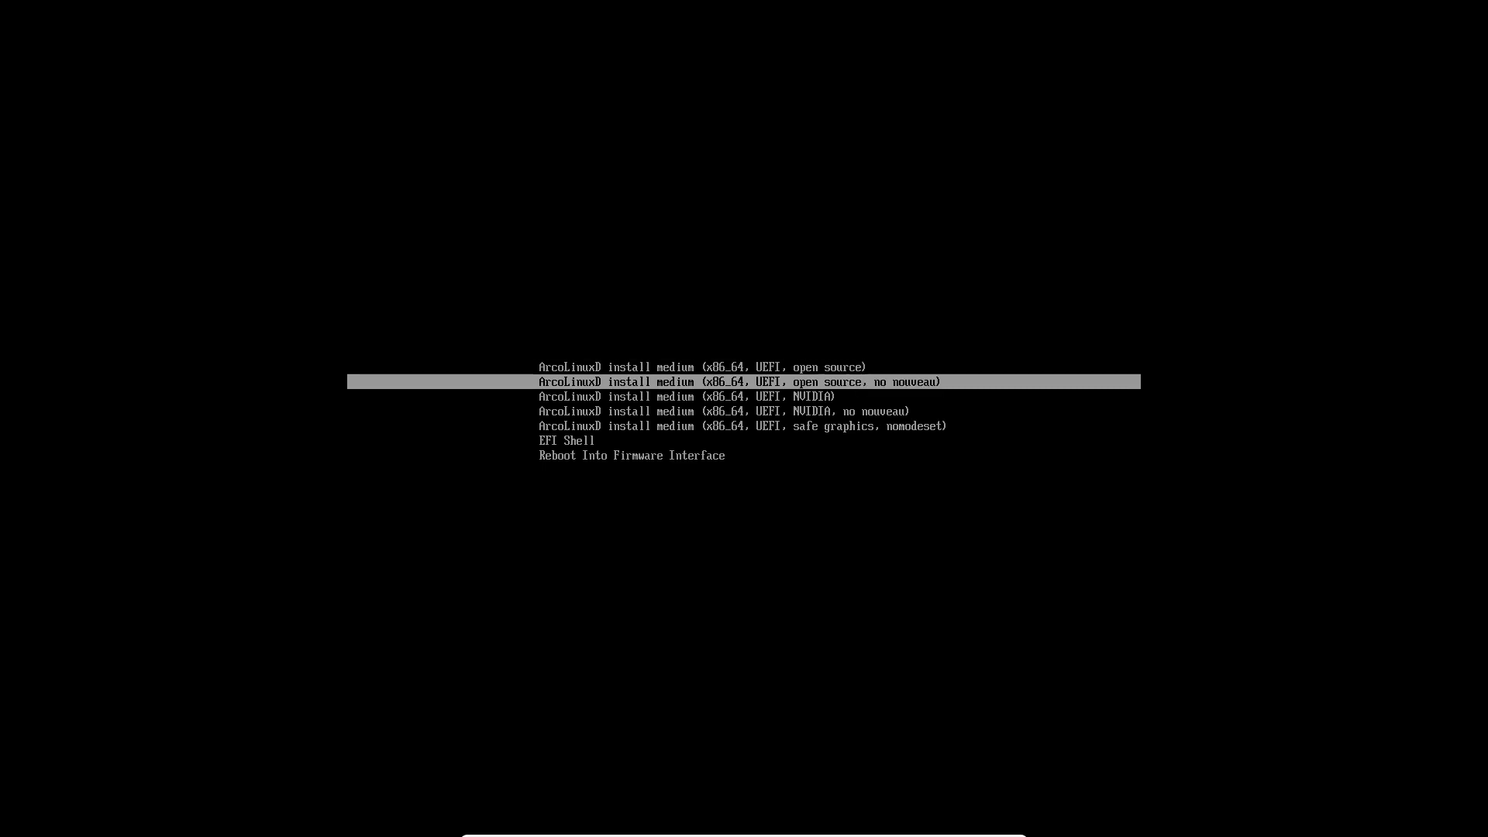
key(Down)
key(Up)
key(Up)
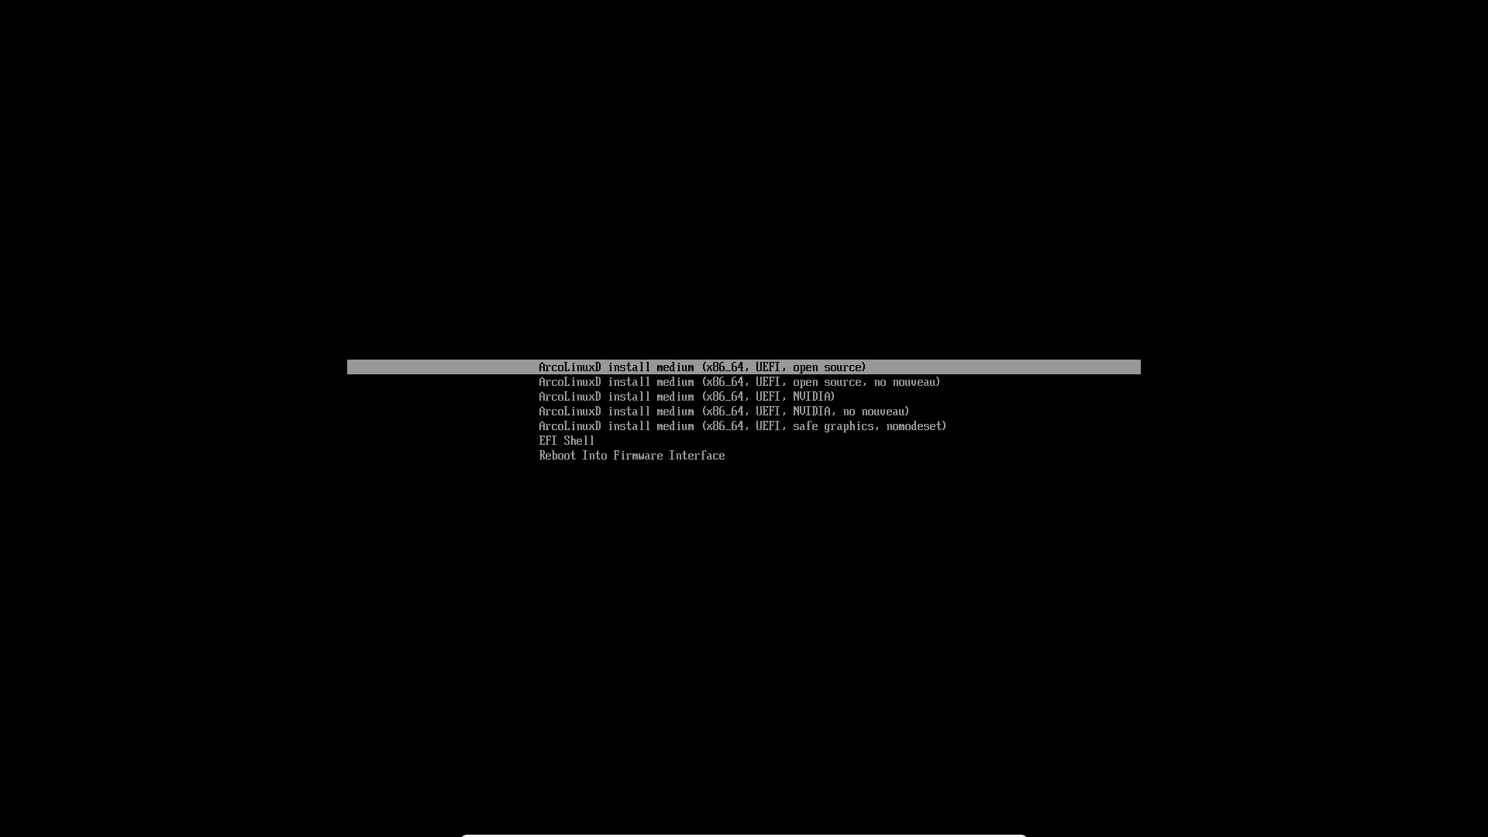
key(Down)
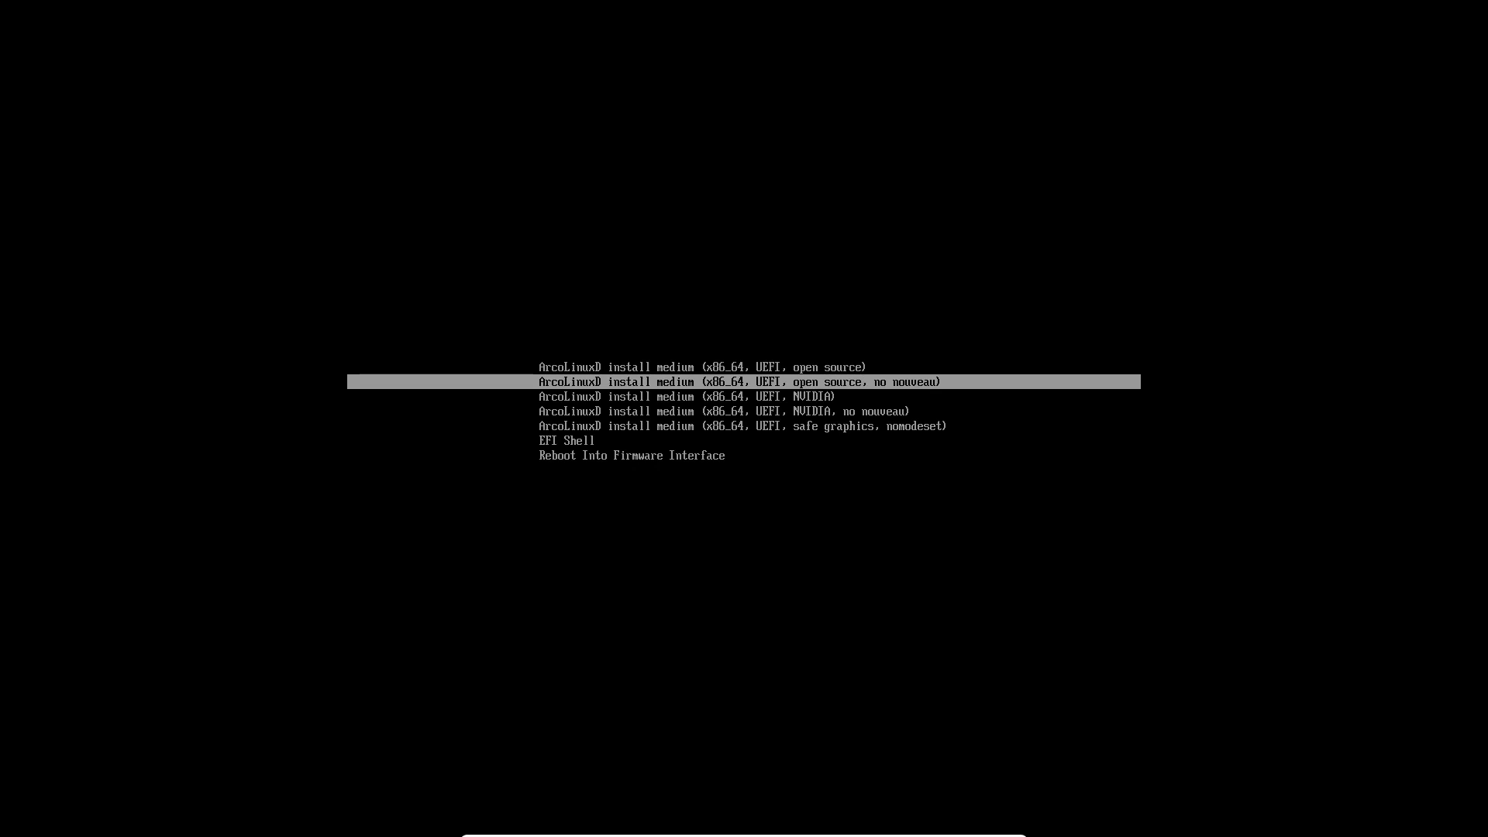
key(Down)
key(Down)
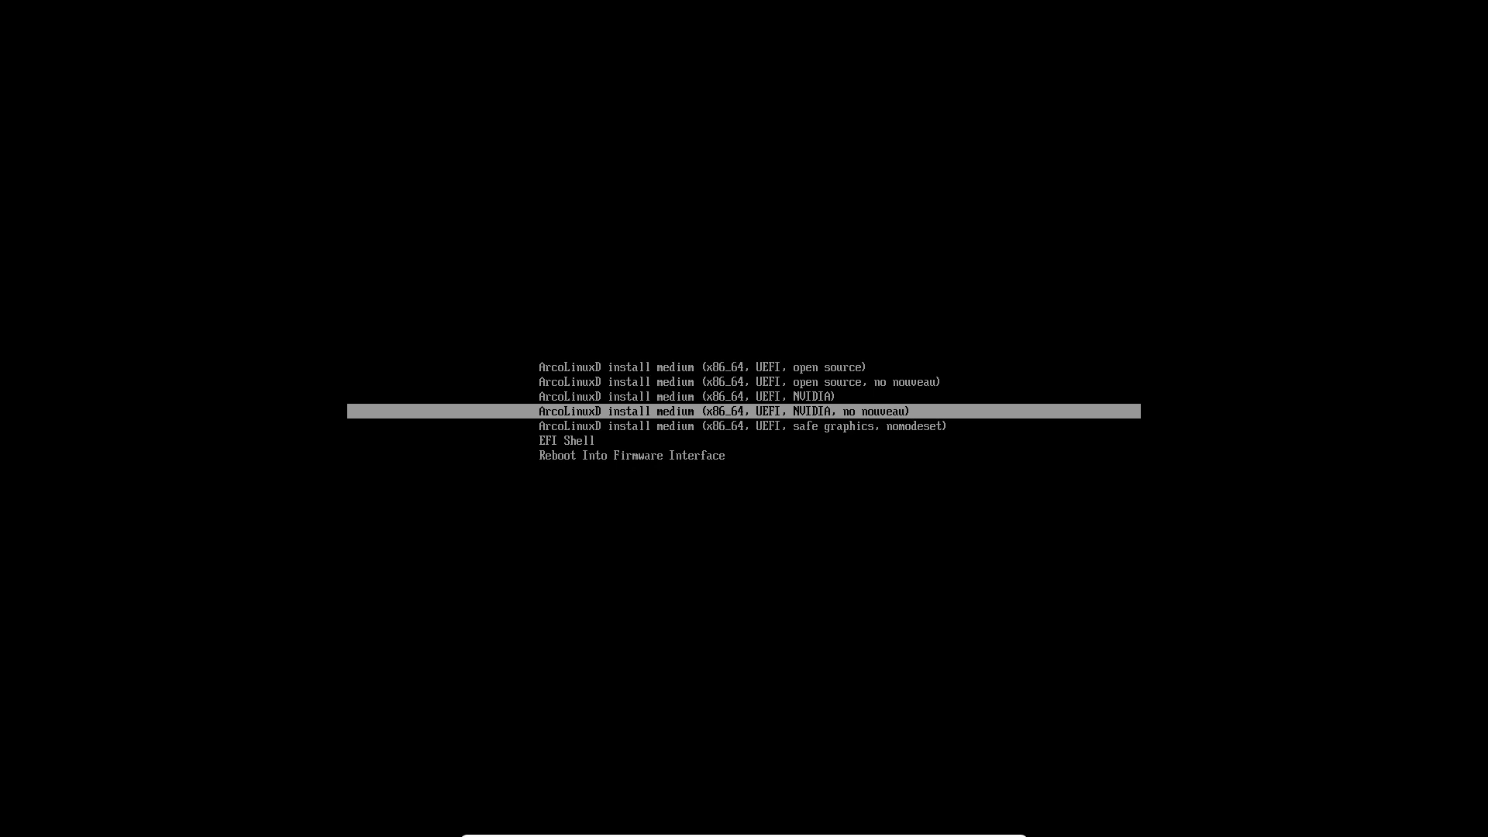
key(Up)
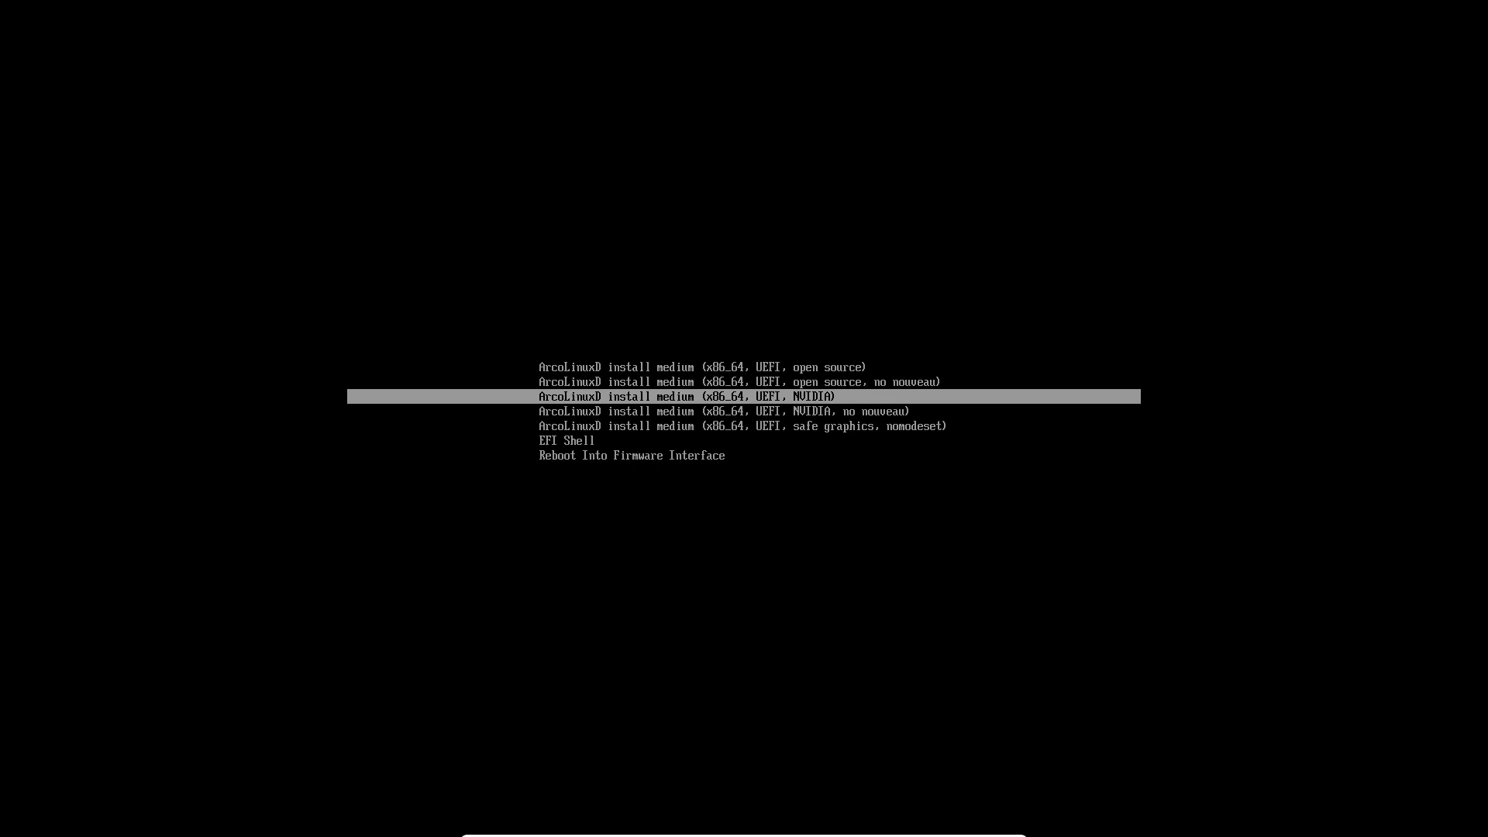
key(Down)
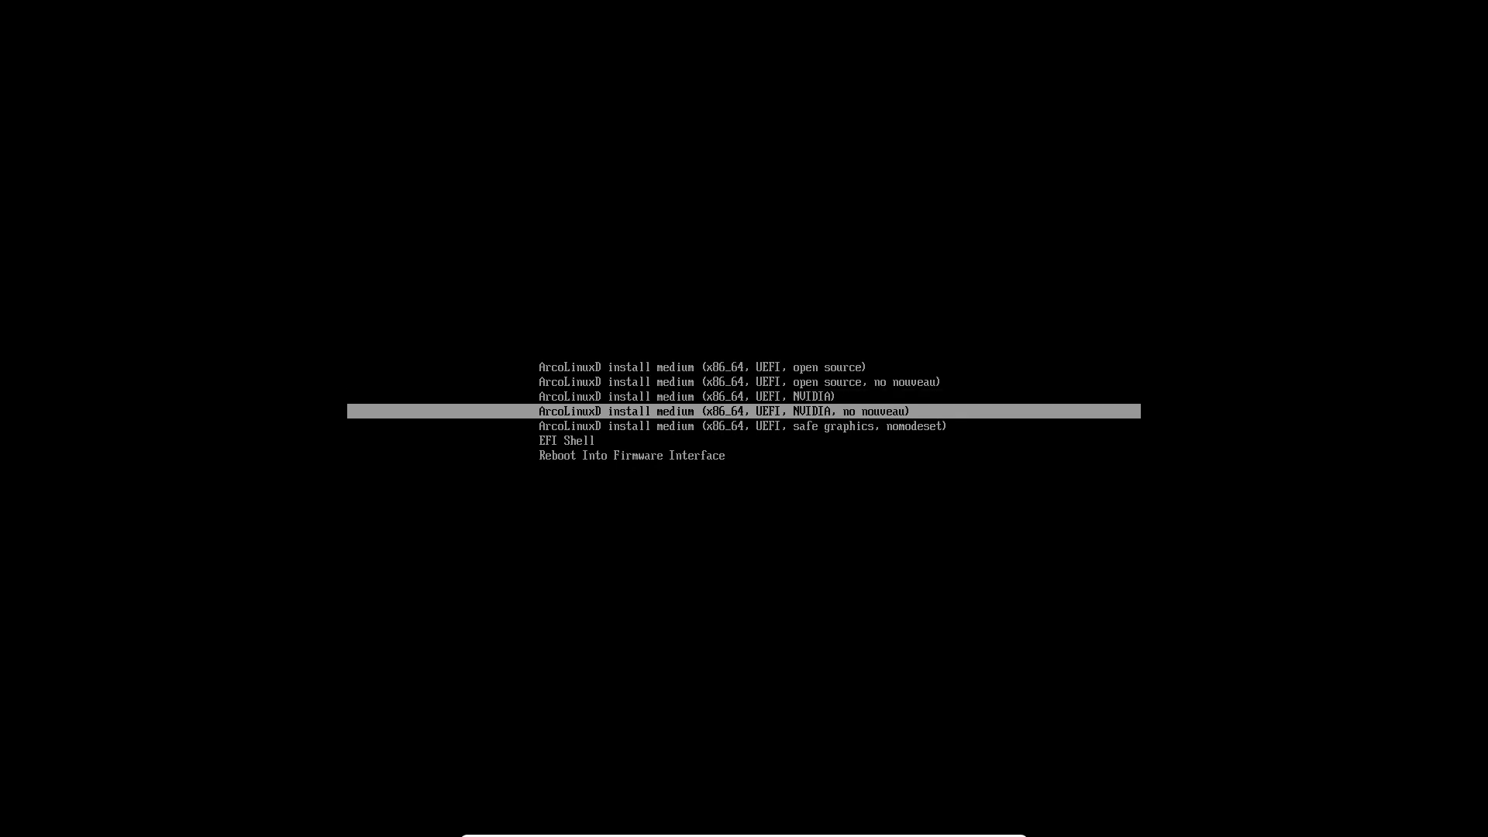
key(Up)
key(Up)
key(Up)
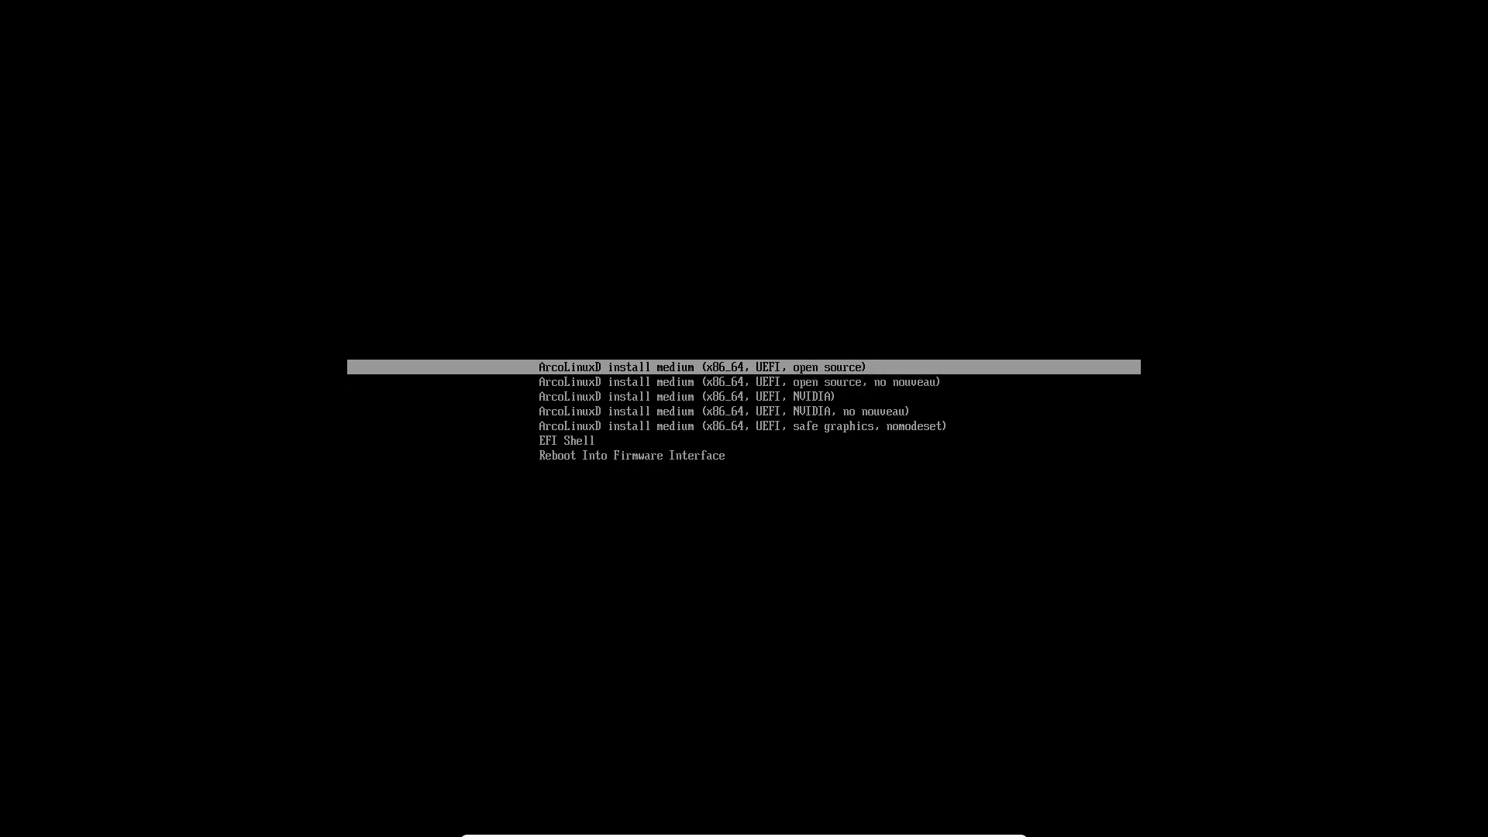
key(Down)
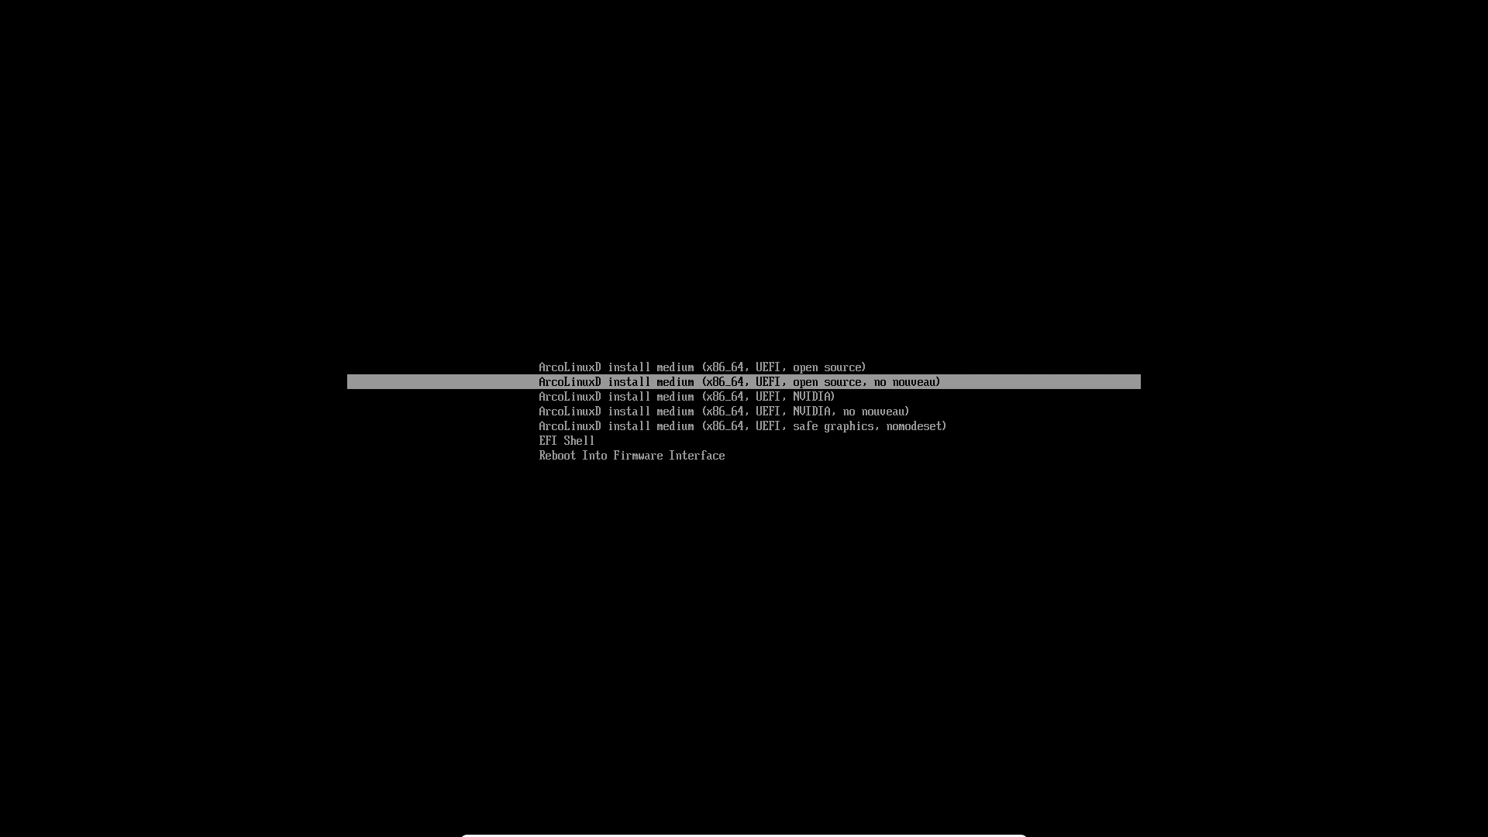
key(Up)
key(Down)
key(Down)
key(Down)
key(Down)
key(Down)
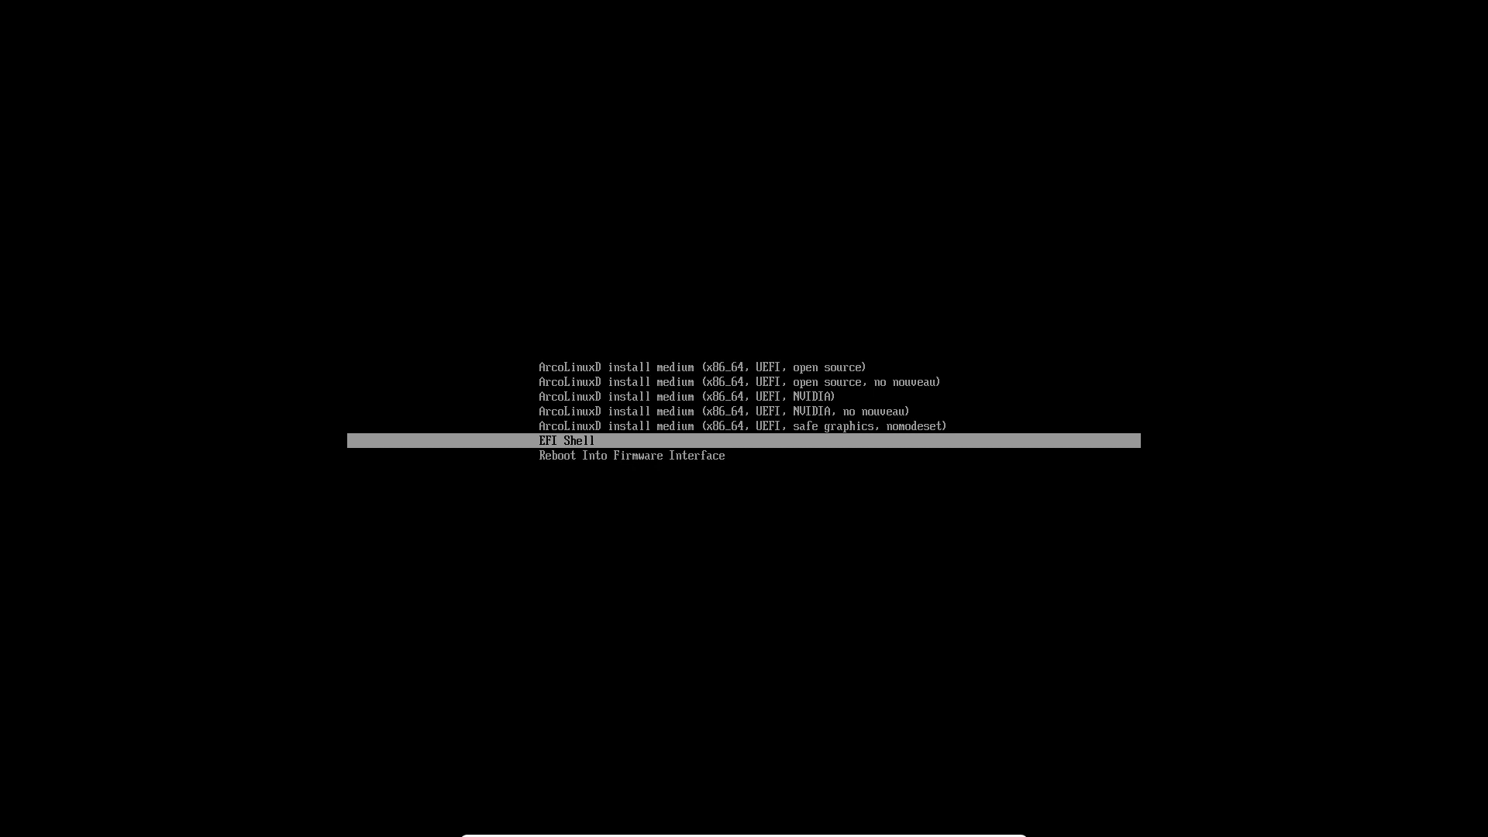
Step: Review the NVIDIA and safe graphics entries, then boot the first open source entry
key(Up)
key(Up)
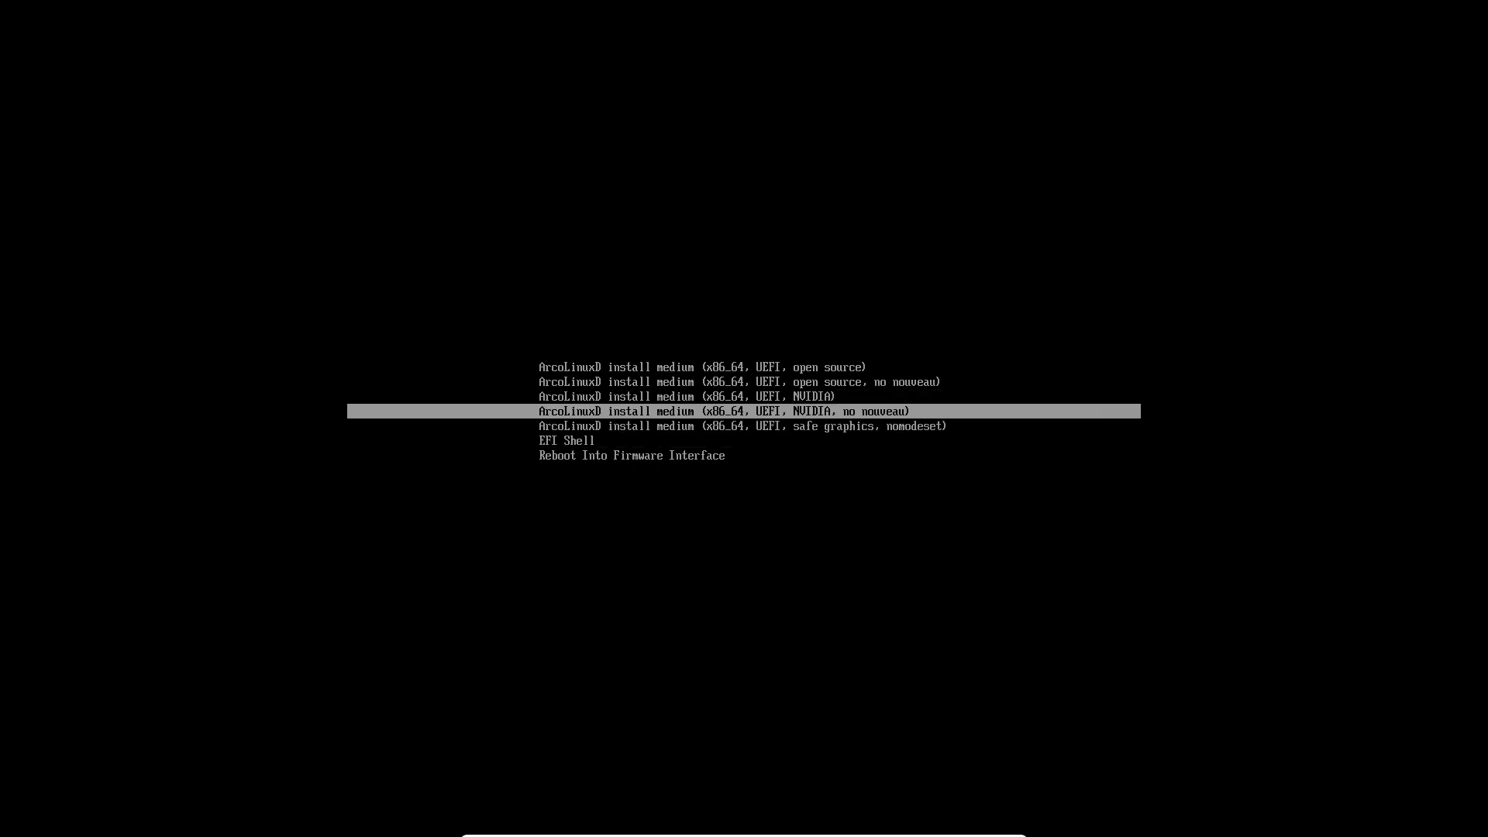
key(Up)
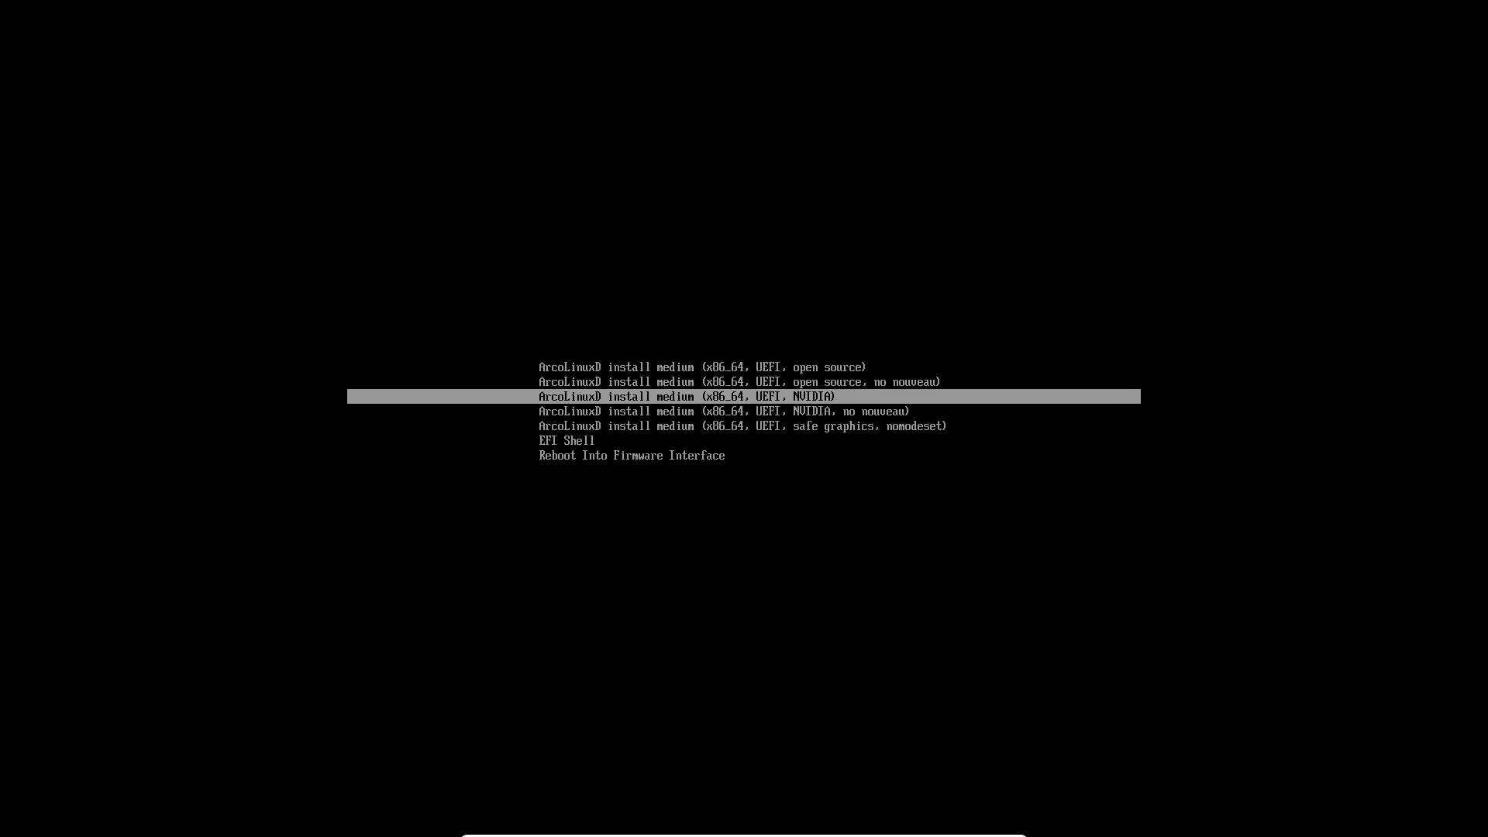
key(Down)
key(Up)
key(Down)
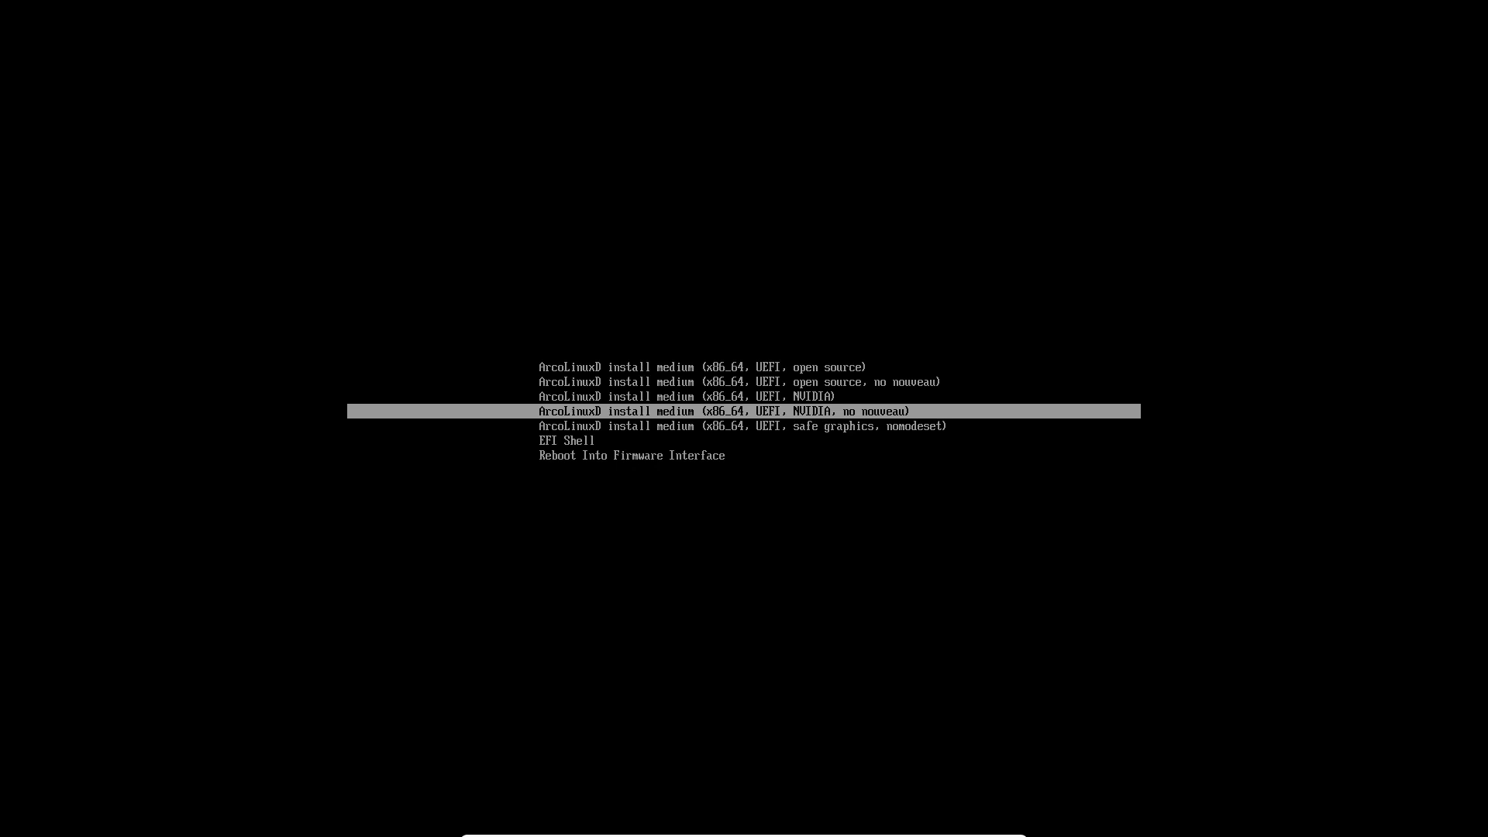
key(Up)
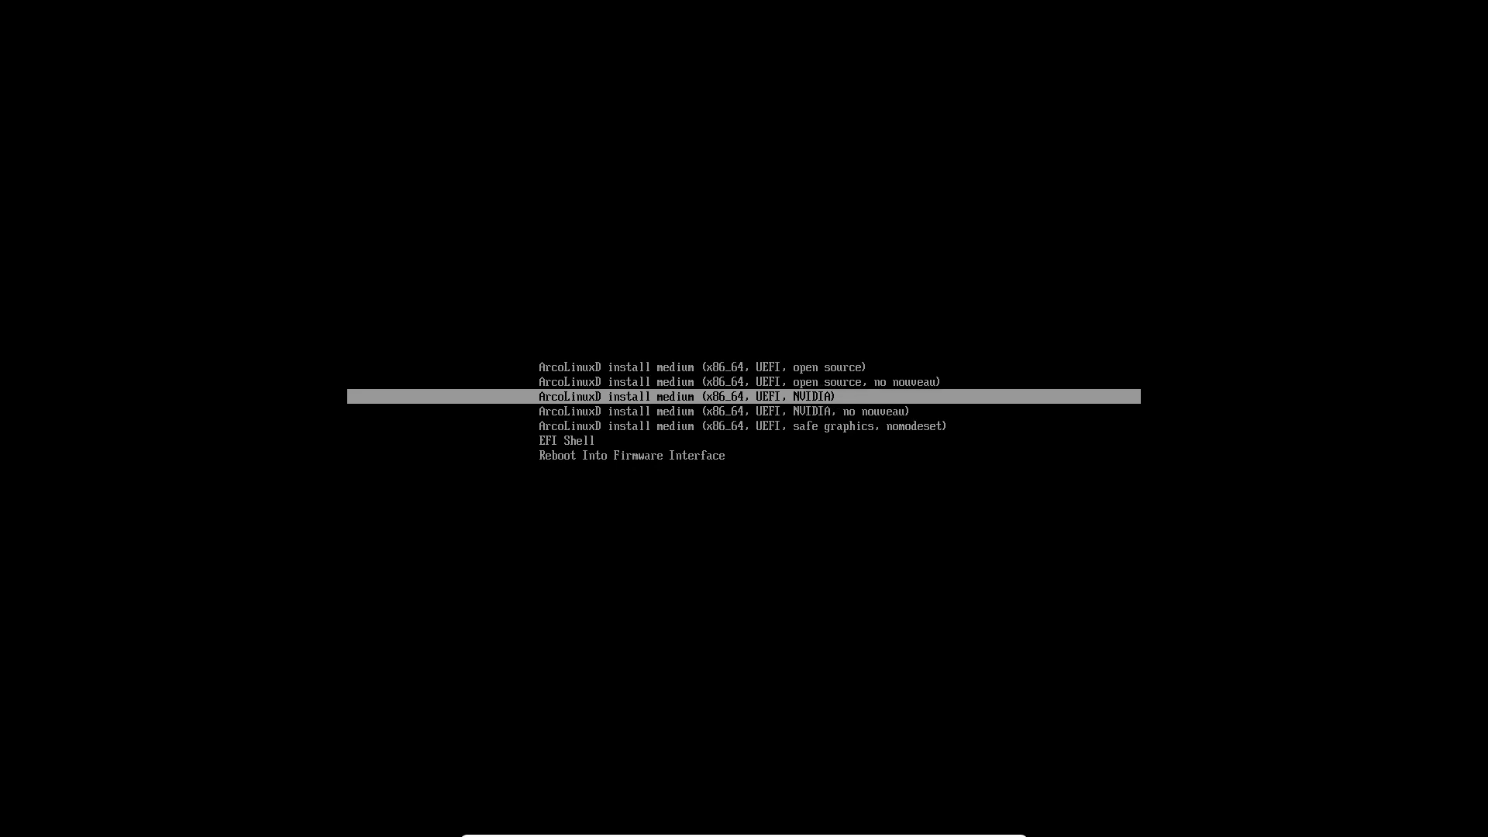
key(Up)
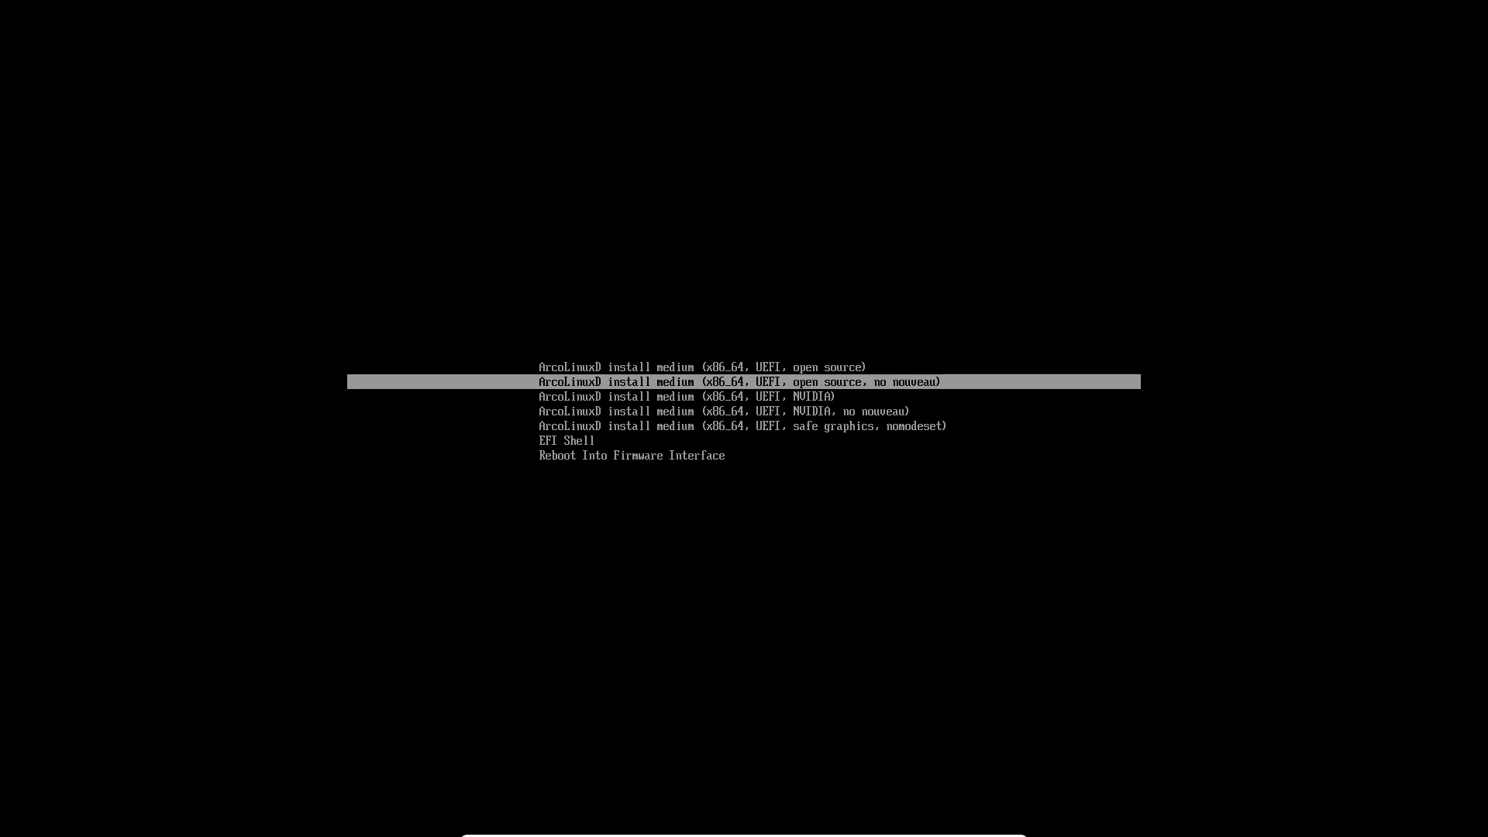
key(Up)
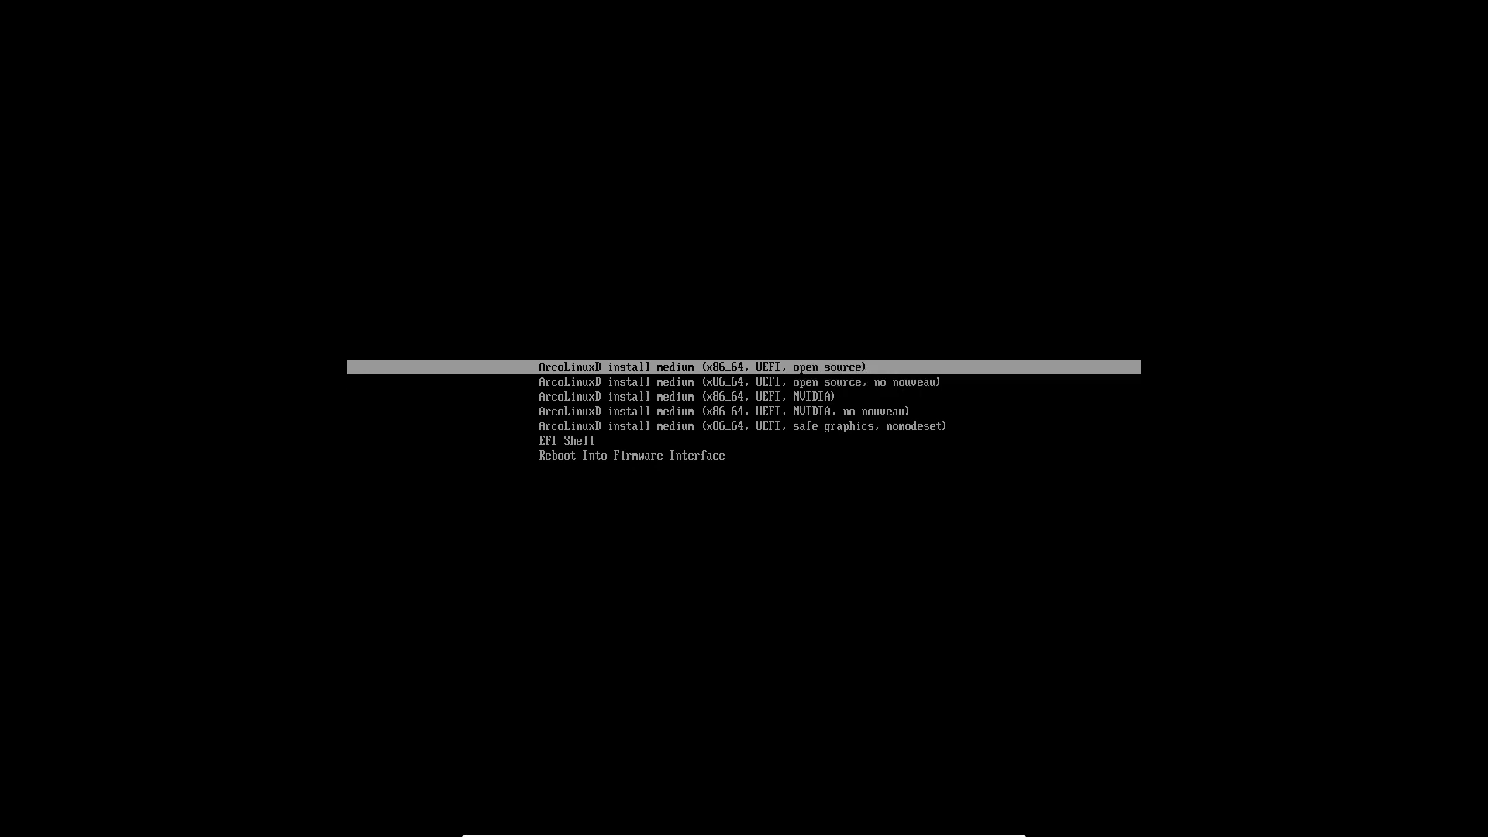
key(Down)
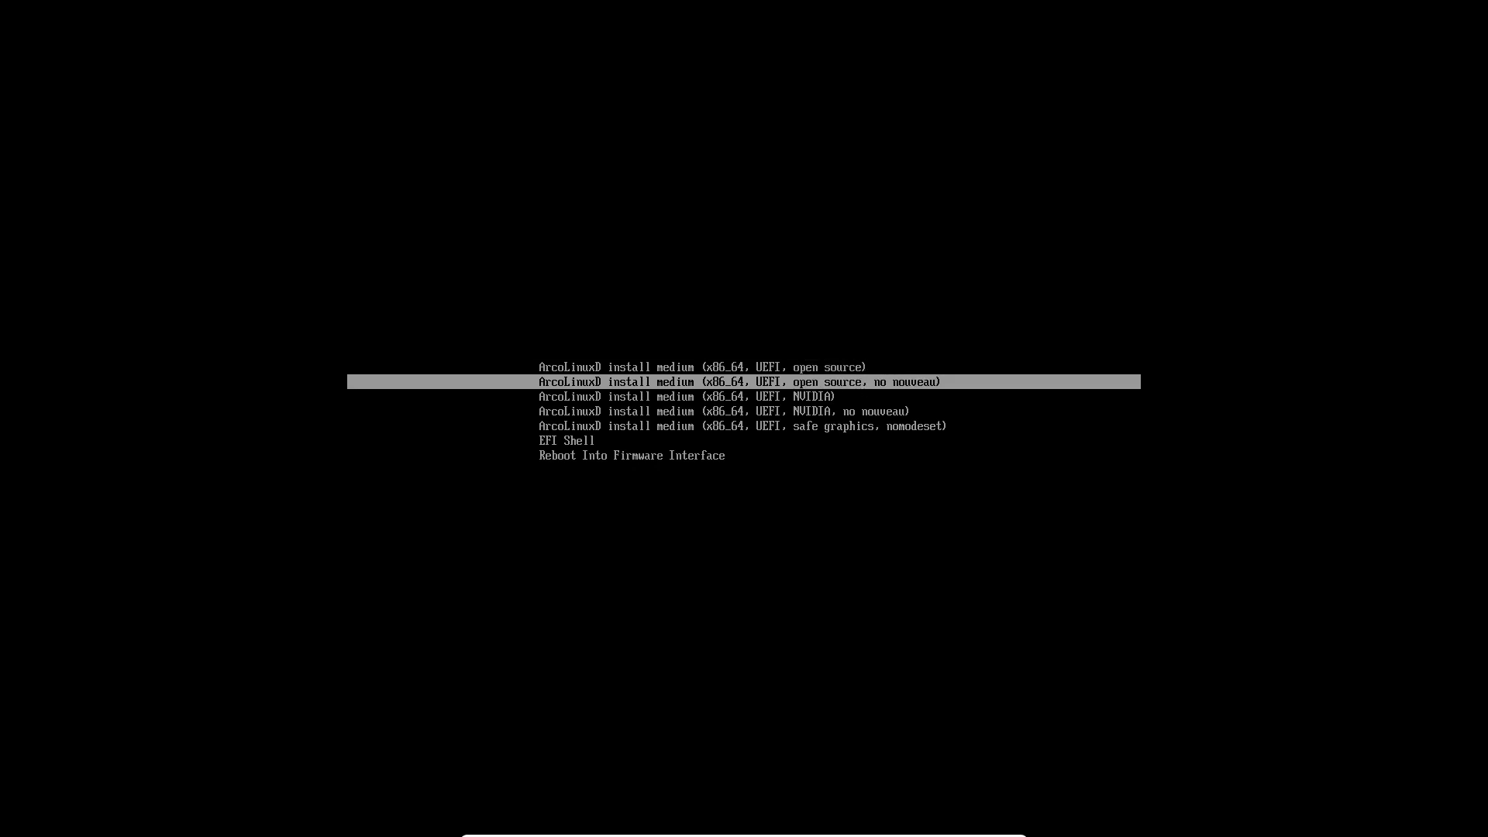
key(Down)
key(Down)
key(Down)
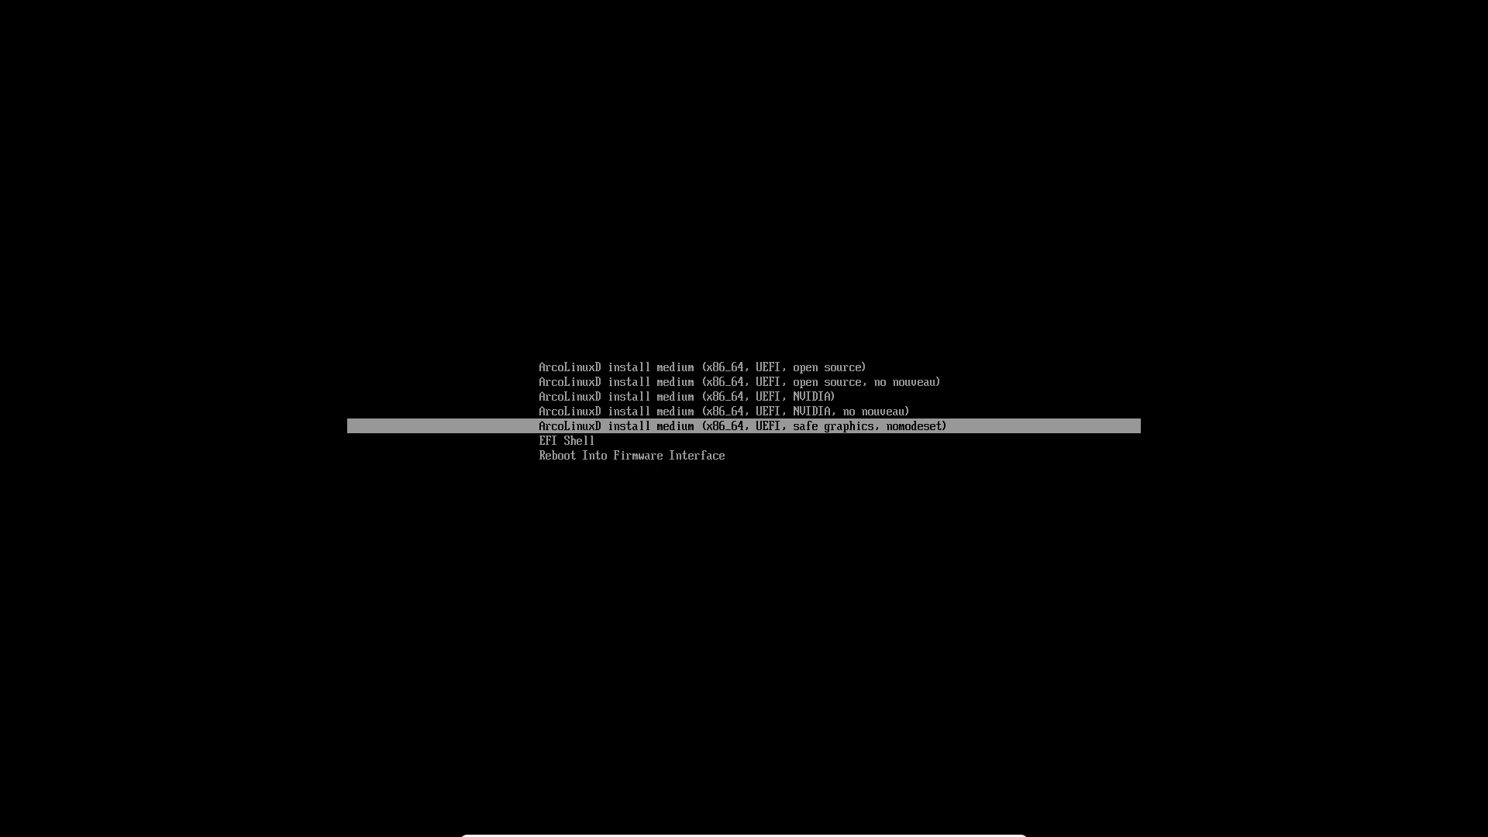
key(Up)
key(Up)
key(Up)
key(Up)
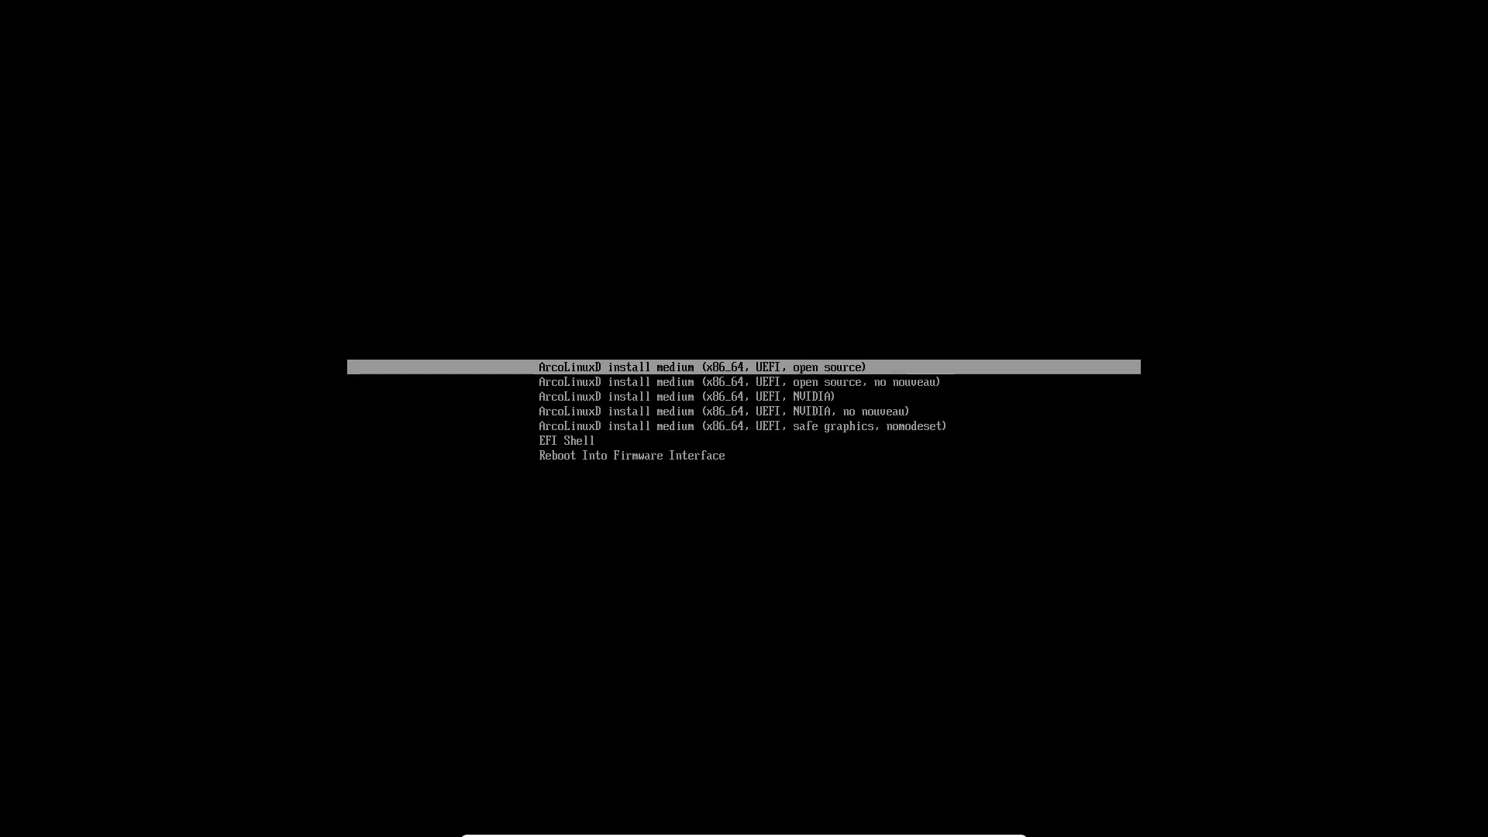
key(Return)
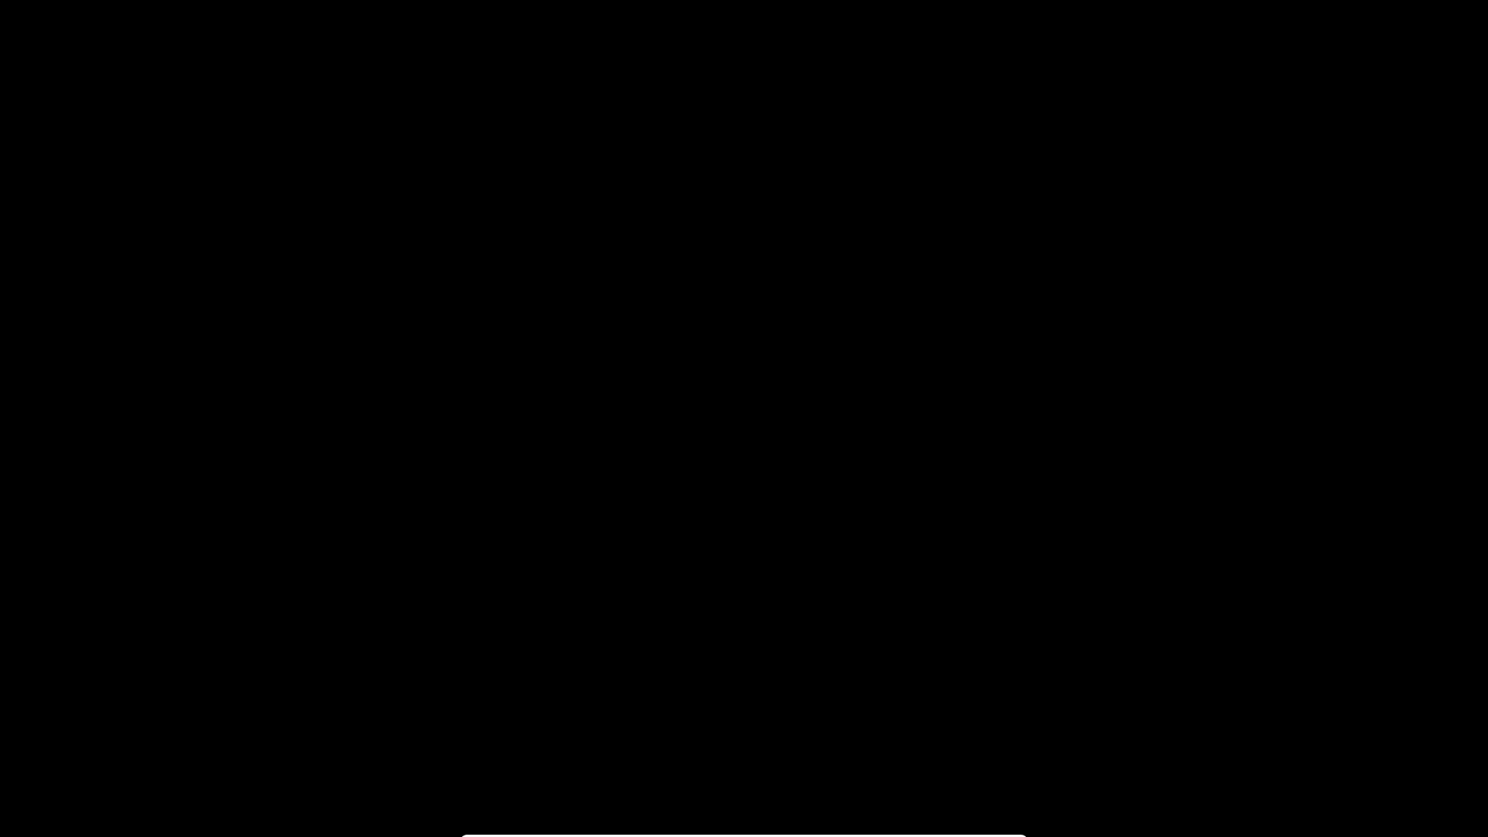
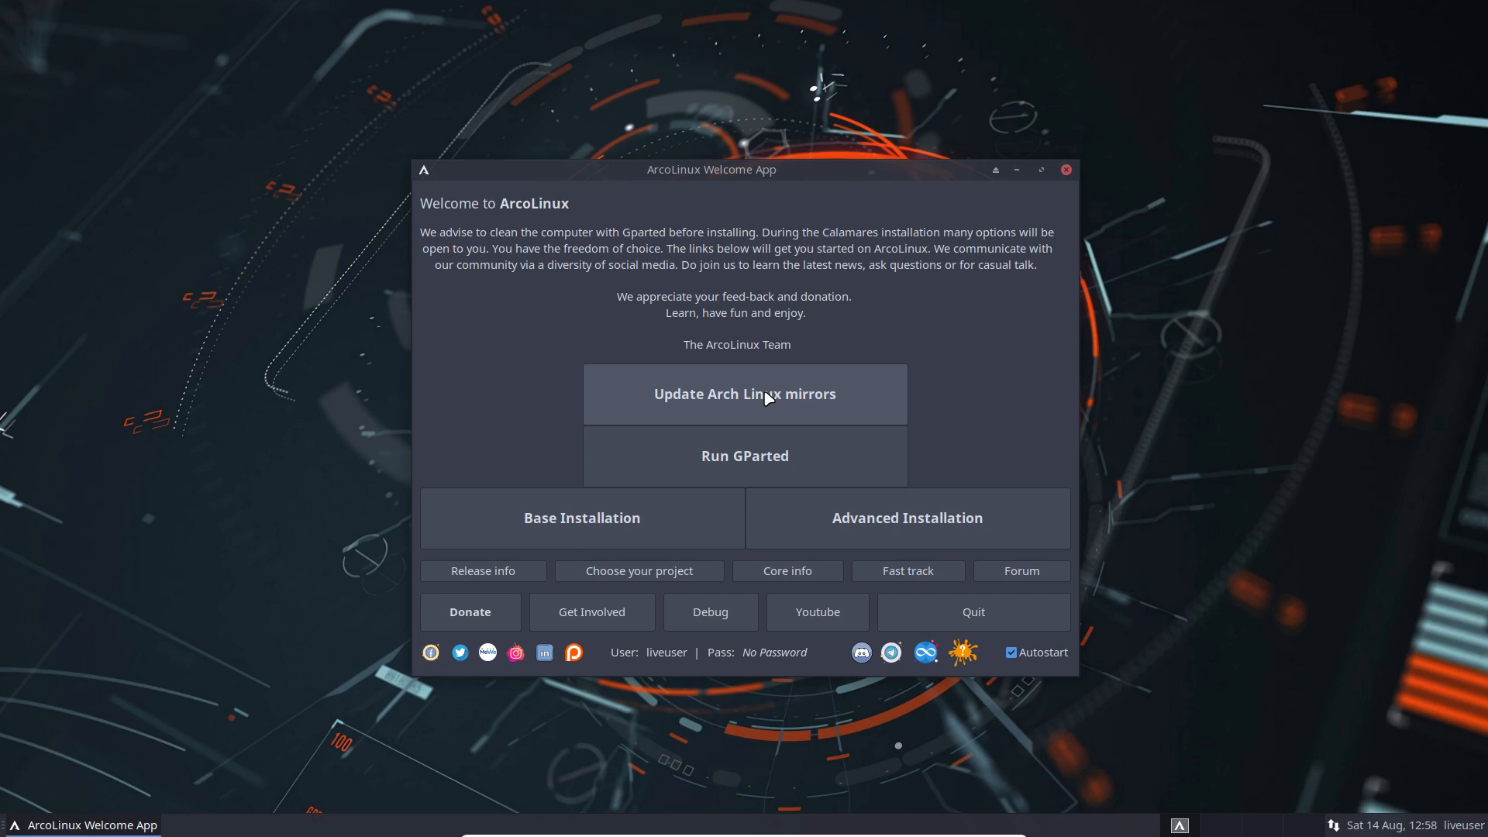
Step: Update the Arch Linux mirrors and, once done, run GParted
click(767, 397)
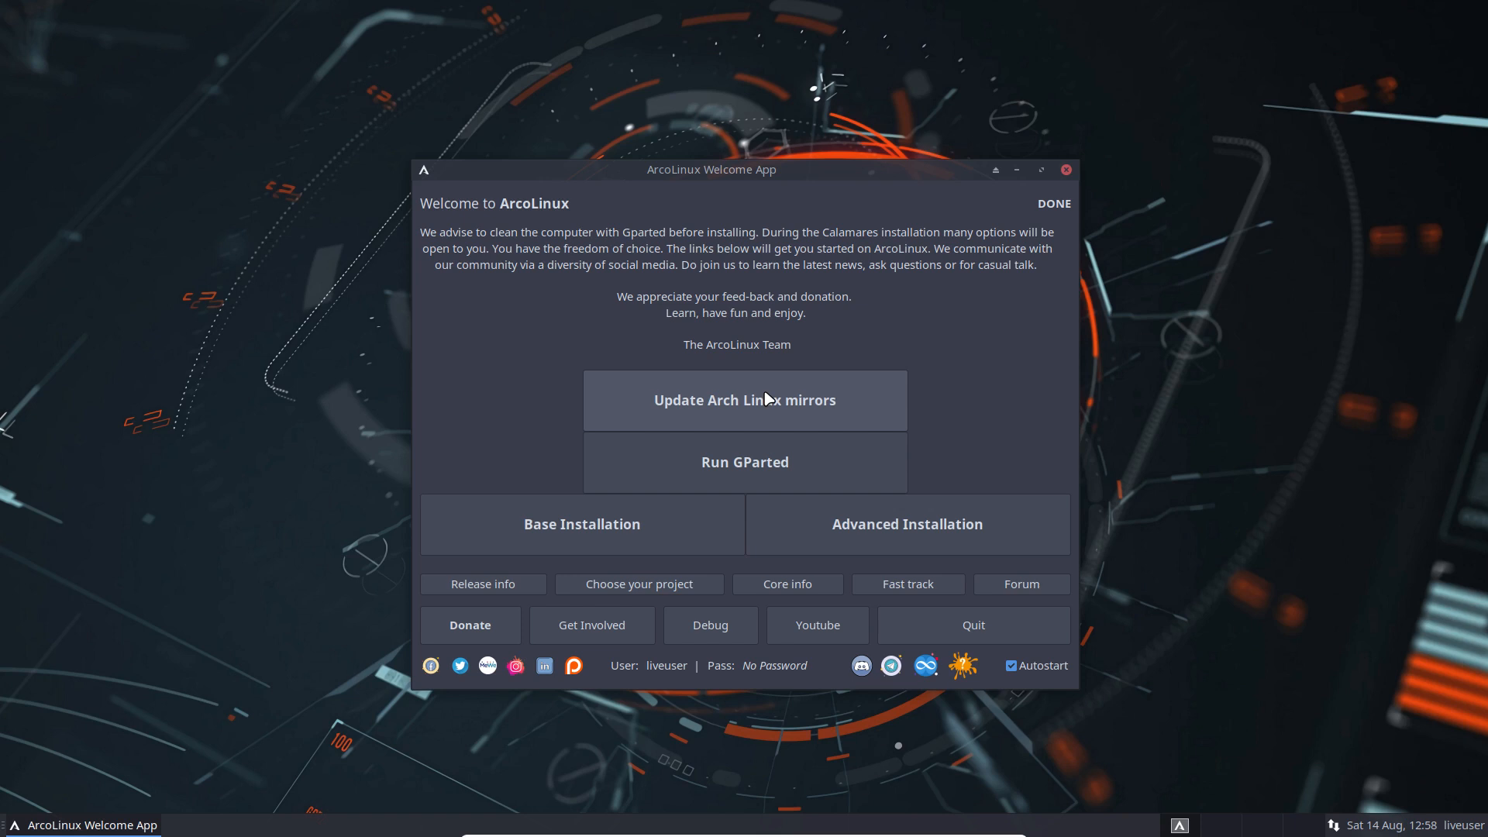
click(766, 466)
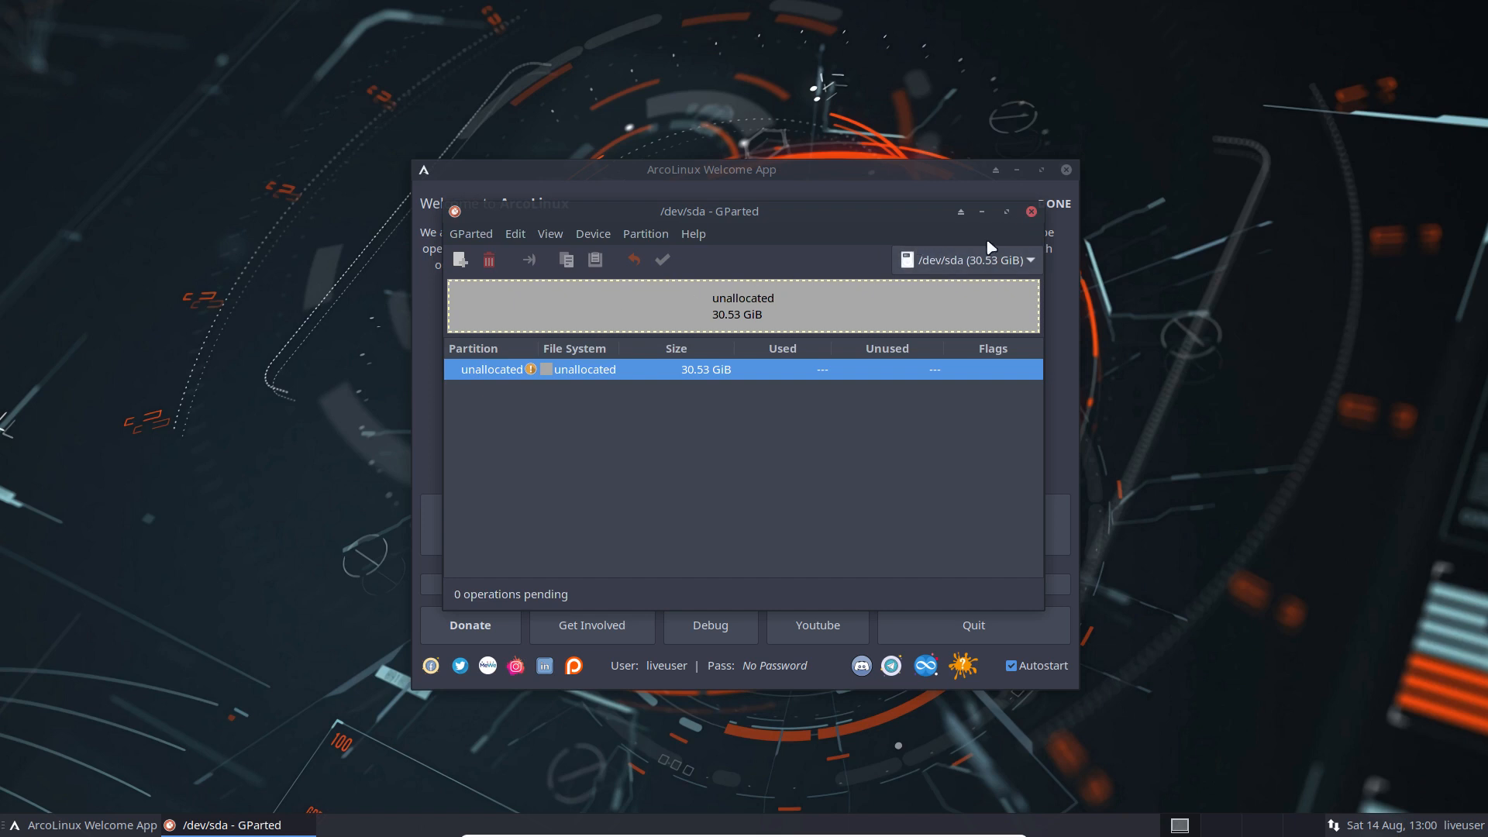
Step: Close GParted after confirming the 30.53 GiB /dev/sda is entirely unallocated
click(1031, 211)
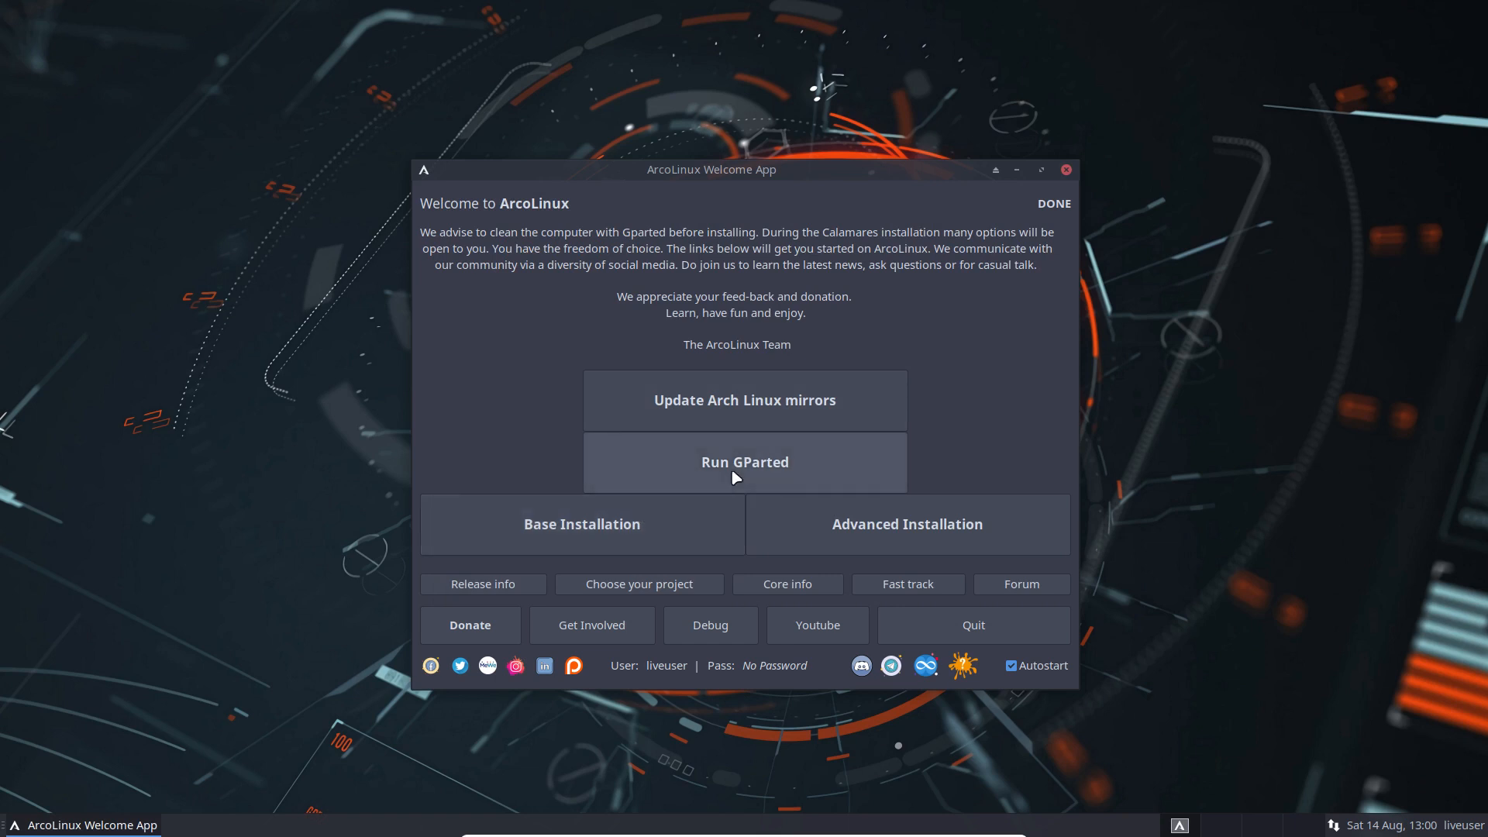
Step: Start the advanced installation and advance through the Kernel, Drivers, Services, Login and Desktop pages
click(888, 520)
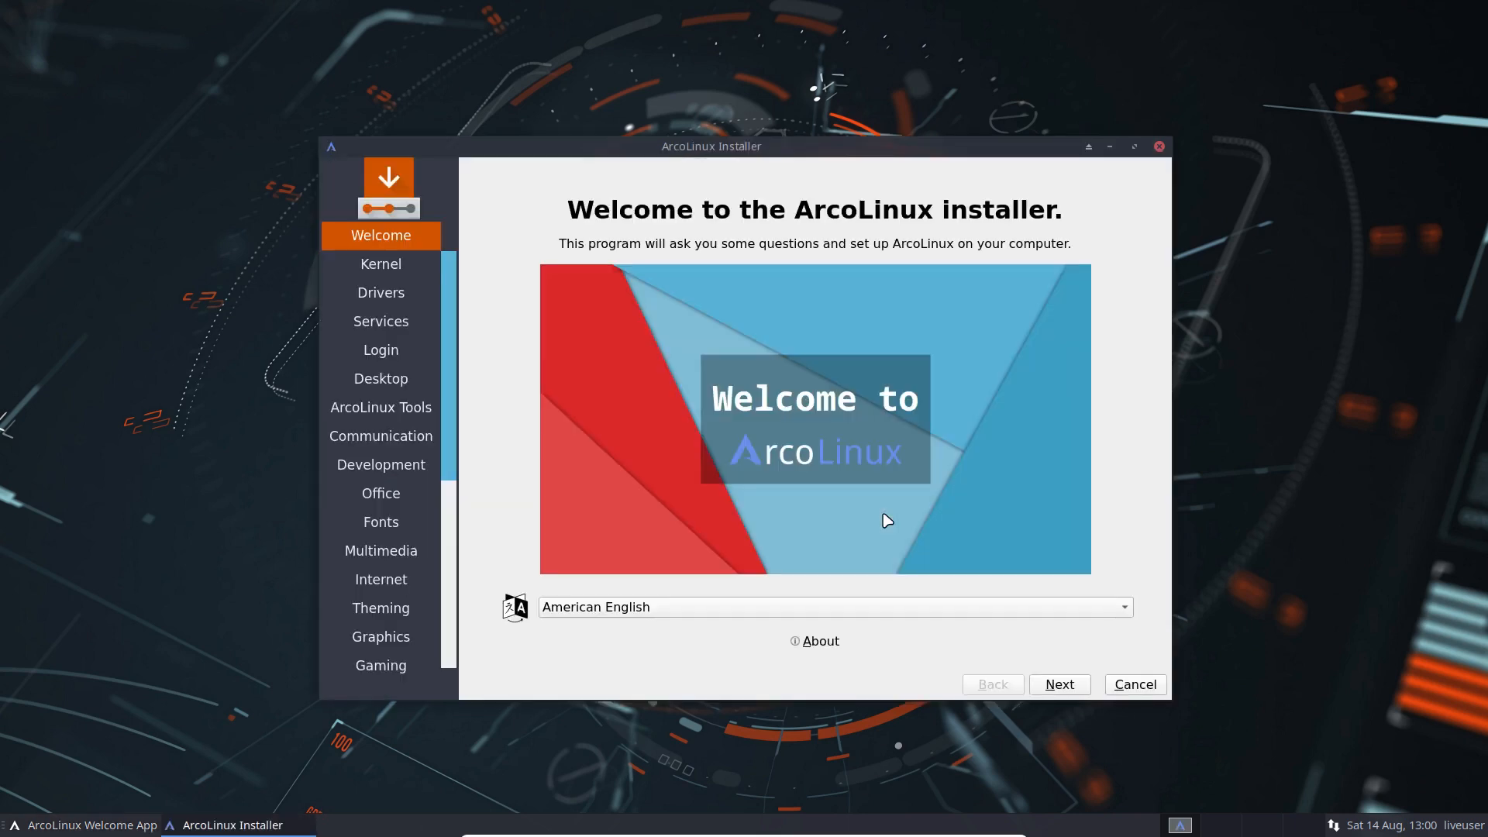
click(1060, 685)
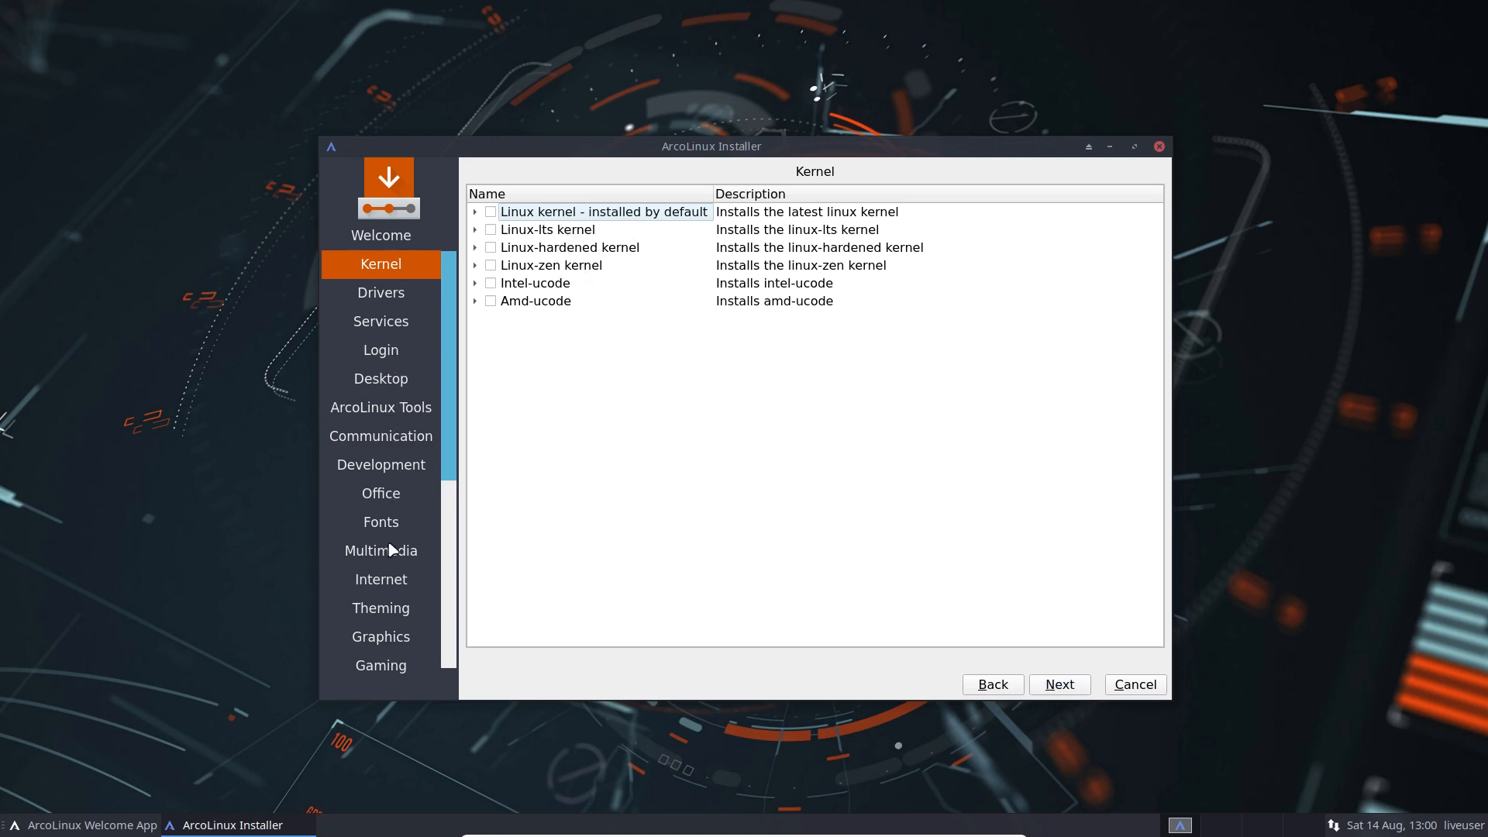
click(1060, 685)
click(1067, 685)
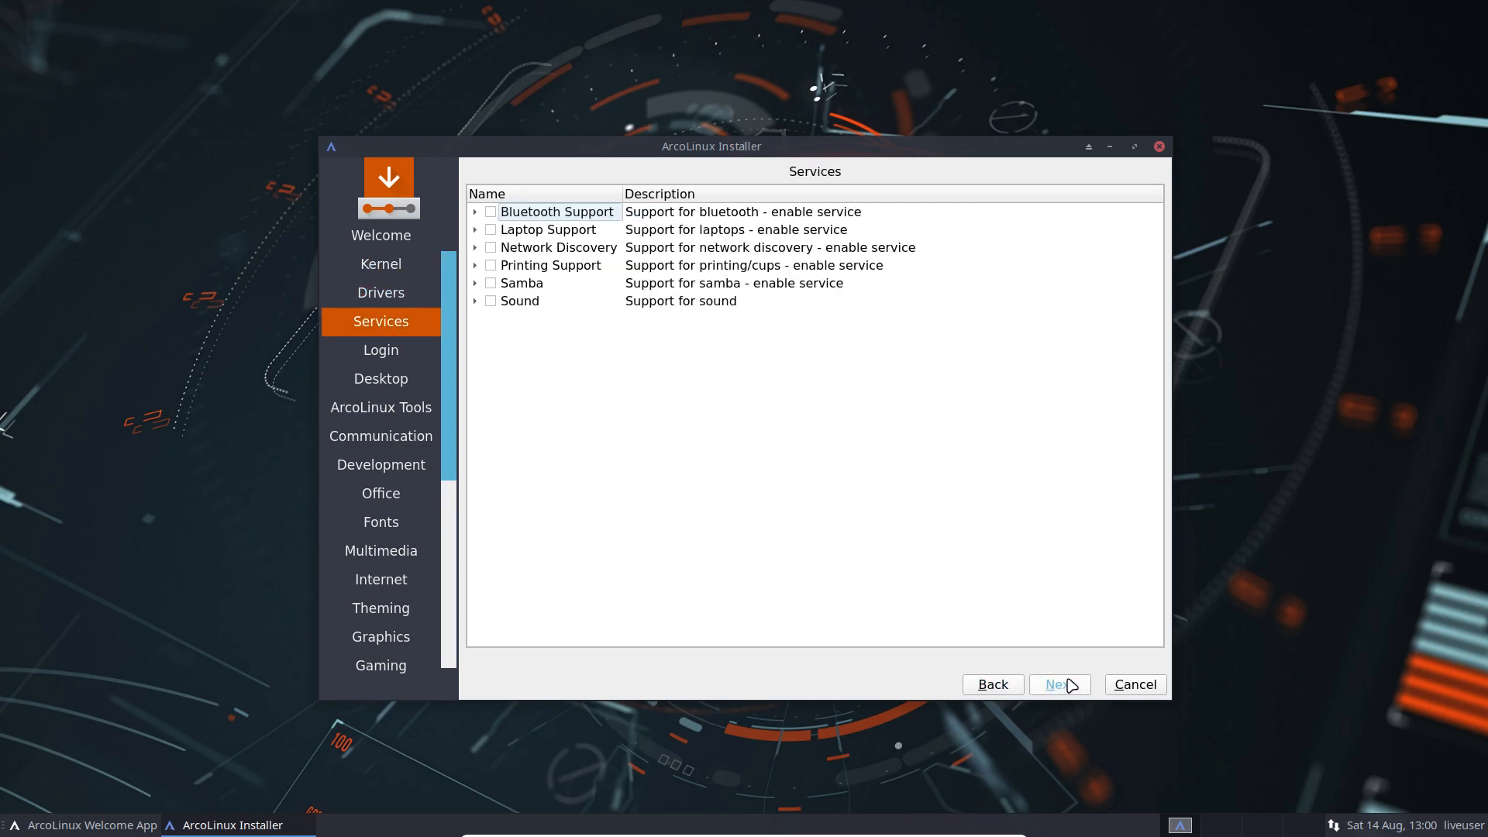
click(1068, 685)
click(1067, 685)
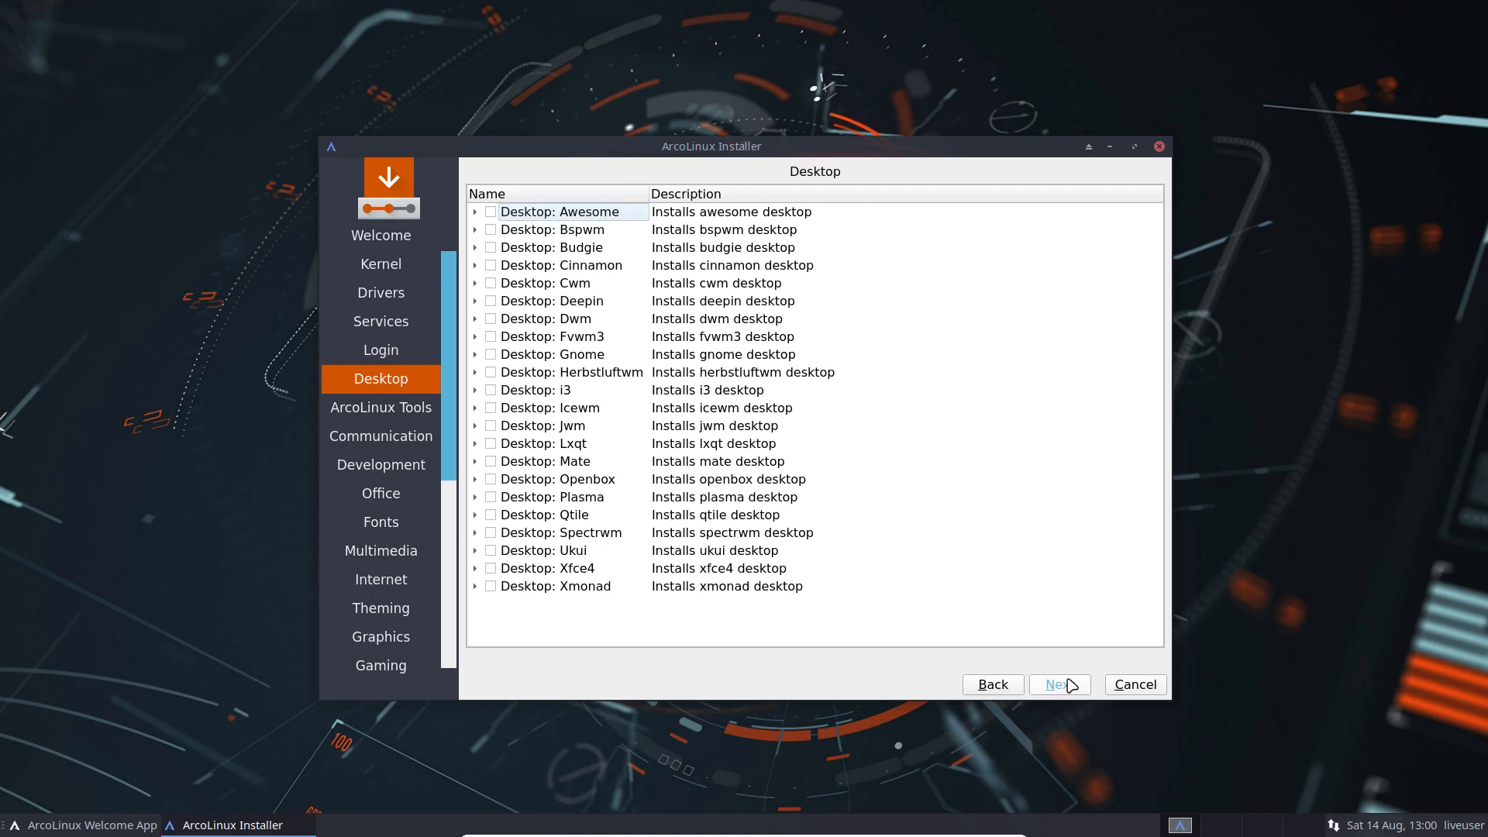
click(1068, 685)
Step: Hide the Welcome App and return the installer to the login manager page
click(990, 685)
click(34, 826)
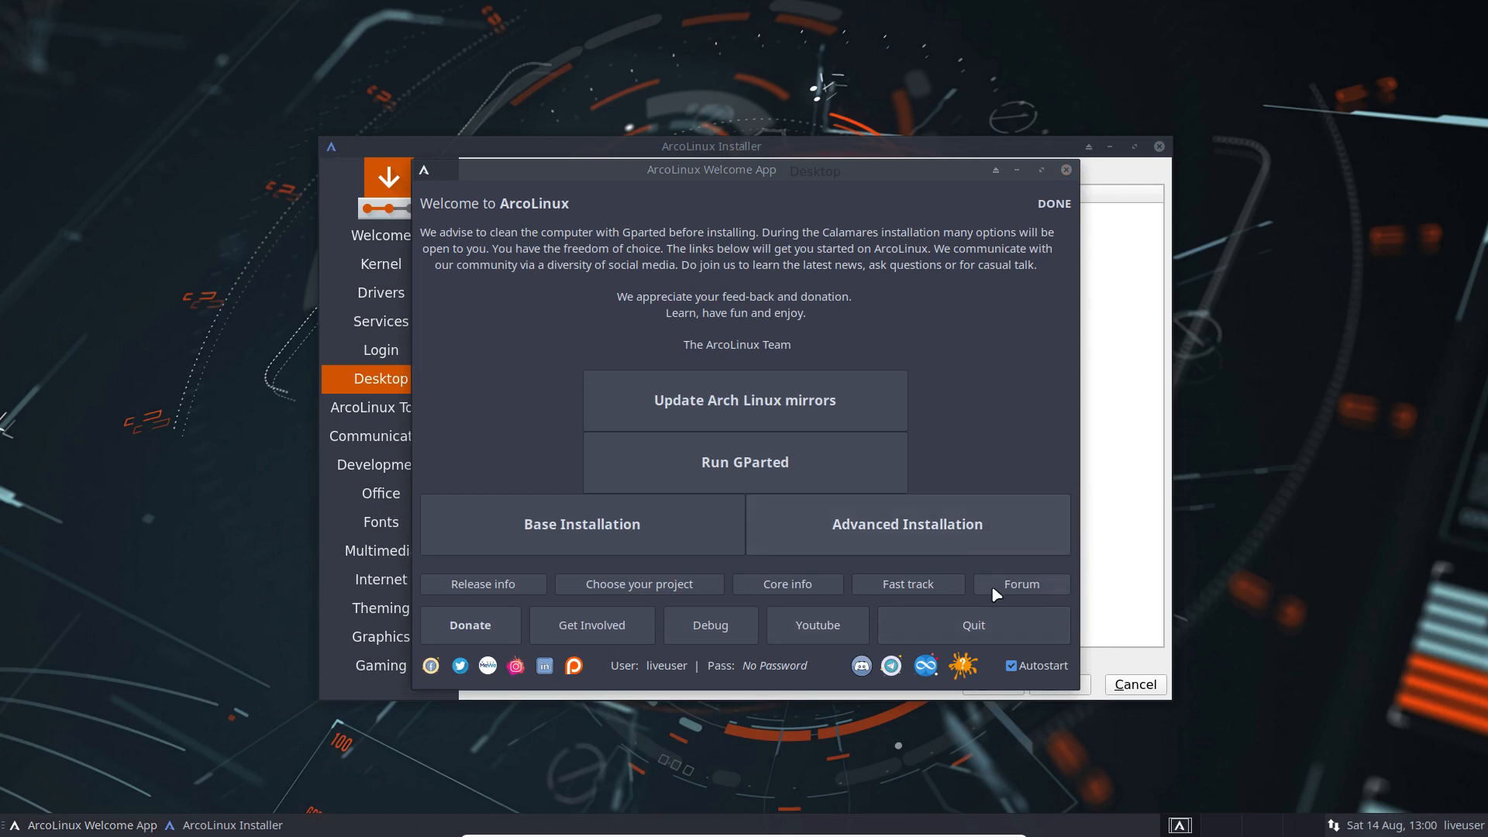
click(1016, 169)
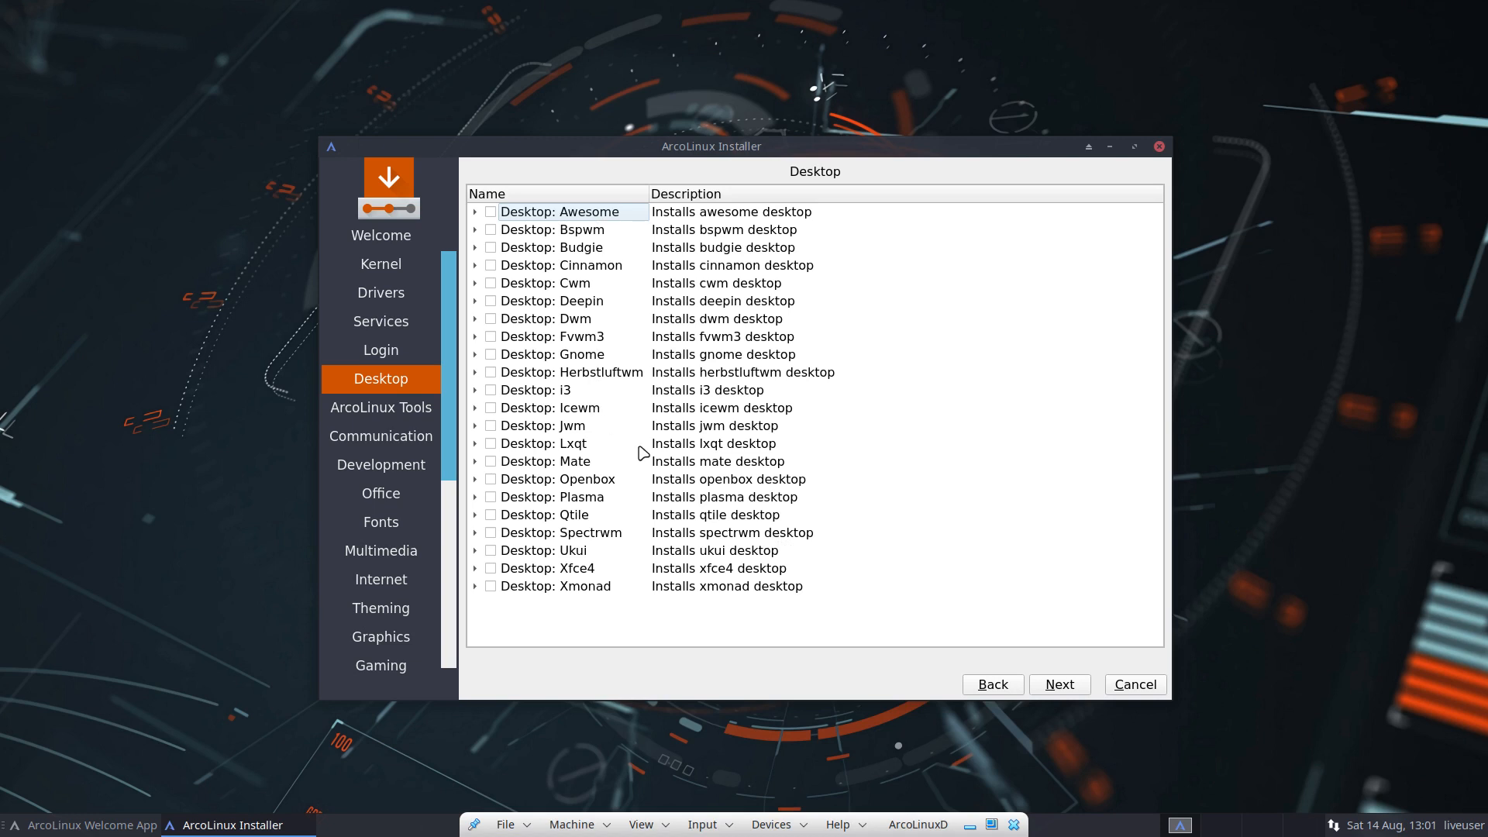
click(1006, 685)
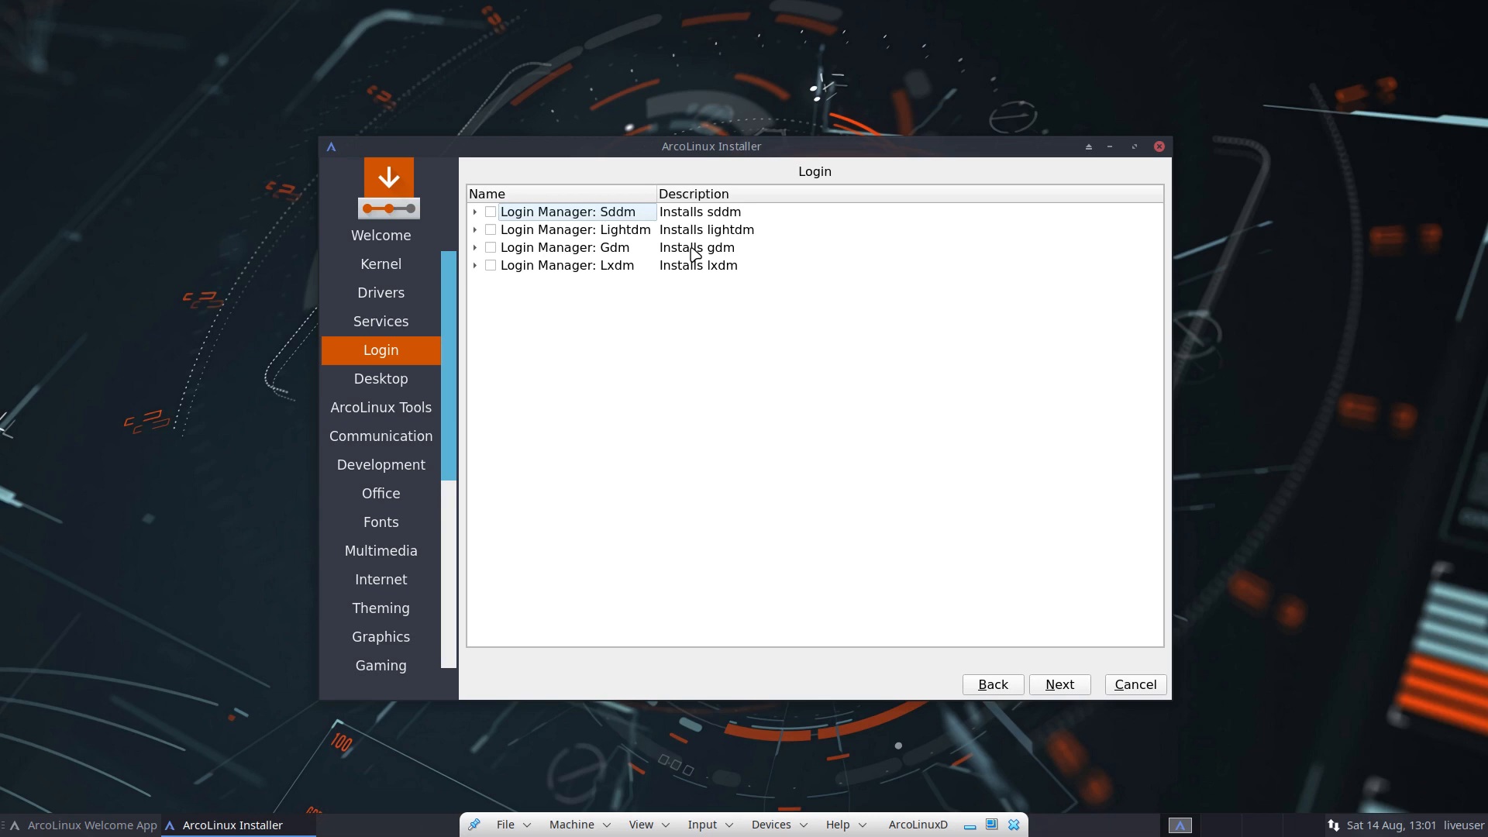
Step: Select Sddm, excluding the urbanlifestyle, sugar-candy, slice and redrock themes
click(491, 211)
click(474, 212)
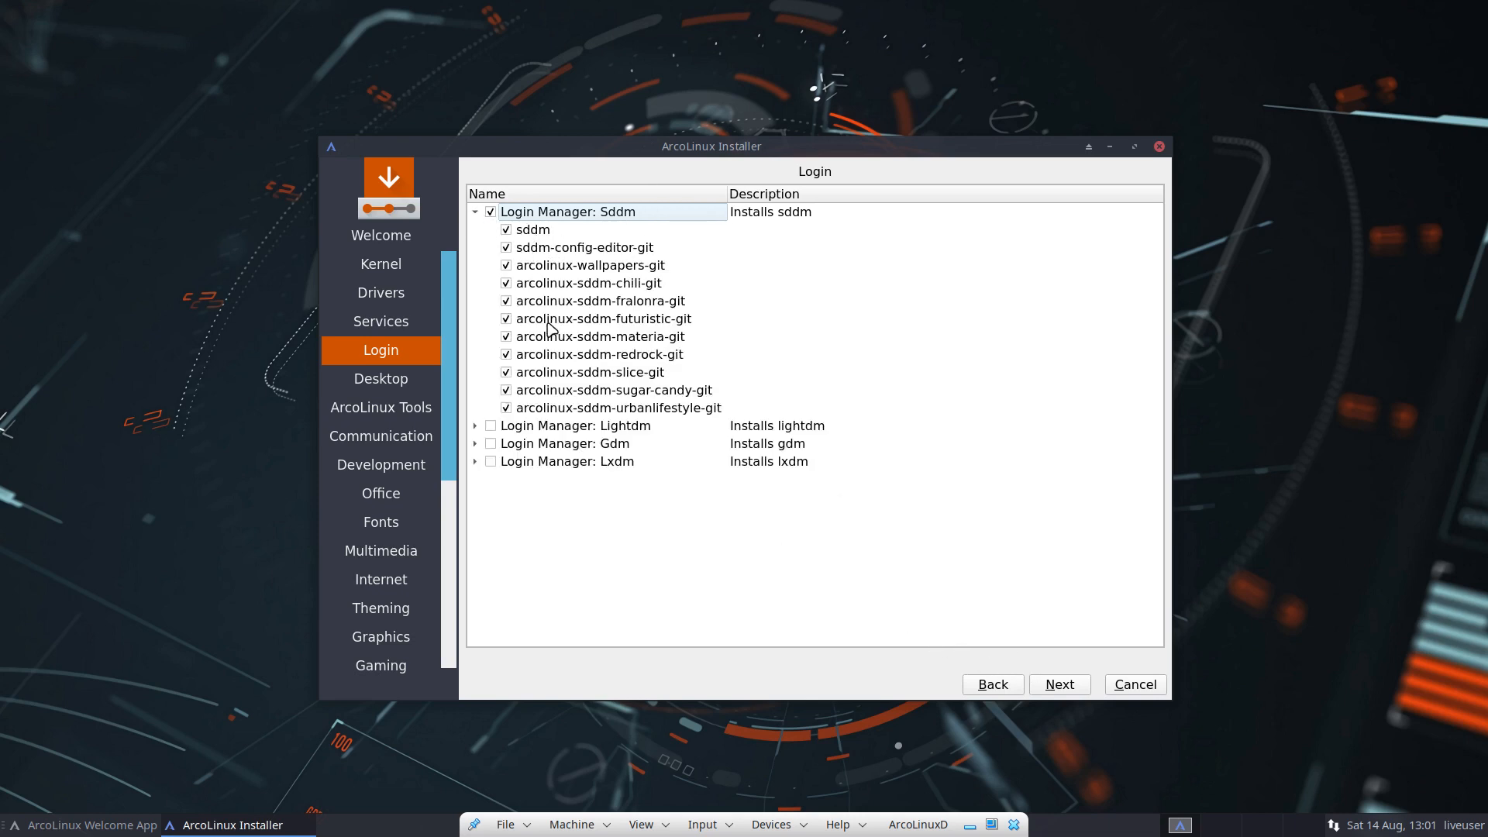
click(506, 408)
click(506, 390)
click(506, 372)
click(506, 355)
Step: Select the Jwm desktop with all its packages and move on to ArcoLinux Tools
click(1060, 684)
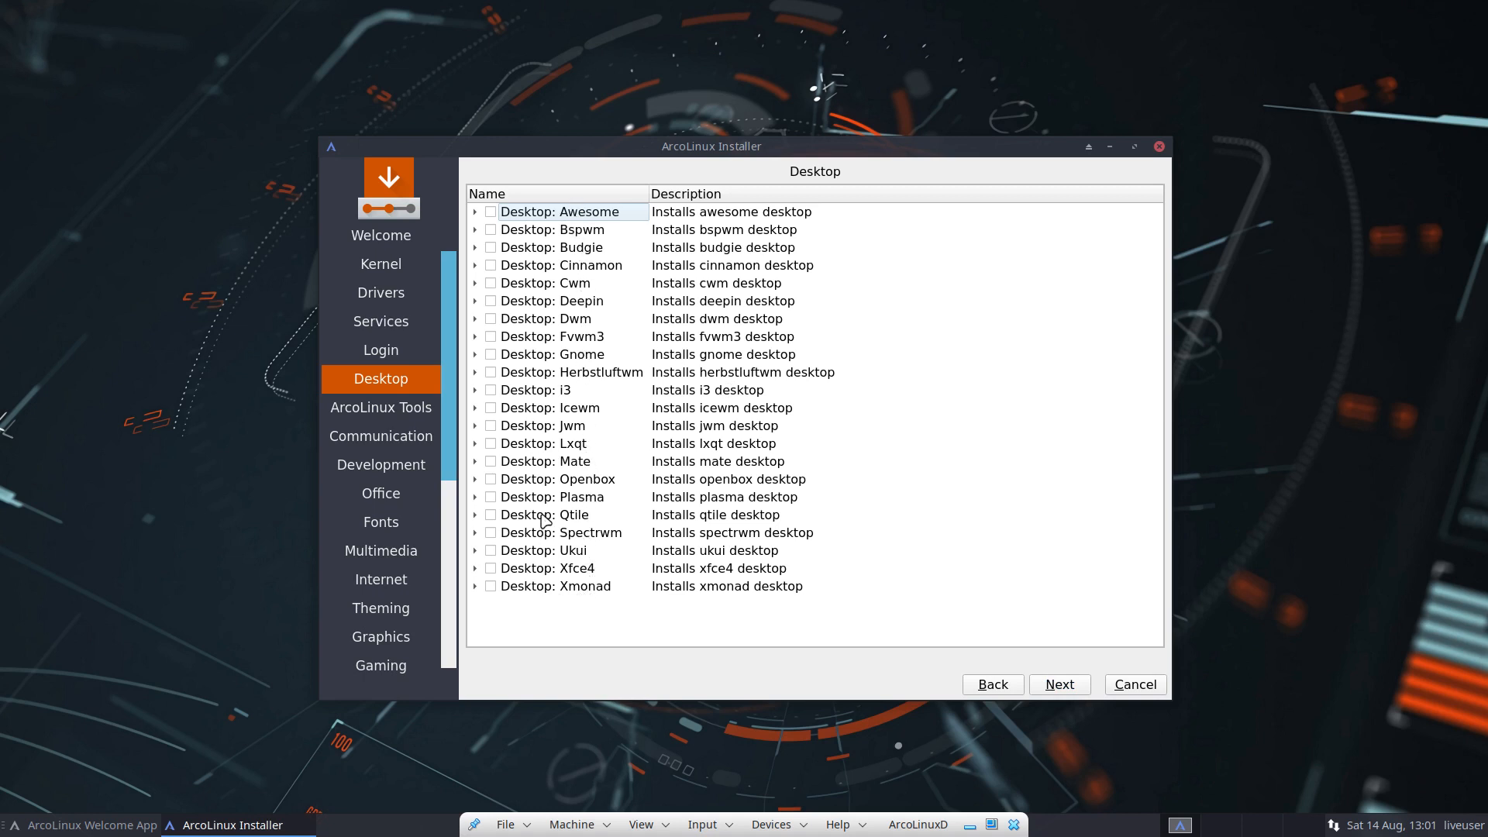
click(475, 427)
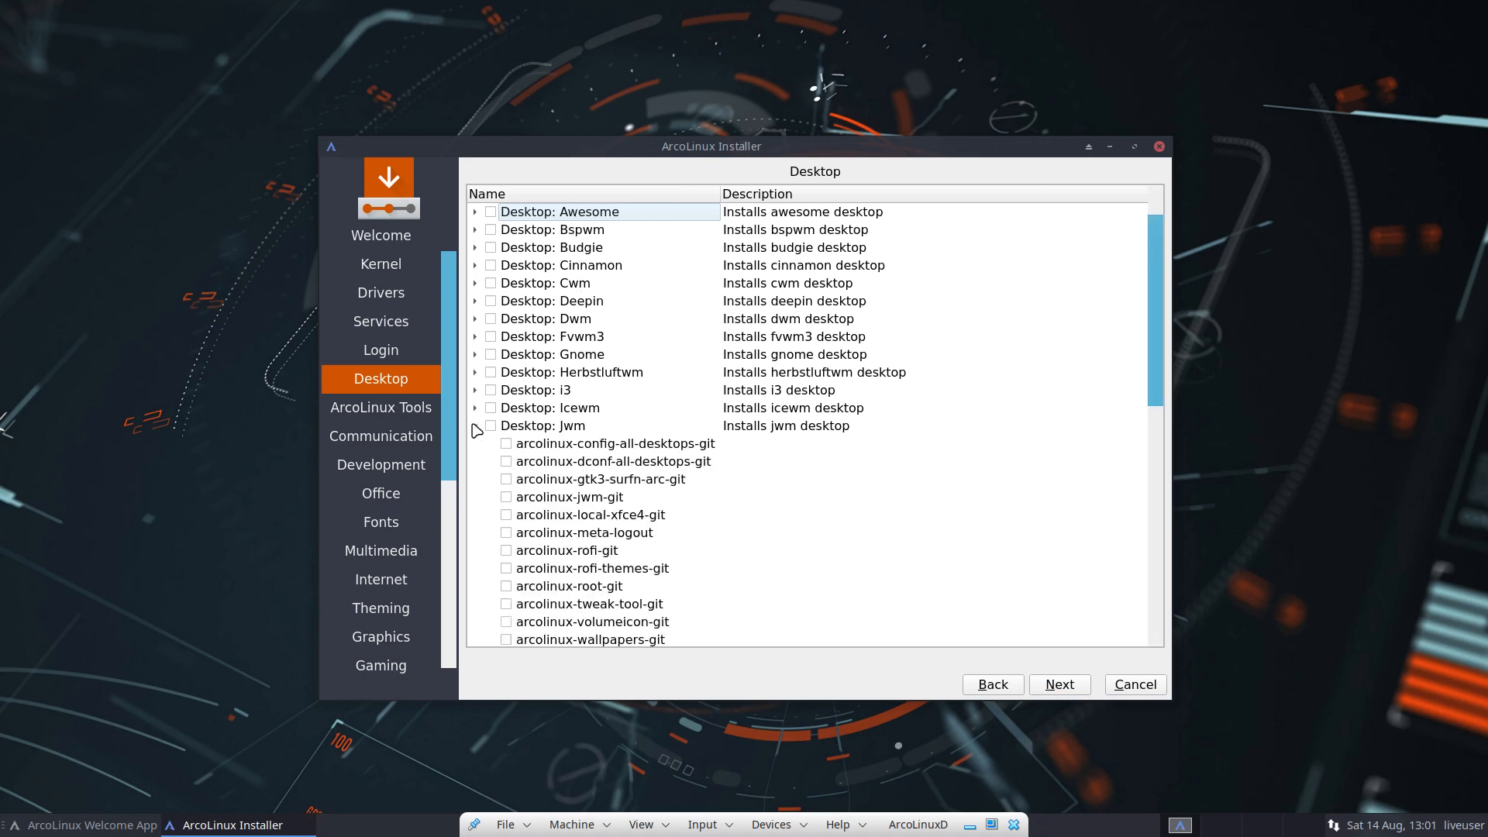
scroll(558, 493, down, 2)
scroll(557, 494, up, 1)
scroll(558, 493, down, 8)
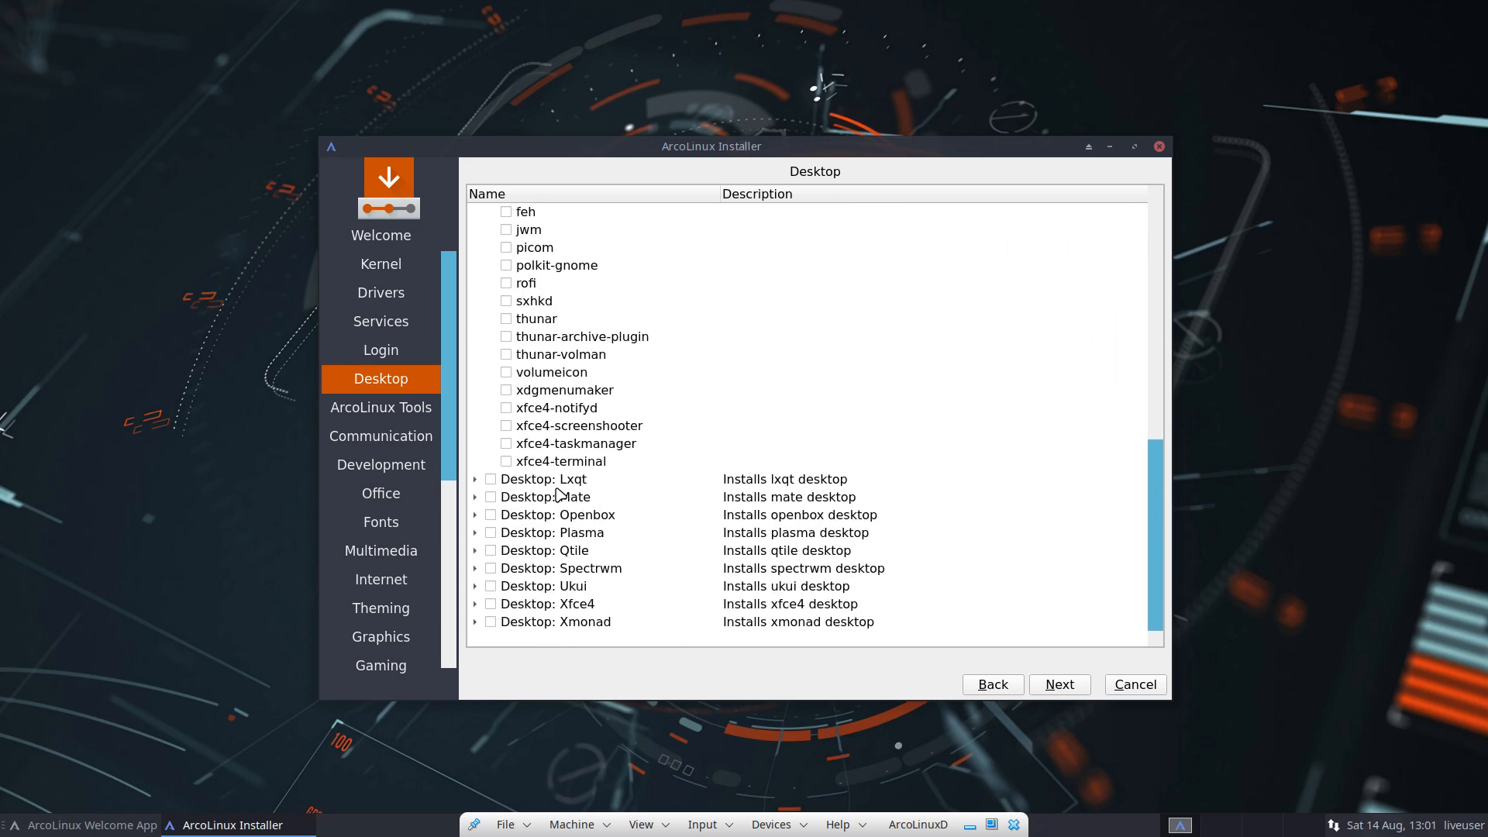
scroll(558, 493, up, 8)
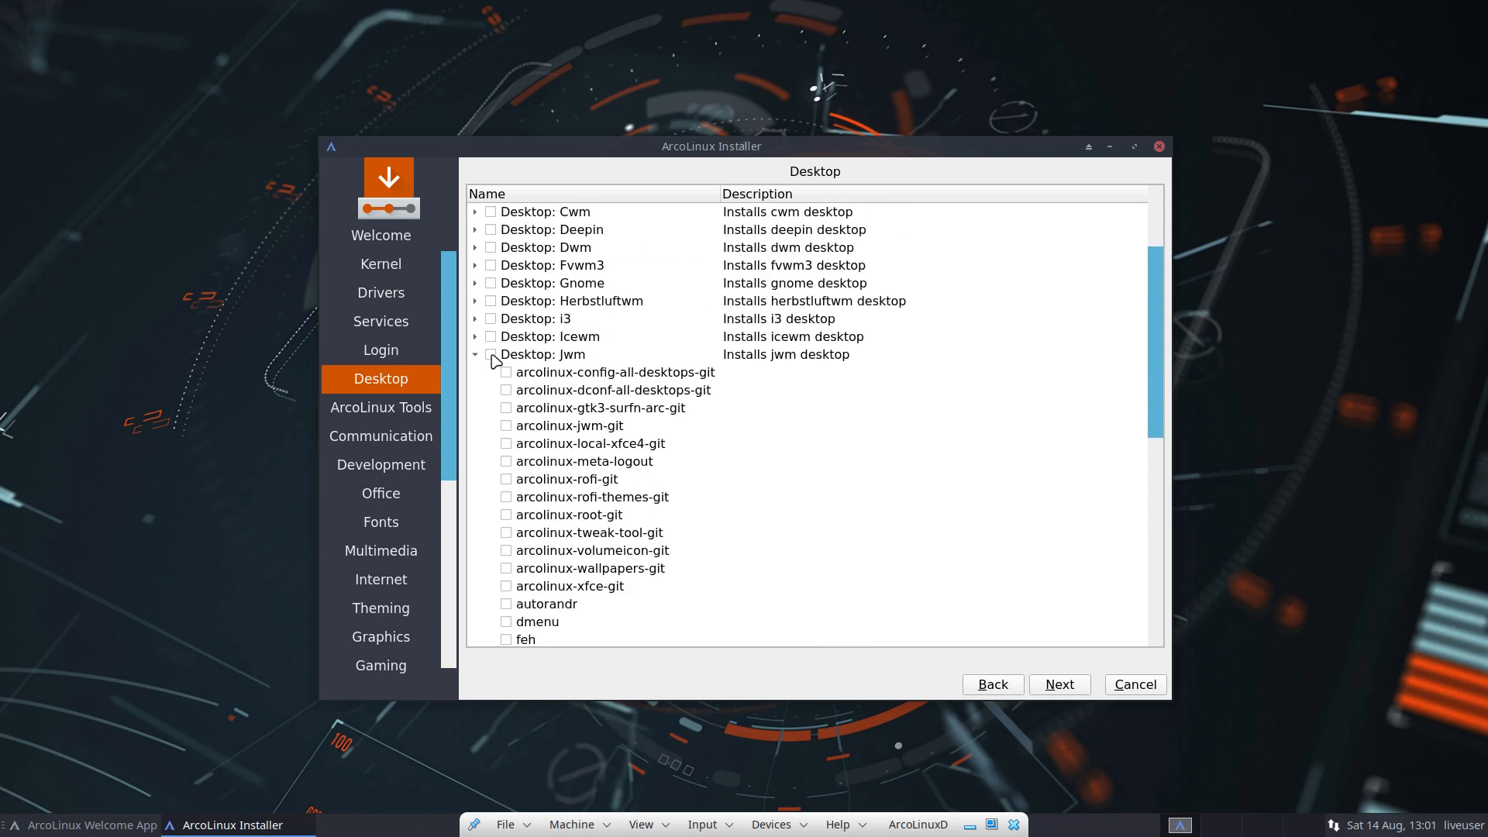
click(491, 355)
scroll(526, 496, down, 6)
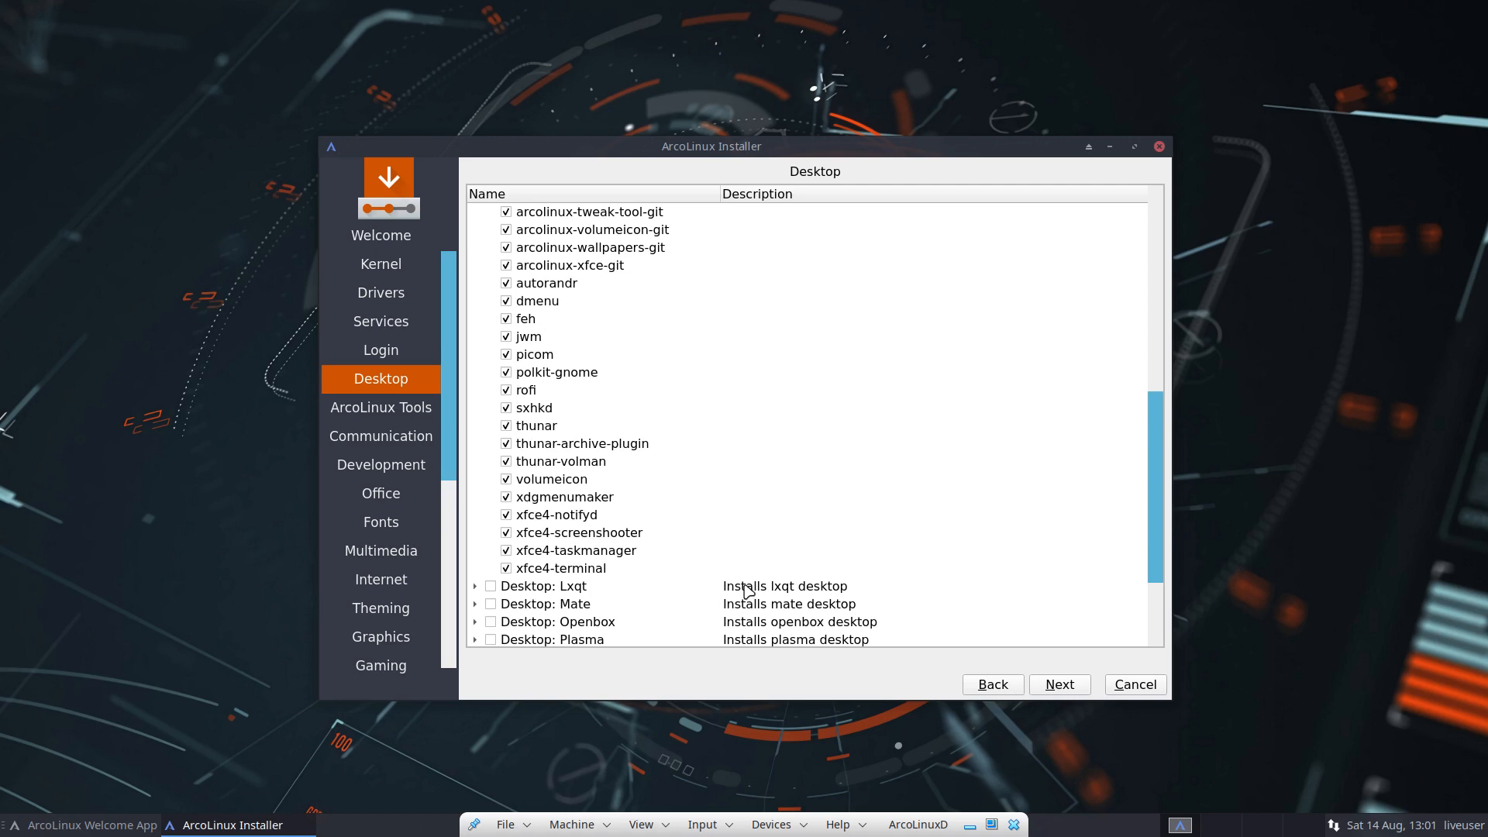
click(1047, 687)
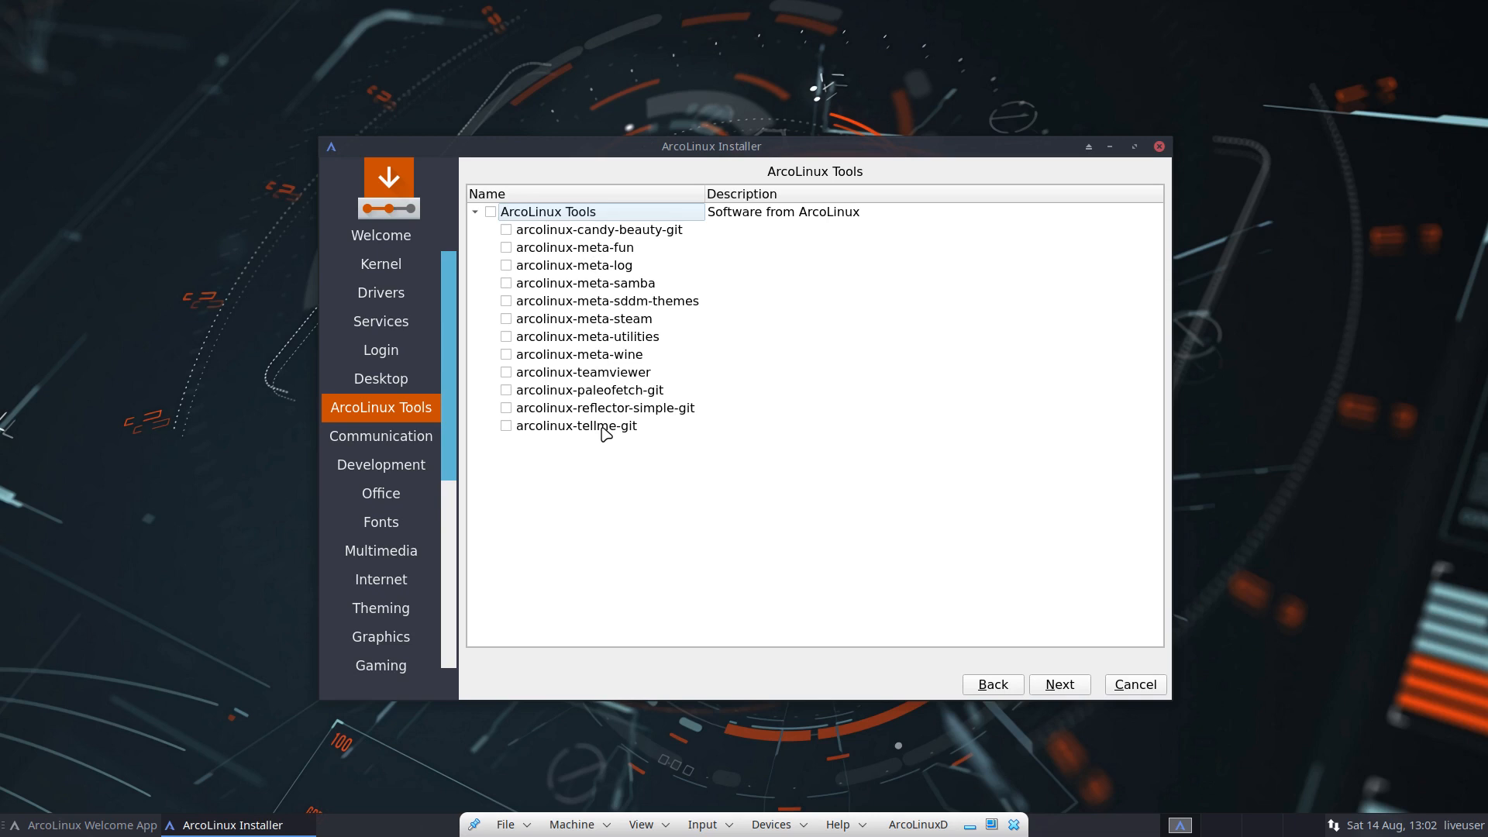
Step: Skip the ArcoLinux Tools through Terminals software pages without selecting anything
click(604, 373)
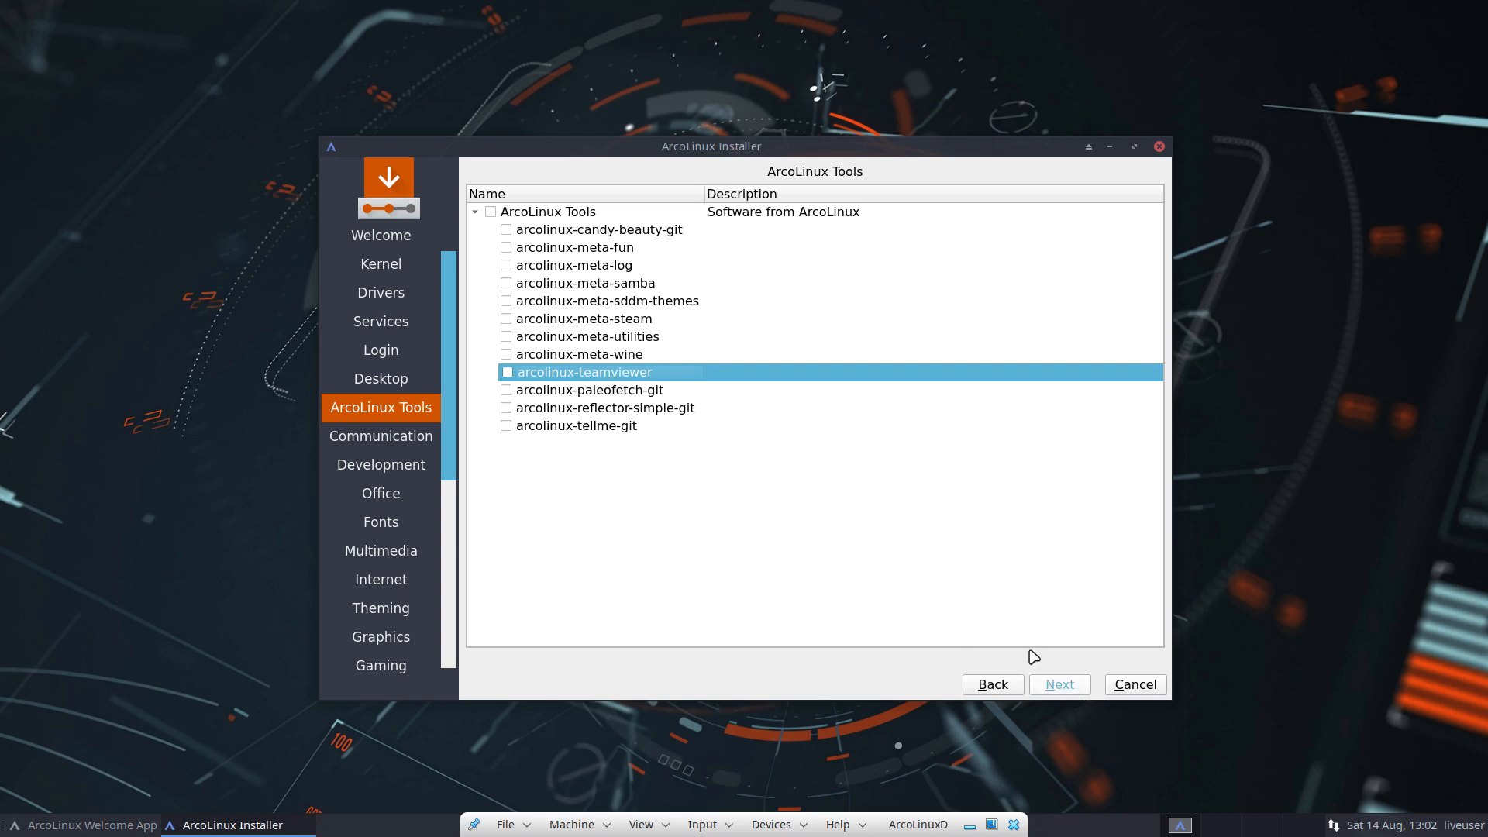
click(1056, 687)
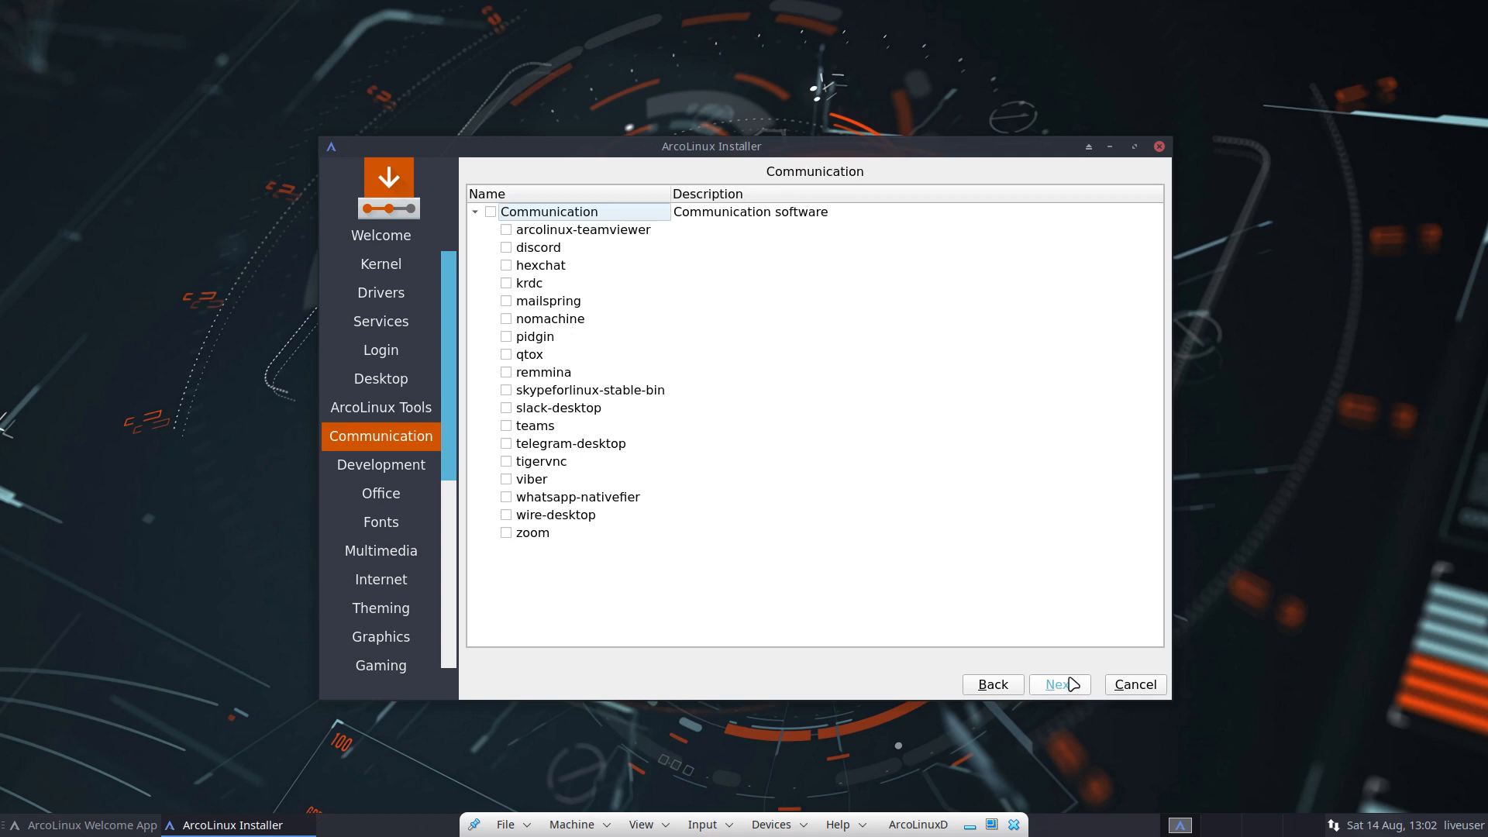
click(1070, 685)
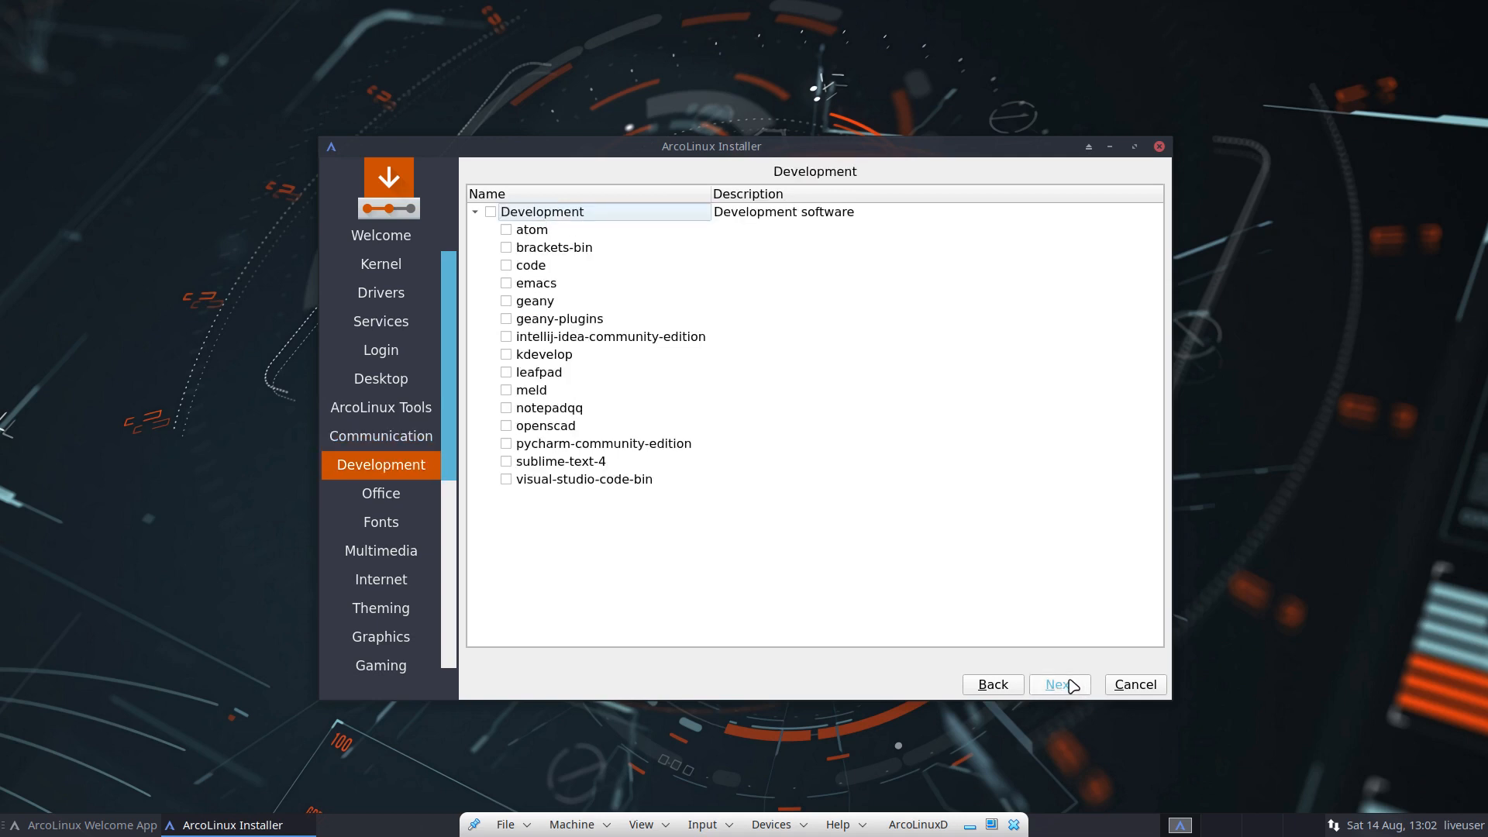
click(1072, 685)
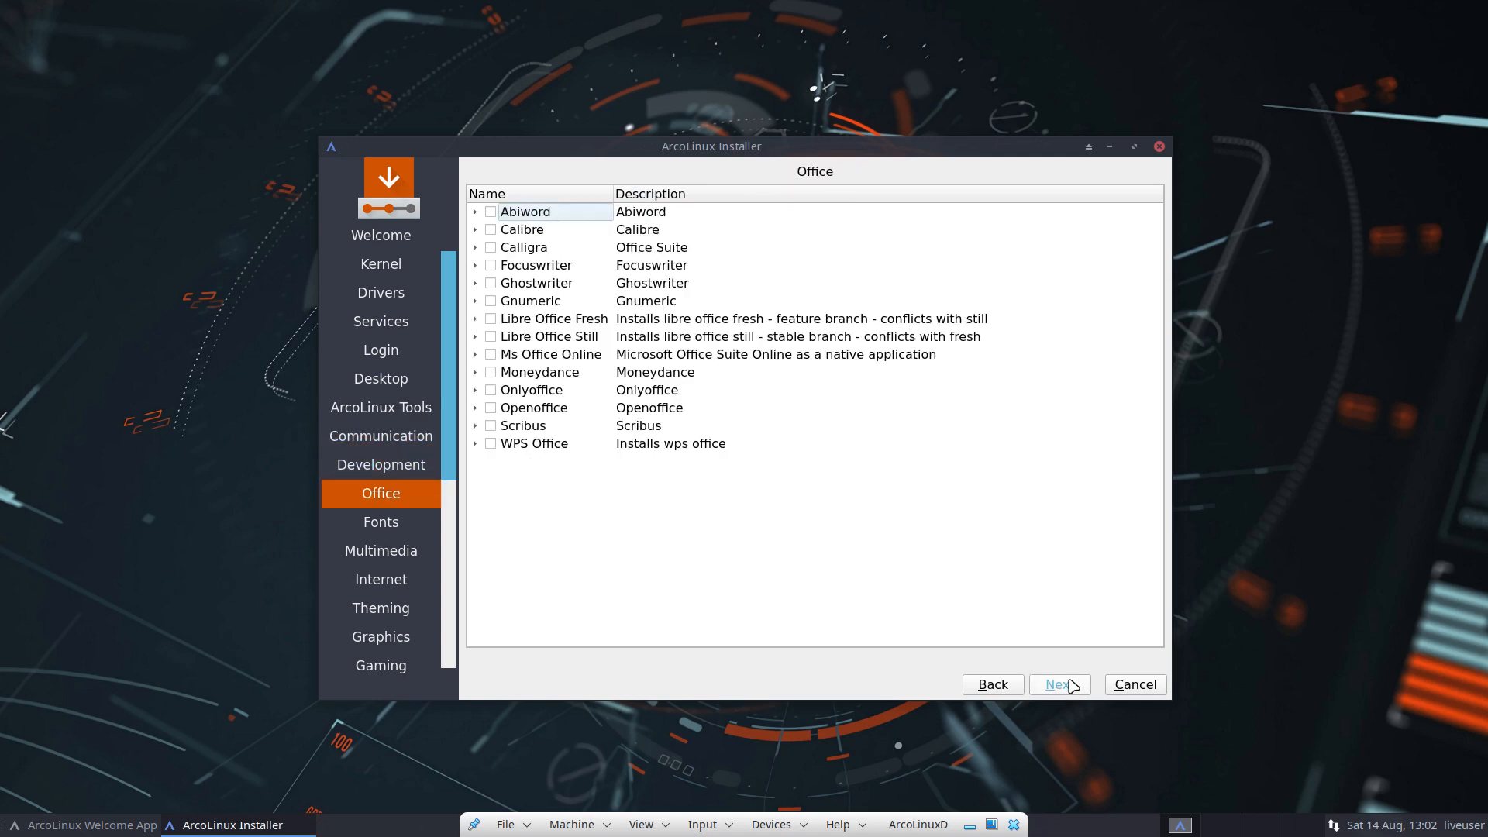
click(1071, 686)
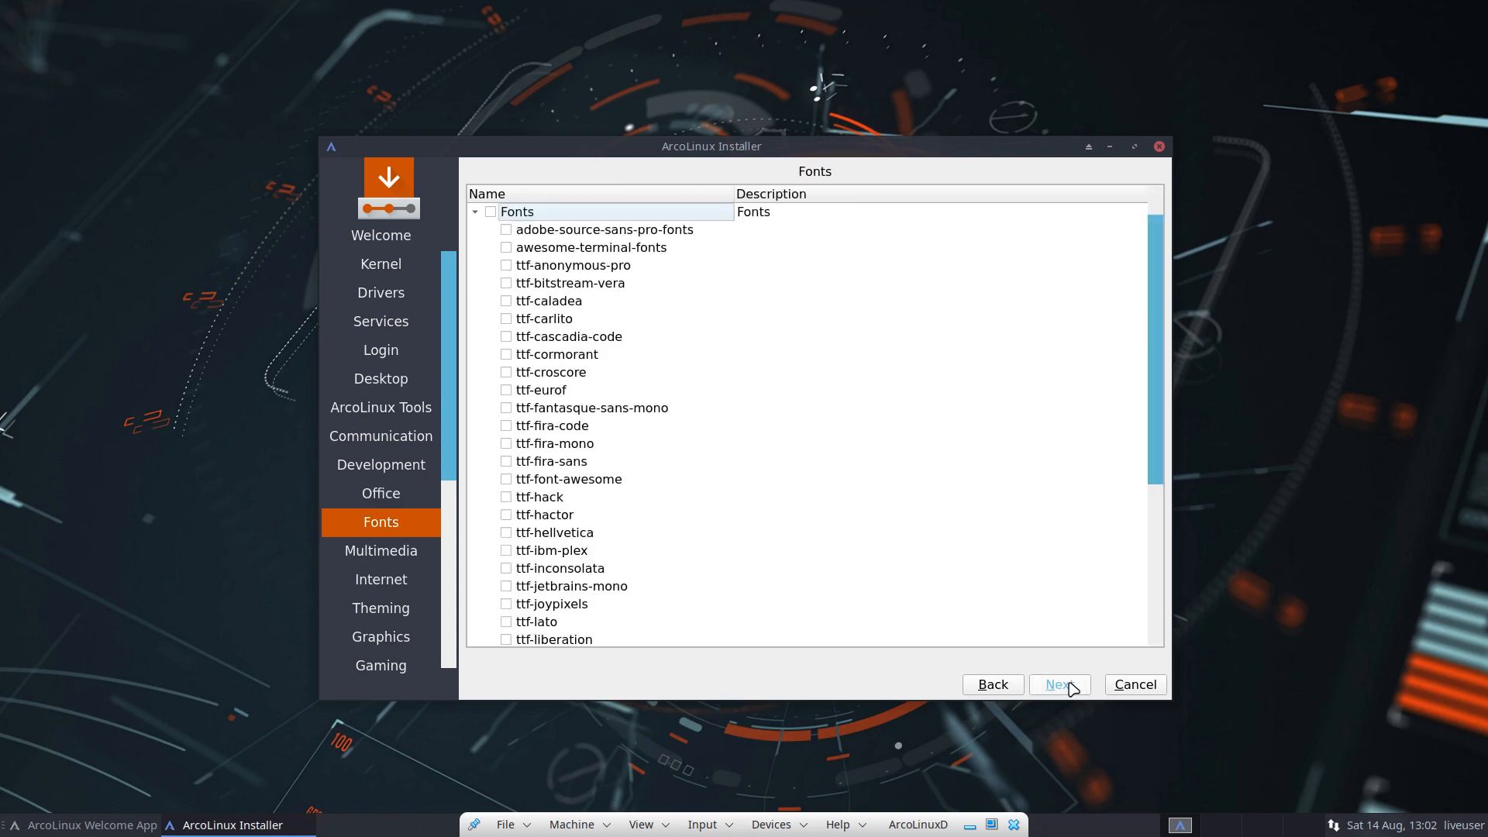
click(1072, 686)
click(1071, 685)
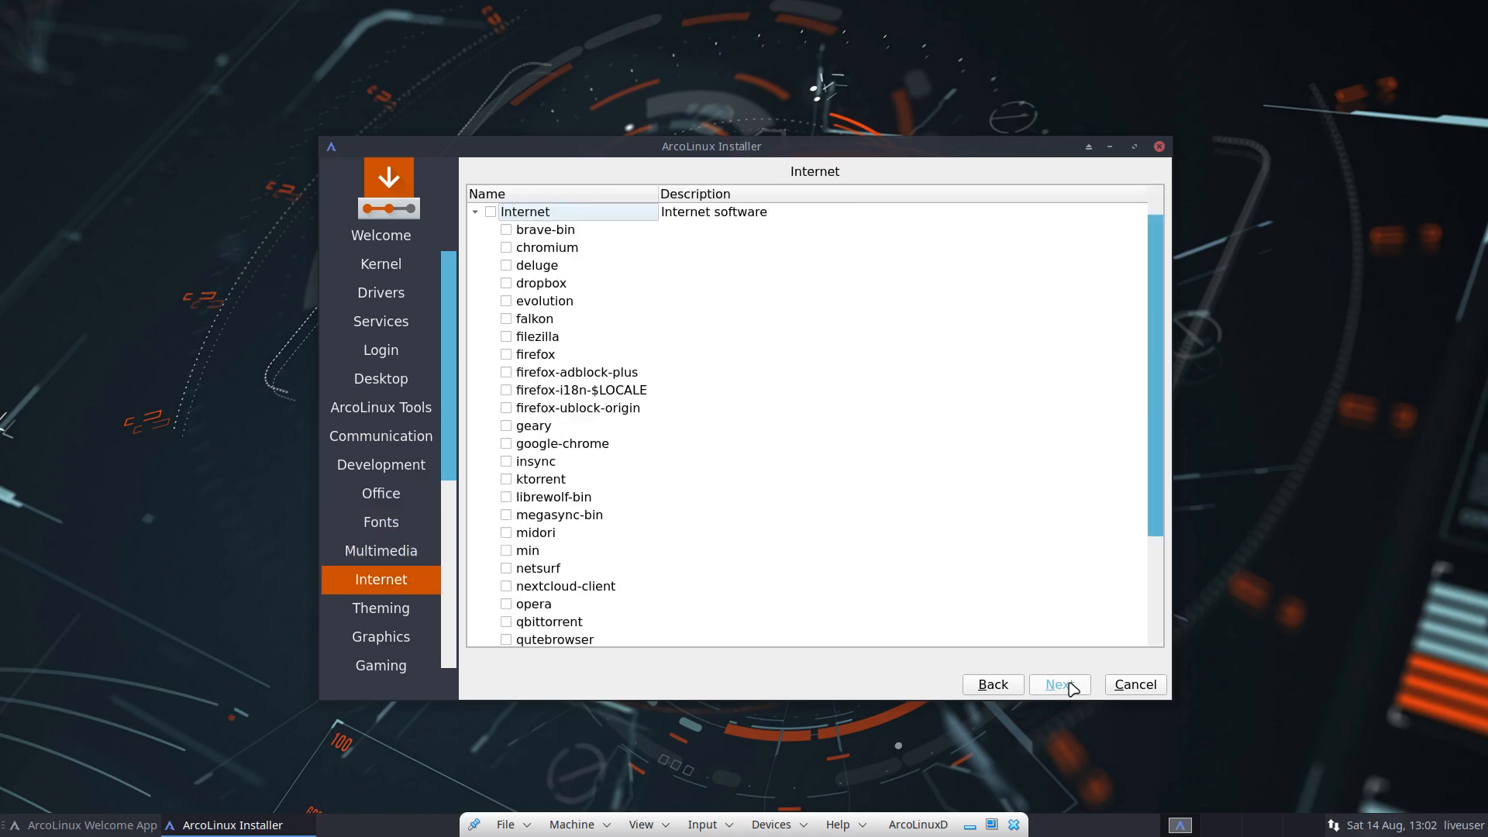
click(1072, 686)
click(1071, 686)
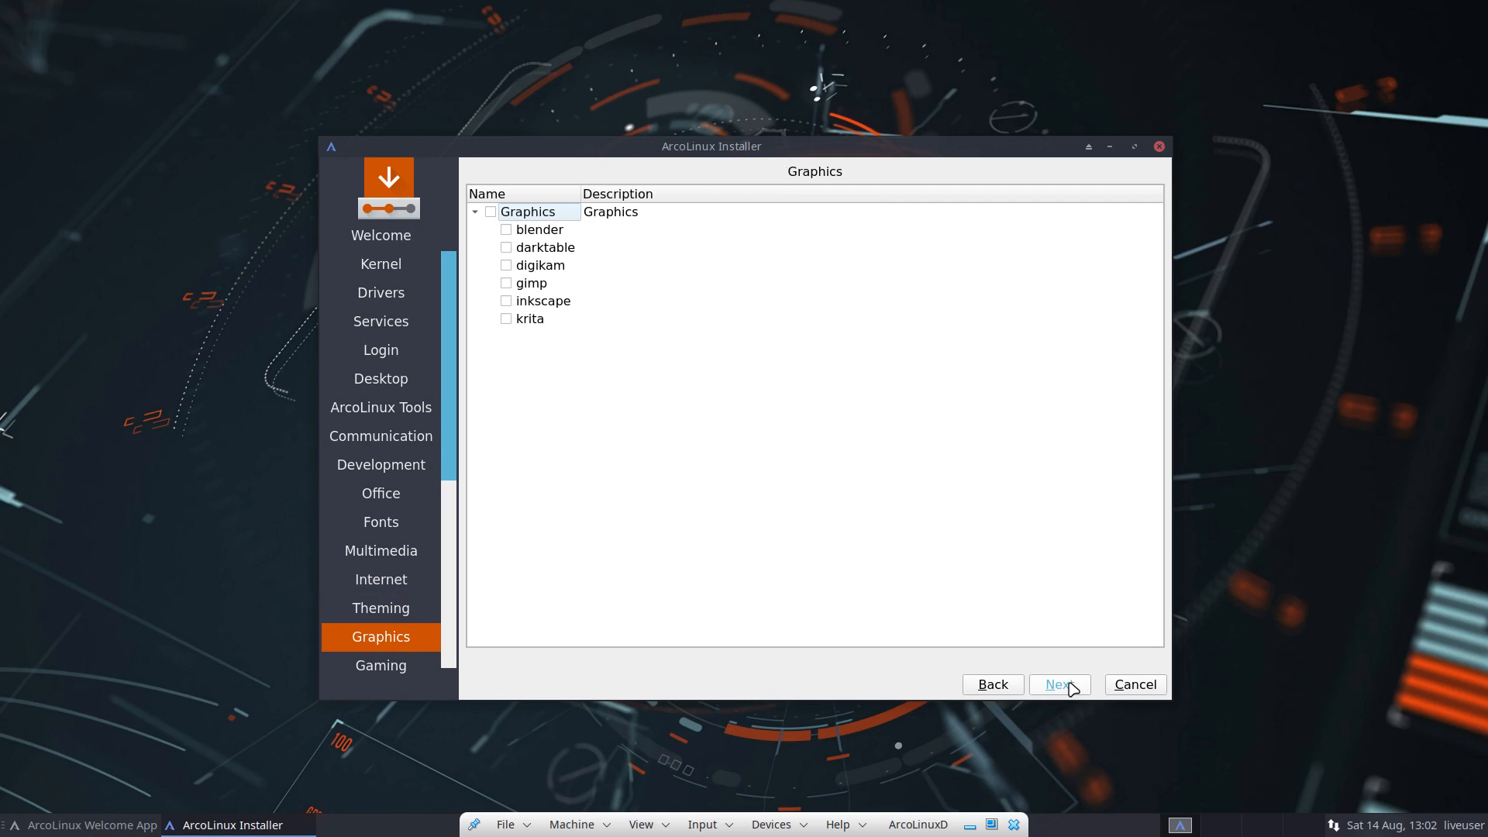
click(1072, 686)
click(1072, 686)
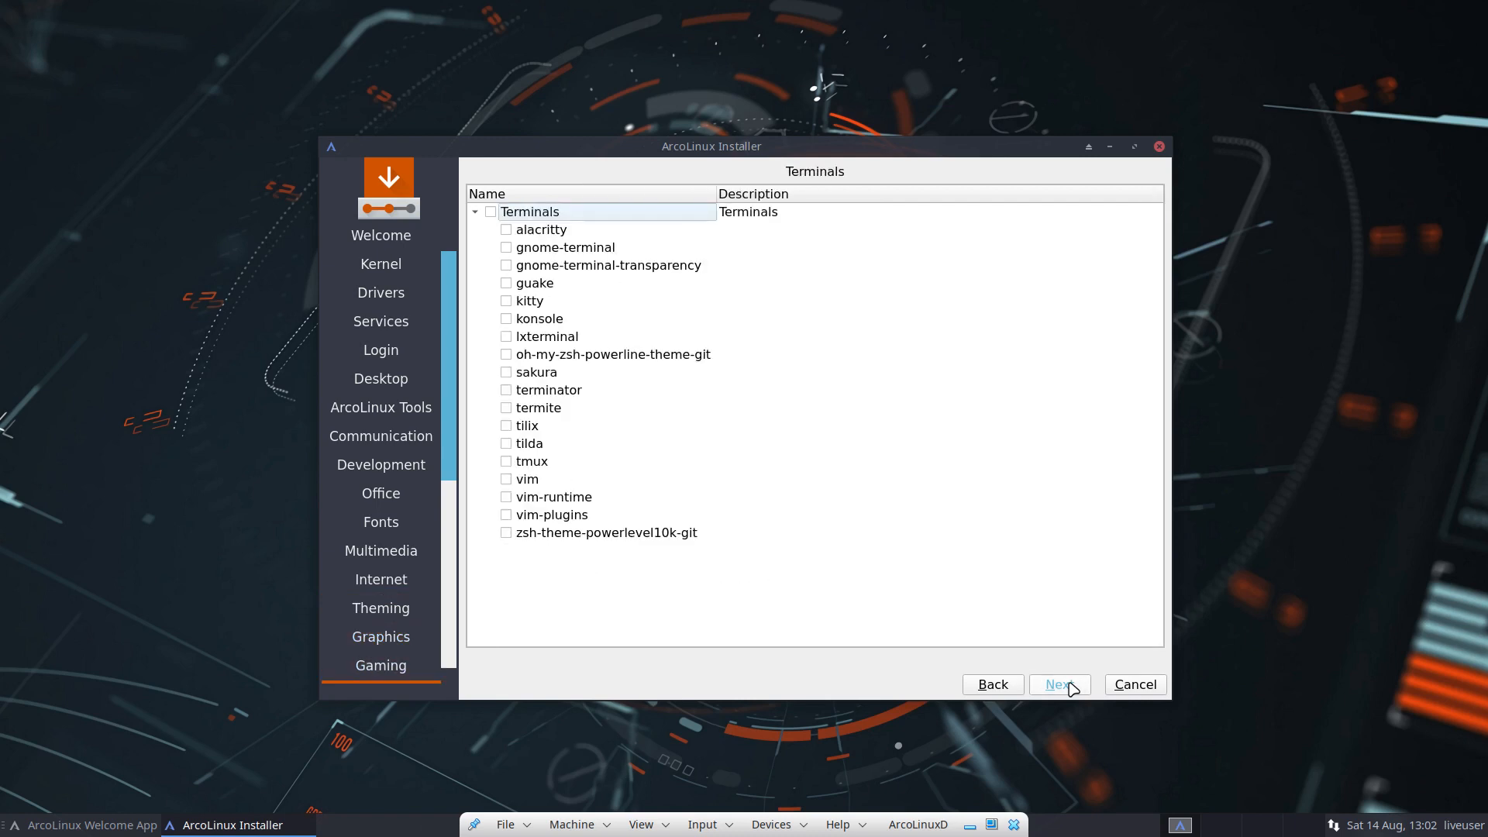
click(1072, 686)
Step: Skip the remaining pages to the timezone map, then cancel and close the installer
click(1072, 686)
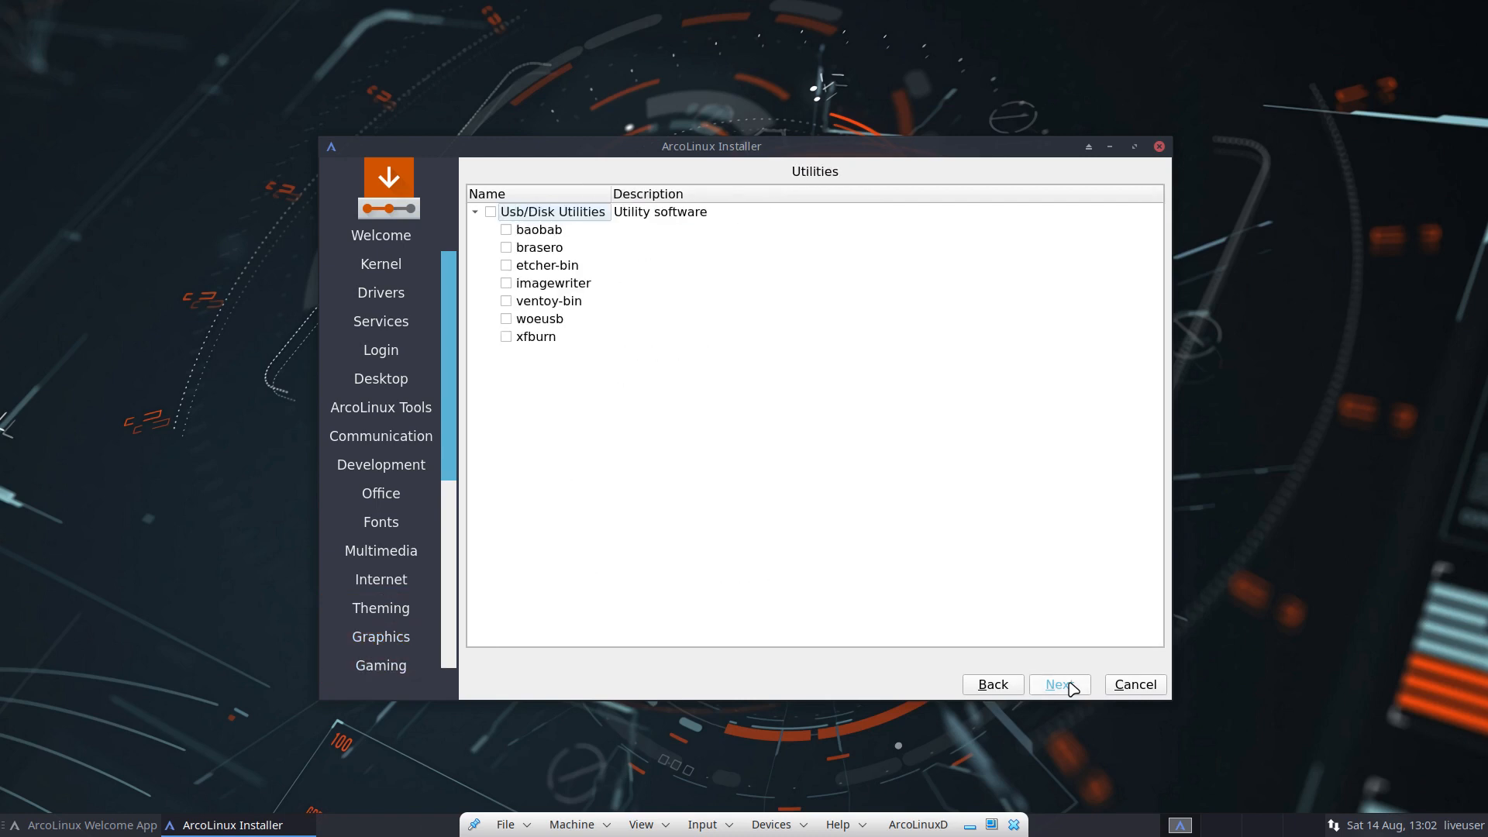
click(1071, 686)
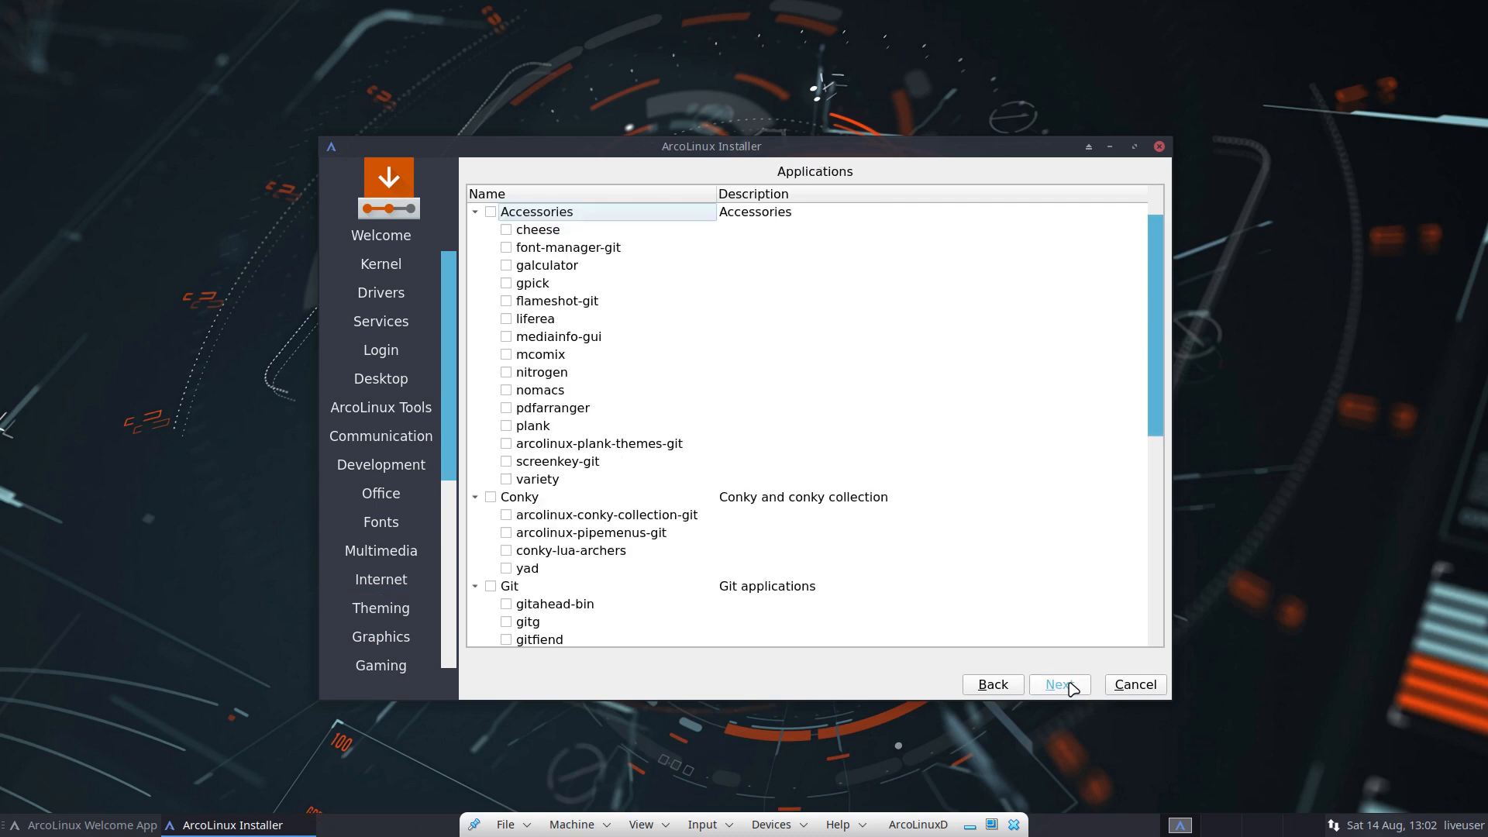
click(1071, 686)
click(1072, 686)
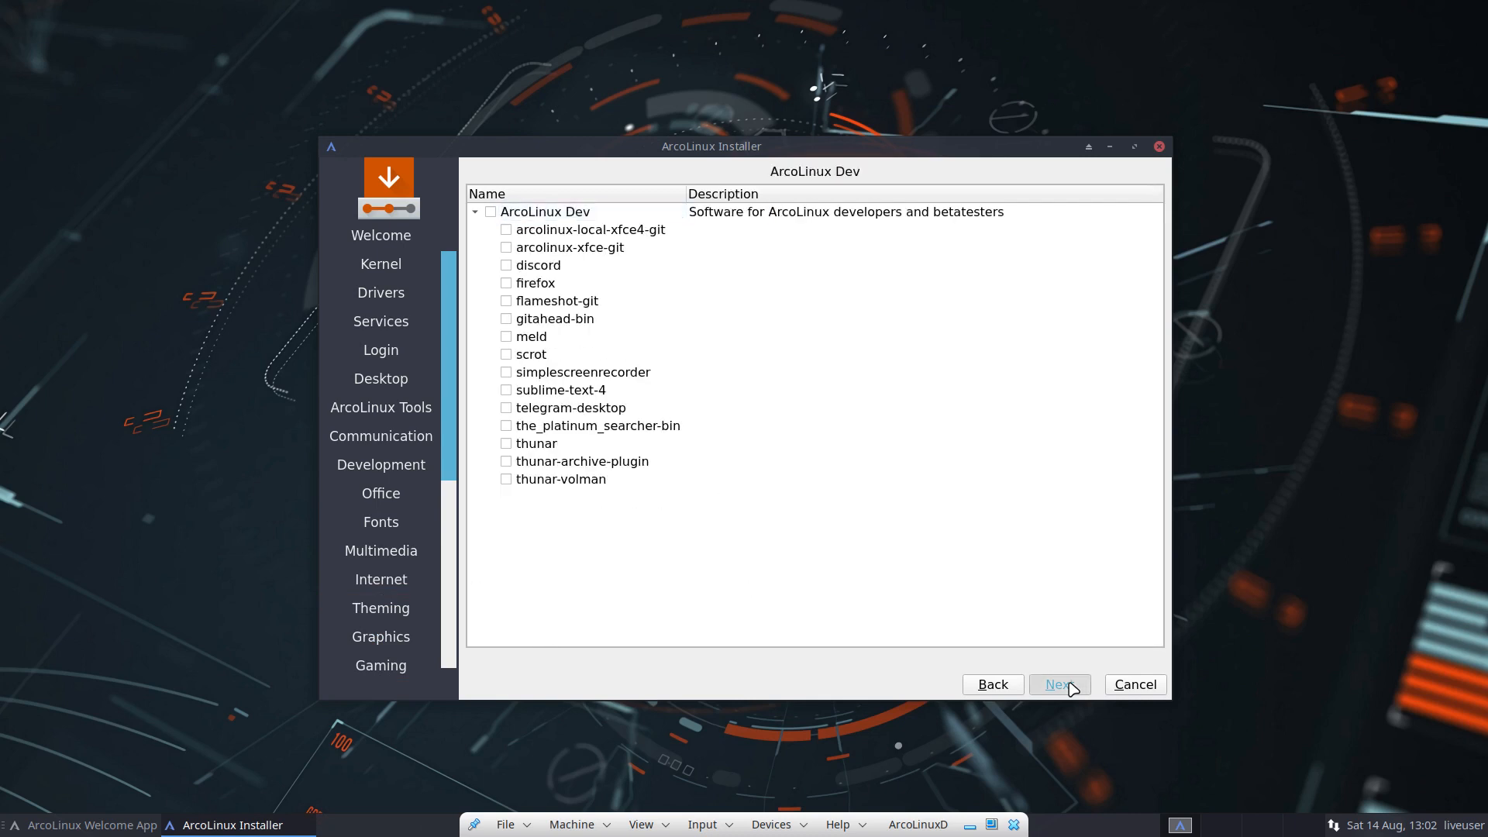
click(1135, 685)
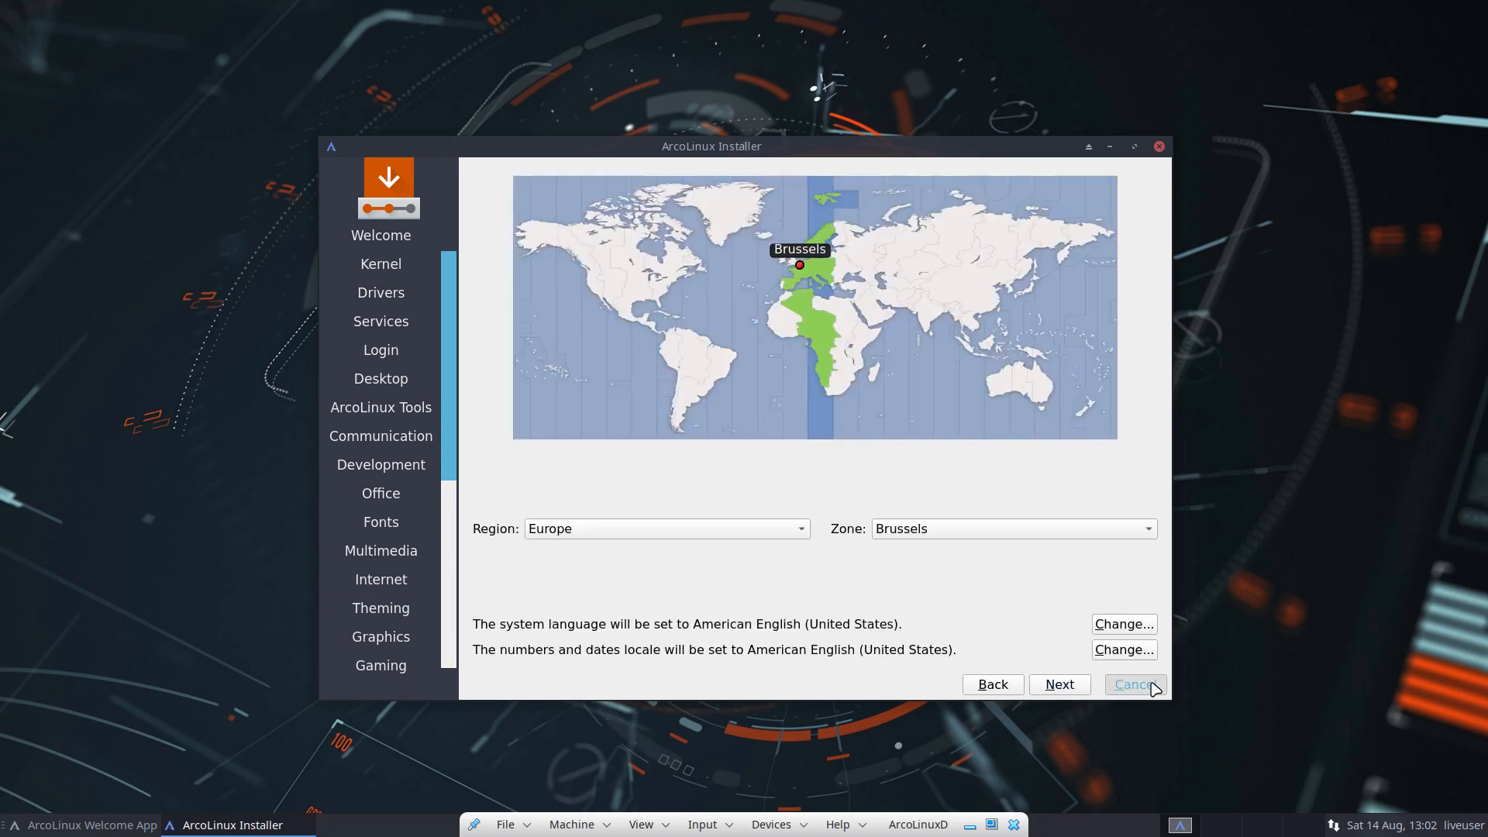
click(831, 433)
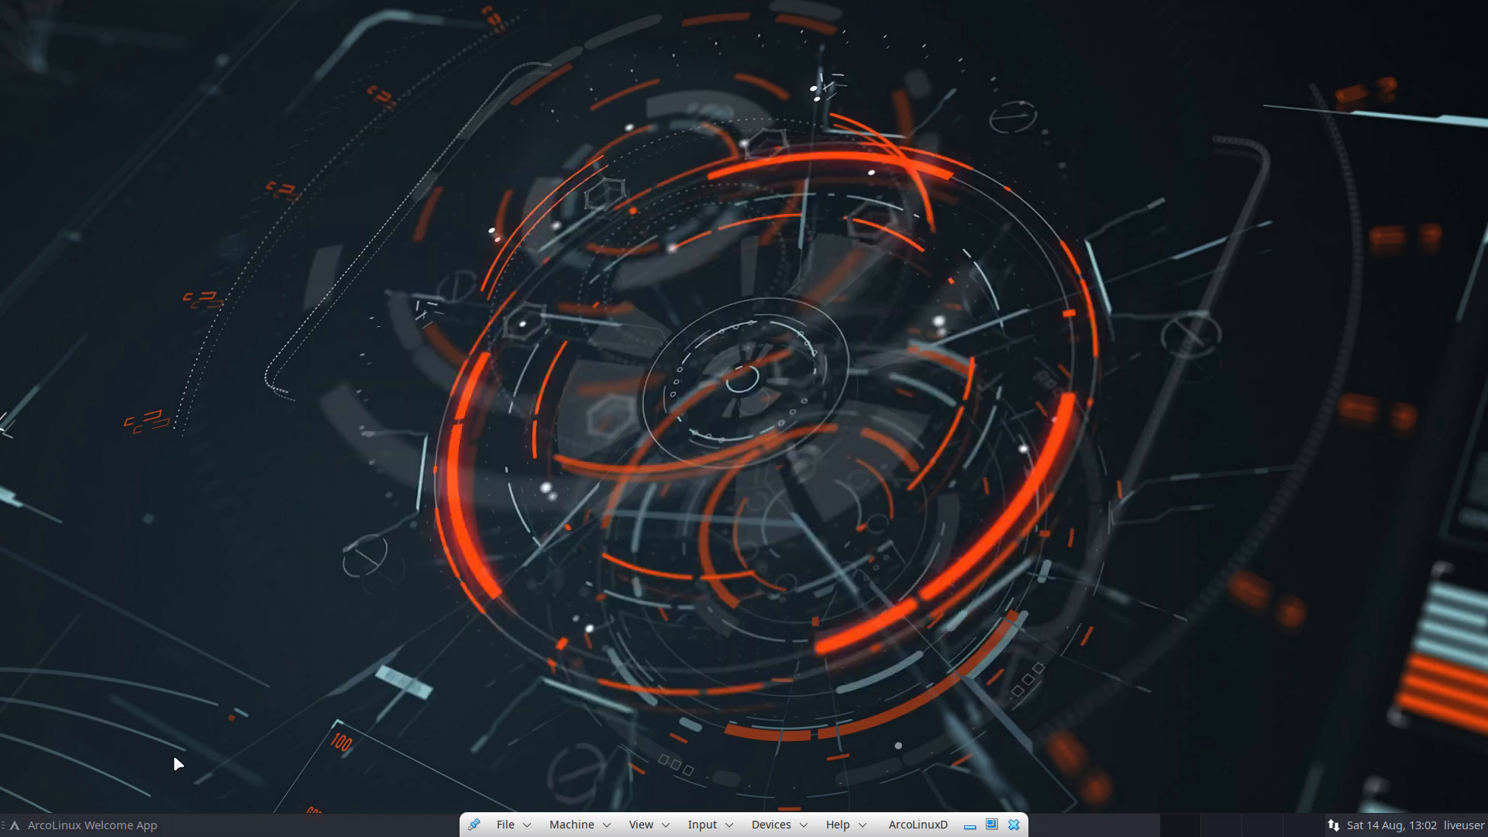
Step: Bring back the Welcome App and launch Base Installation
click(92, 824)
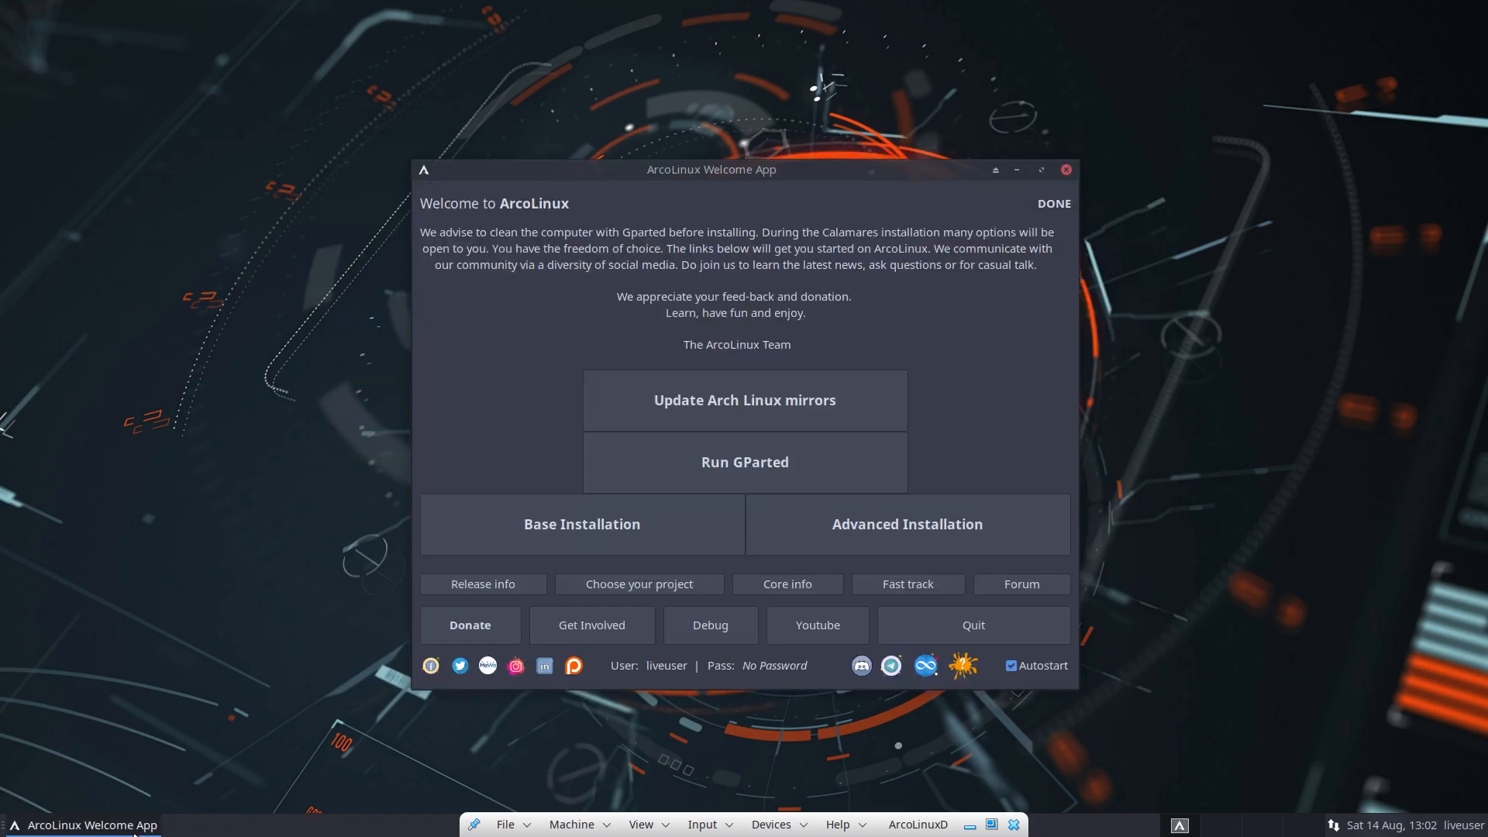
click(610, 544)
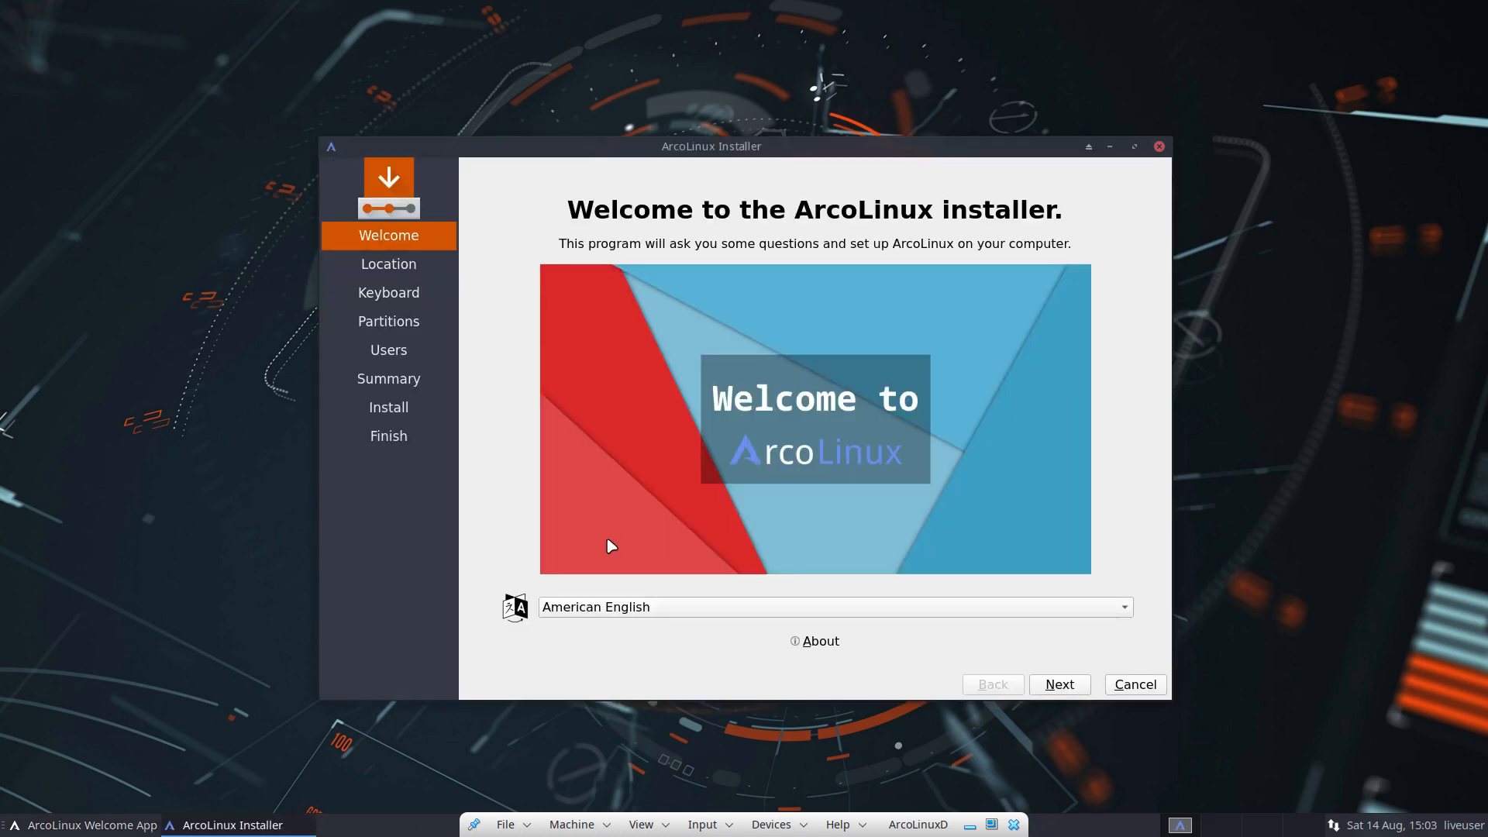
Step: Check the installer's About info, keep American English, and quit the Welcome App
click(802, 643)
click(897, 527)
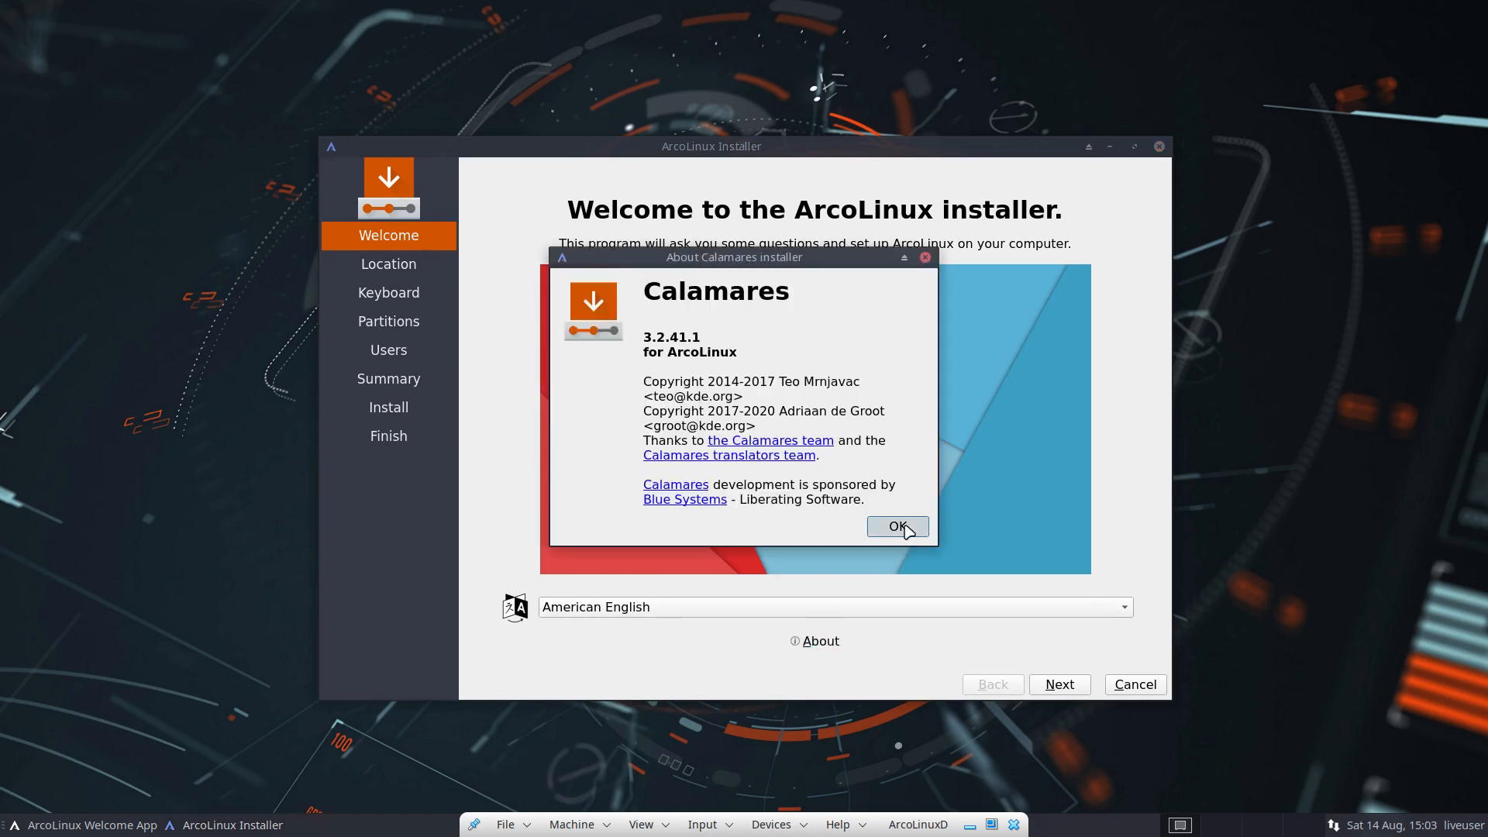
click(715, 609)
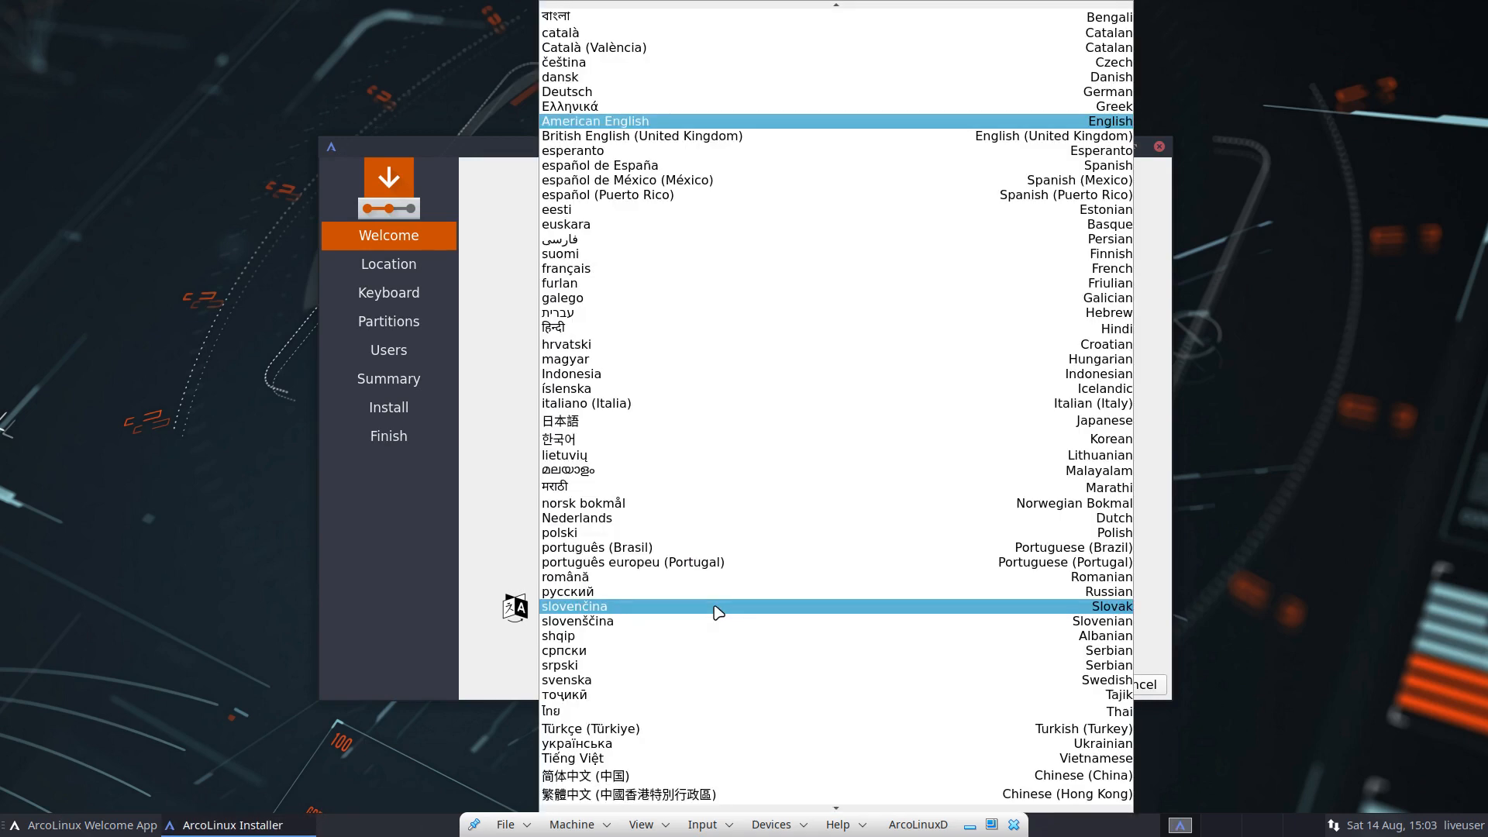
click(485, 609)
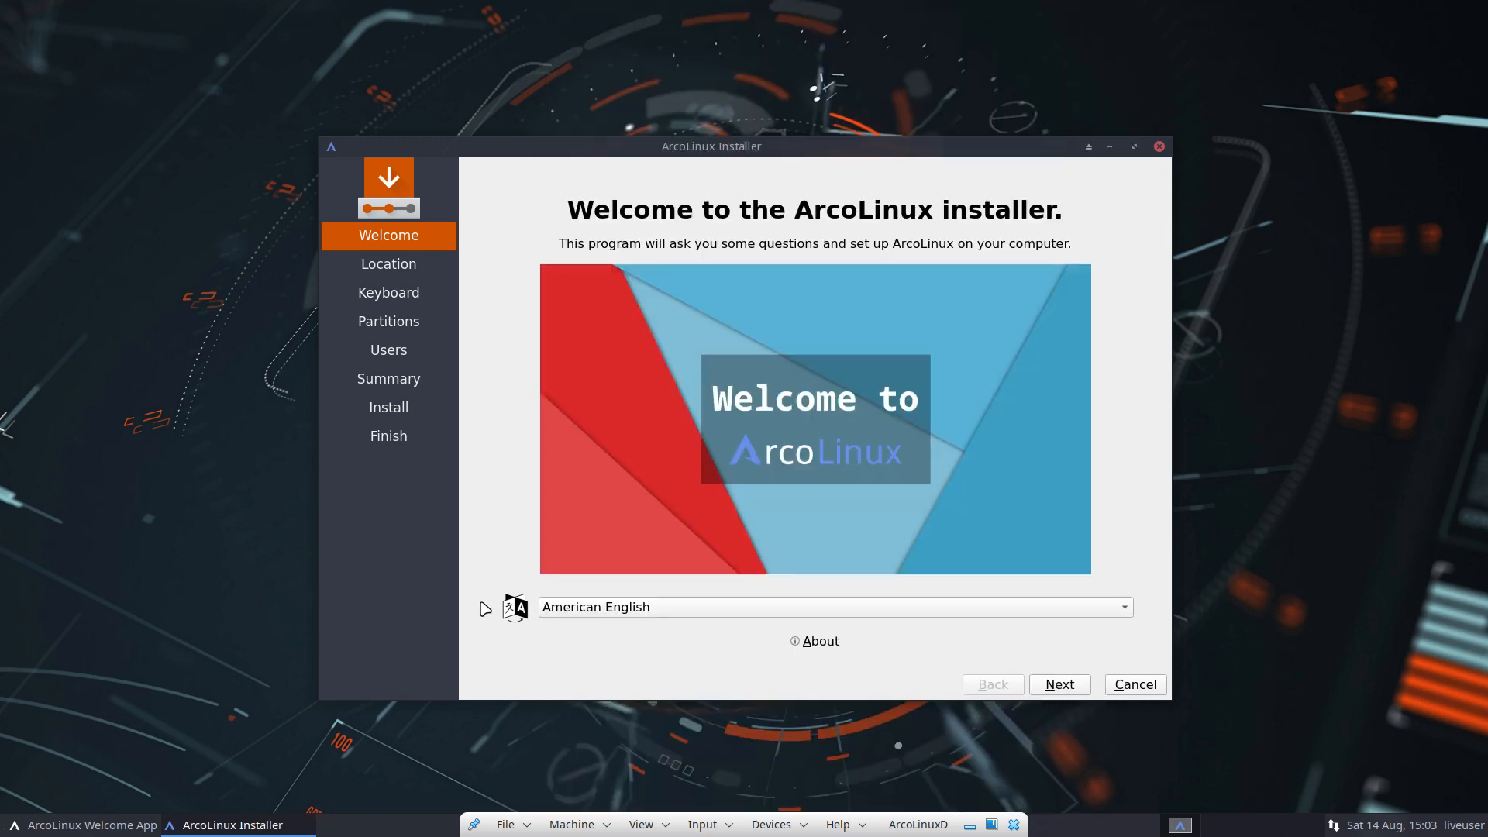
click(35, 832)
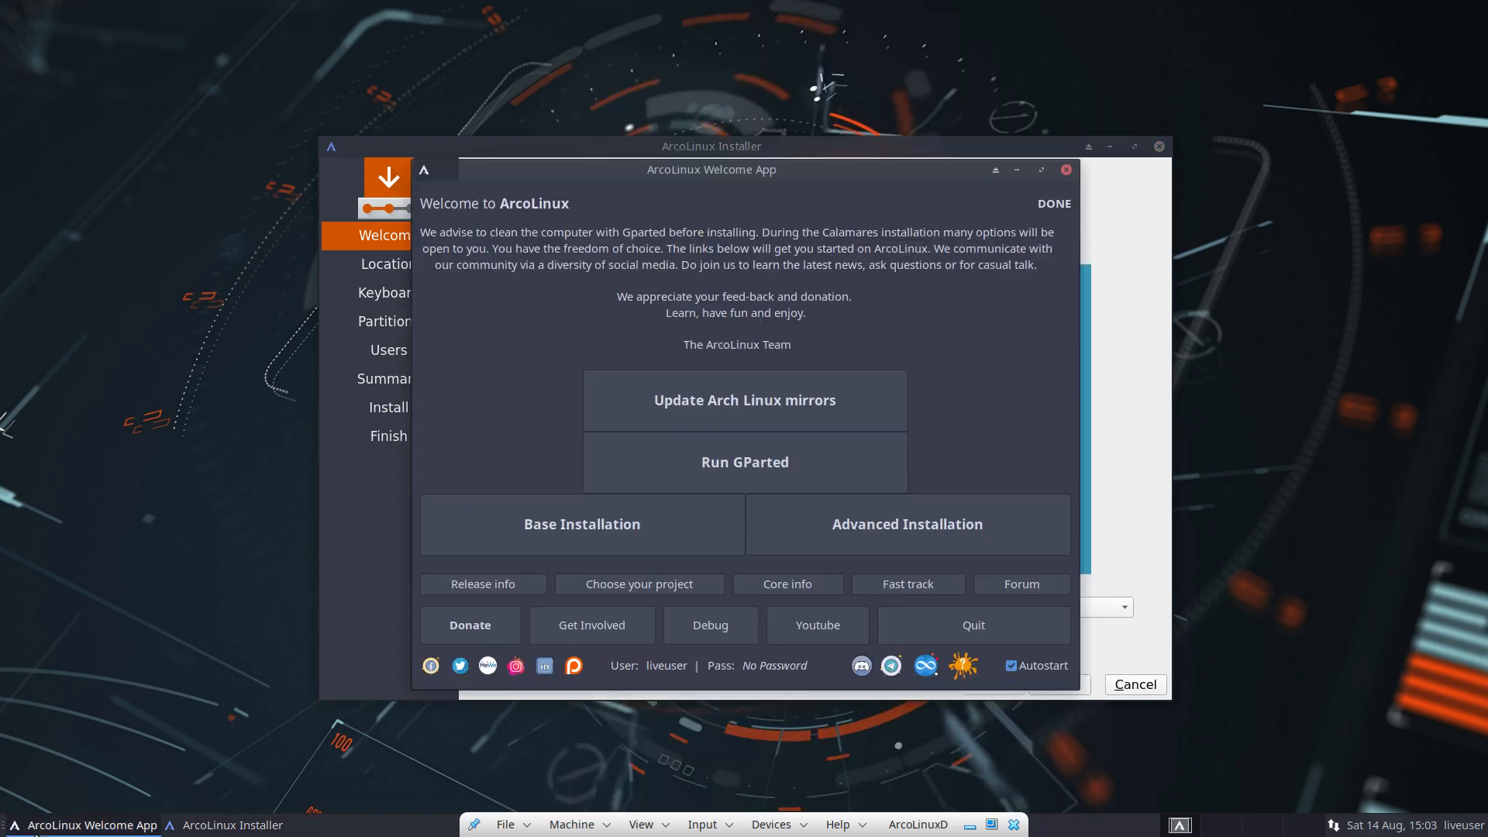
click(895, 618)
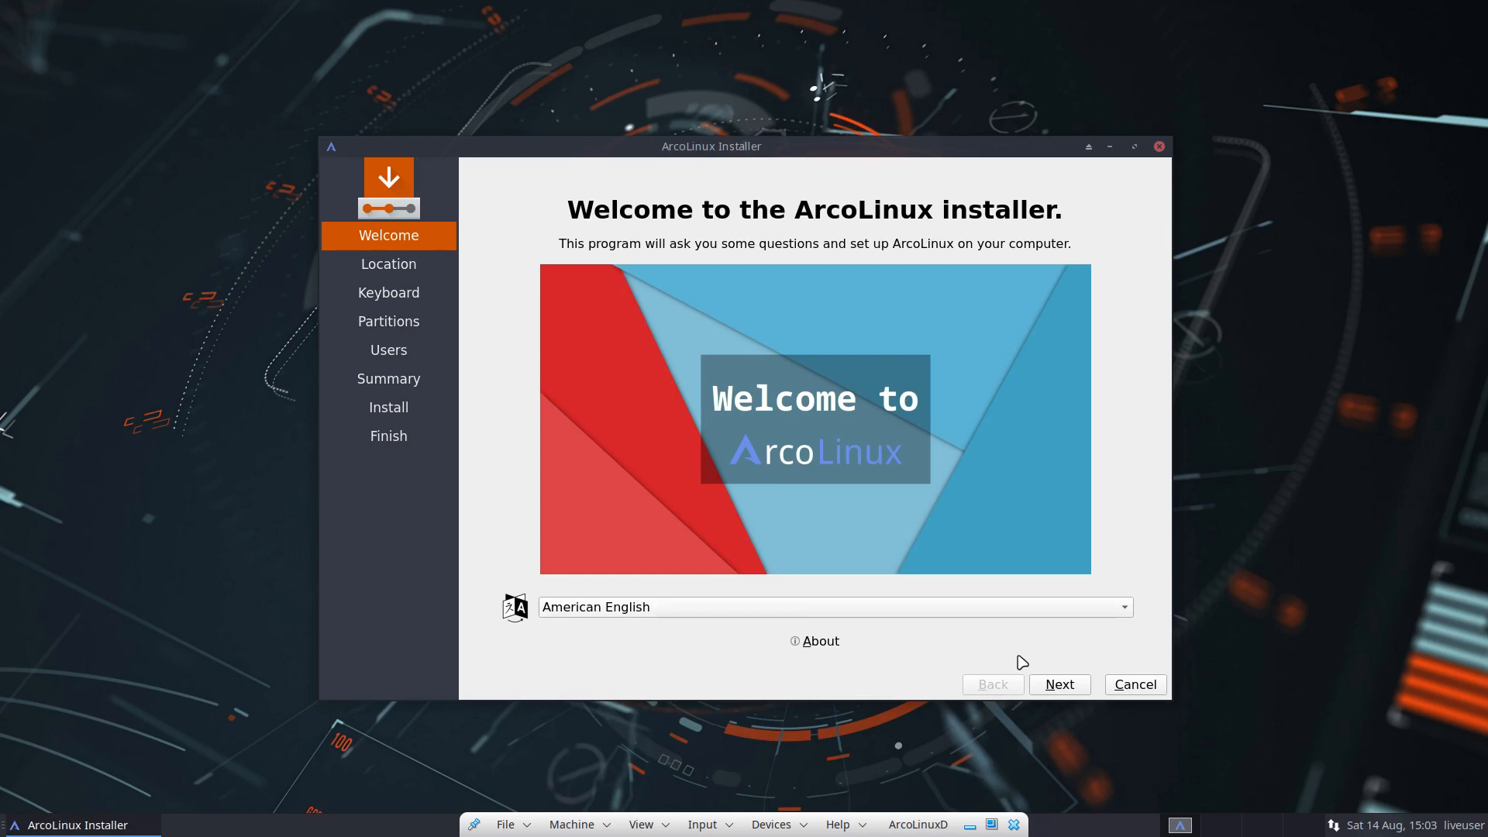
Step: Keep the Europe/Brussels timezone and choose the Belgian keyboard layout
click(1059, 684)
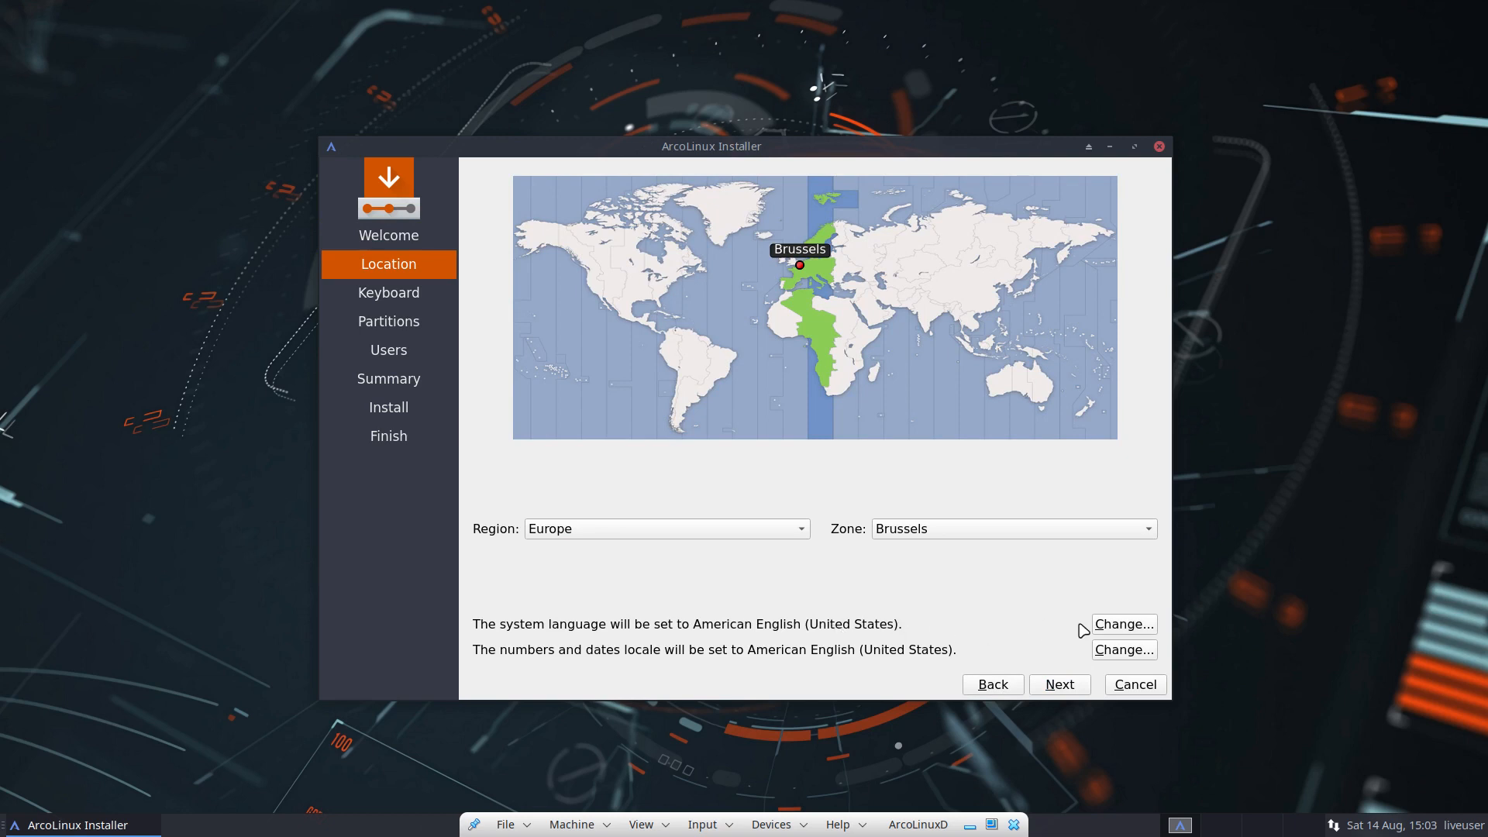
click(1073, 689)
scroll(601, 465, up, 5)
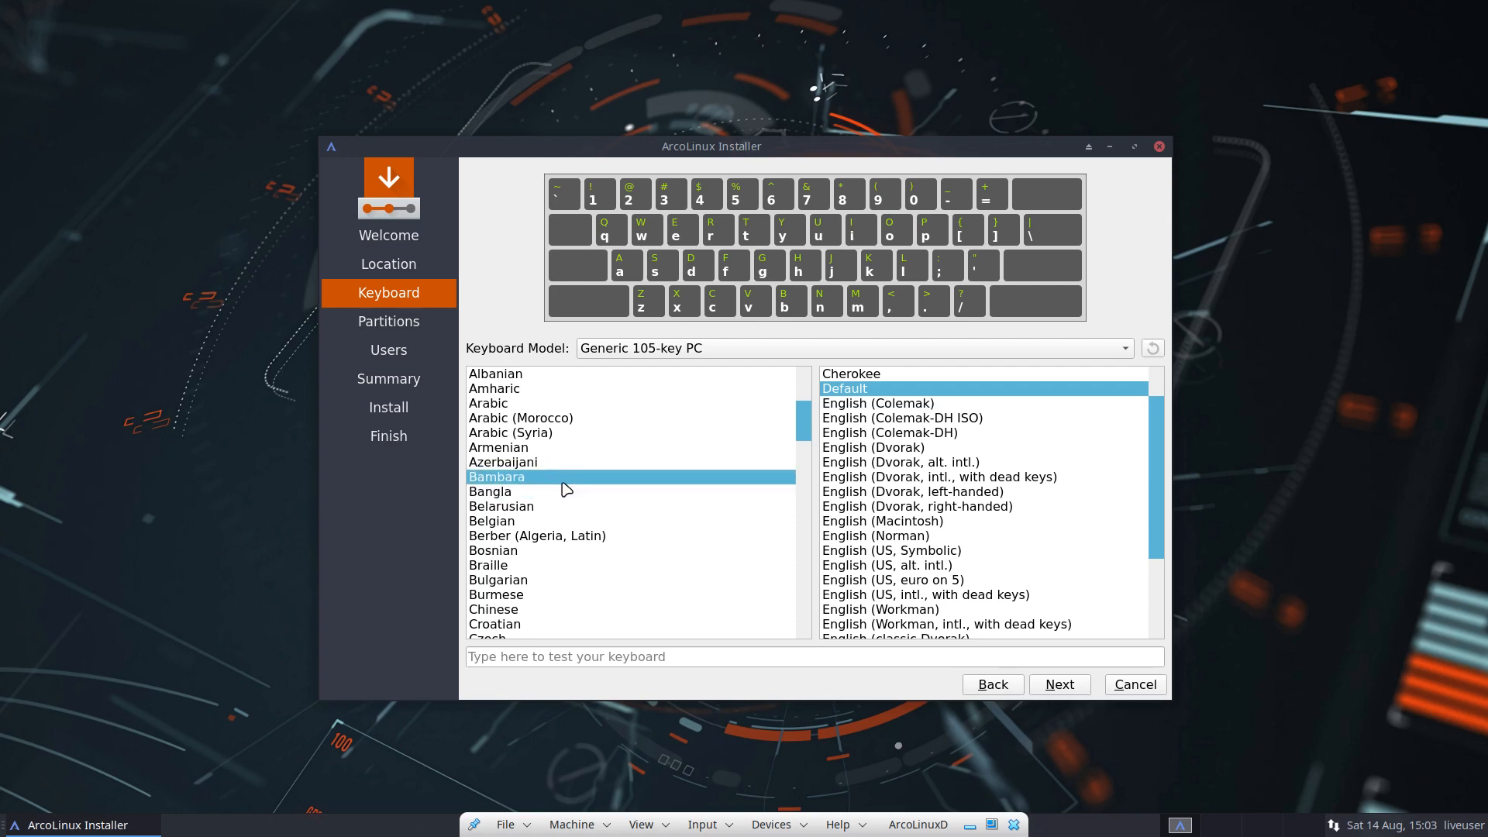
click(570, 522)
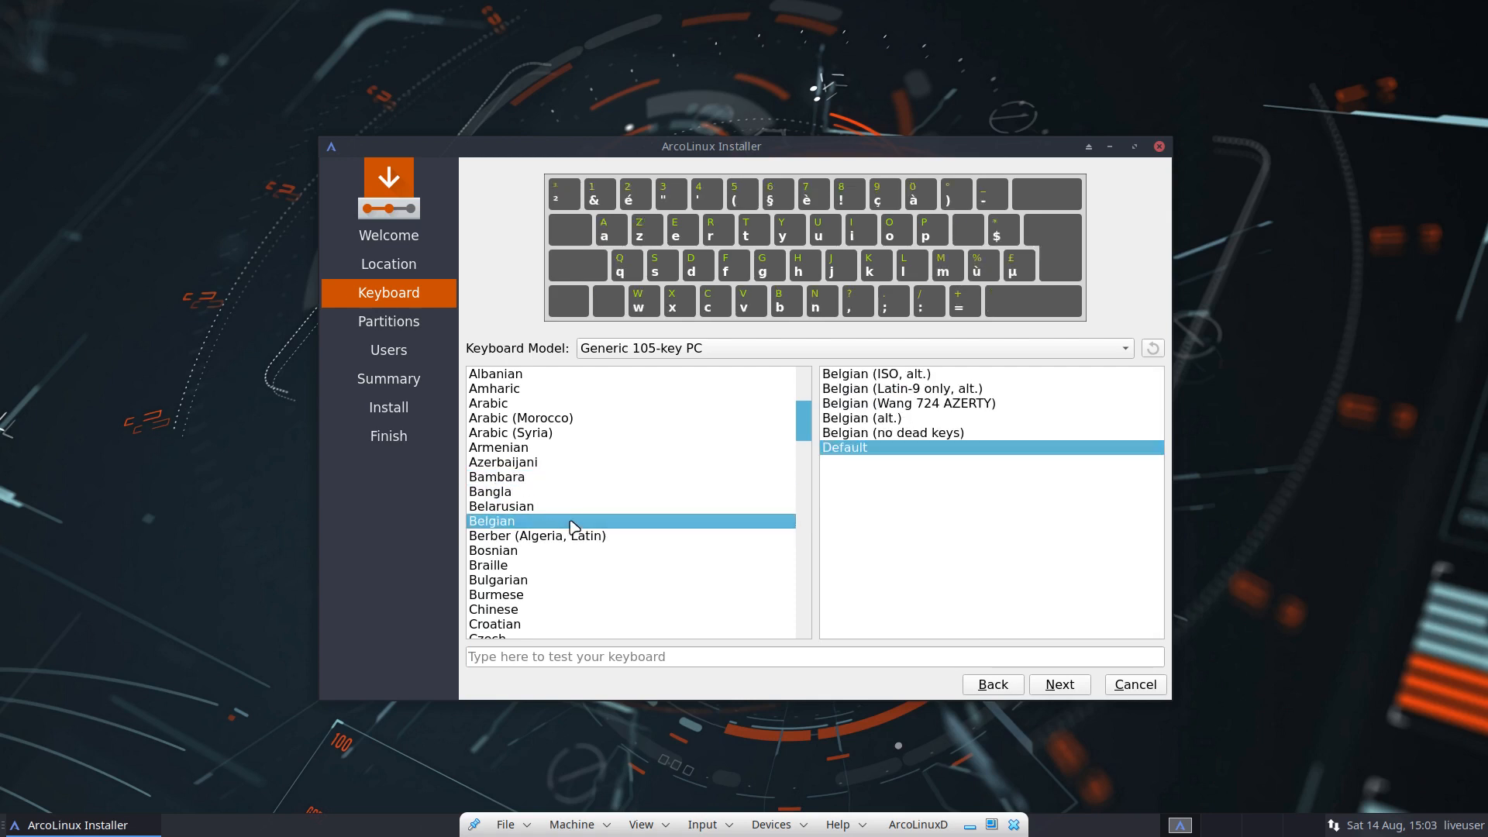
click(1062, 684)
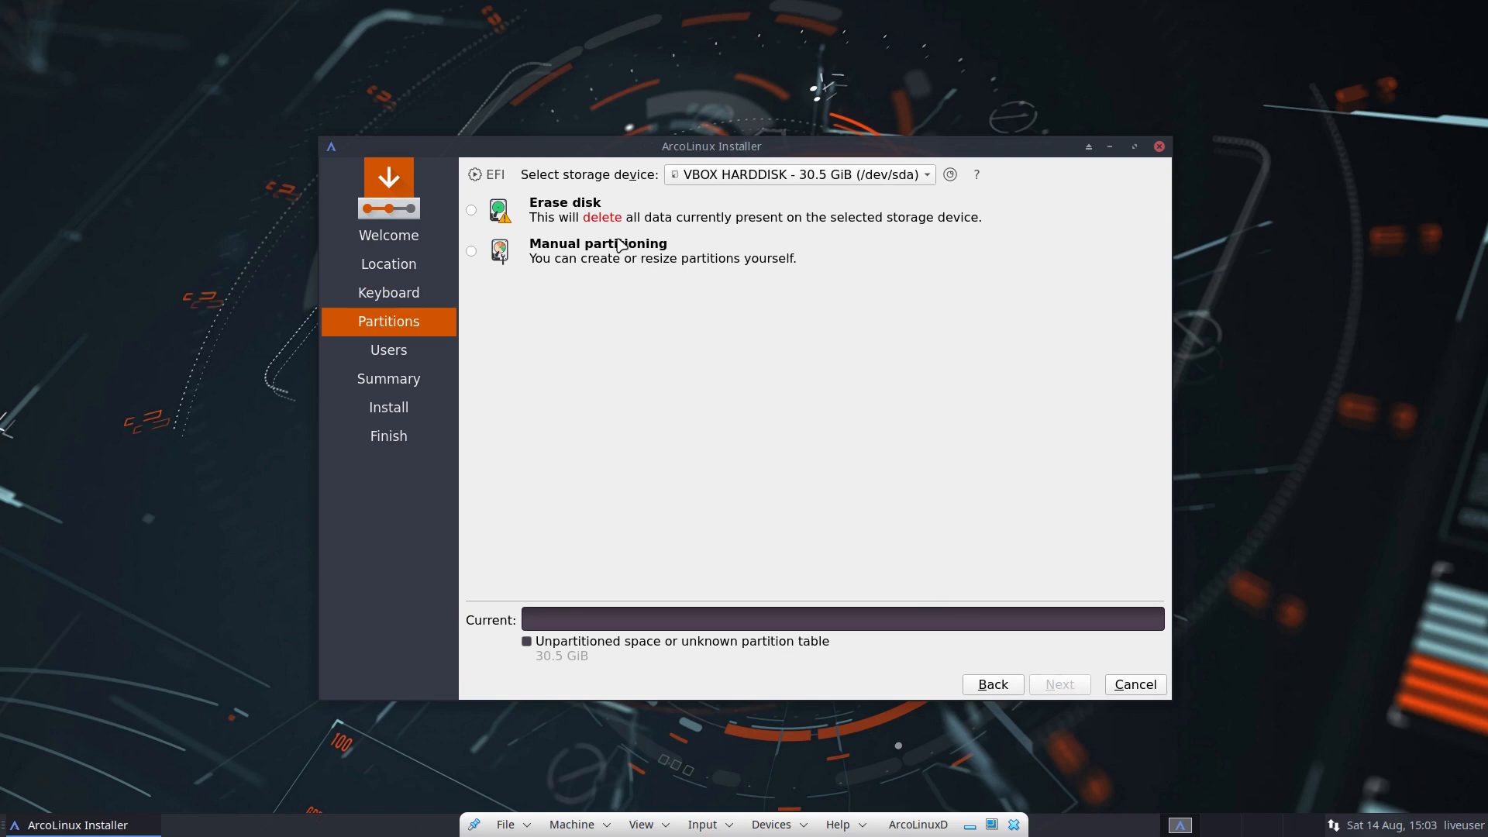
Step: Select Erase disk and try the No Swap, Swap, Swap with Hibernate and swap file options
click(584, 220)
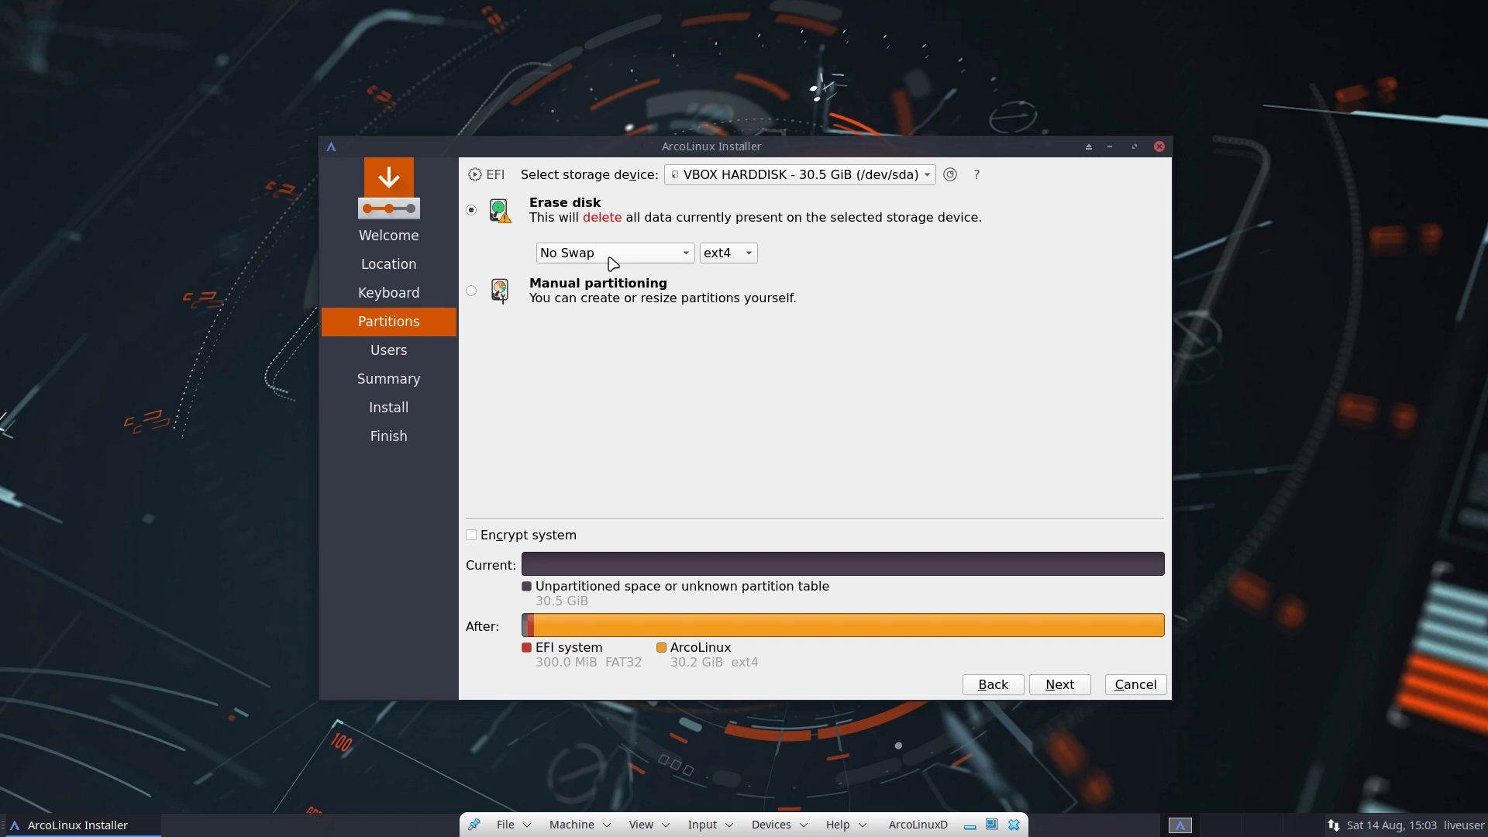
click(637, 259)
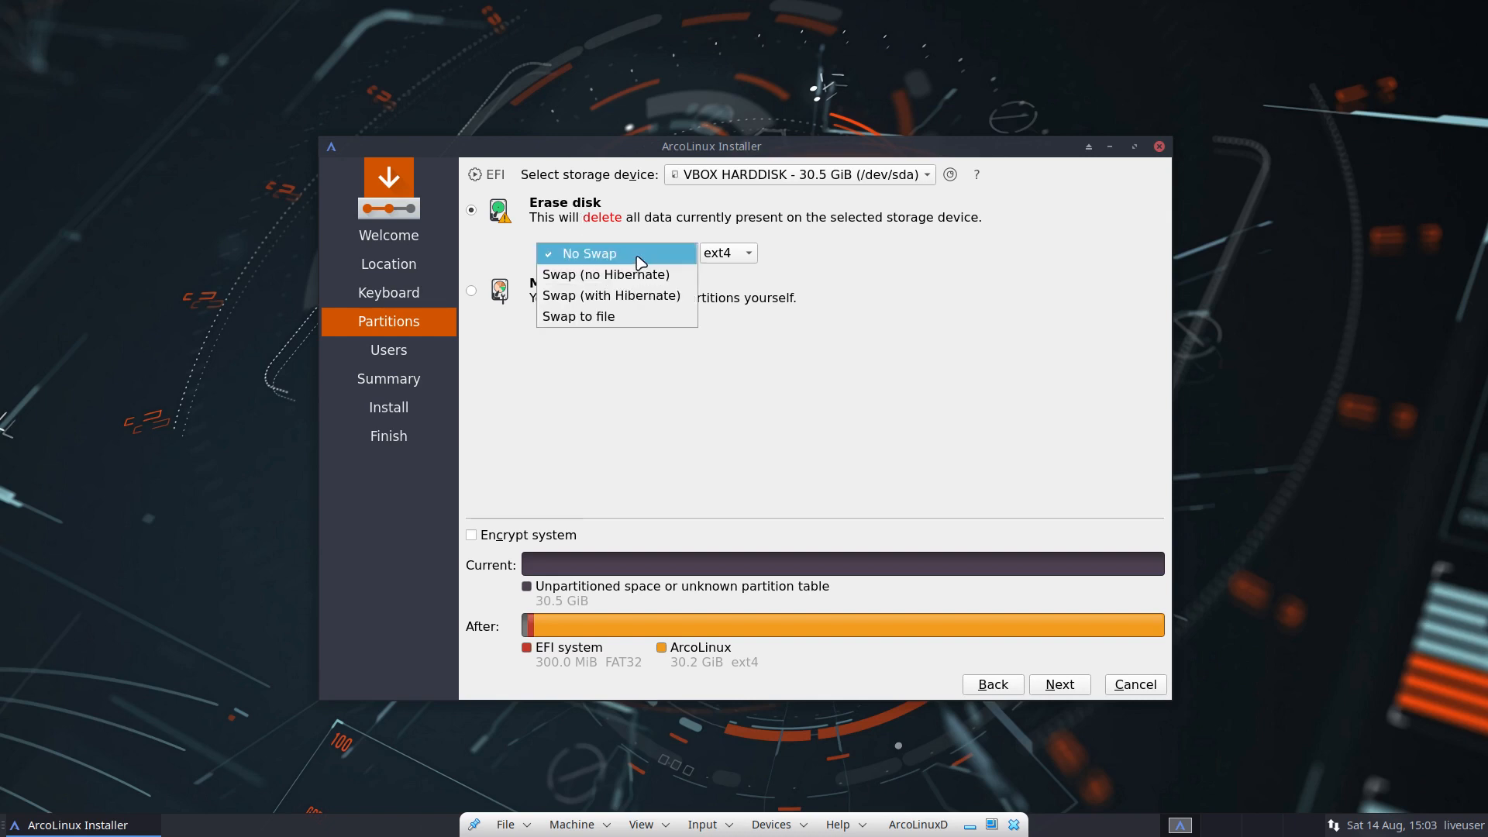
click(640, 262)
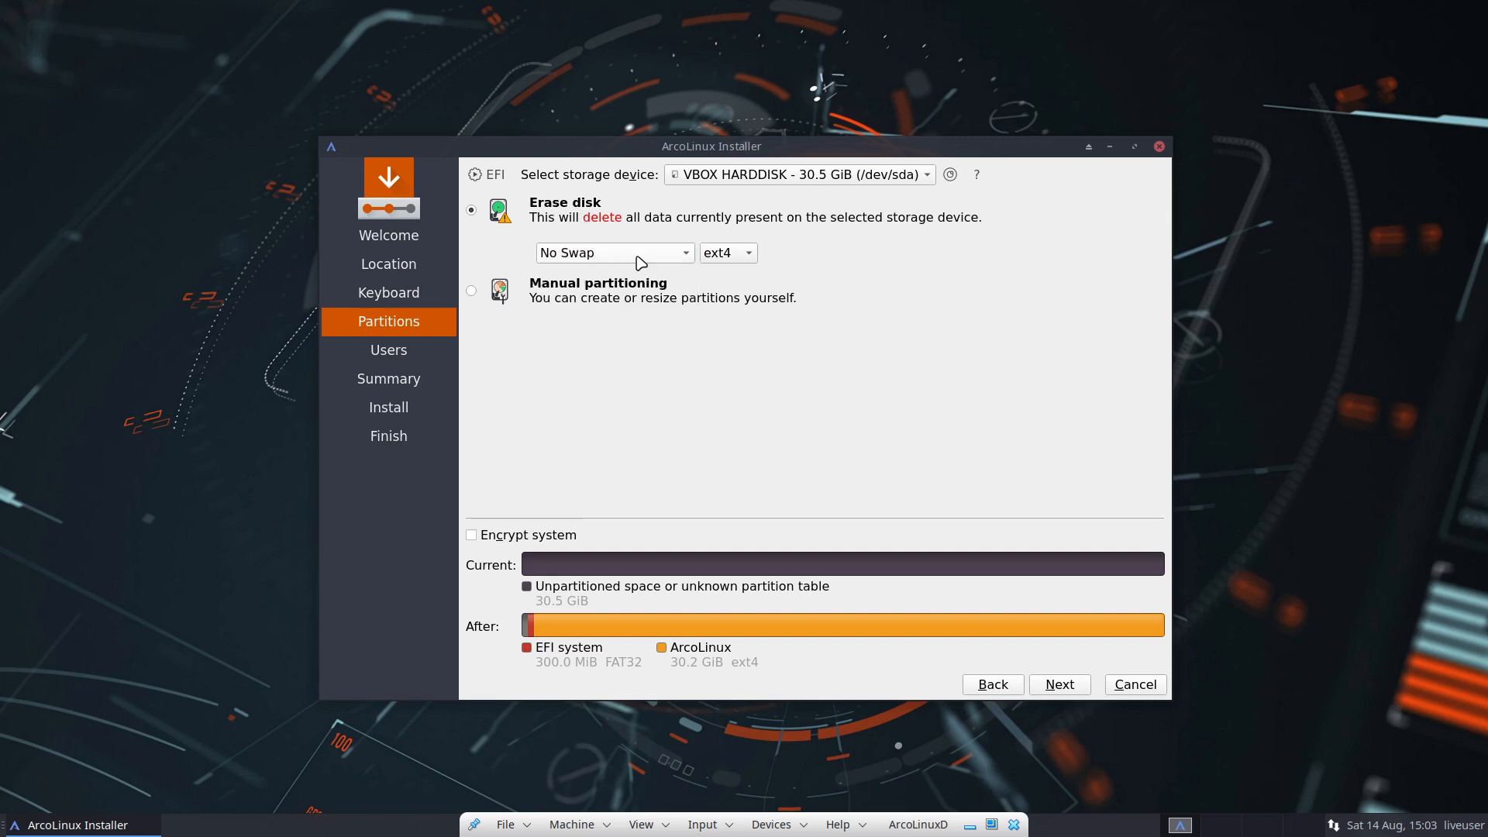
click(640, 262)
click(640, 273)
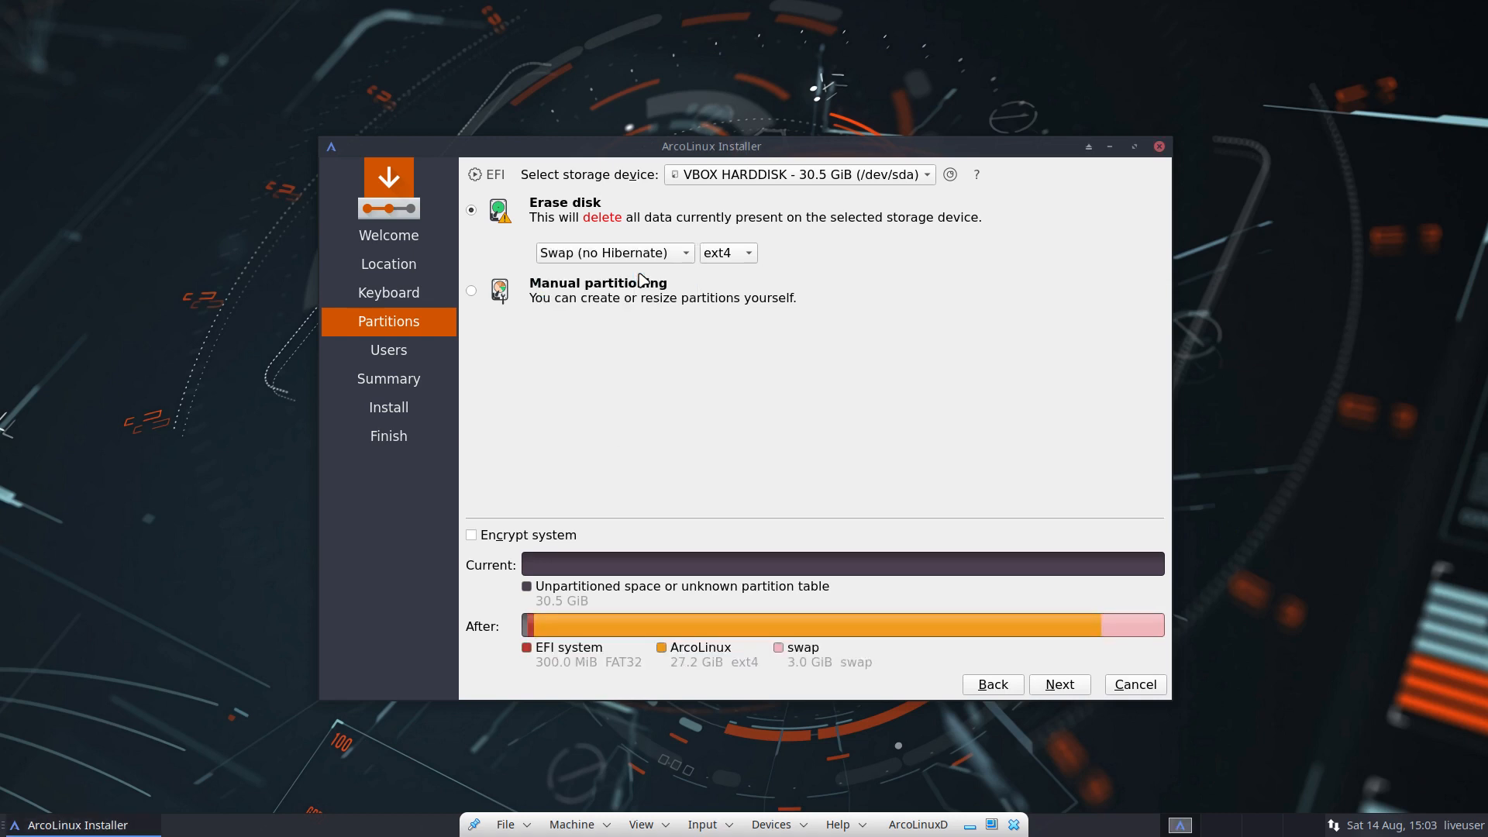
click(637, 262)
click(638, 275)
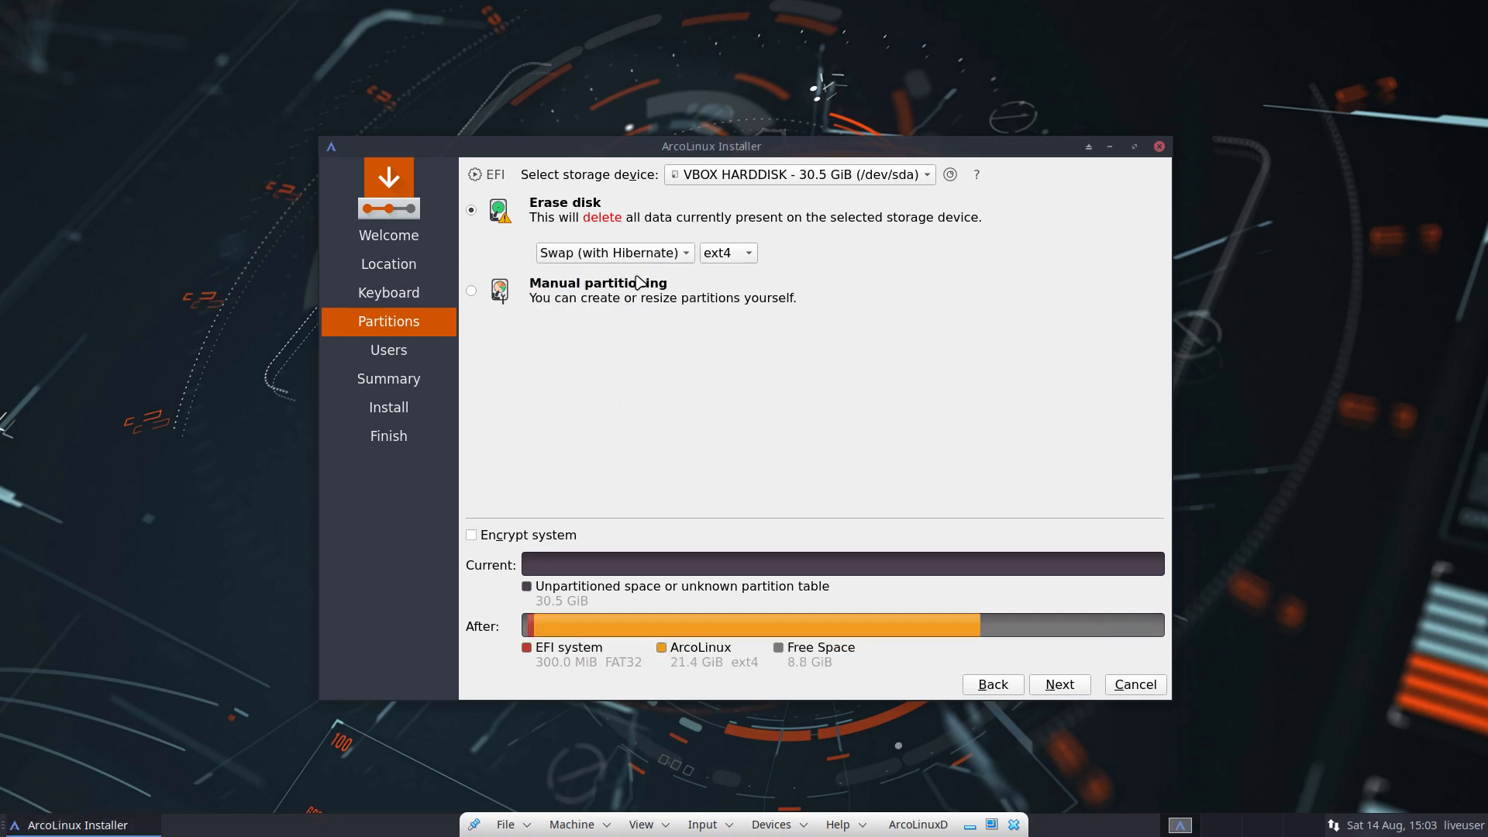
click(640, 263)
click(640, 274)
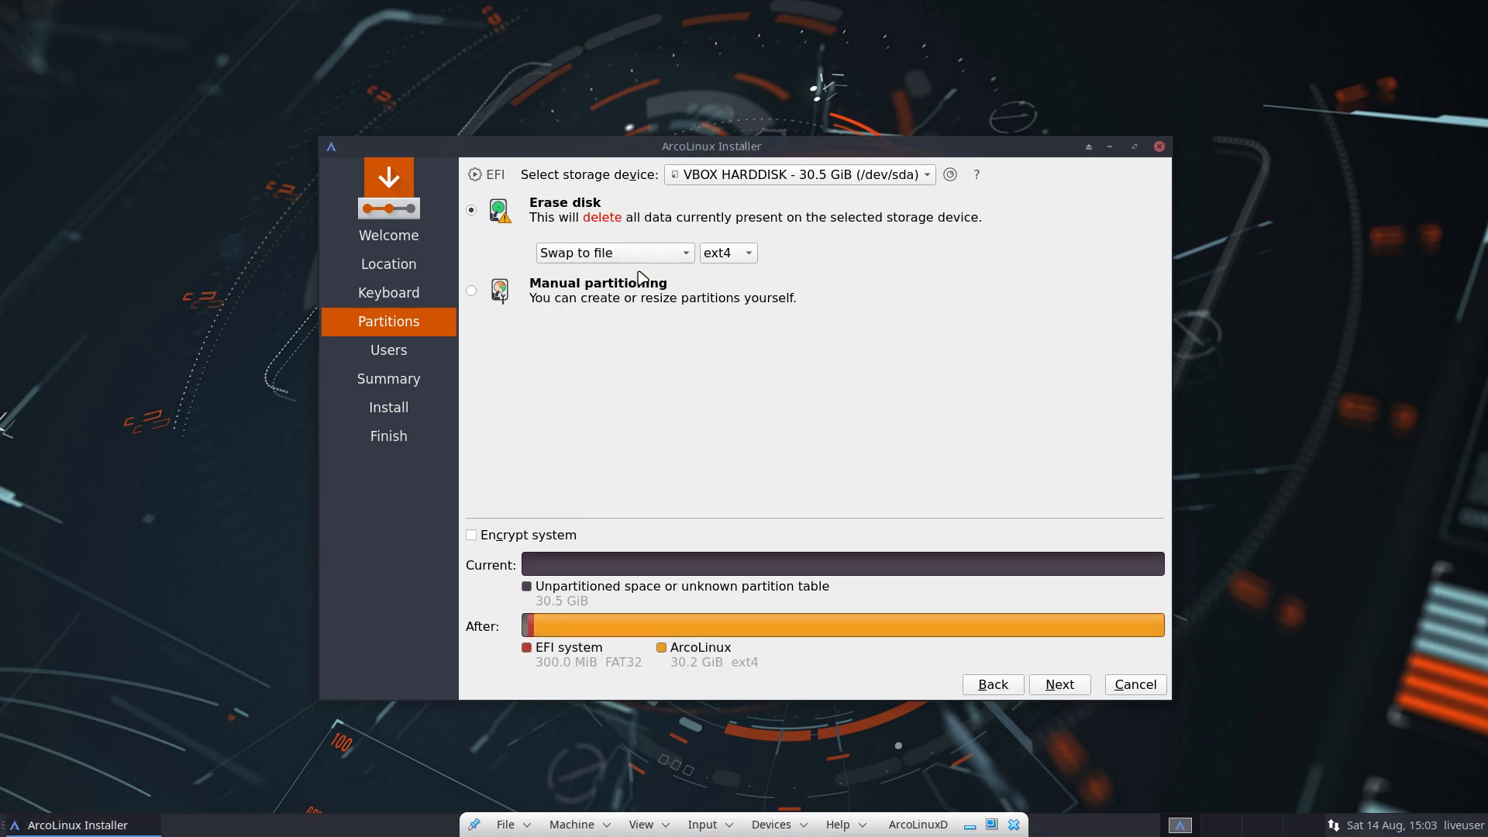
Step: Keep ext4 as the filesystem and settle on Swap (with Hibernate)
click(713, 257)
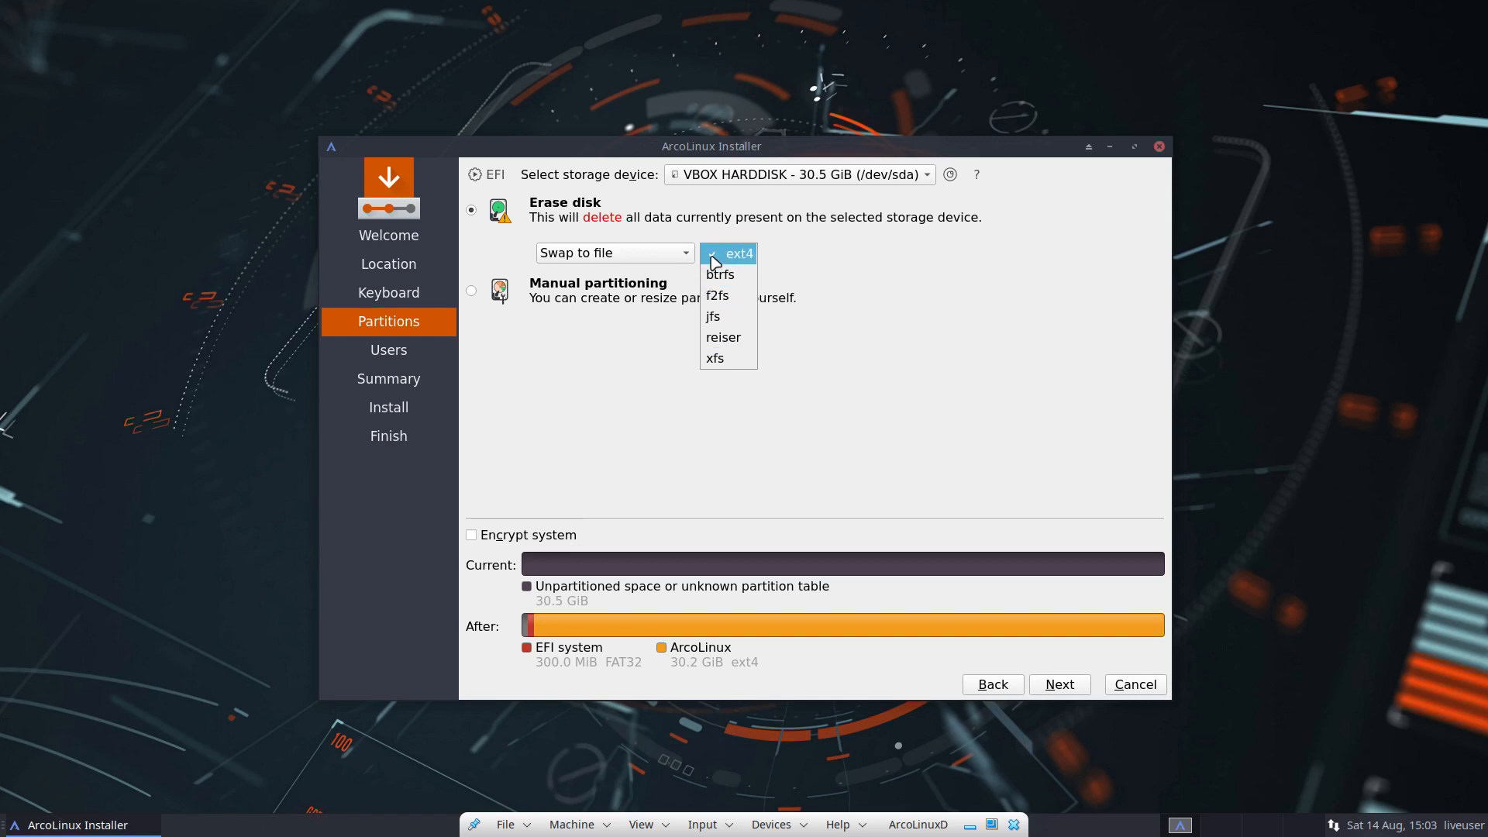
click(810, 254)
click(685, 254)
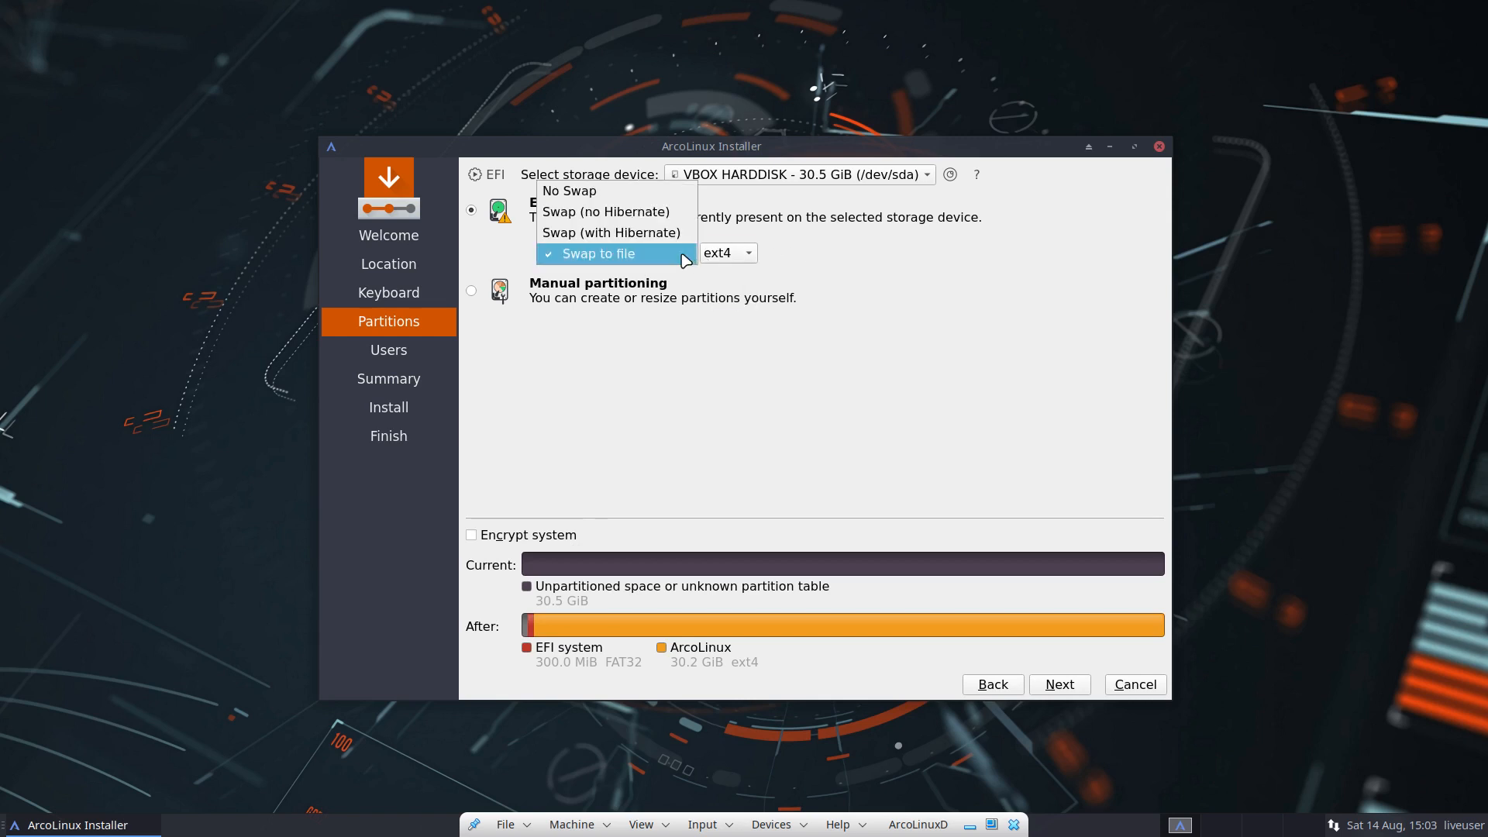
click(590, 192)
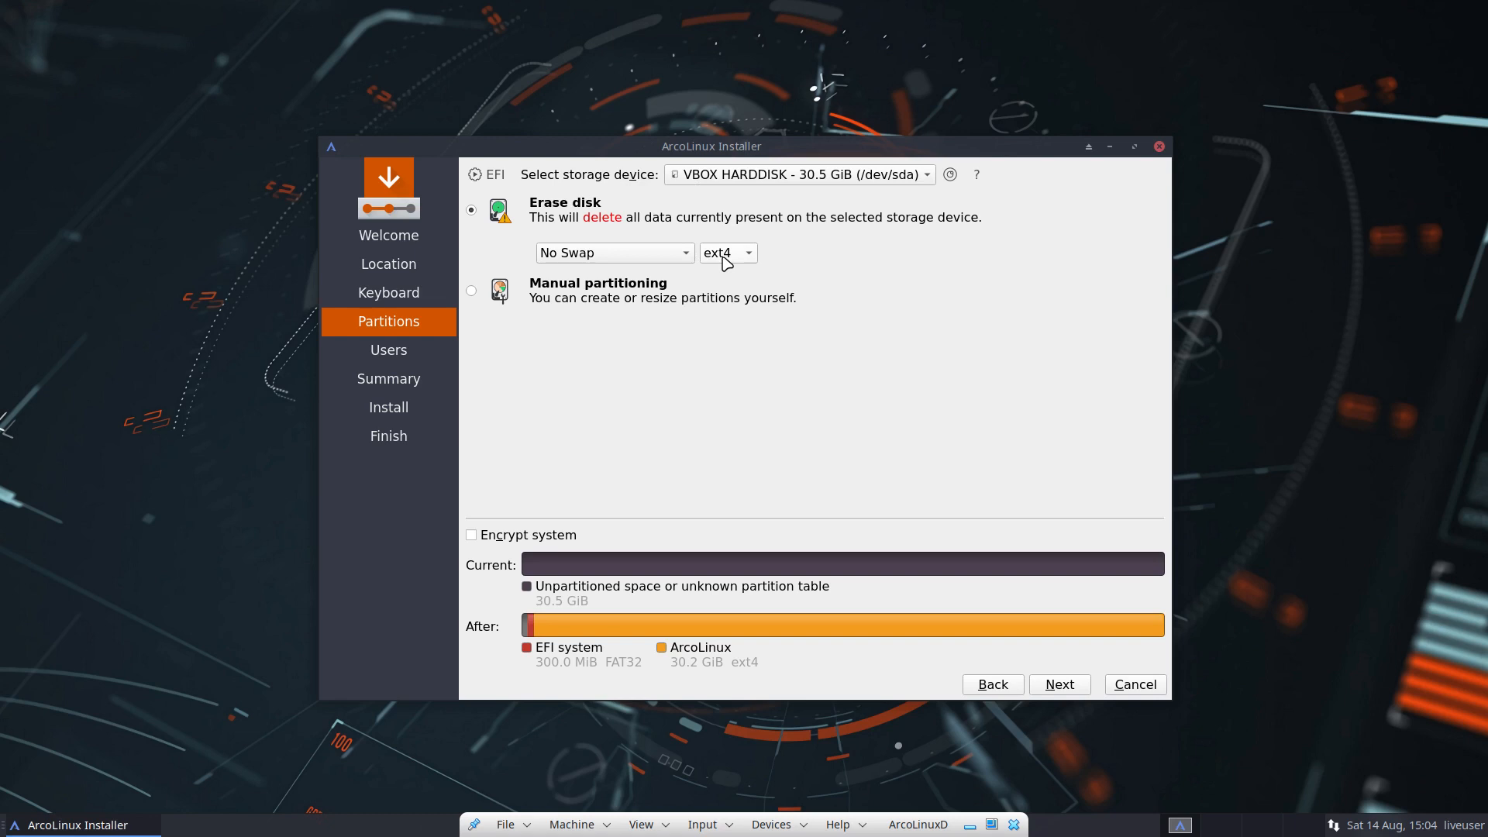
click(686, 252)
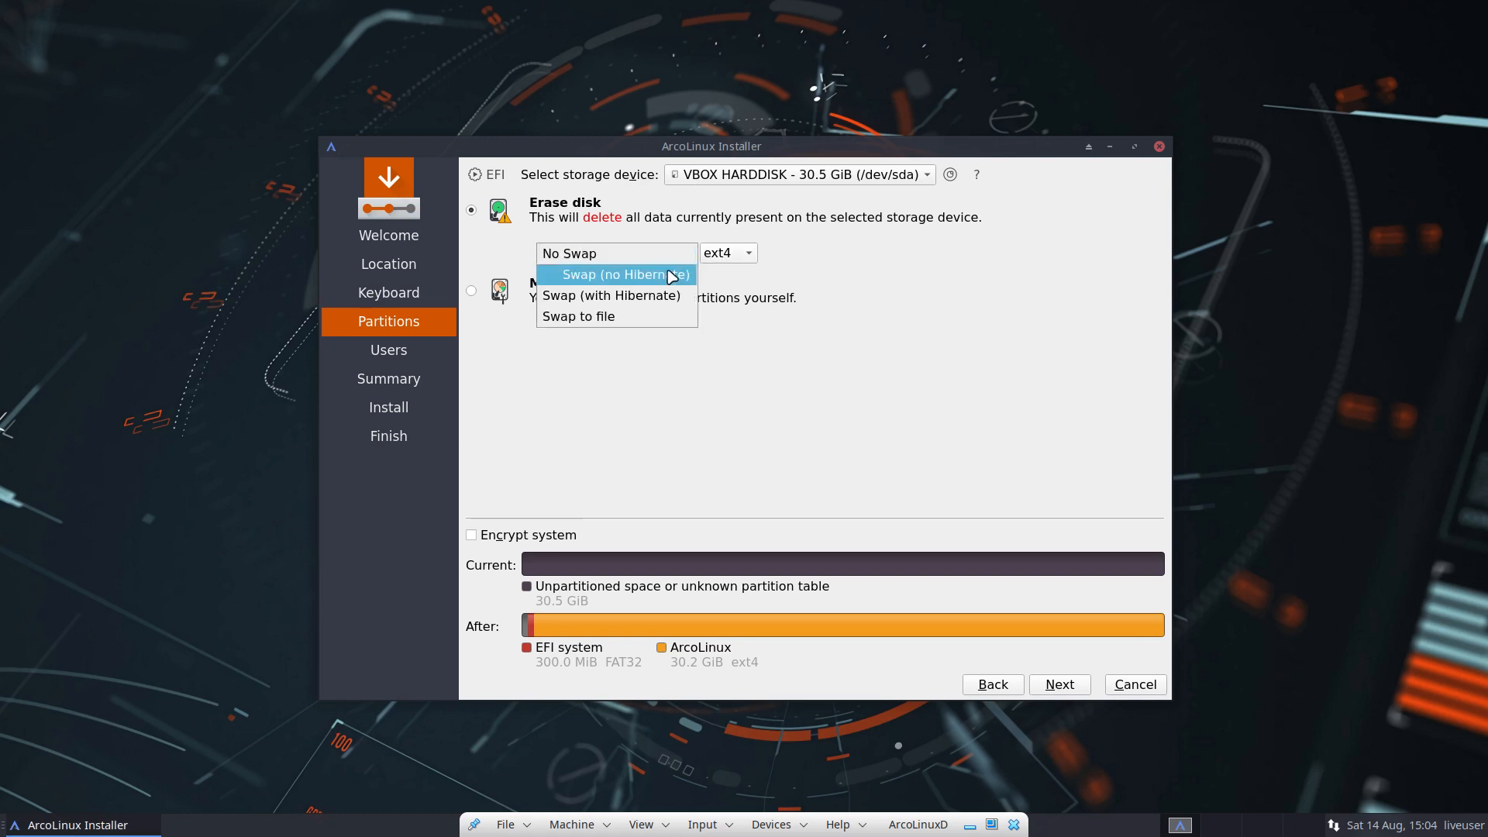
click(667, 299)
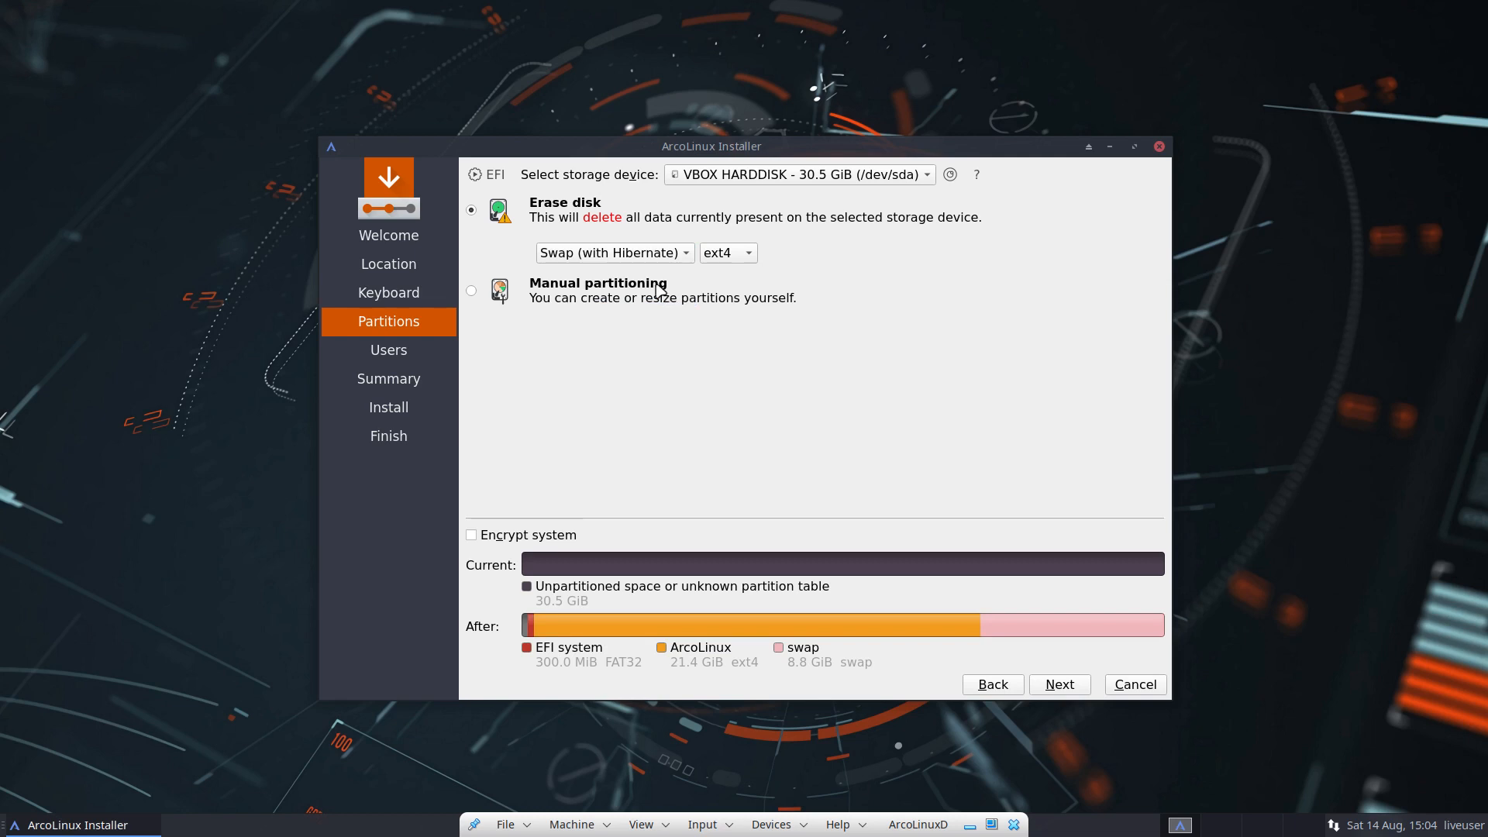
Step: Compare the swap options again and settle on Swap (no Hibernate) with 3.0 GiB swap
click(651, 260)
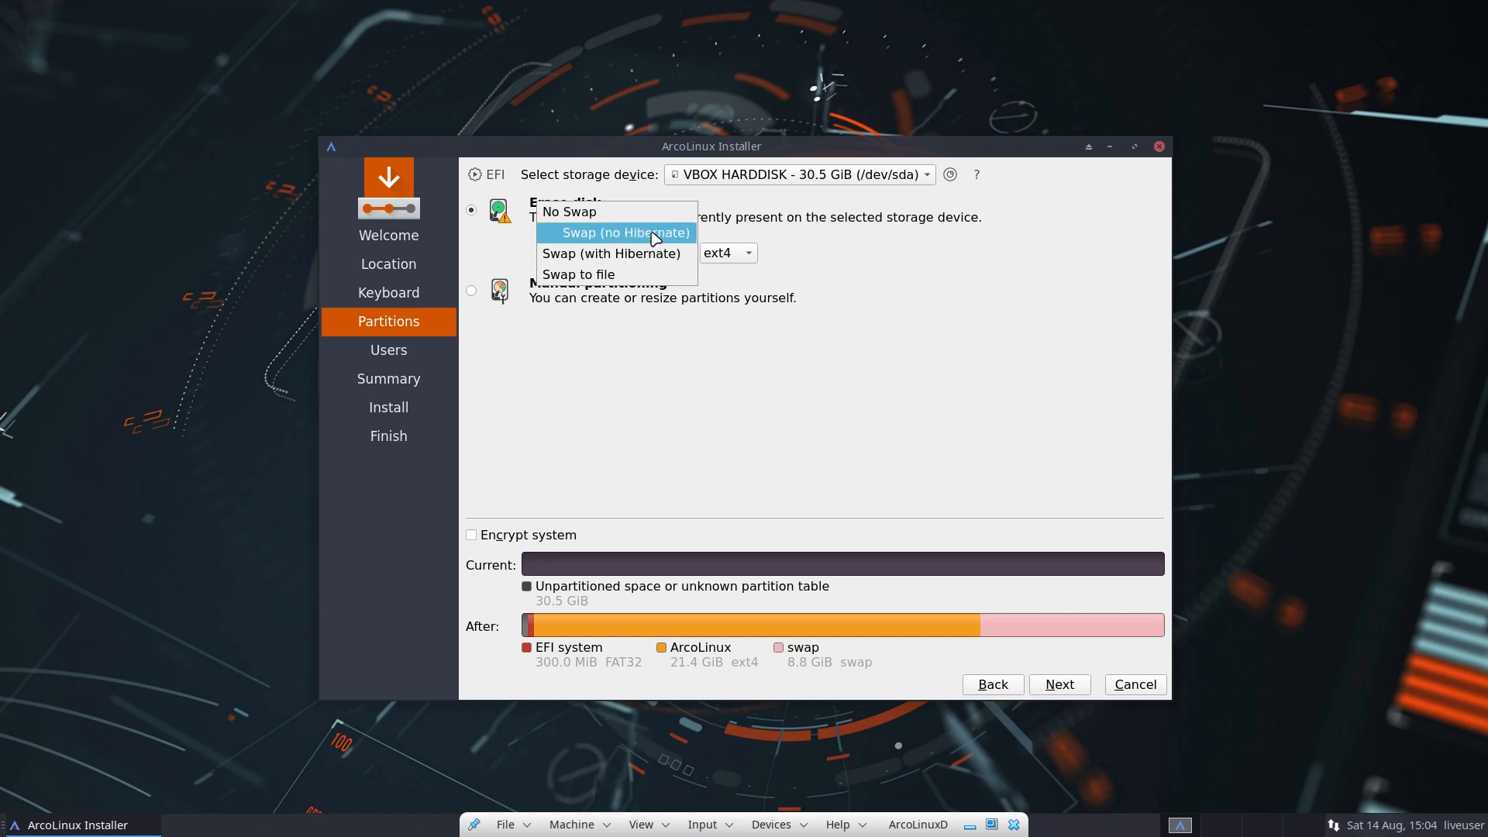
click(654, 236)
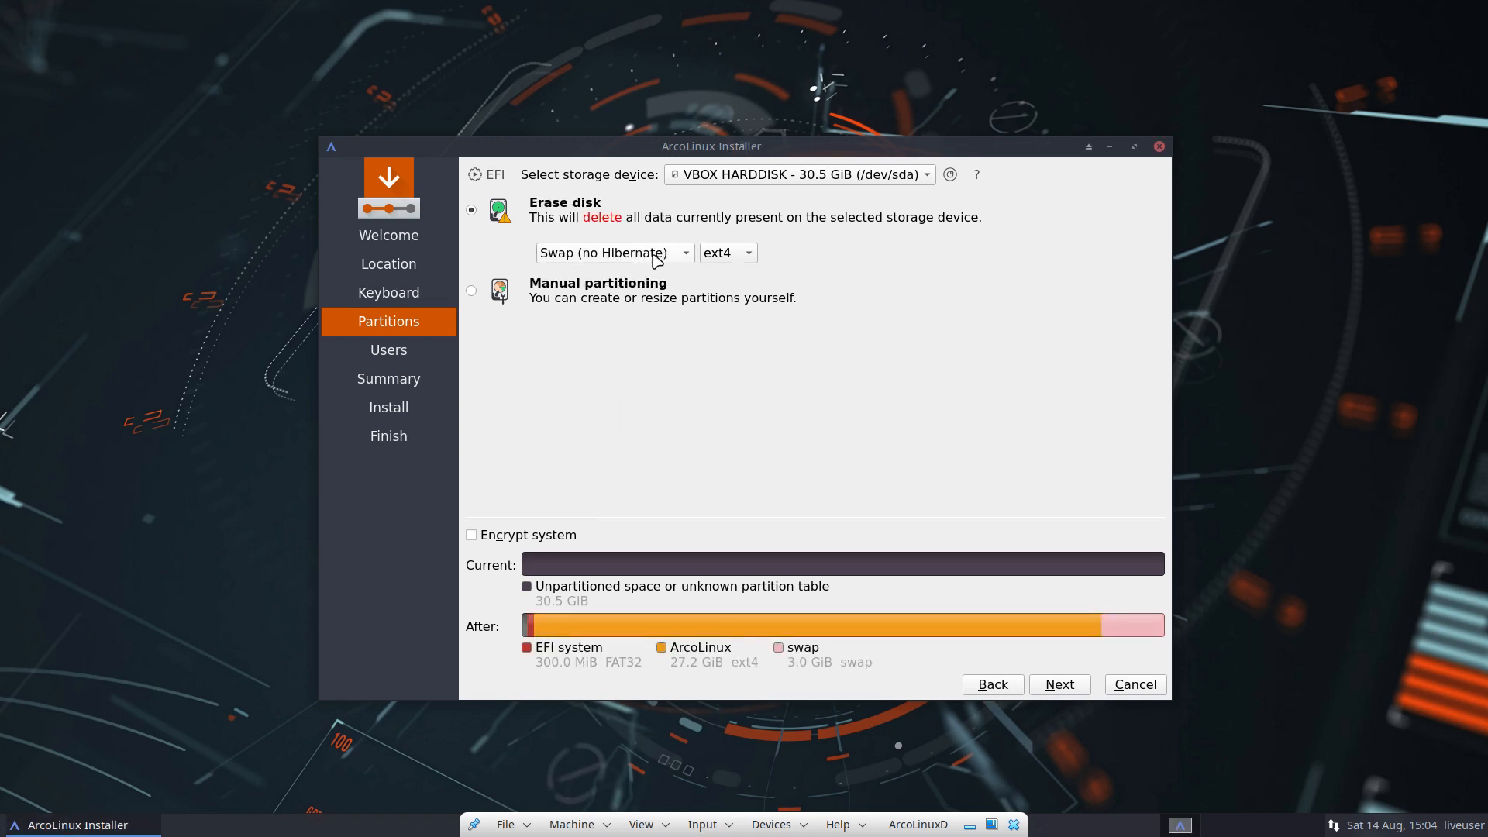
click(656, 260)
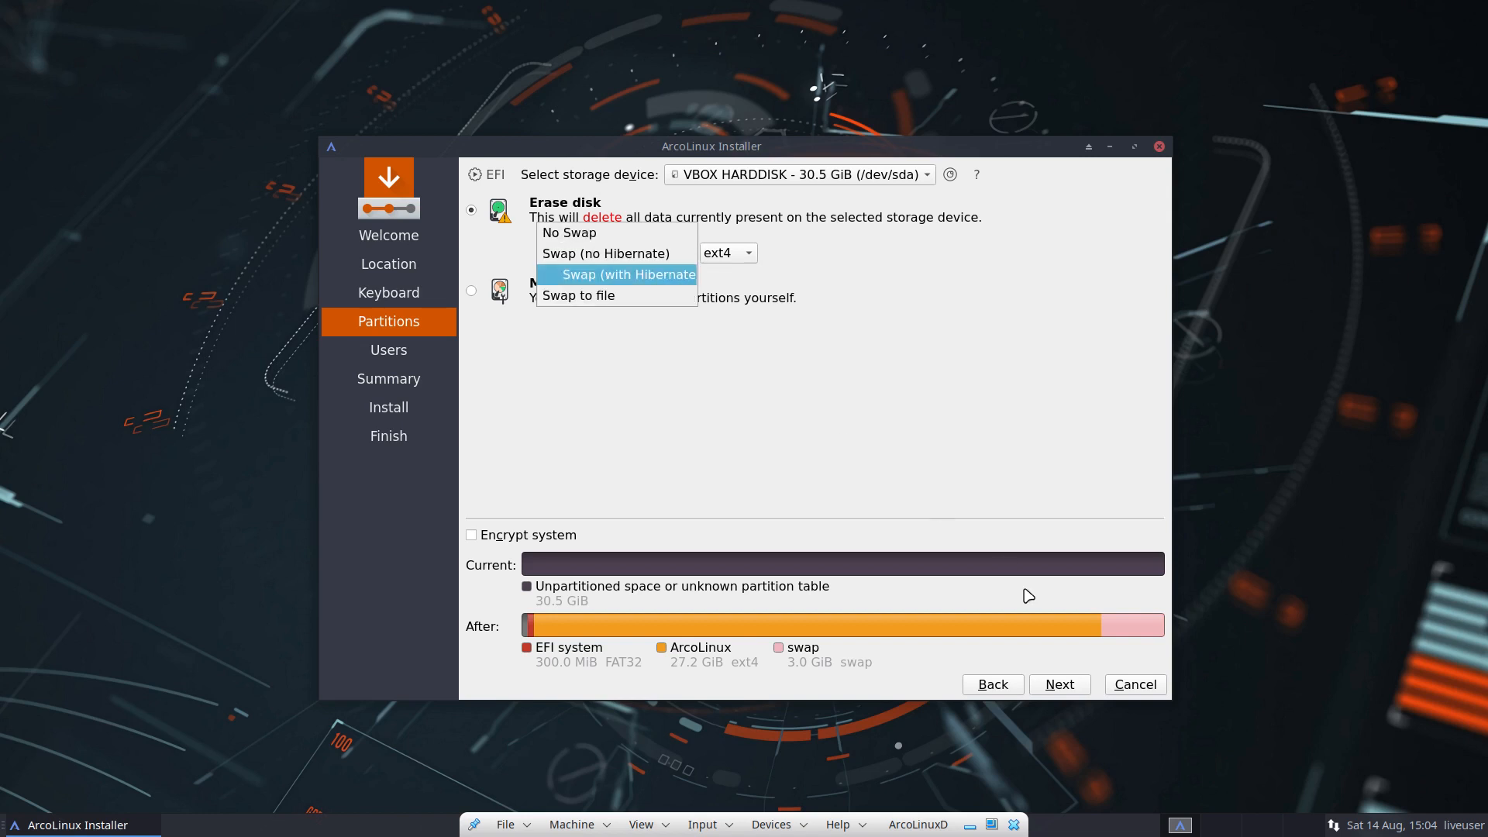
click(636, 275)
click(654, 258)
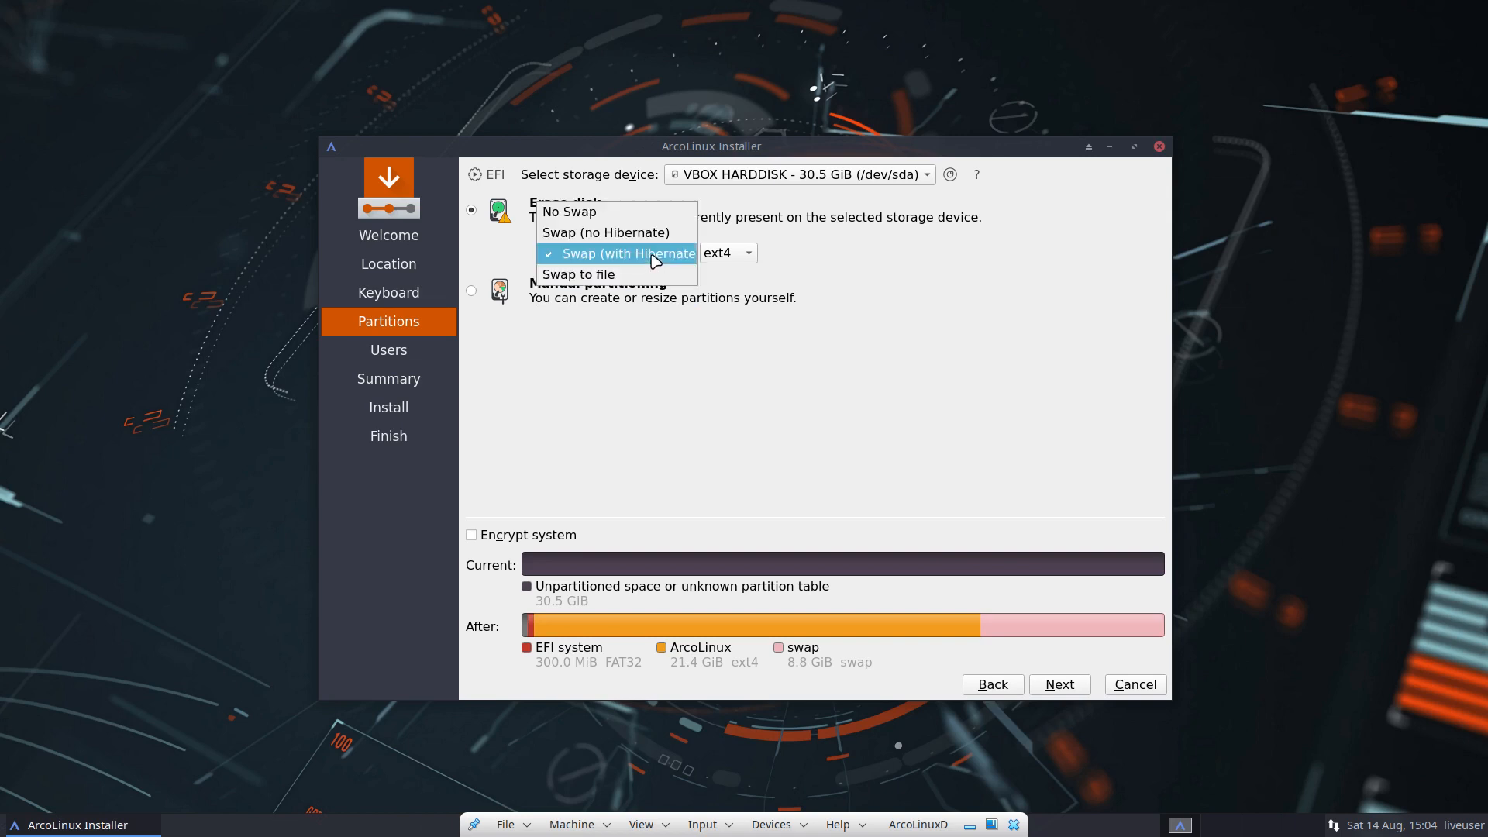
click(654, 280)
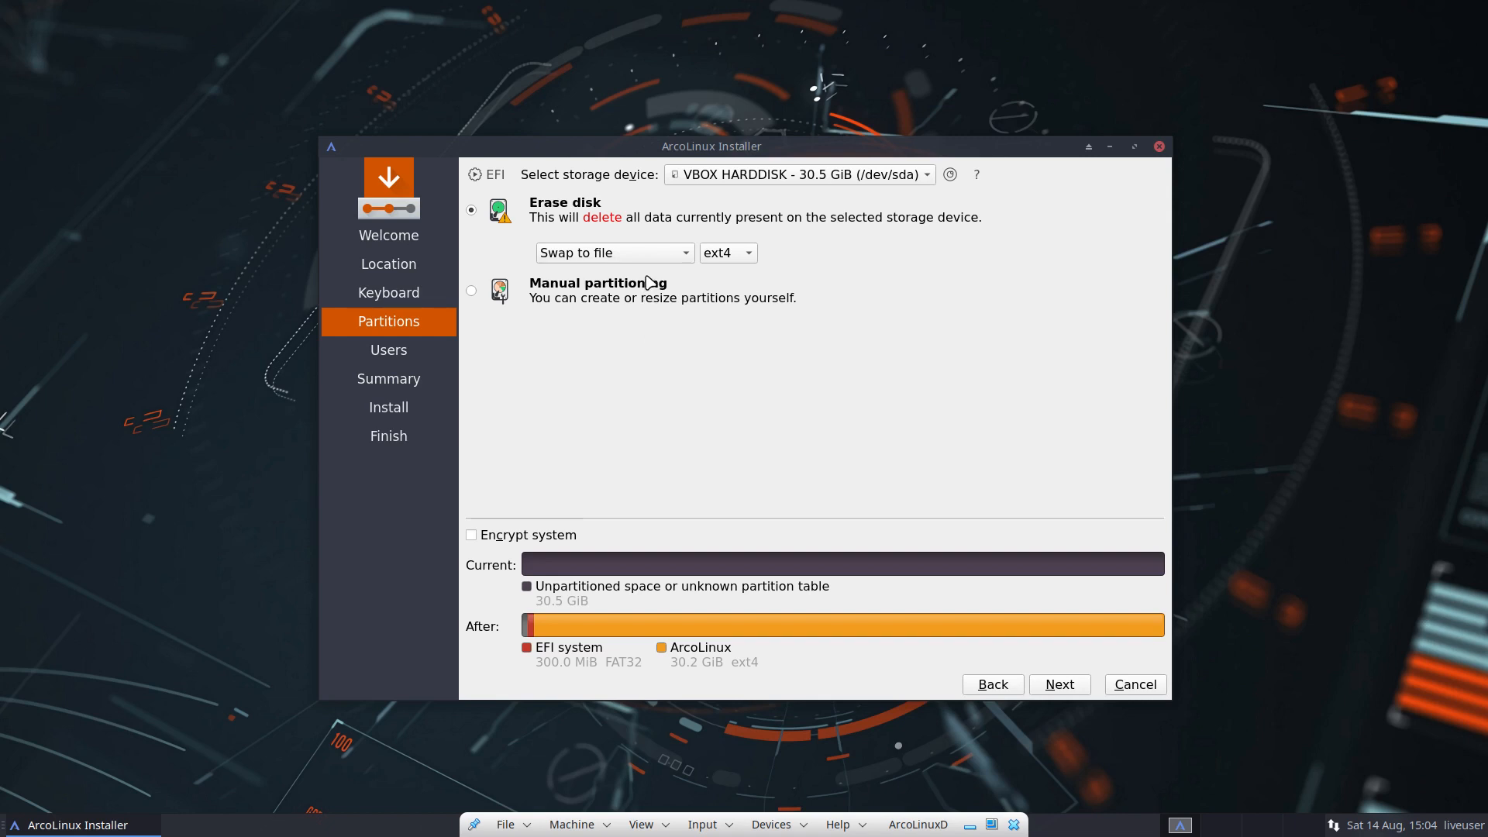
click(666, 255)
click(654, 222)
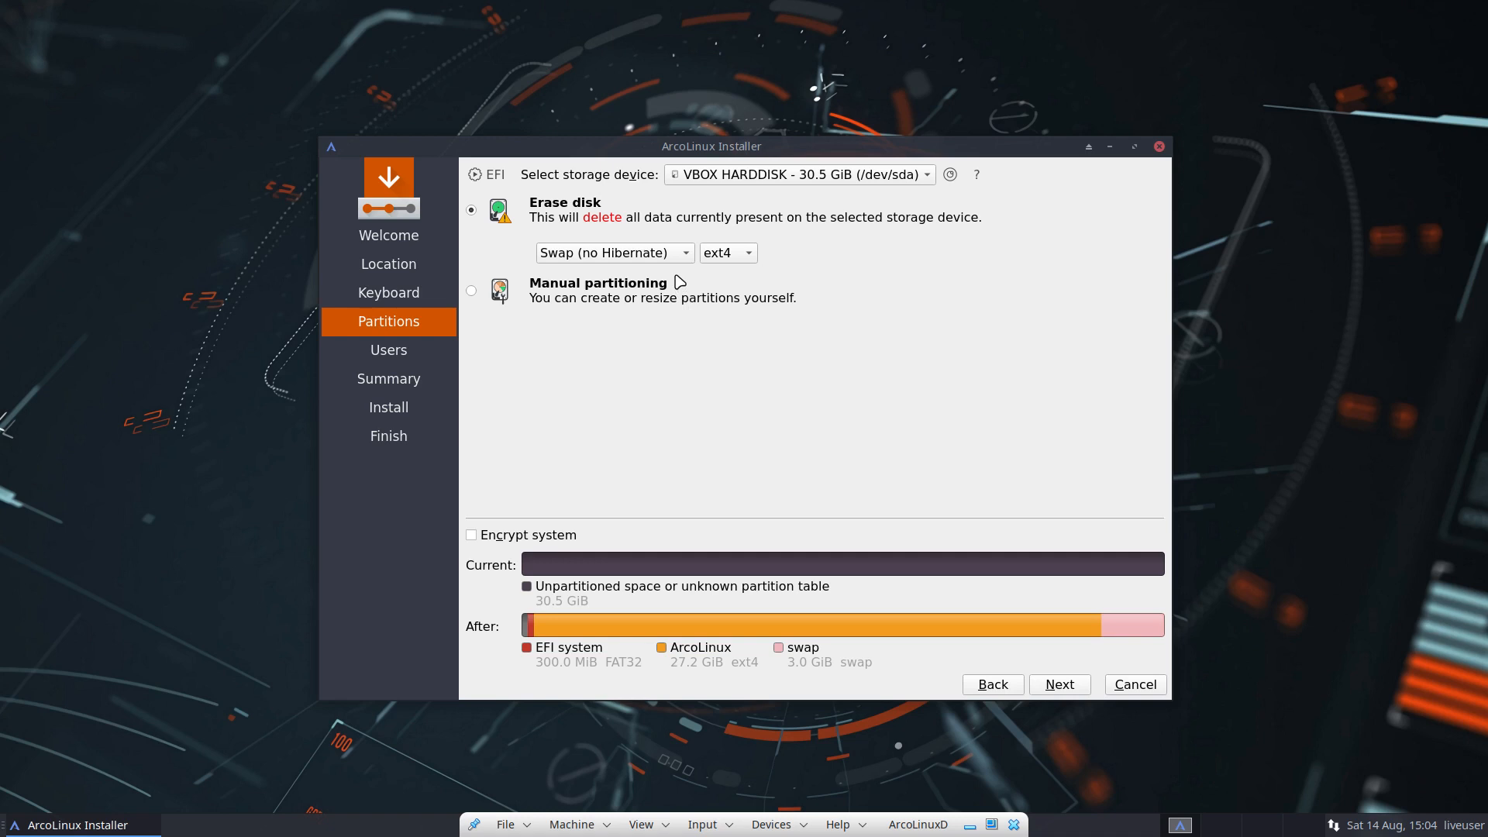
Step: Leave the filesystem at ext4 and continue to the Users page
click(727, 254)
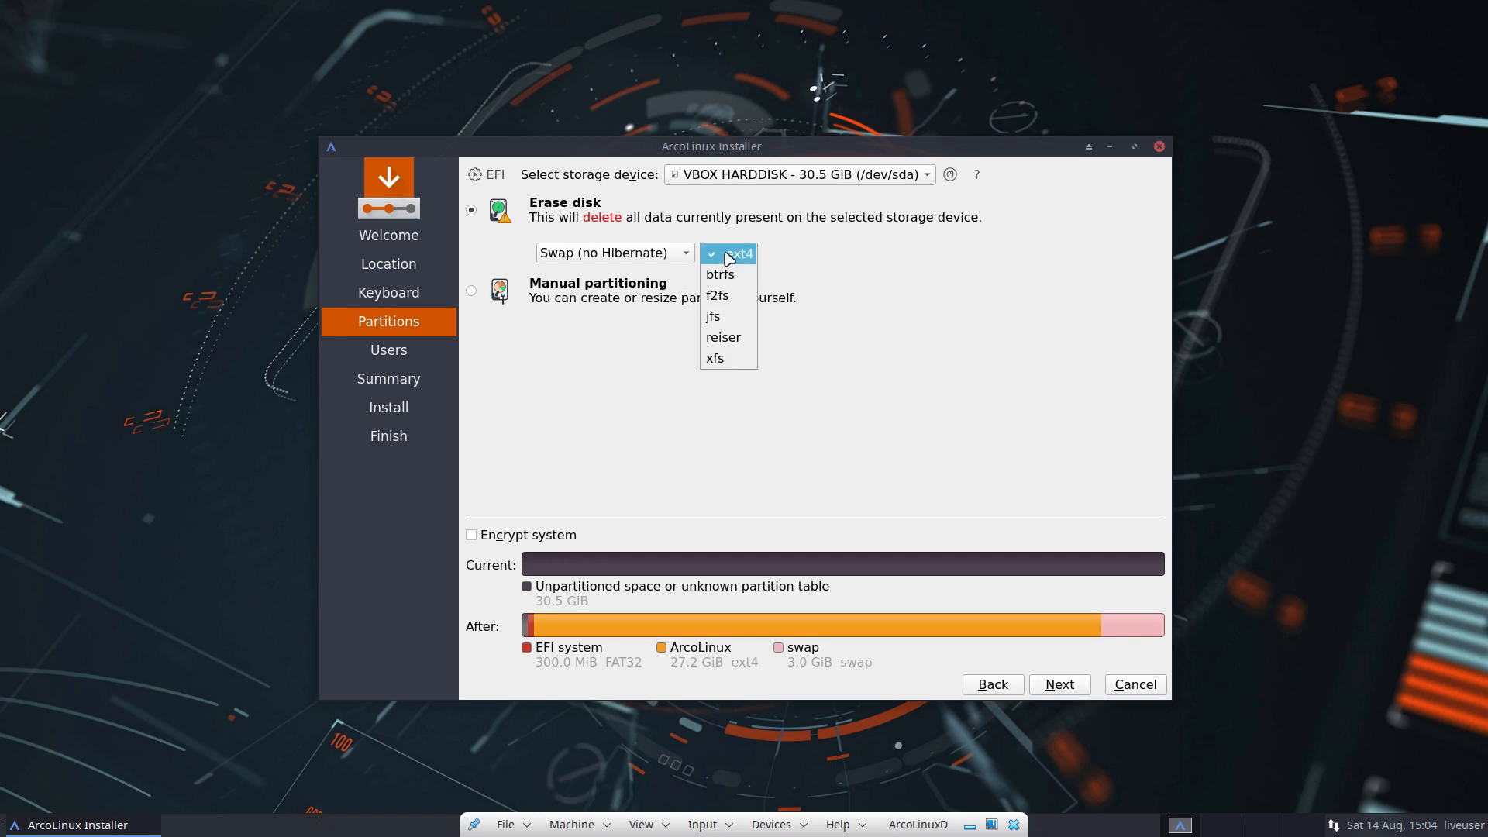
click(791, 258)
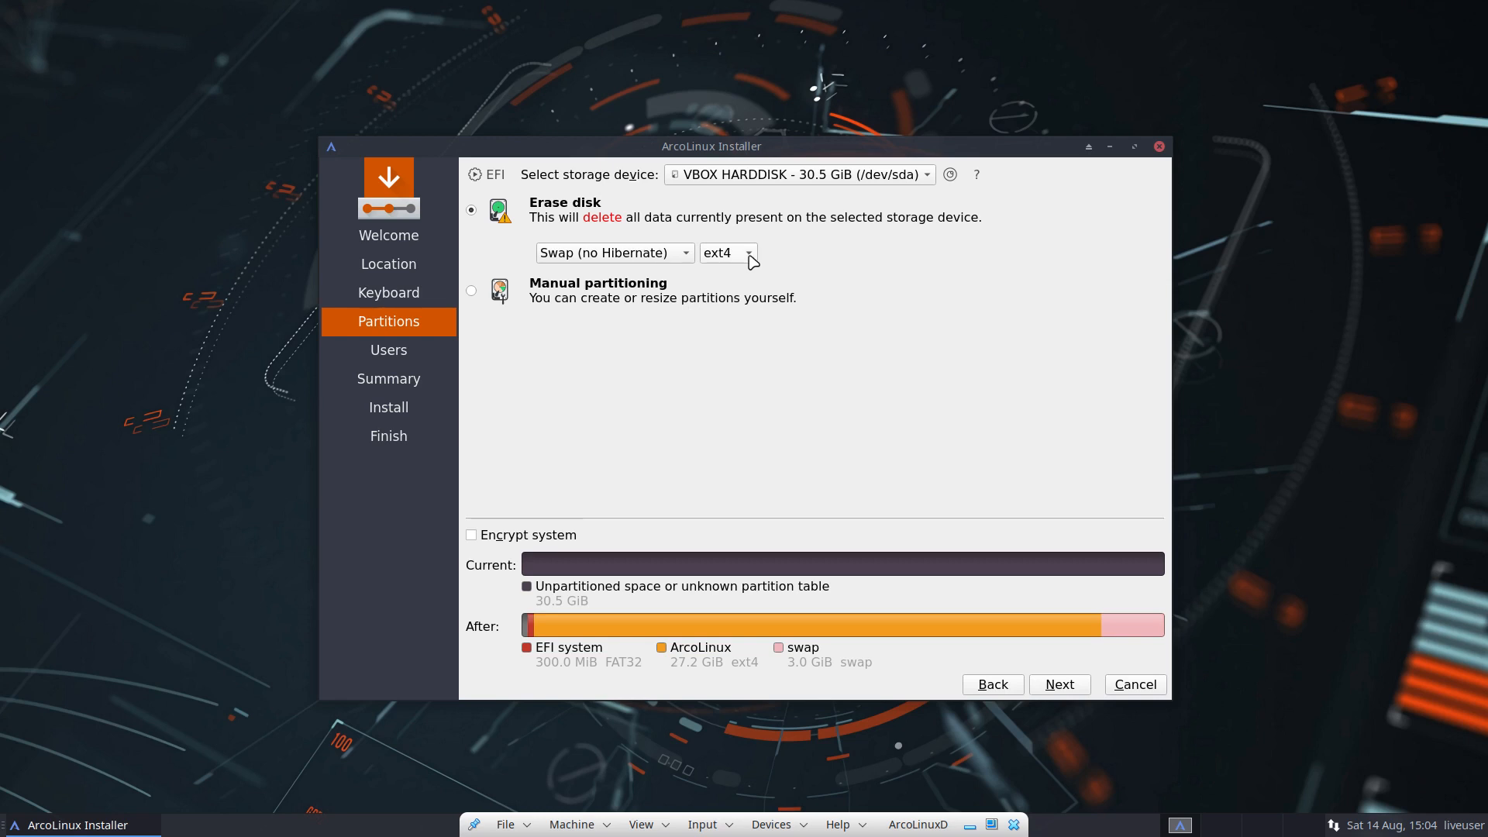
click(748, 257)
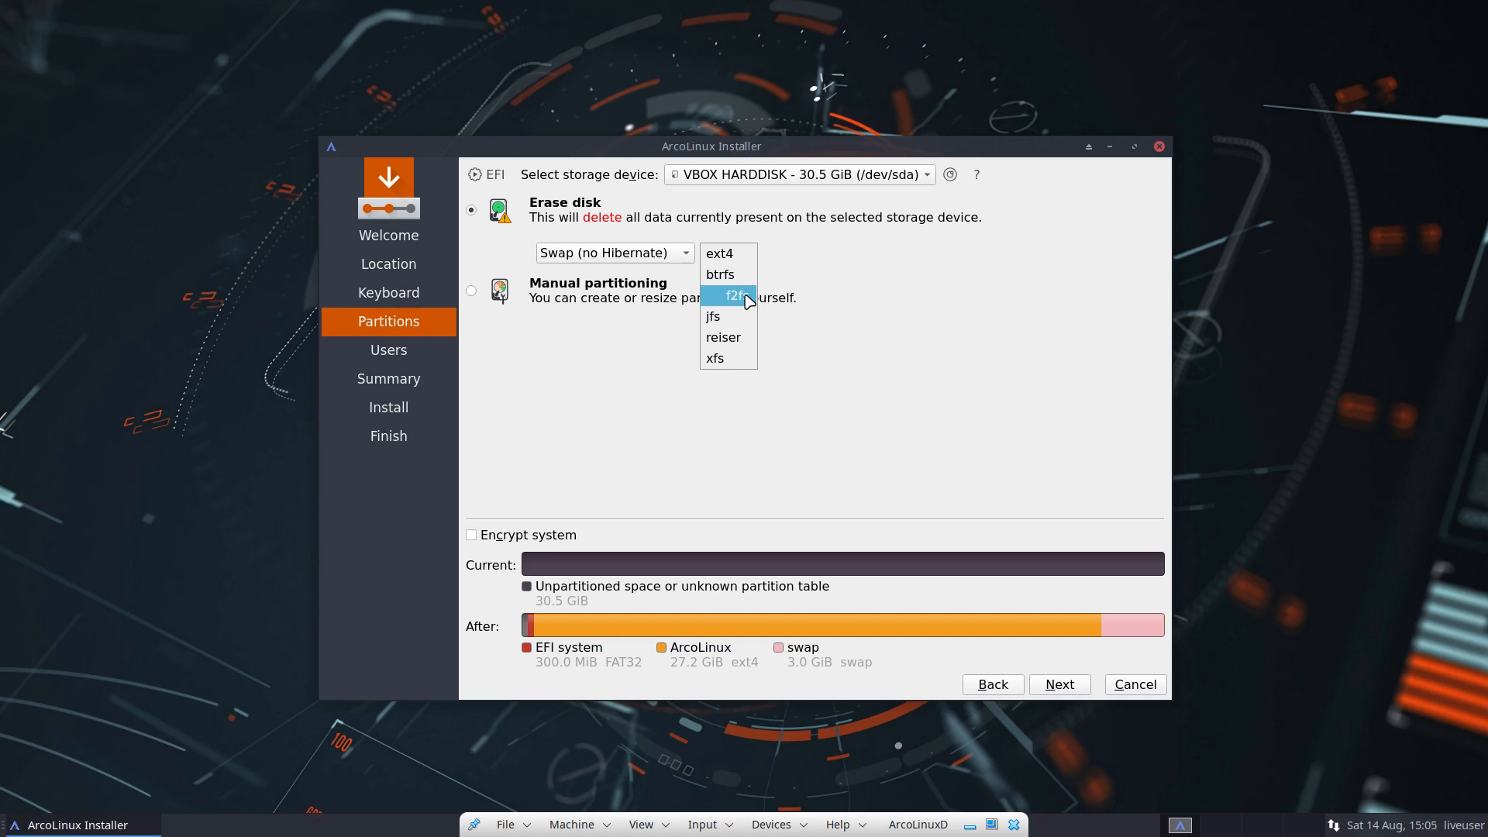
click(823, 311)
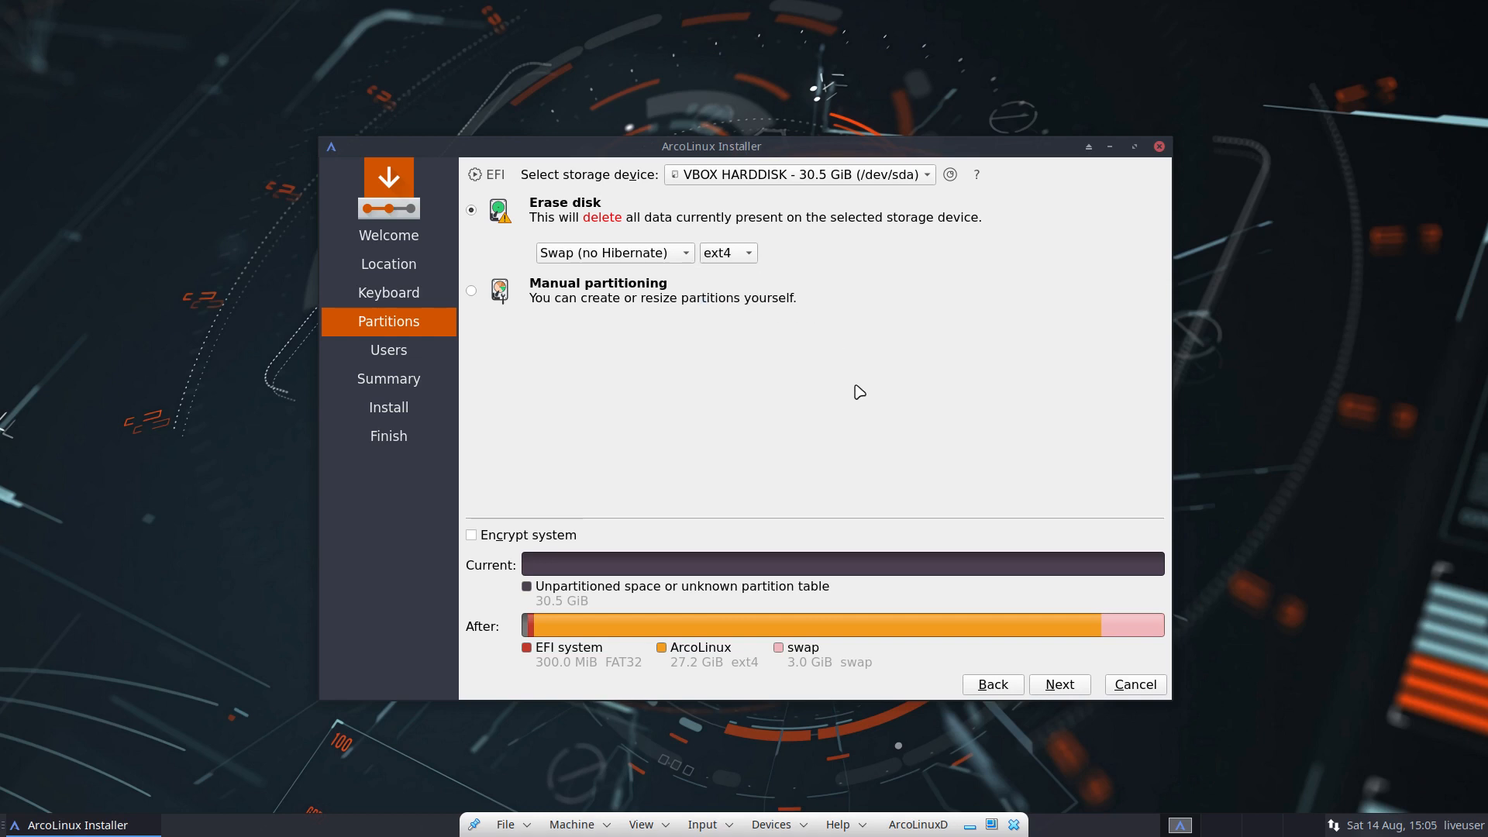
click(1058, 684)
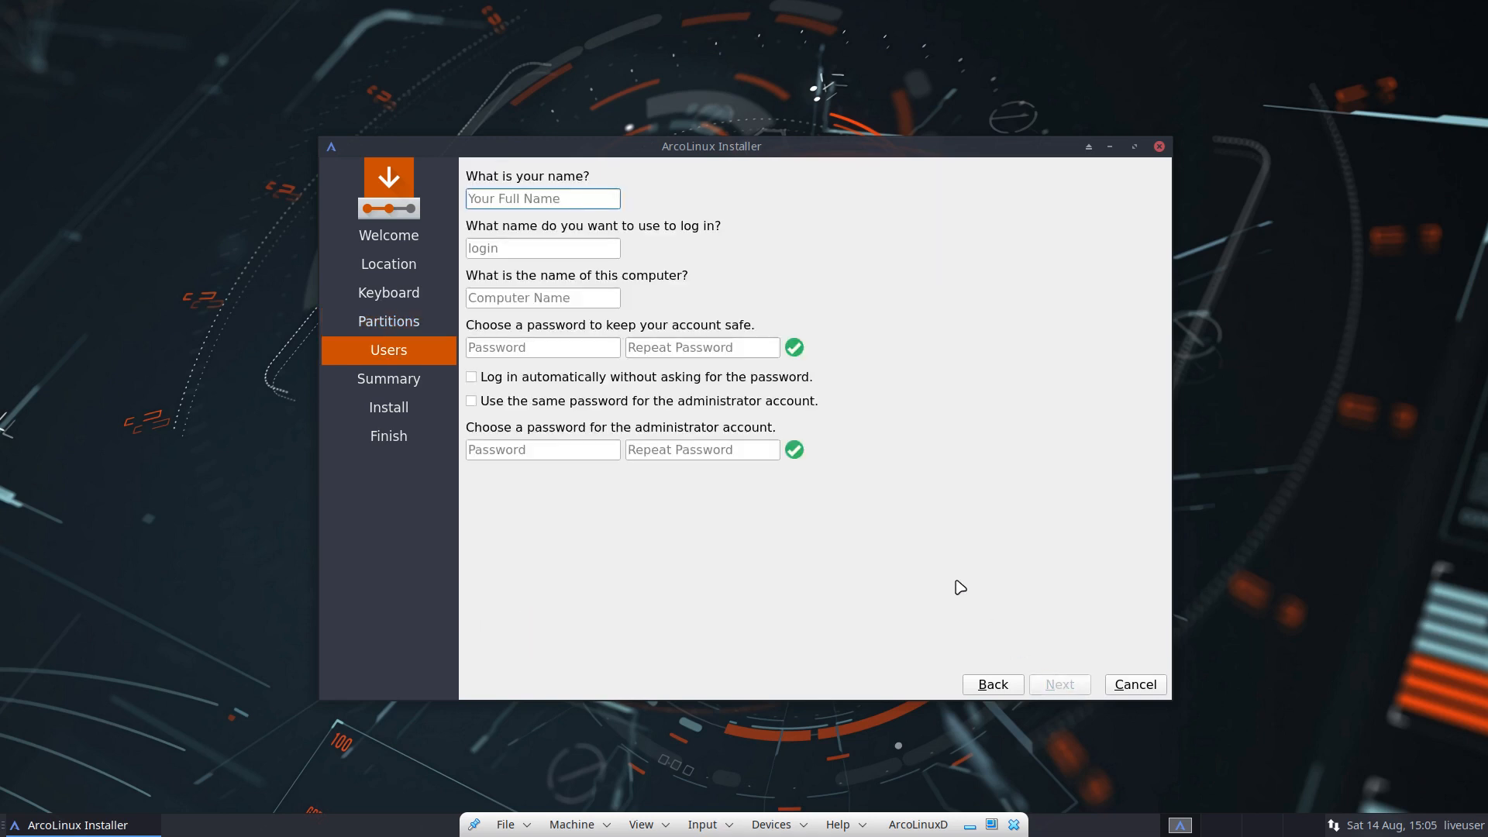
Step: Enter the user's name and a matching password, enabling auto-login and the same admin password
key(Tab)
key(Tab)
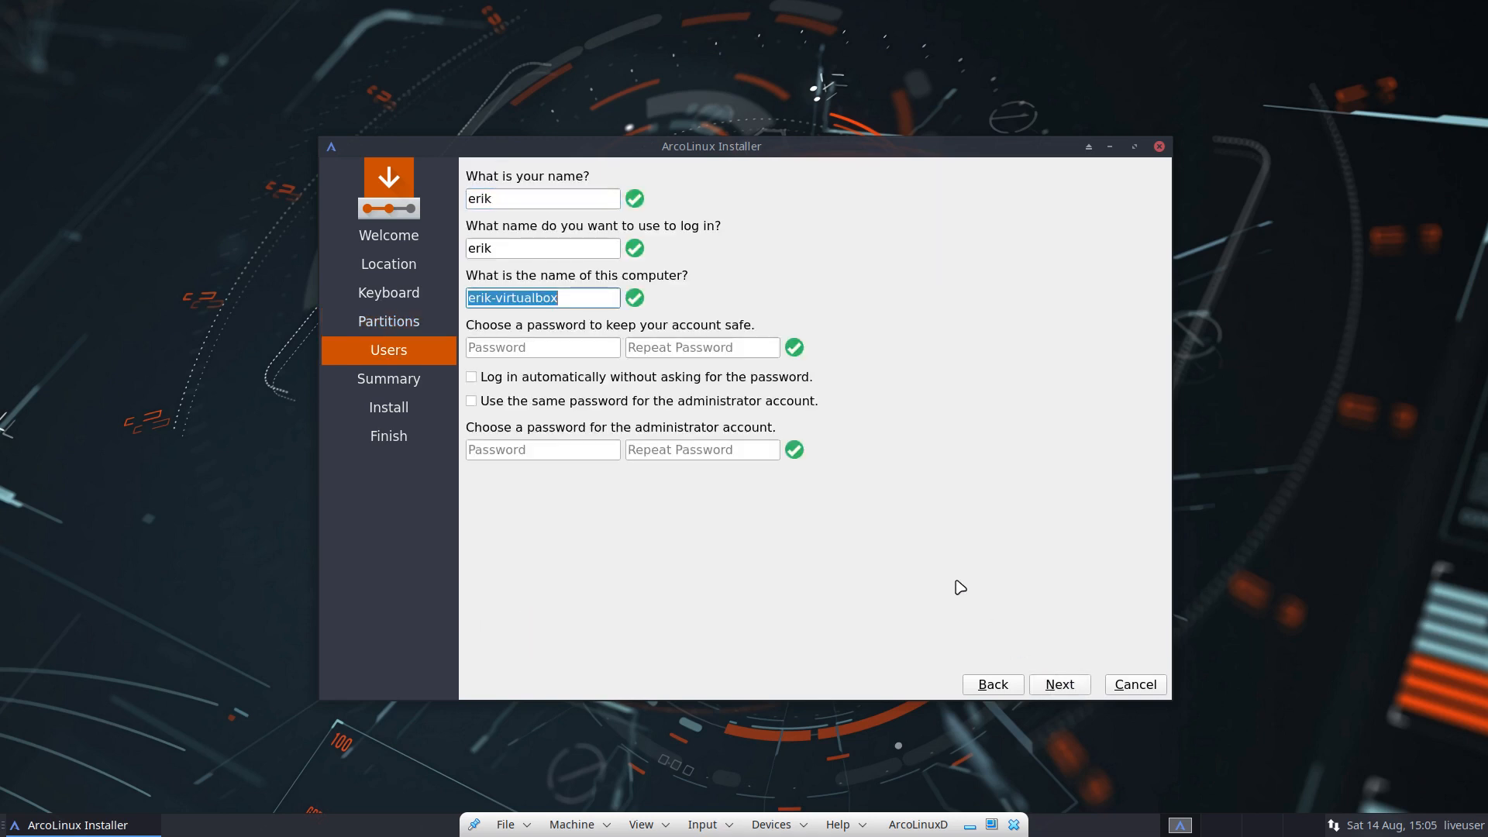
key(Tab)
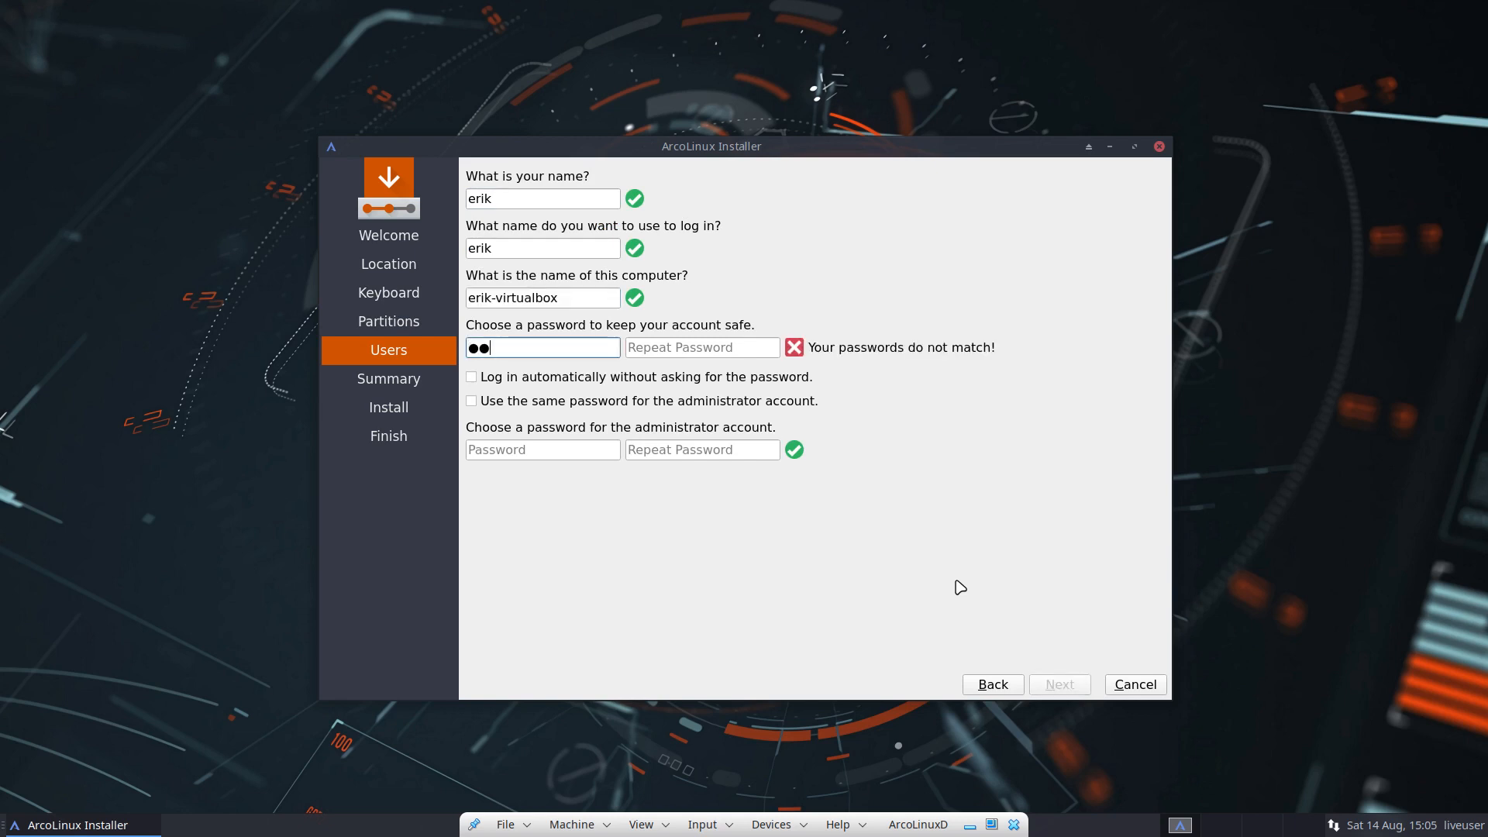
key(Tab)
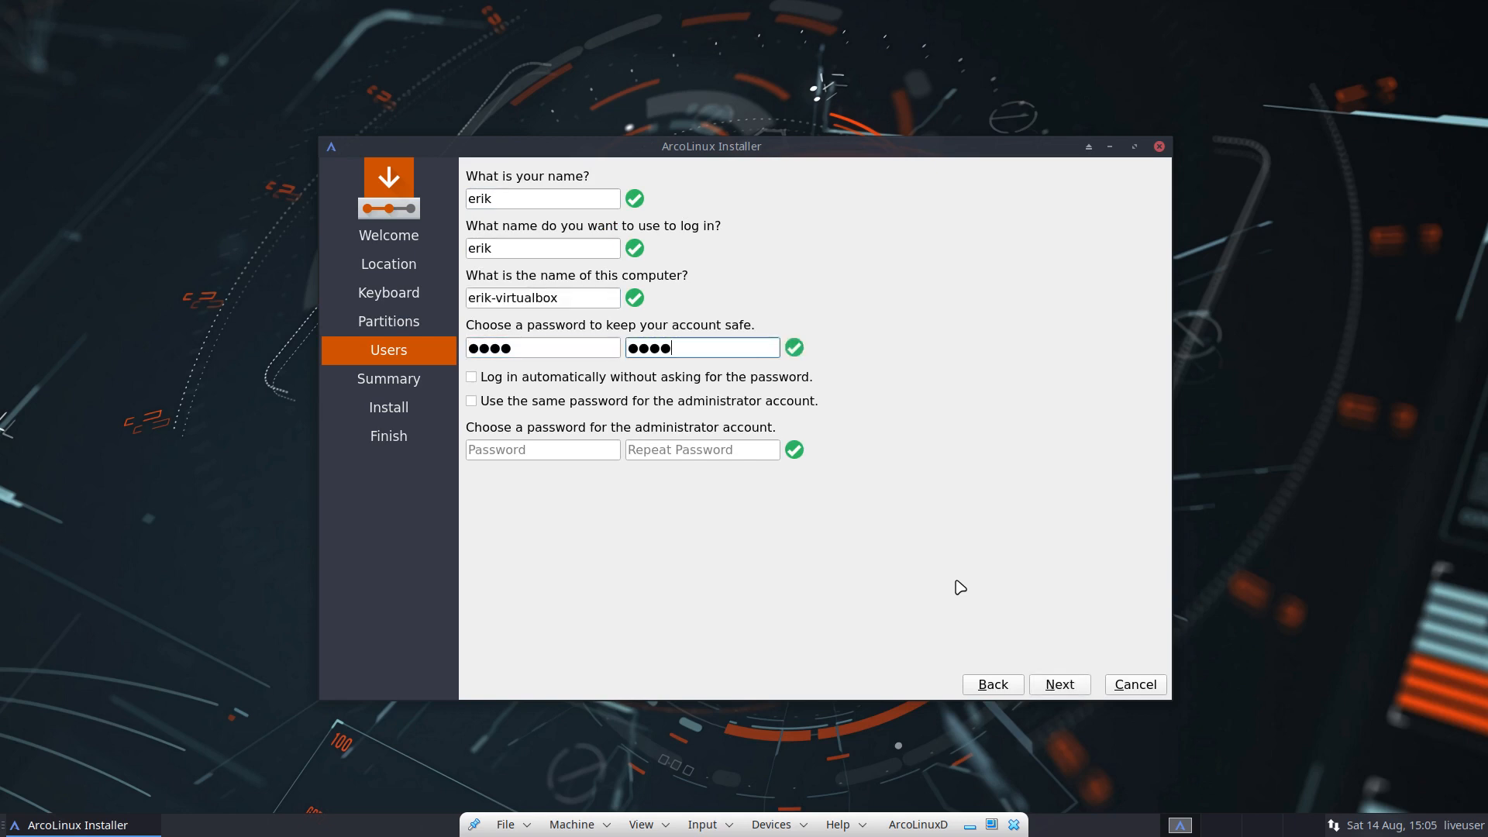
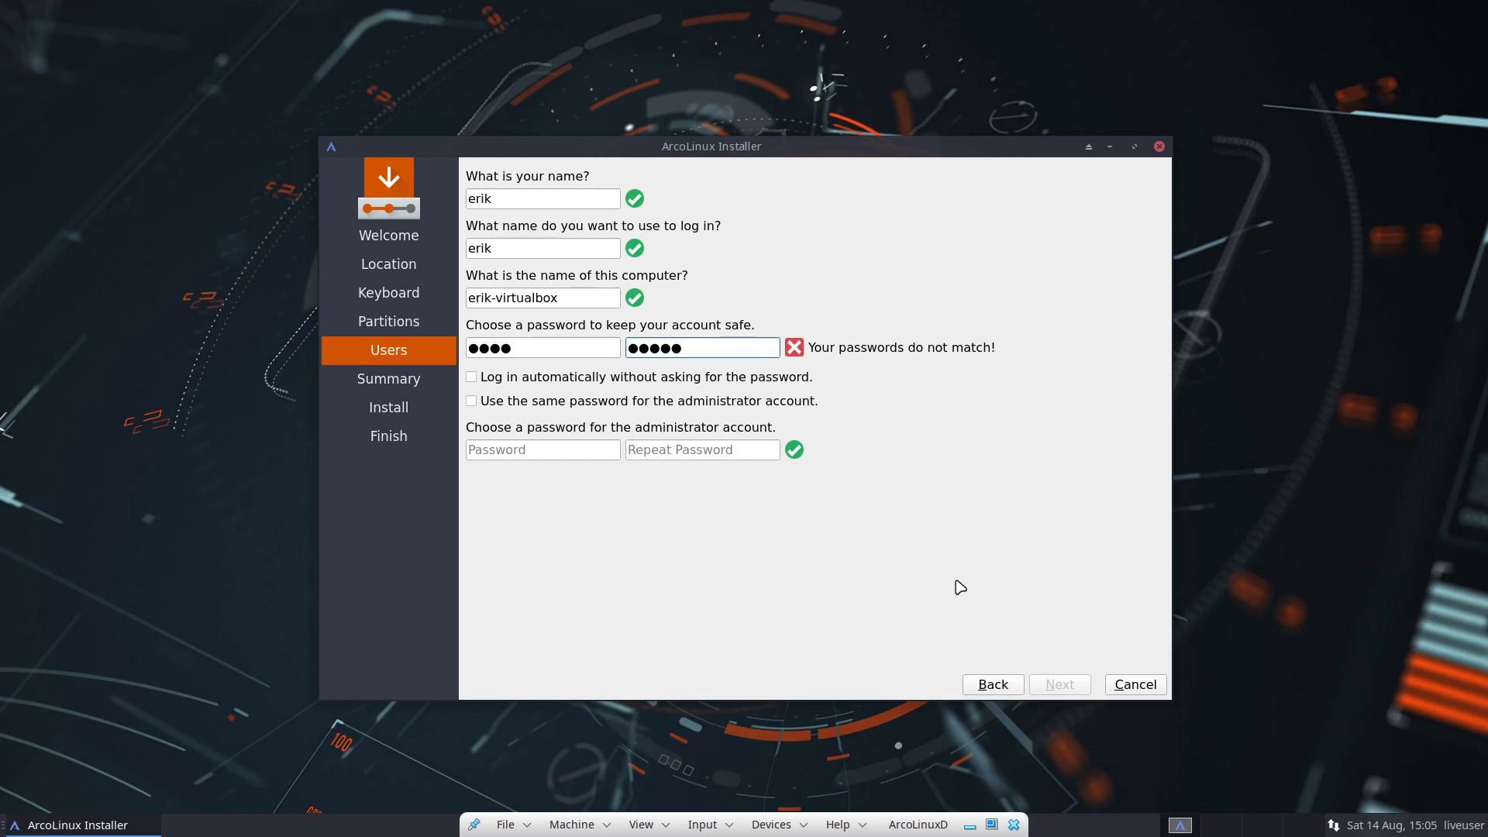
key(BackSpace)
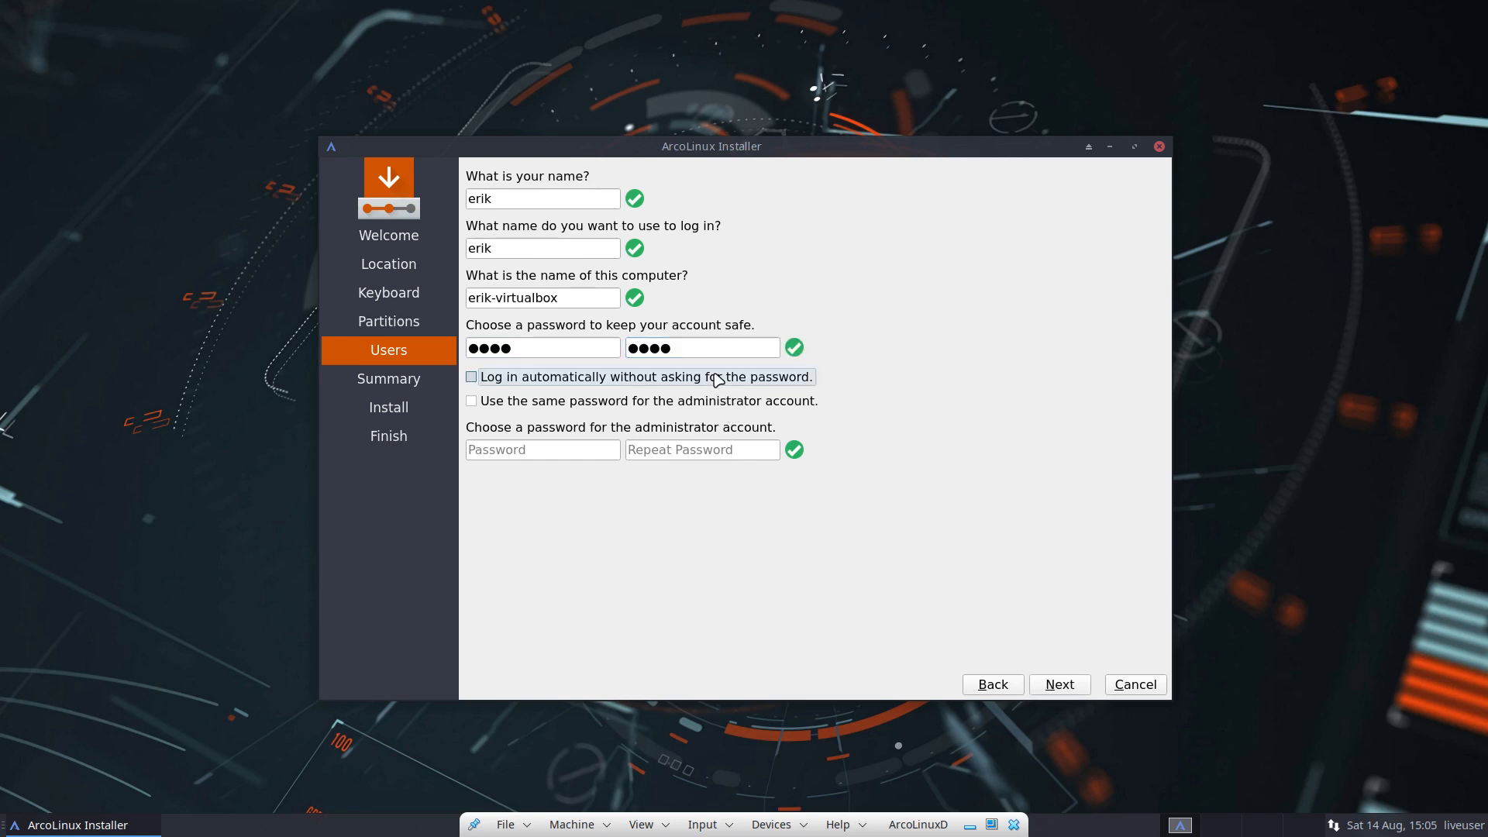
click(717, 379)
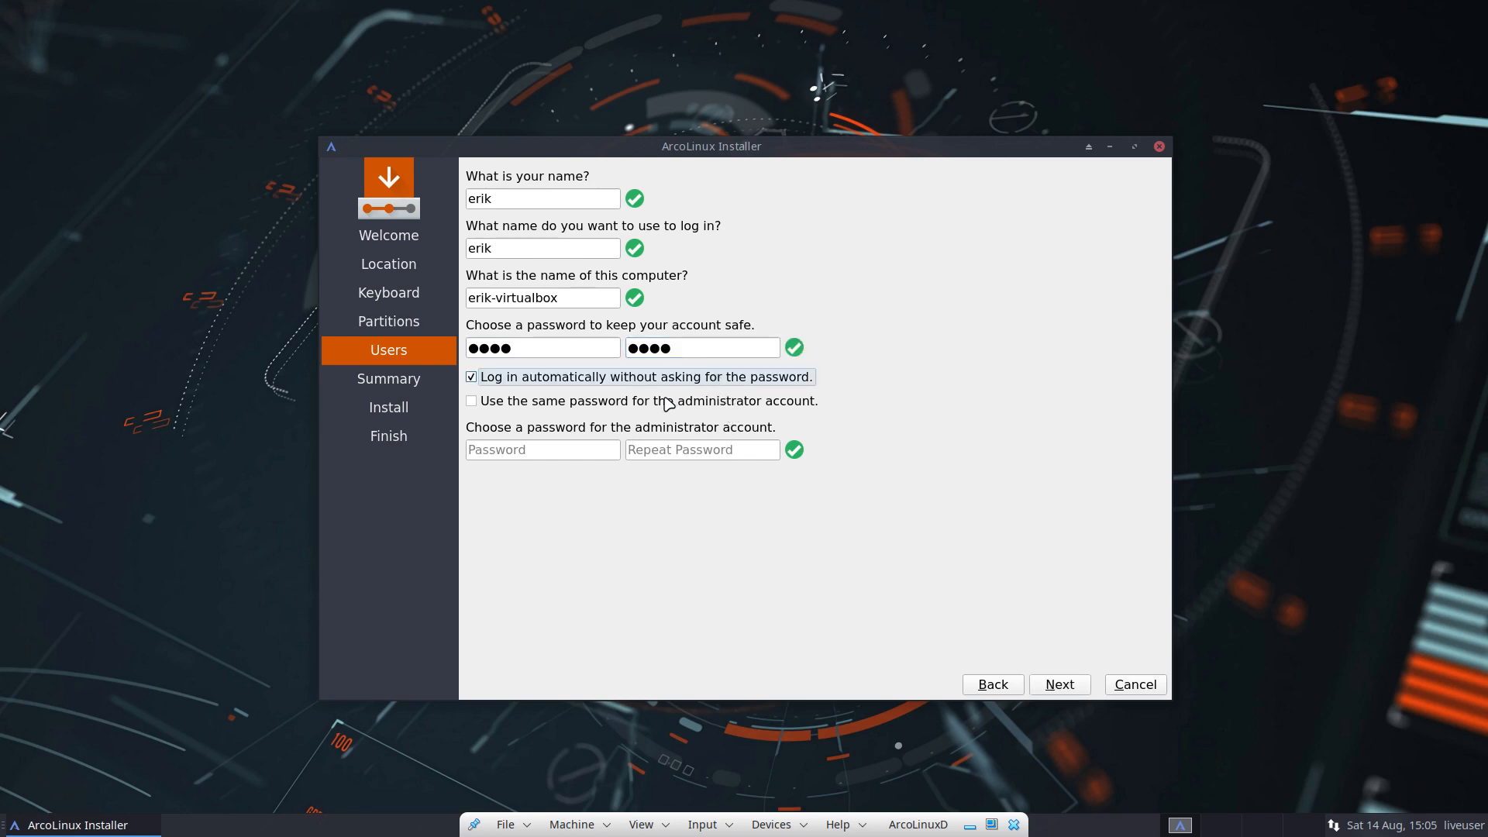
click(712, 402)
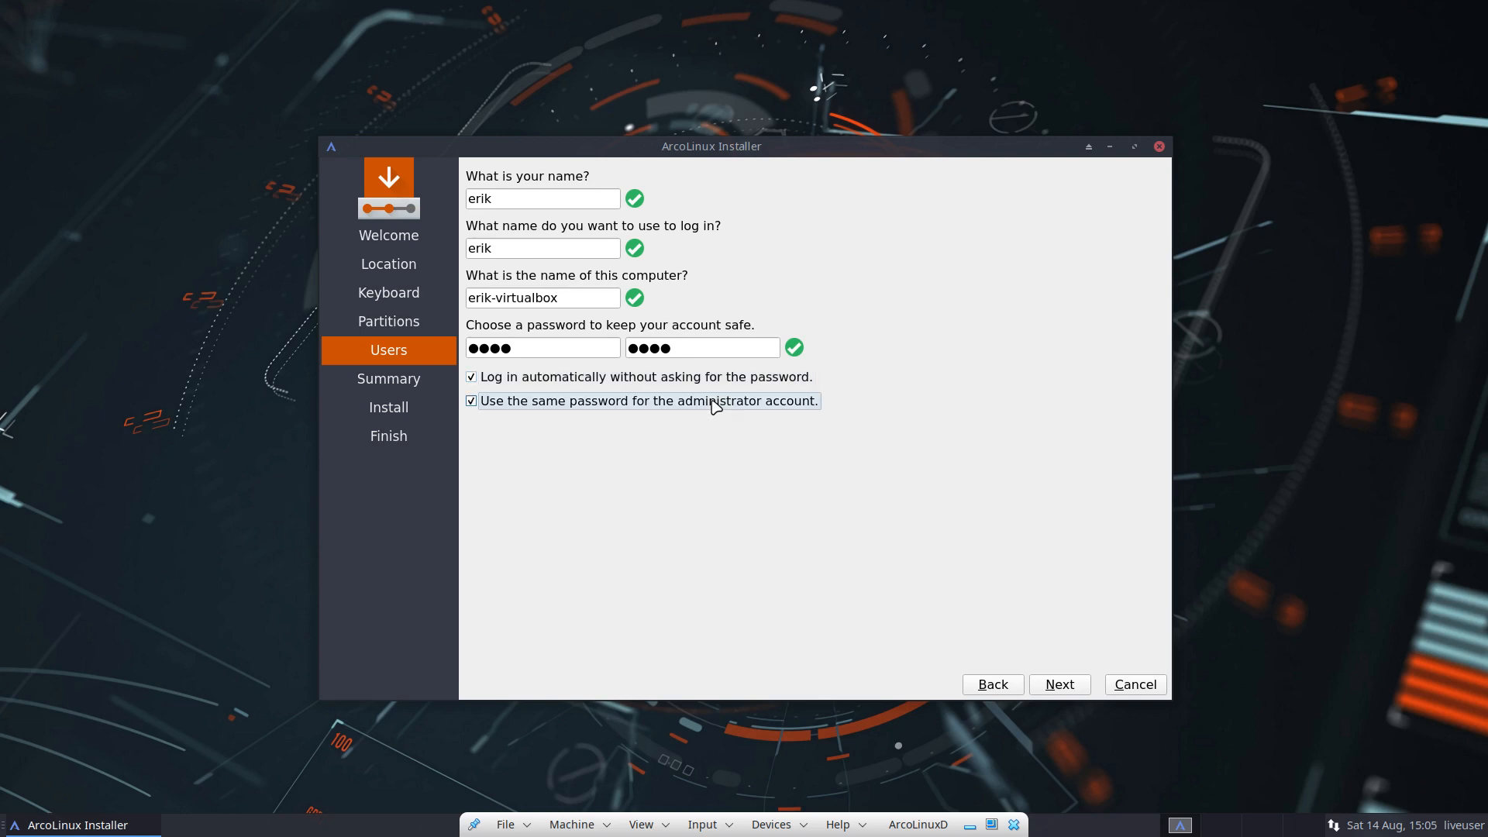
click(1059, 685)
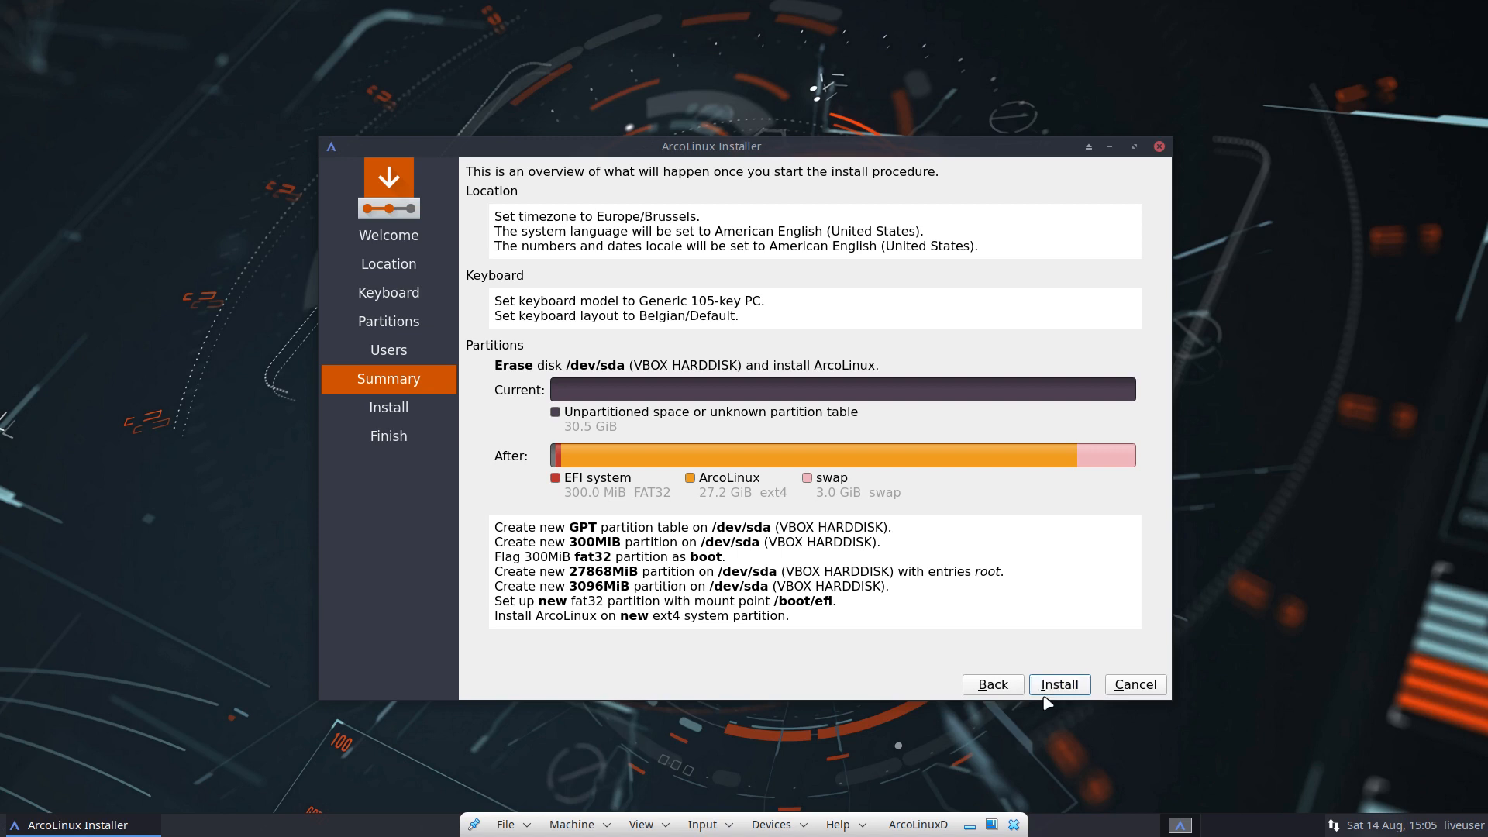
Step: Begin the ArcoLinux install from the Summary page, accepting the irreversible changes to /dev/sda
click(1069, 688)
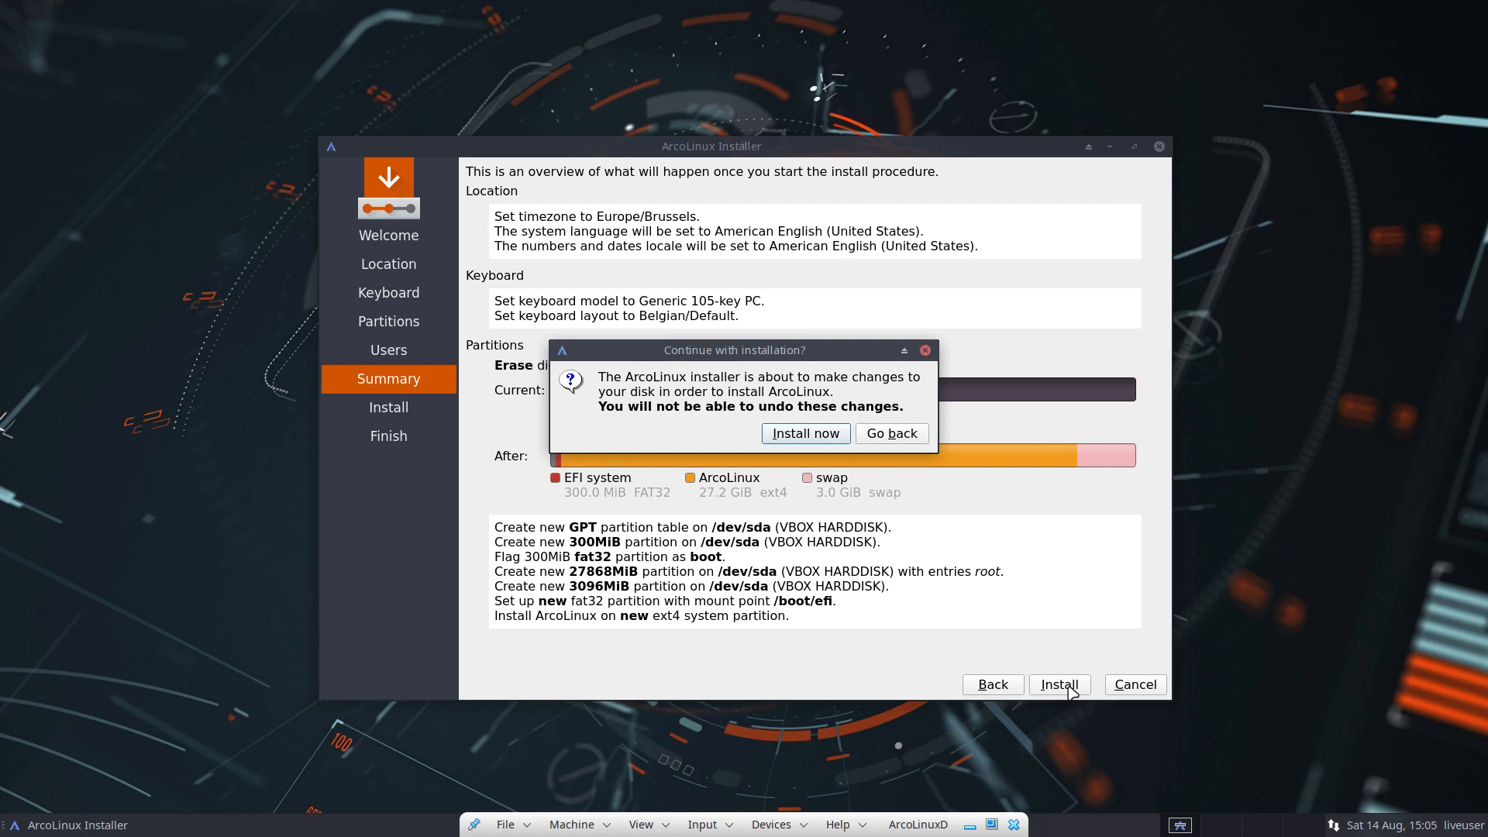
click(836, 433)
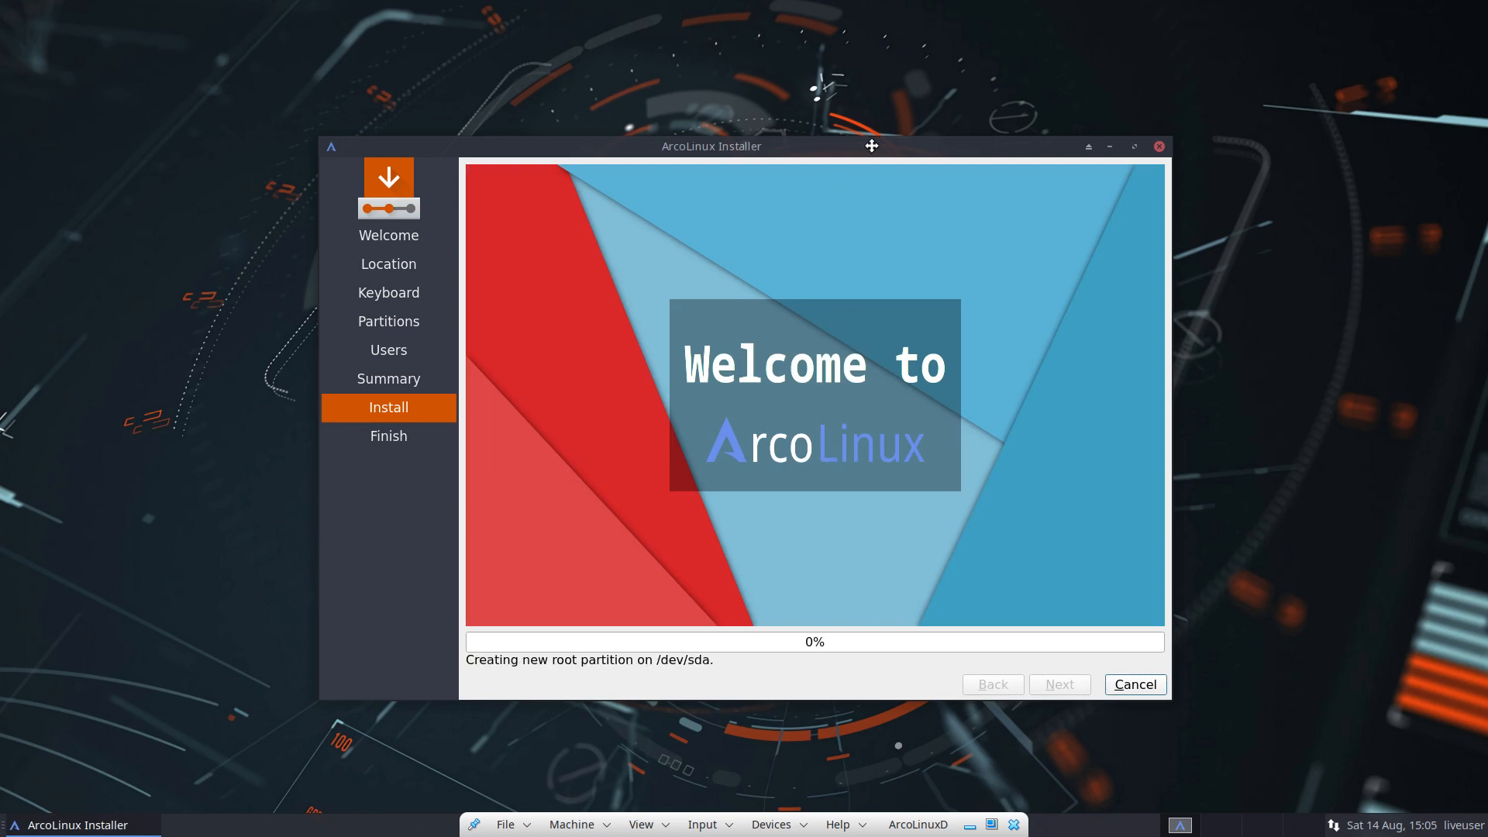
Step: Reposition the installer window while the install reaches 96%, then exit VM full screen
drag(870, 146, 1152, 80)
drag(996, 82, 689, 90)
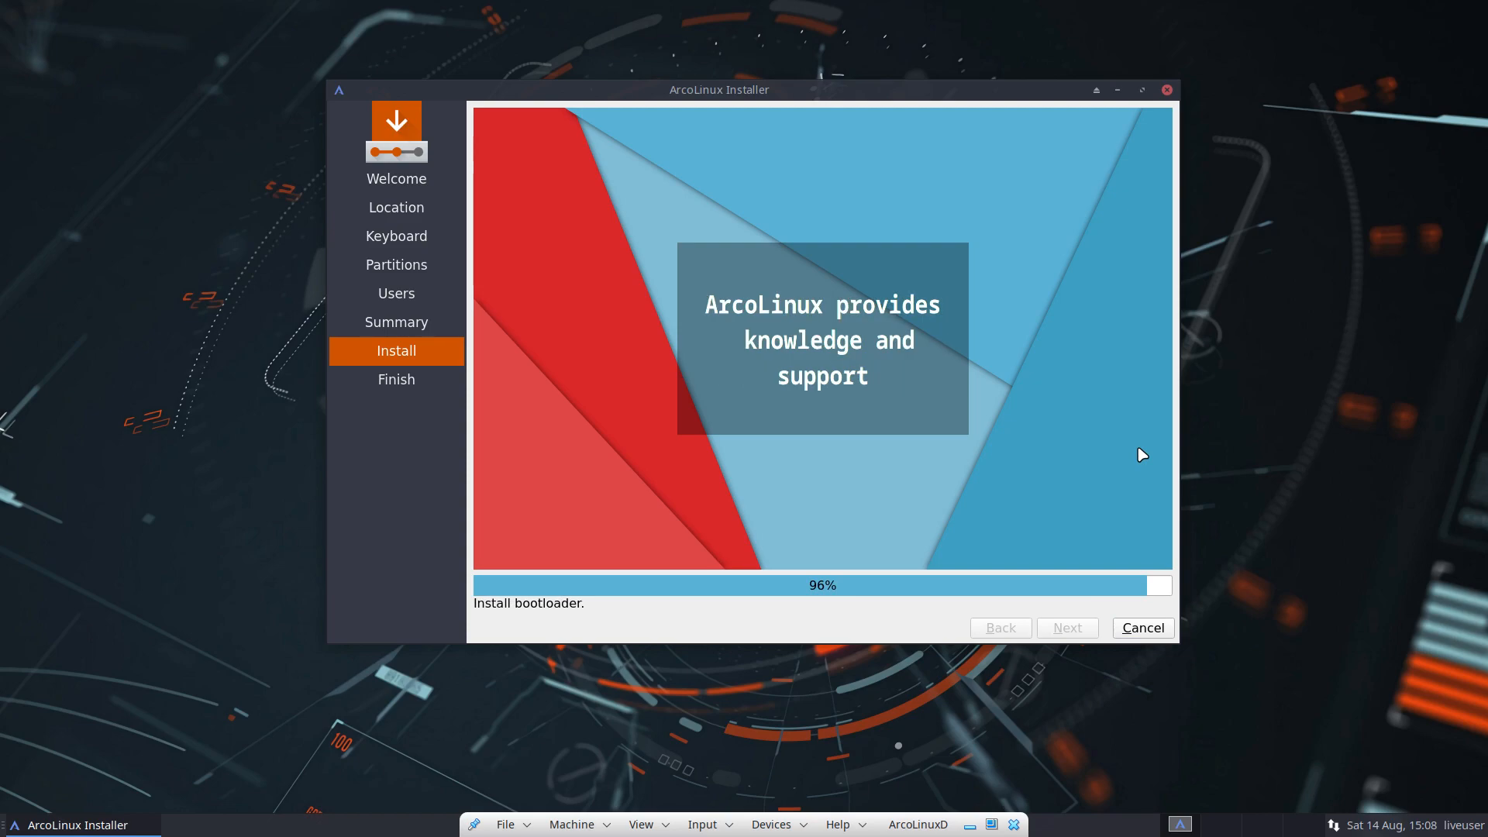
key(ctrl+f)
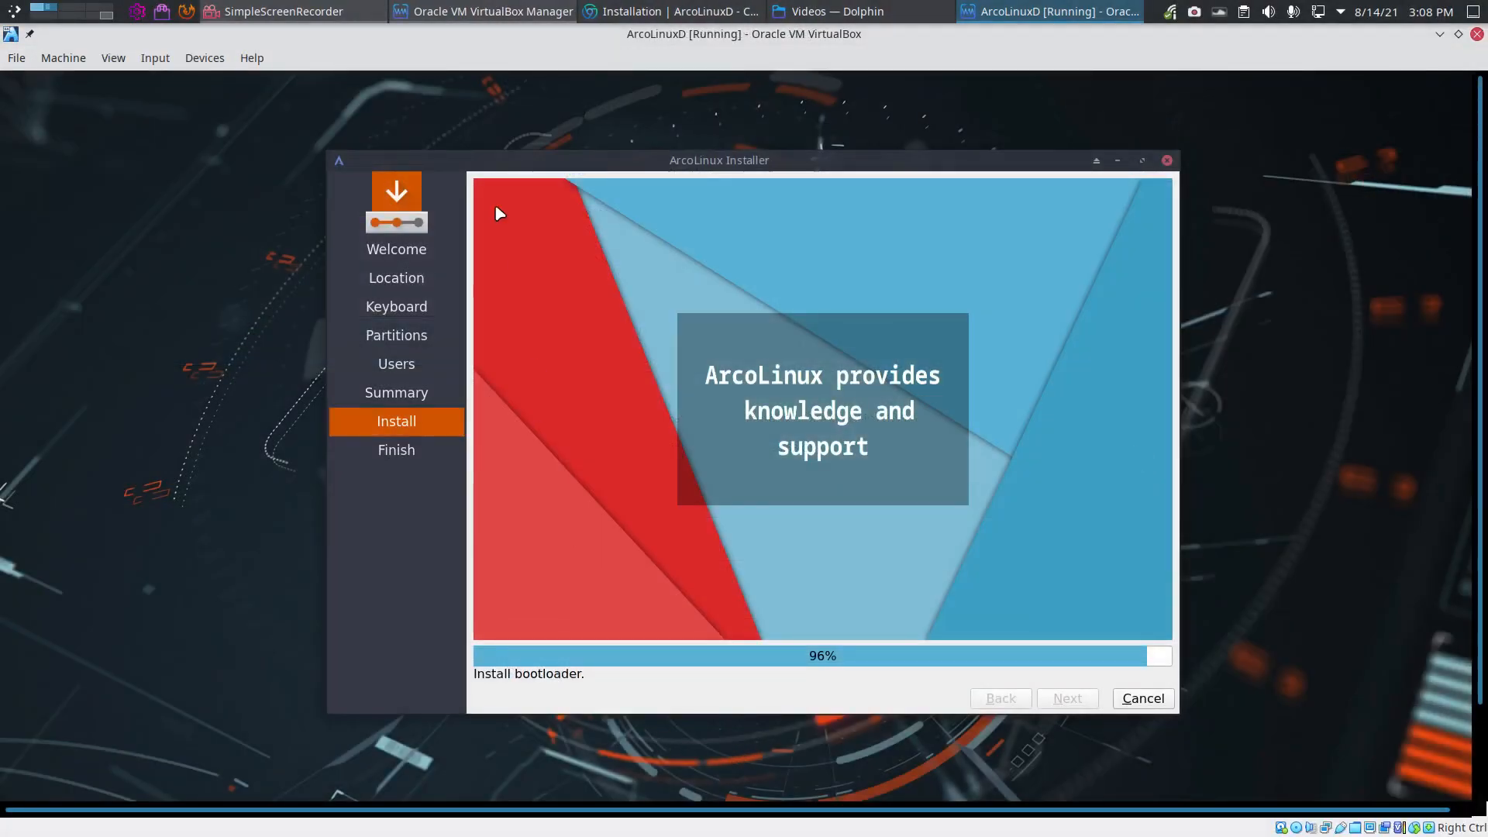
Step: In Chromium, open the ArcoLinuxD home page and its Learning Path page in a new tab
click(667, 13)
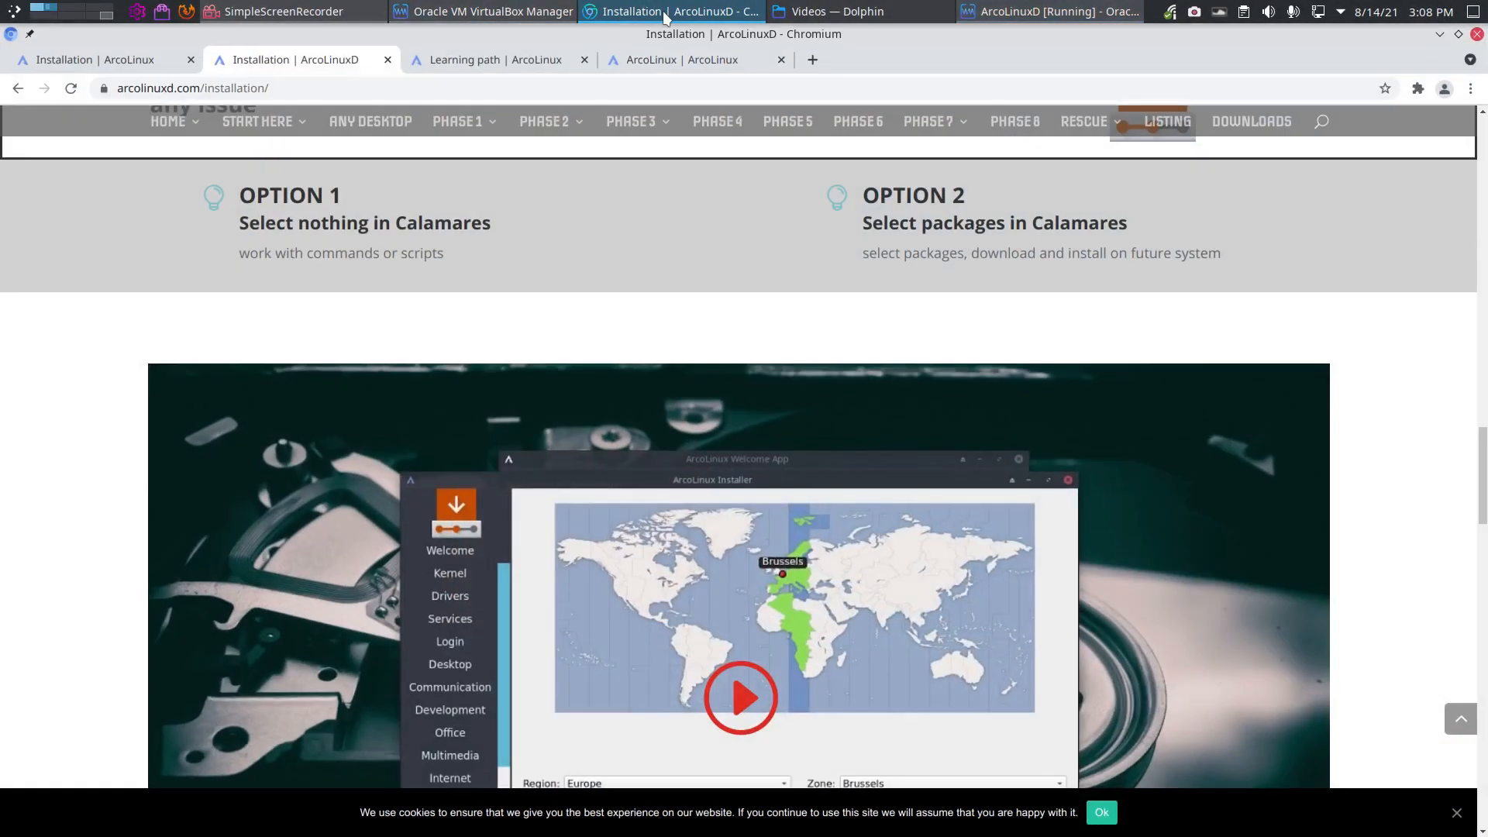
scroll(413, 274, up, 10)
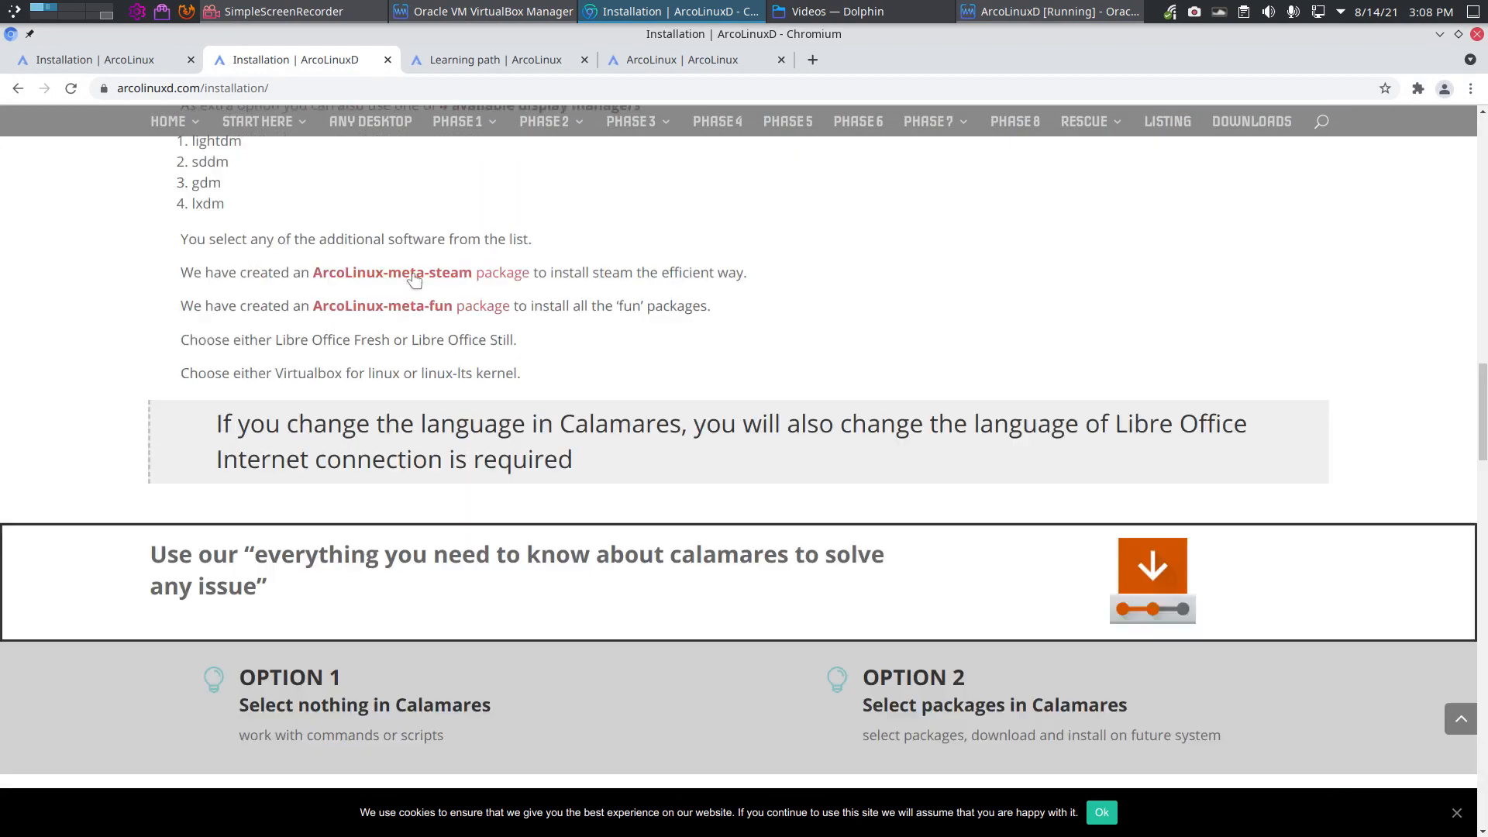
scroll(413, 279, up, 15)
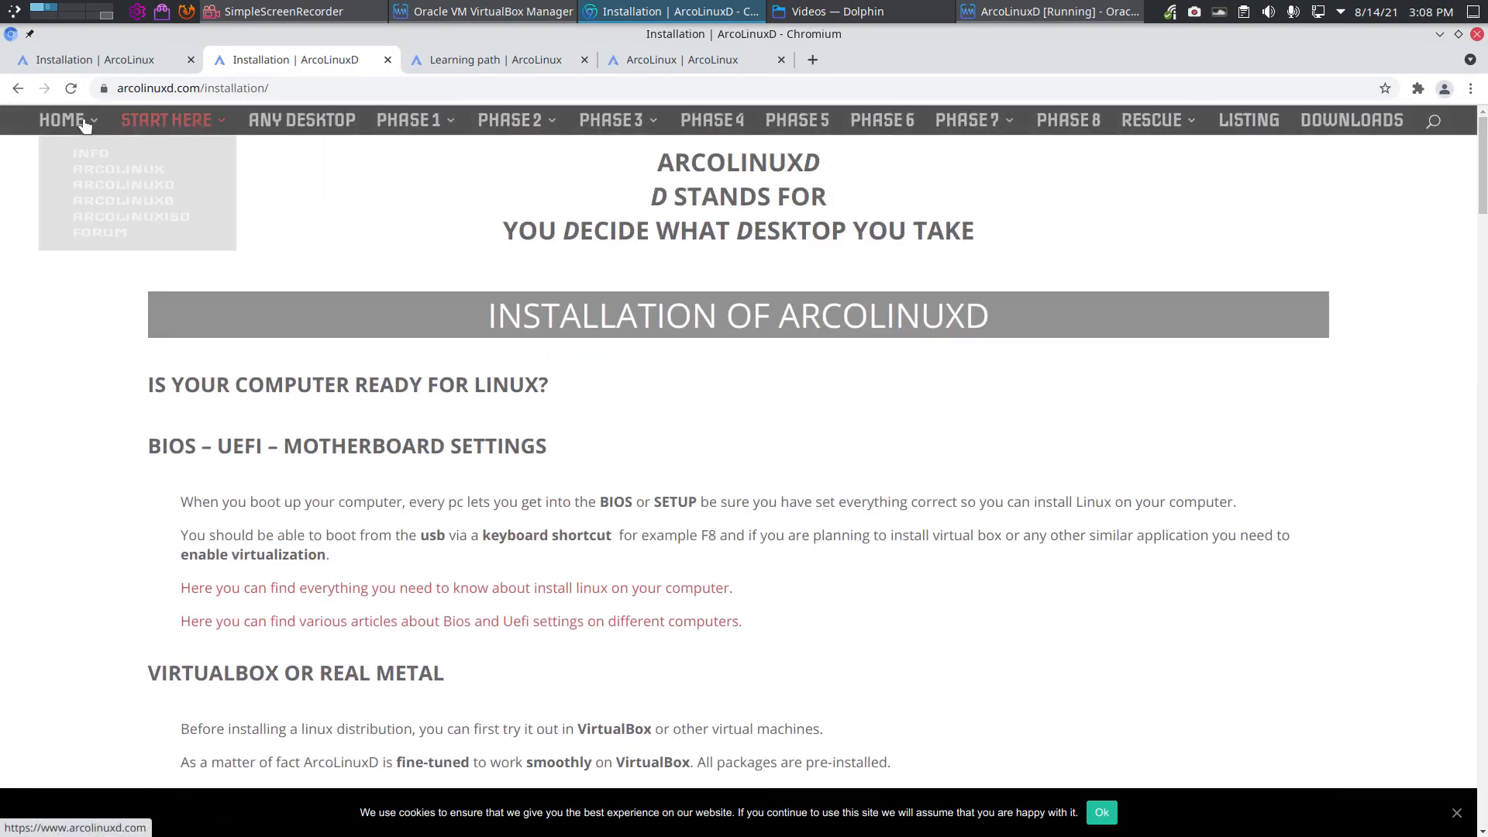
mouse_move(74, 122)
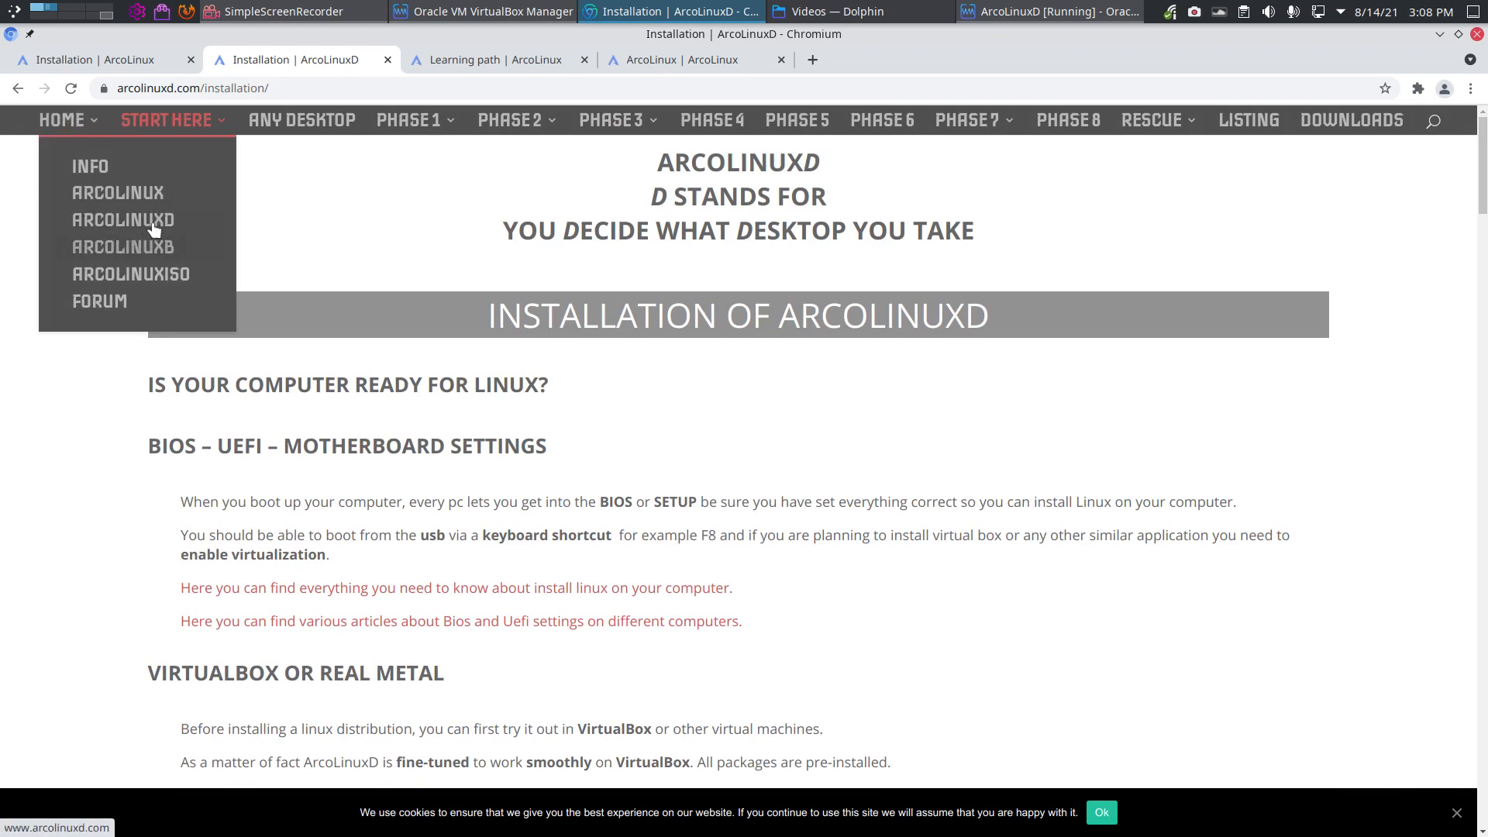
click(123, 220)
scroll(866, 641, down, 5)
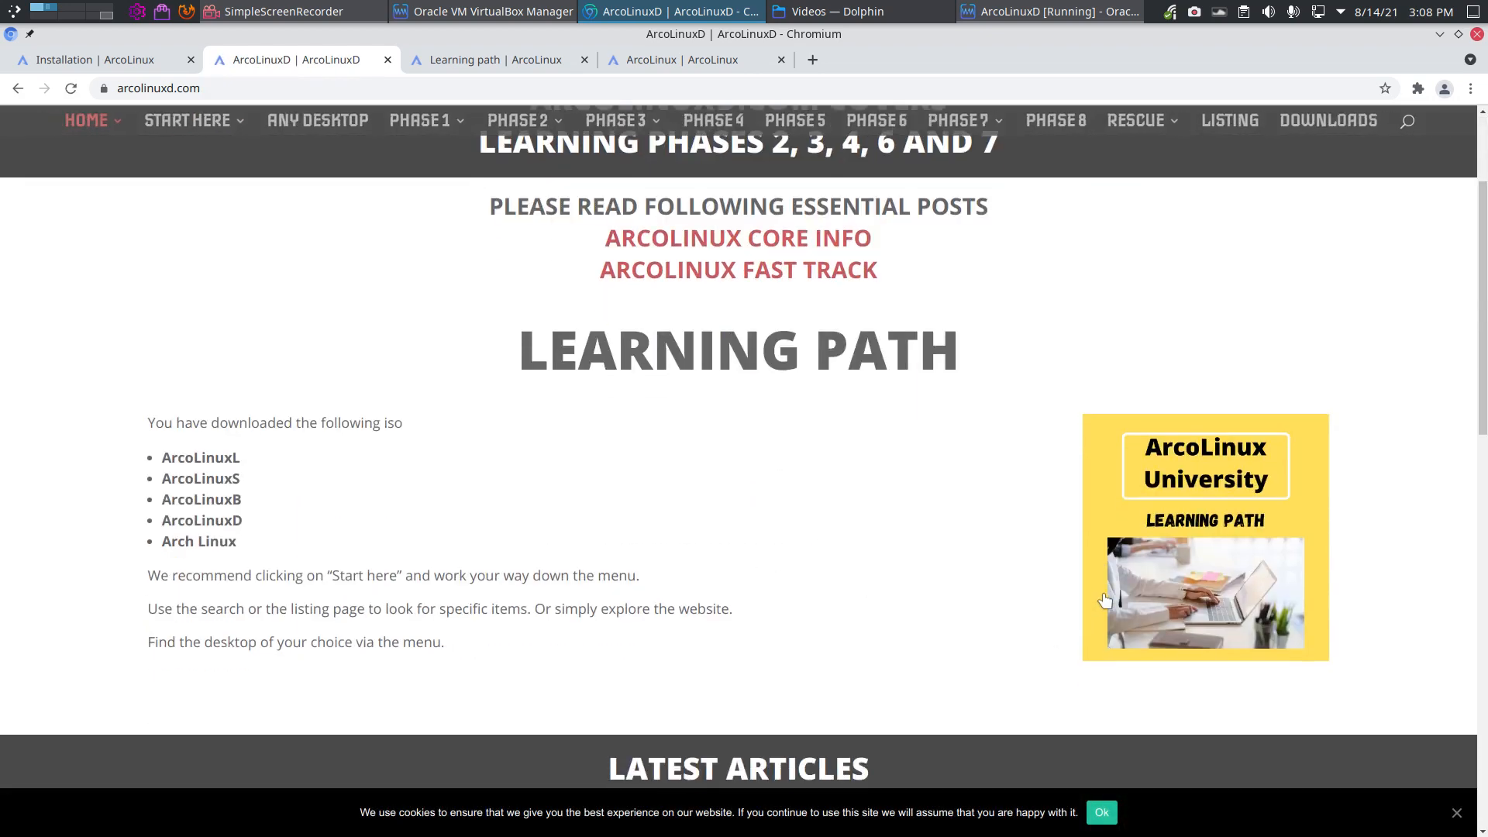
click(1150, 565)
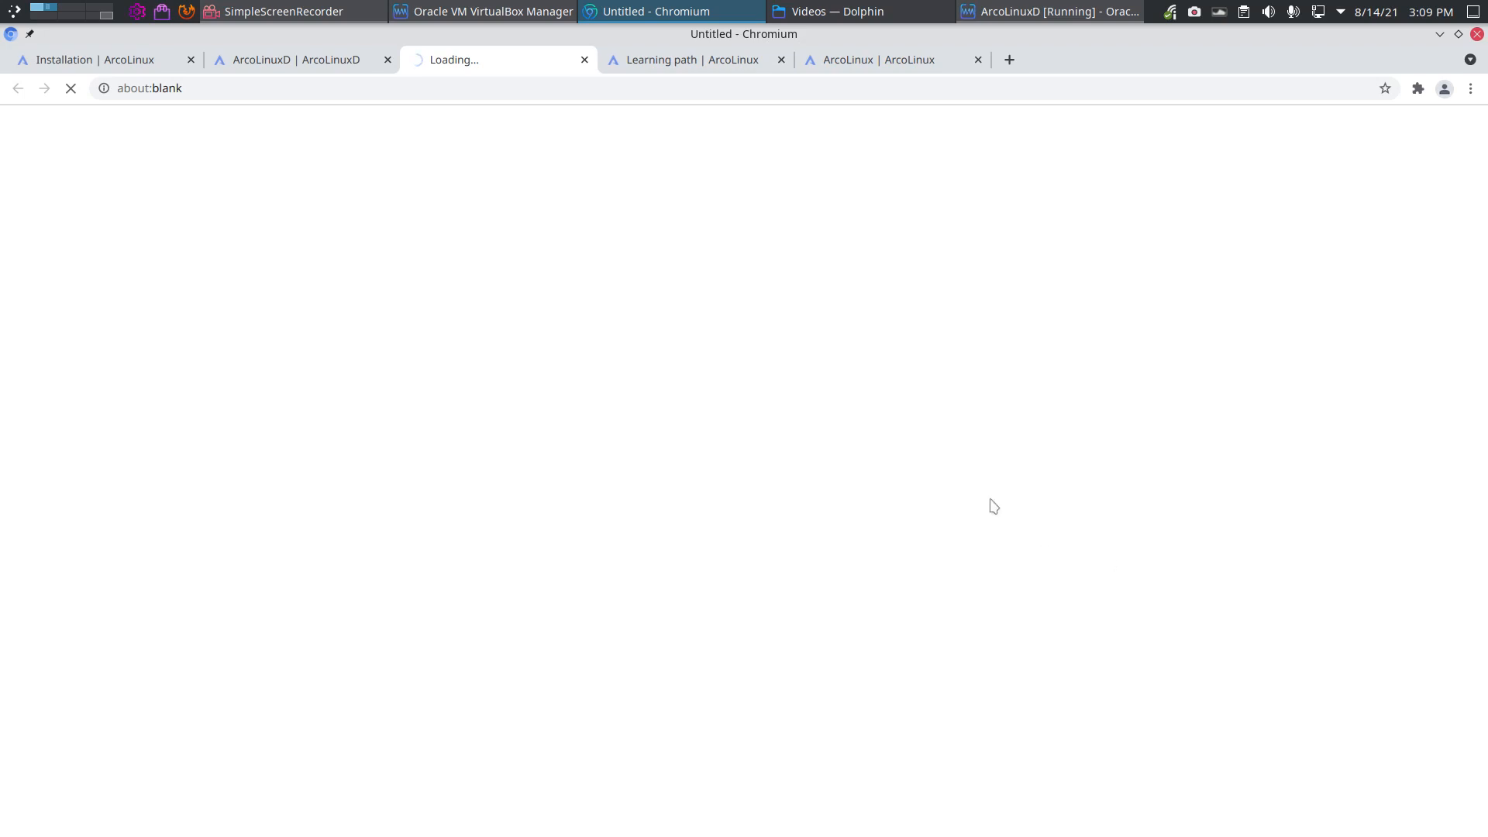
Step: Highlight Phase 6's ArcoLinuxD iso and Calamares options text, then minimise Chromium
scroll(924, 472, down, 3)
scroll(924, 472, down, 14)
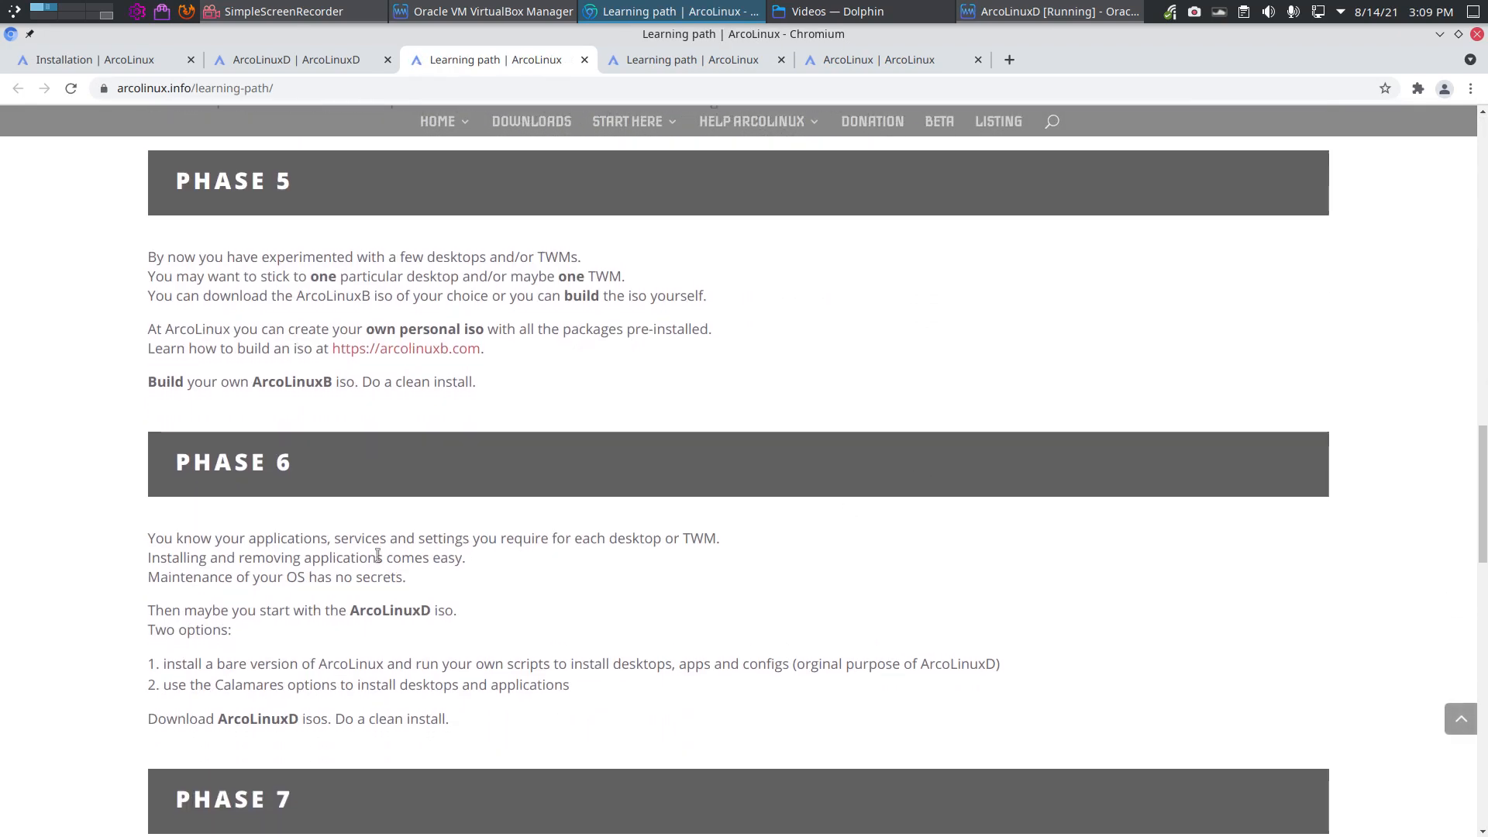
drag(346, 610, 453, 612)
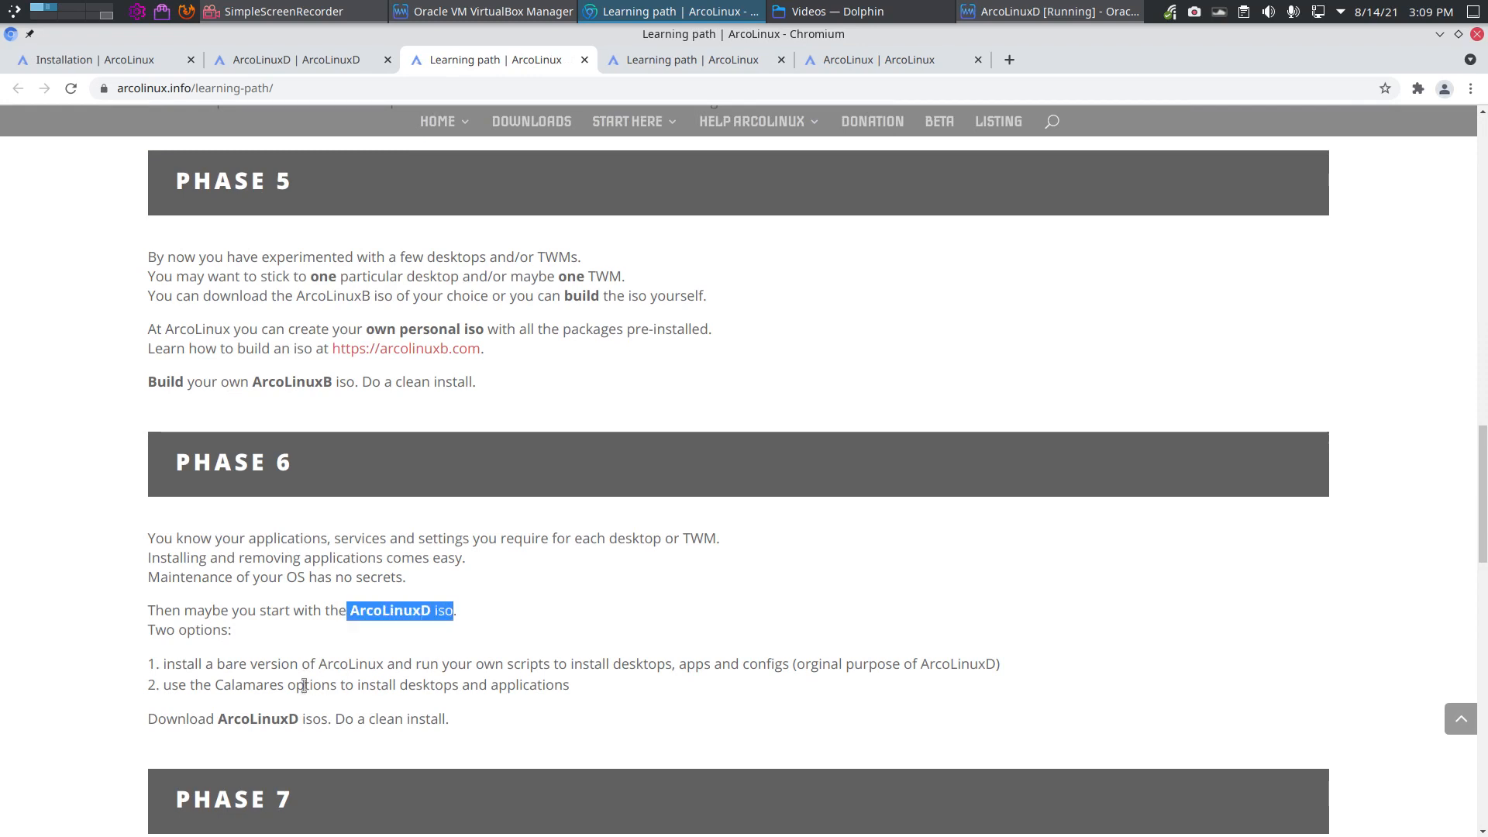
click(202, 660)
drag(202, 660, 384, 663)
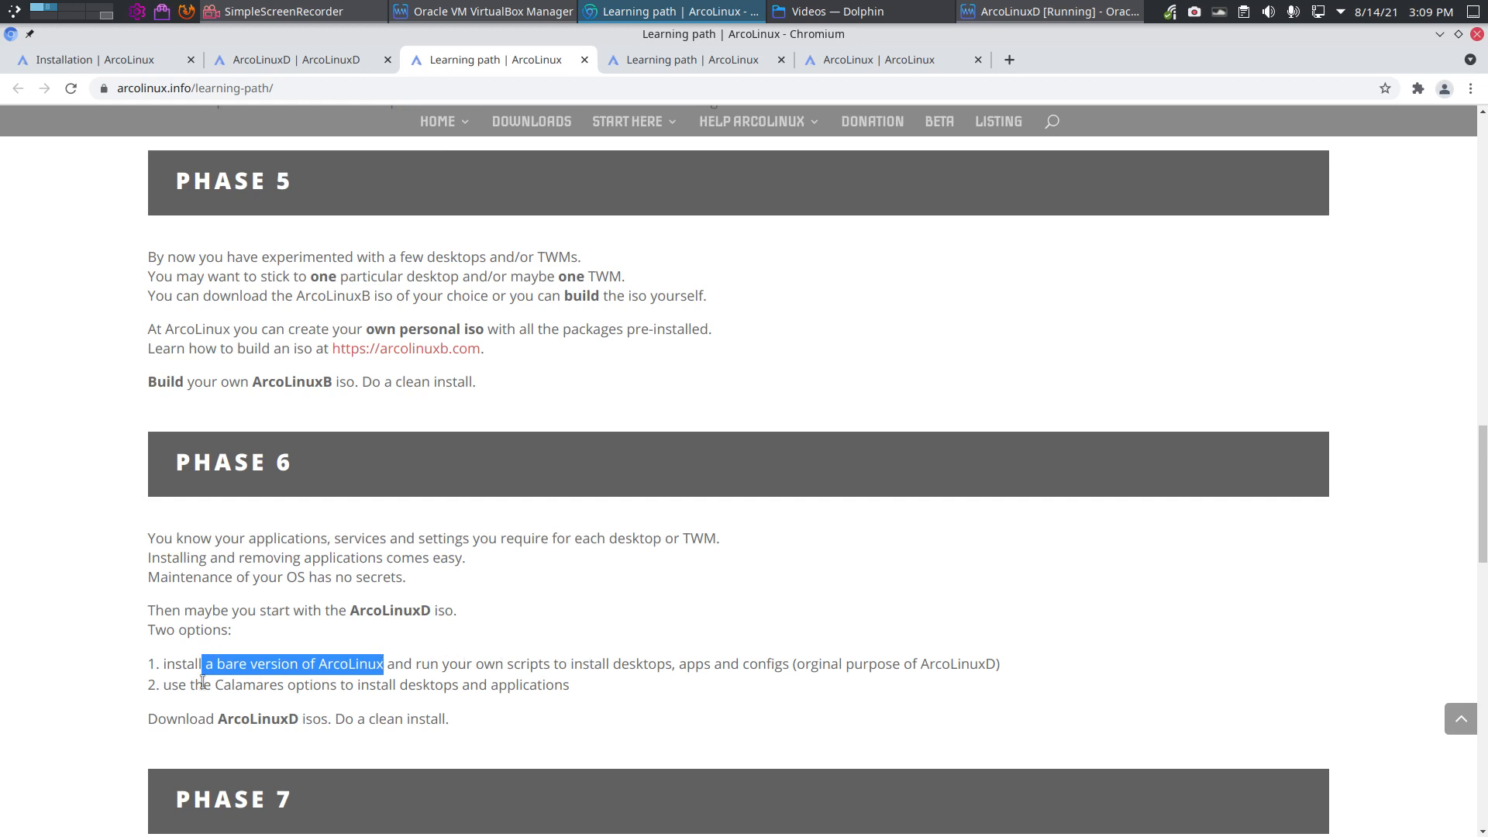
drag(193, 685, 446, 687)
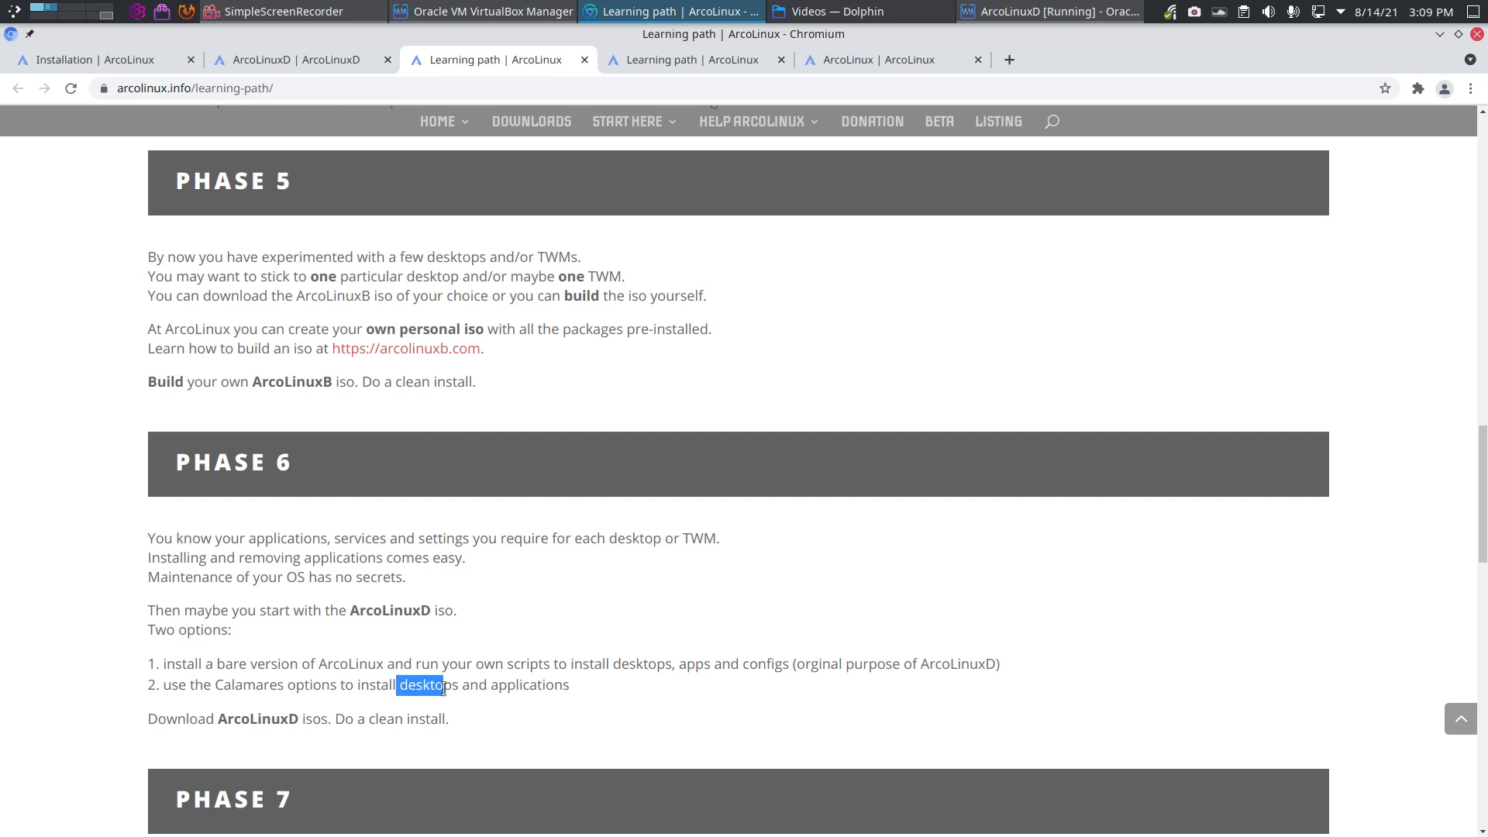
click(1439, 34)
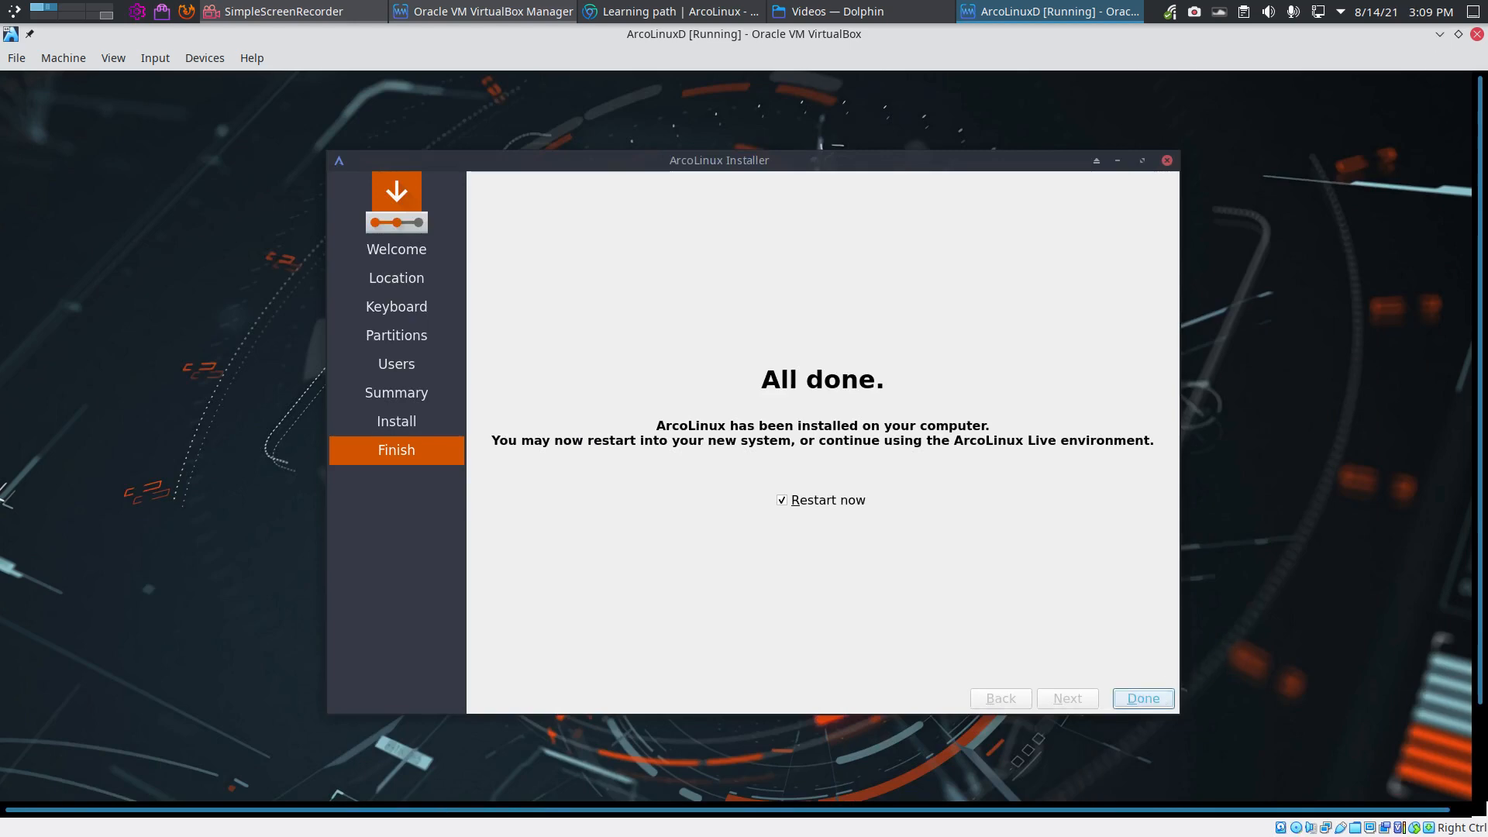
Step: Finish the installer with Restart now, boot the default GRUB entry, and return to full screen
click(1143, 698)
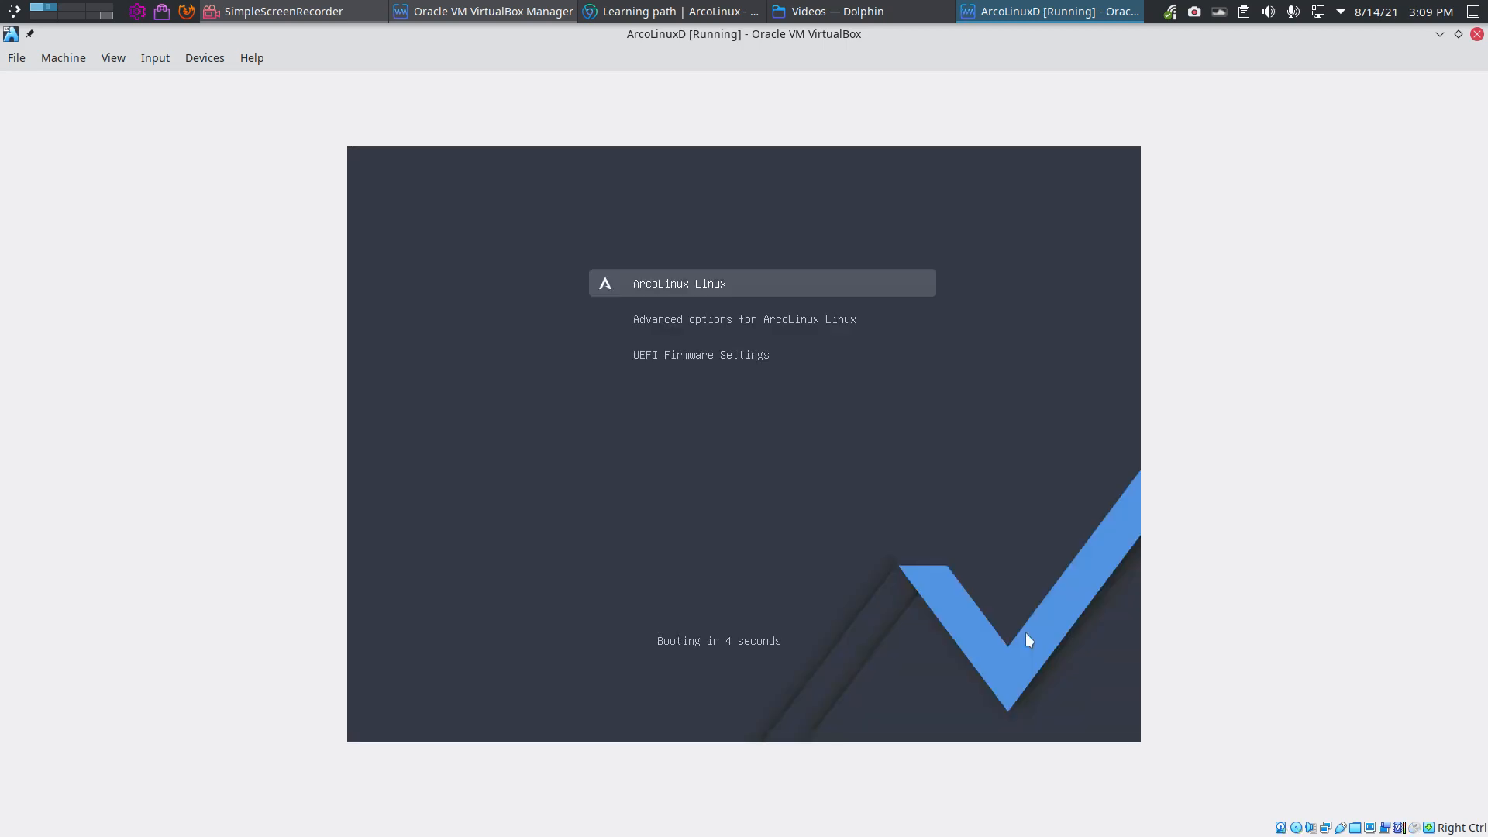
key(Return)
key(Control_R+f)
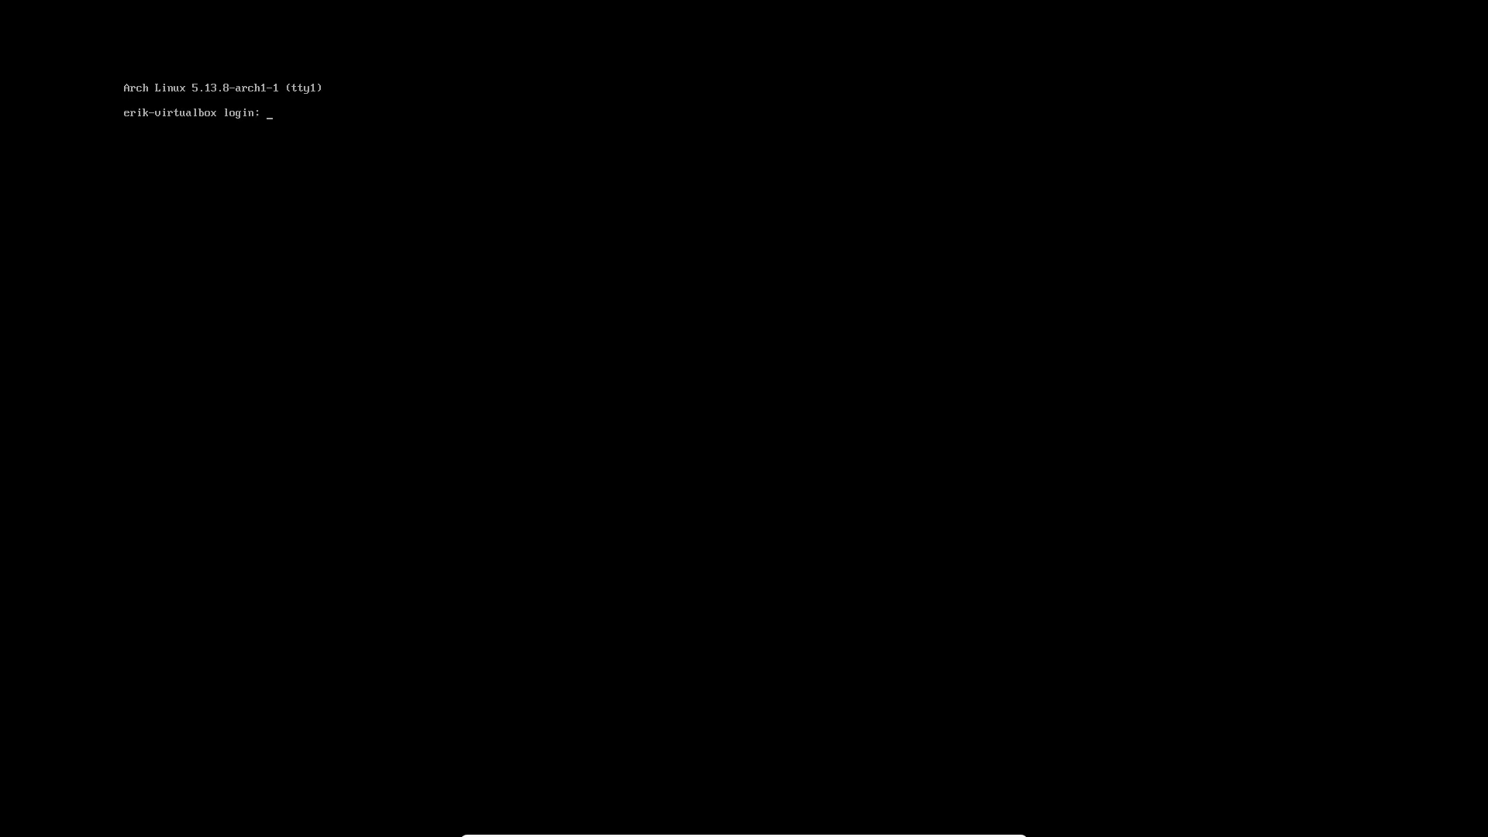
Step: Log in on the console and install SDDM with sudo pacman -Sy sddm
text(erik)
key(Return)
key(Return)
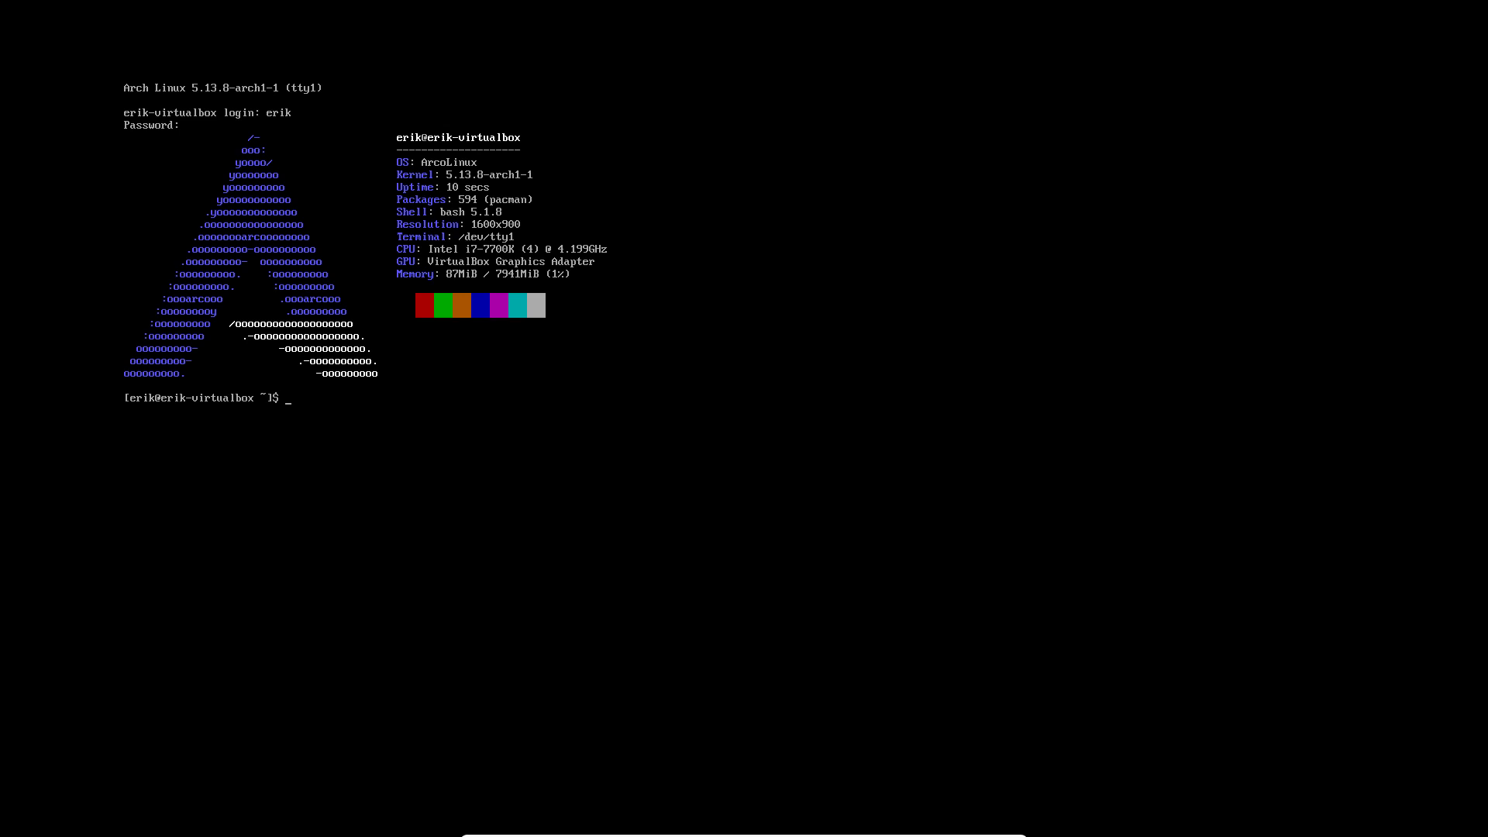
text(sudo pacman -Sy)
key(Return)
key(Return)
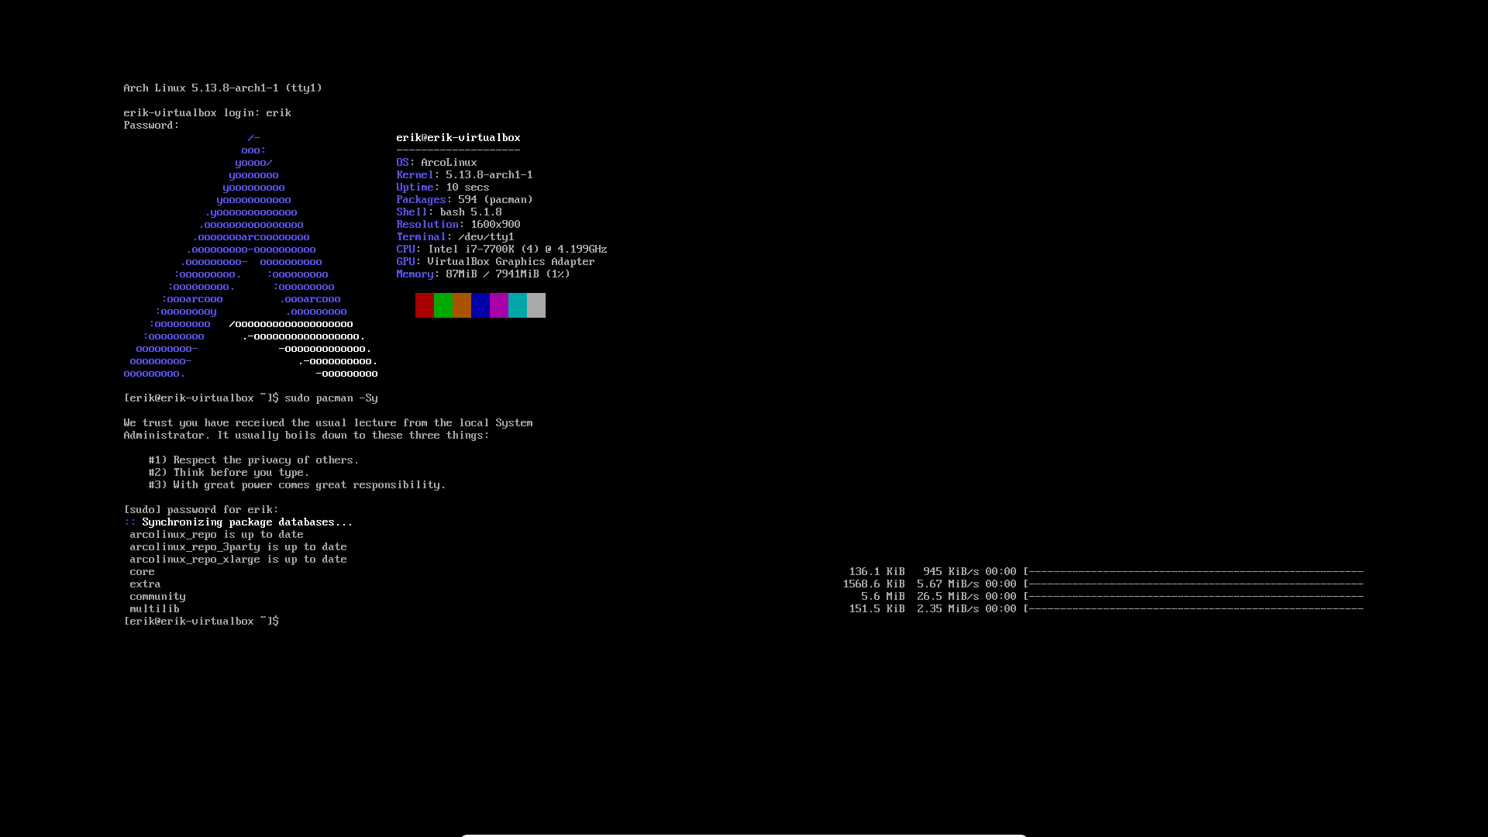
key(Up)
text(sddm)
key(Return)
key(Return)
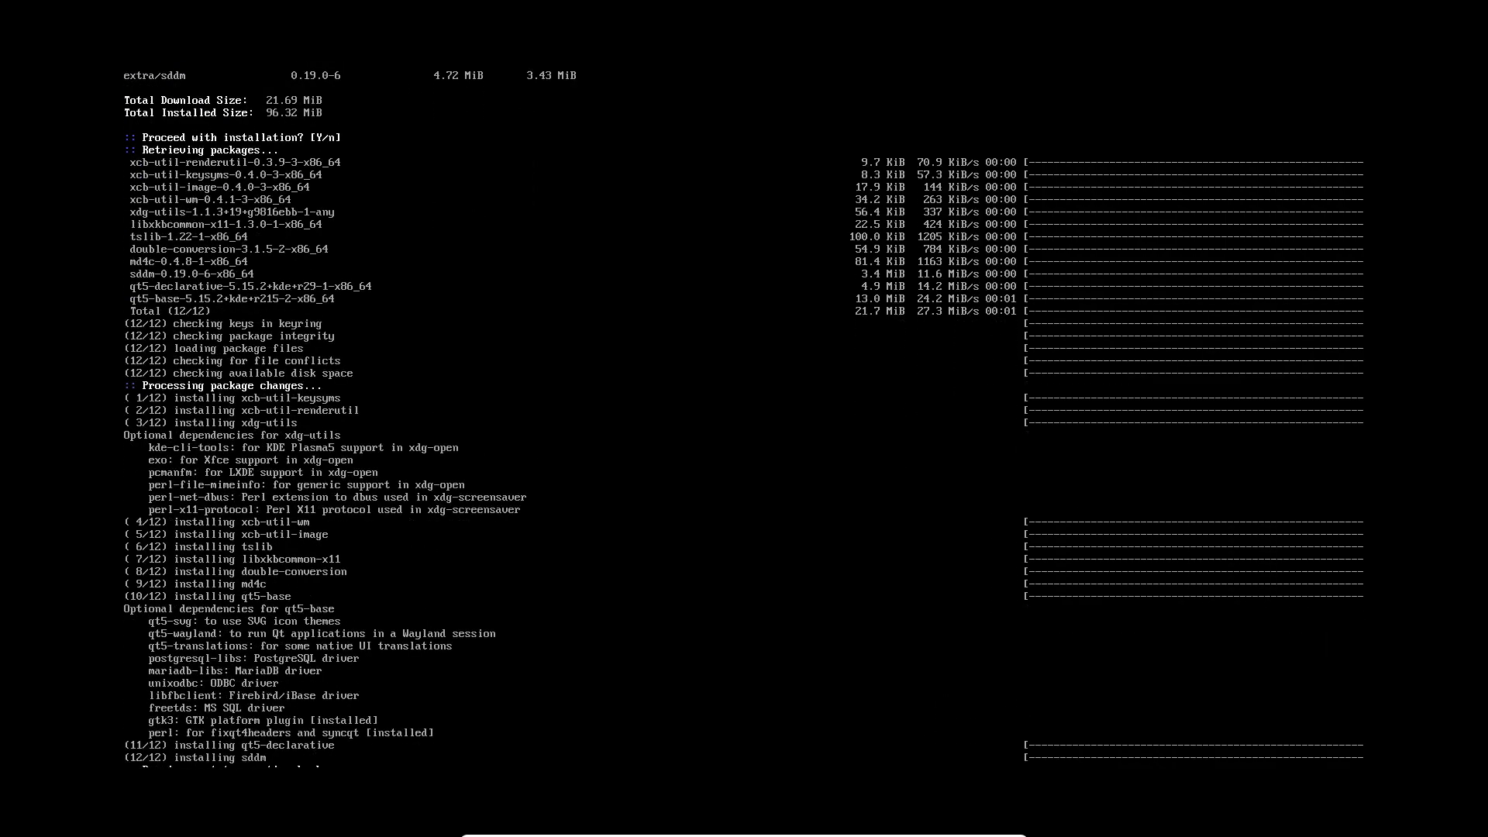
Step: Toggle VM full screen off and back on, then clear the terminal with Ctrl+L
key(ctrl+f)
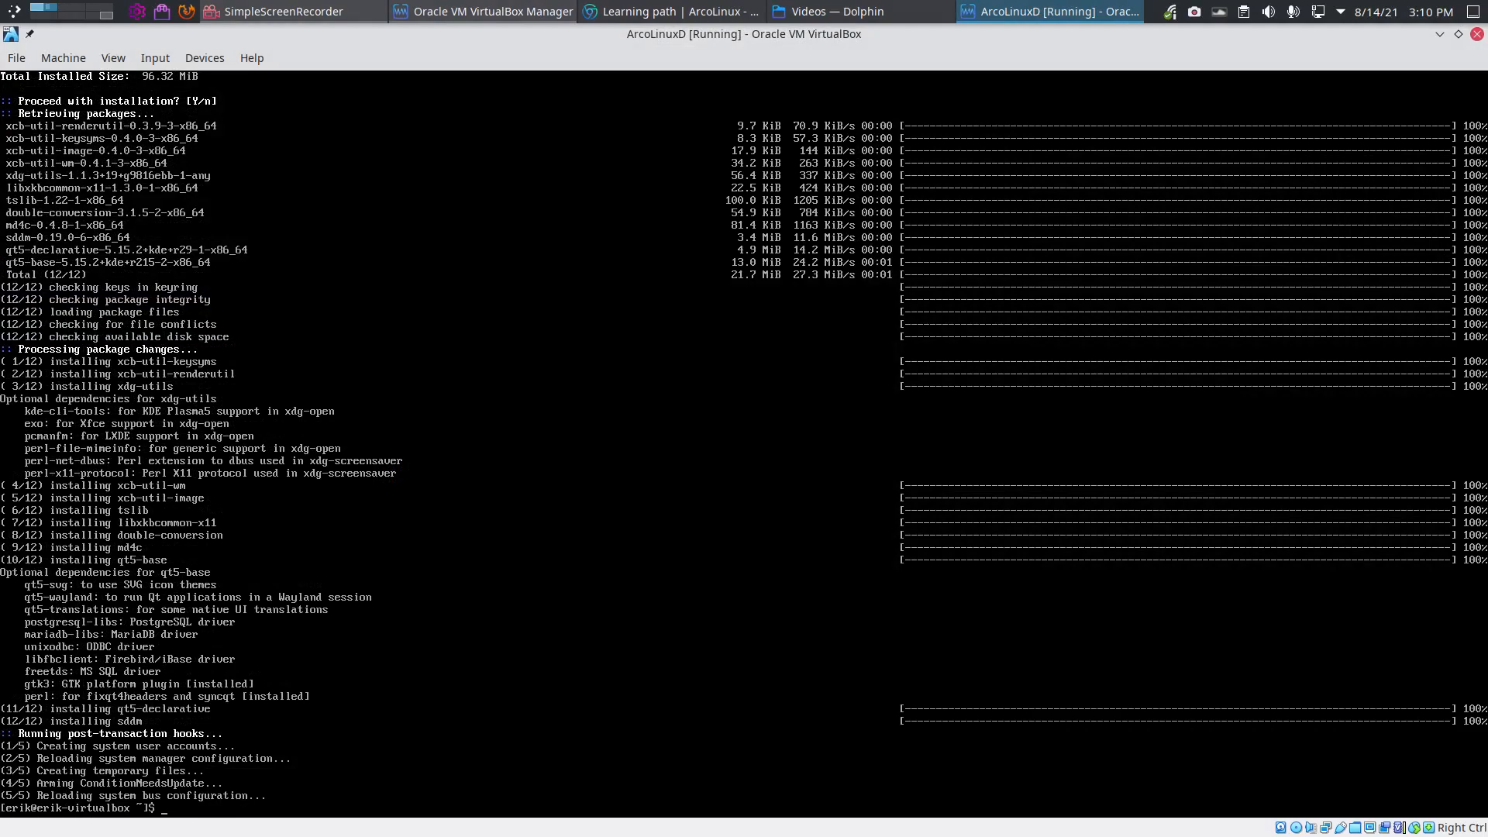
key(ctrl+f)
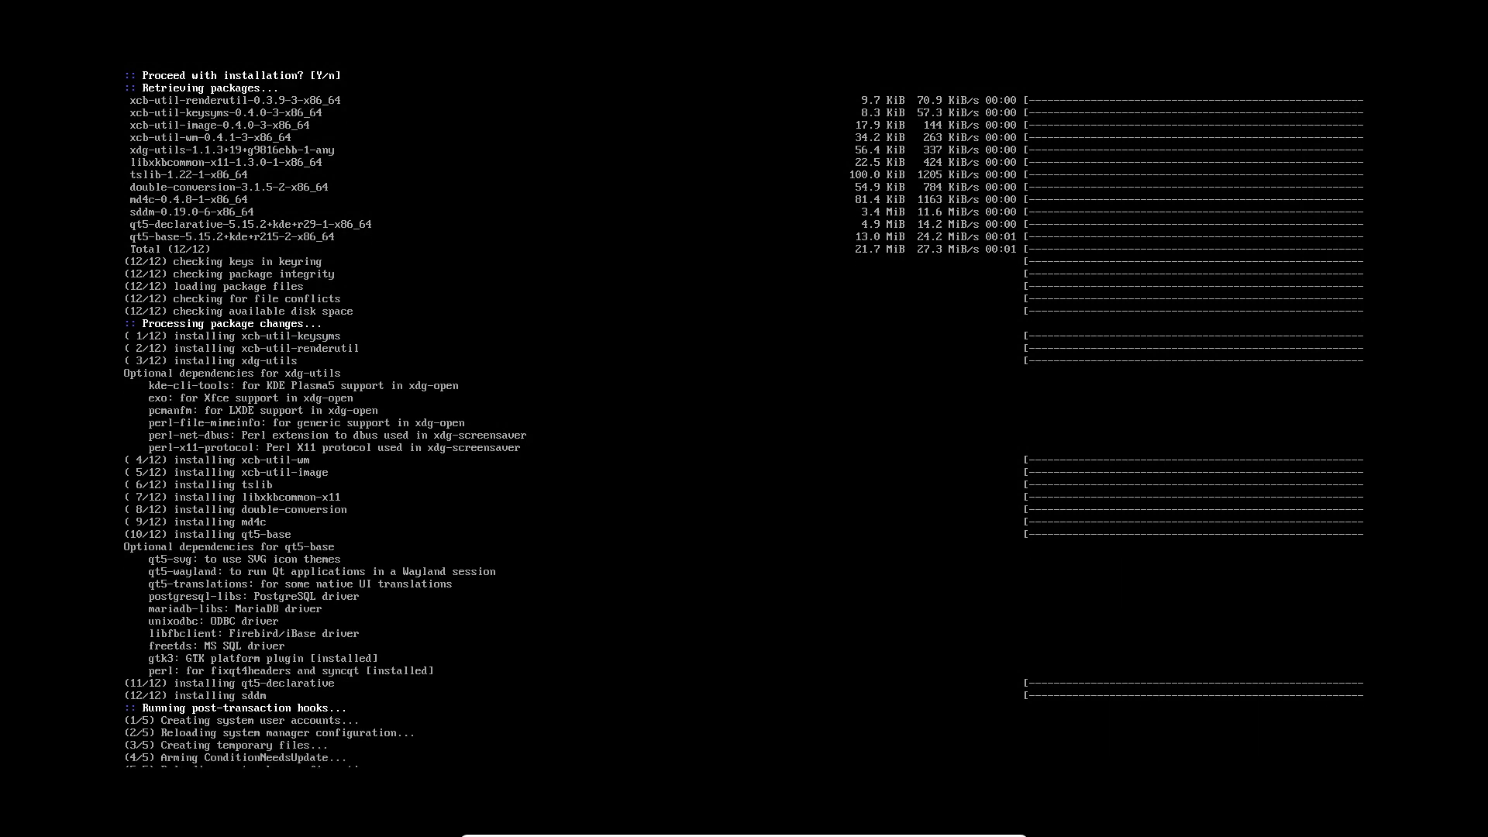
key(ctrl+l)
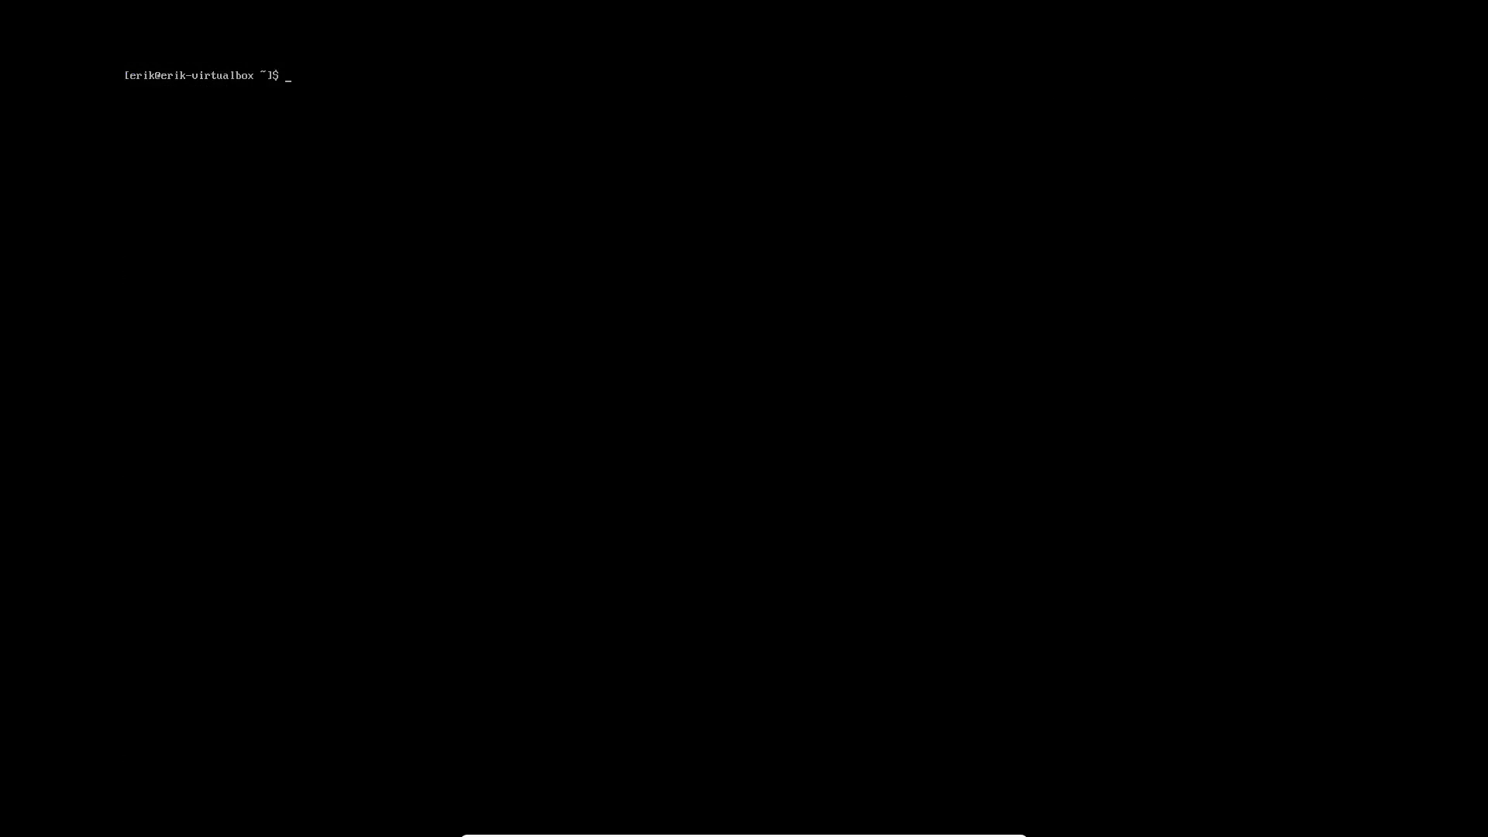
Step: Install the MATE package group with sudo pacman -S mate, accepting all members
text(sudo pacman -S)
text(mate)
key(Return)
key(Return)
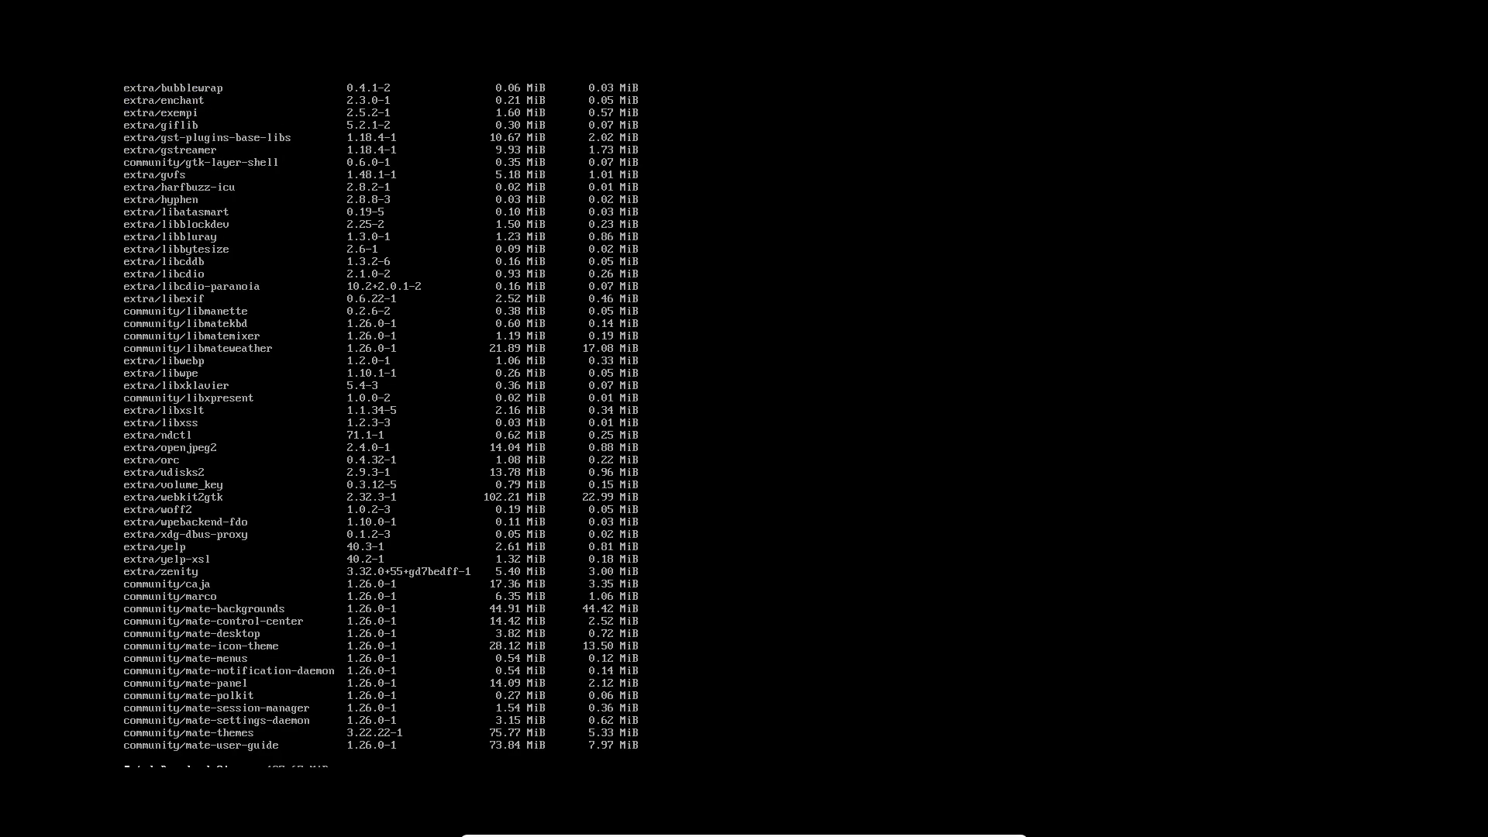
key(Return)
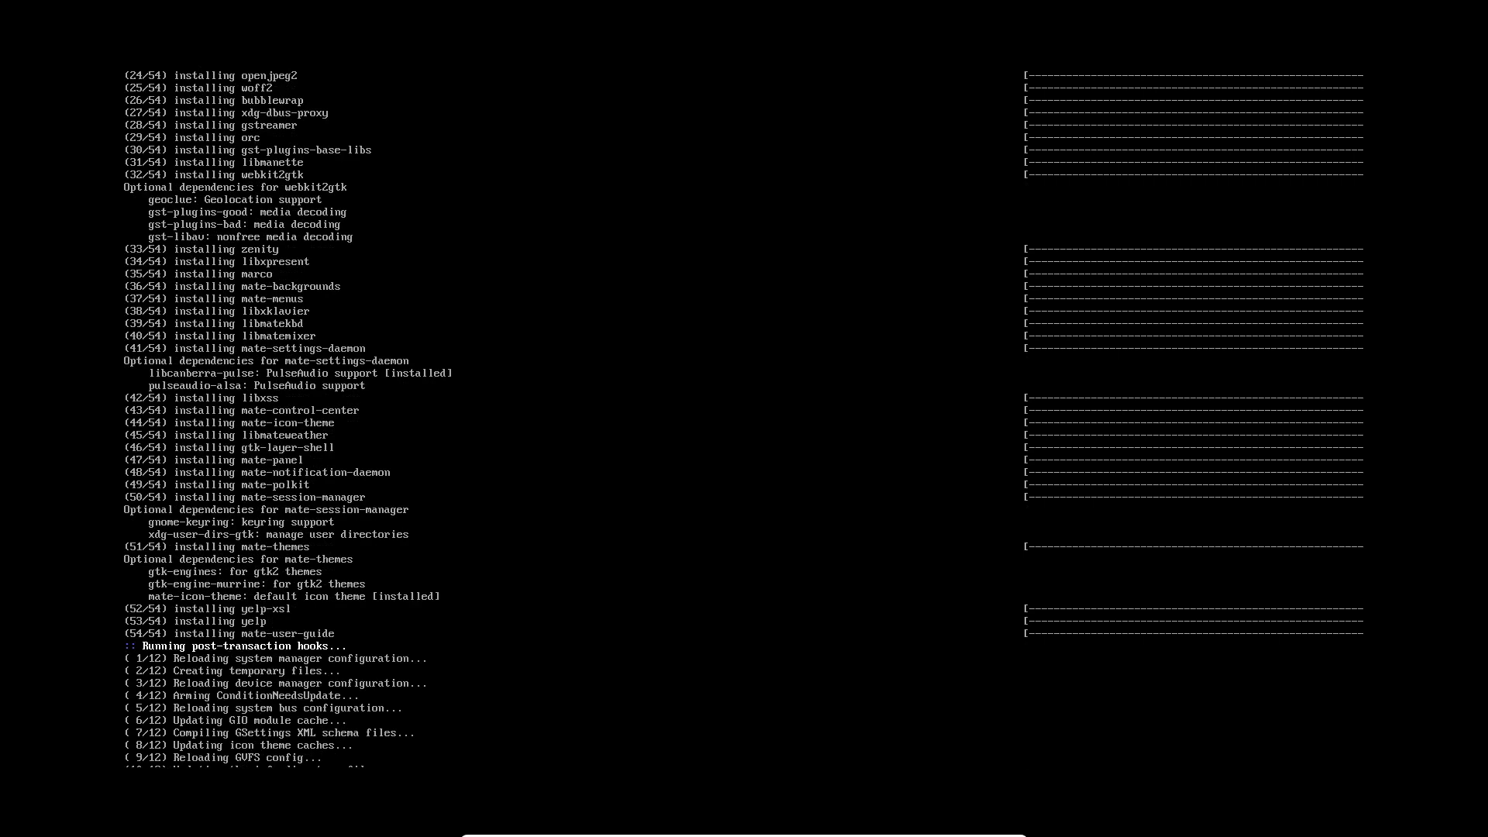
key(Control_R+f)
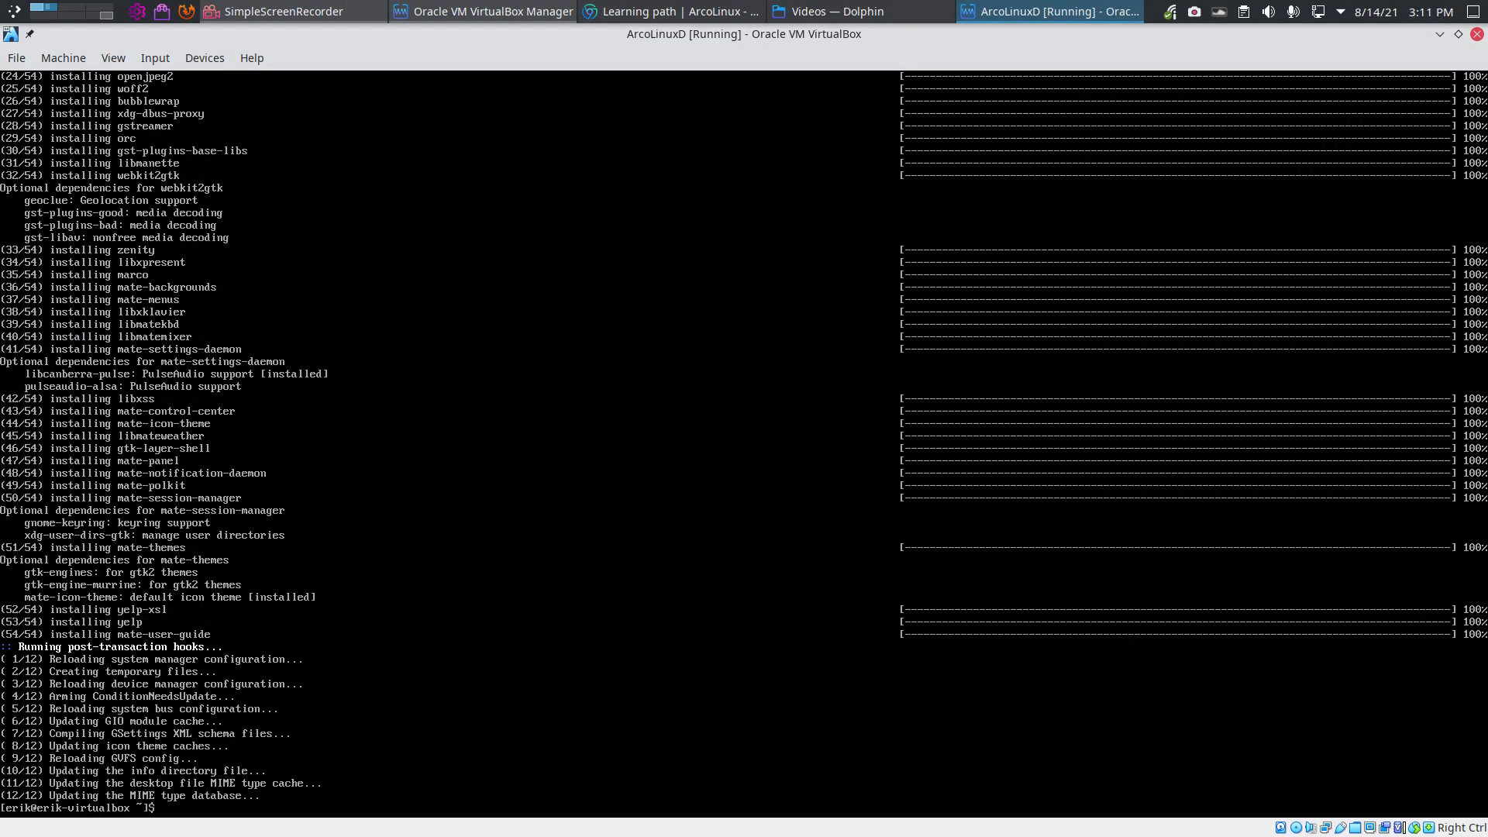
Step: Enable SDDM at boot with sudo systemctl enable sddm, then reboot via the sr alias
text(sudo systemctl enable sddm)
key(Return)
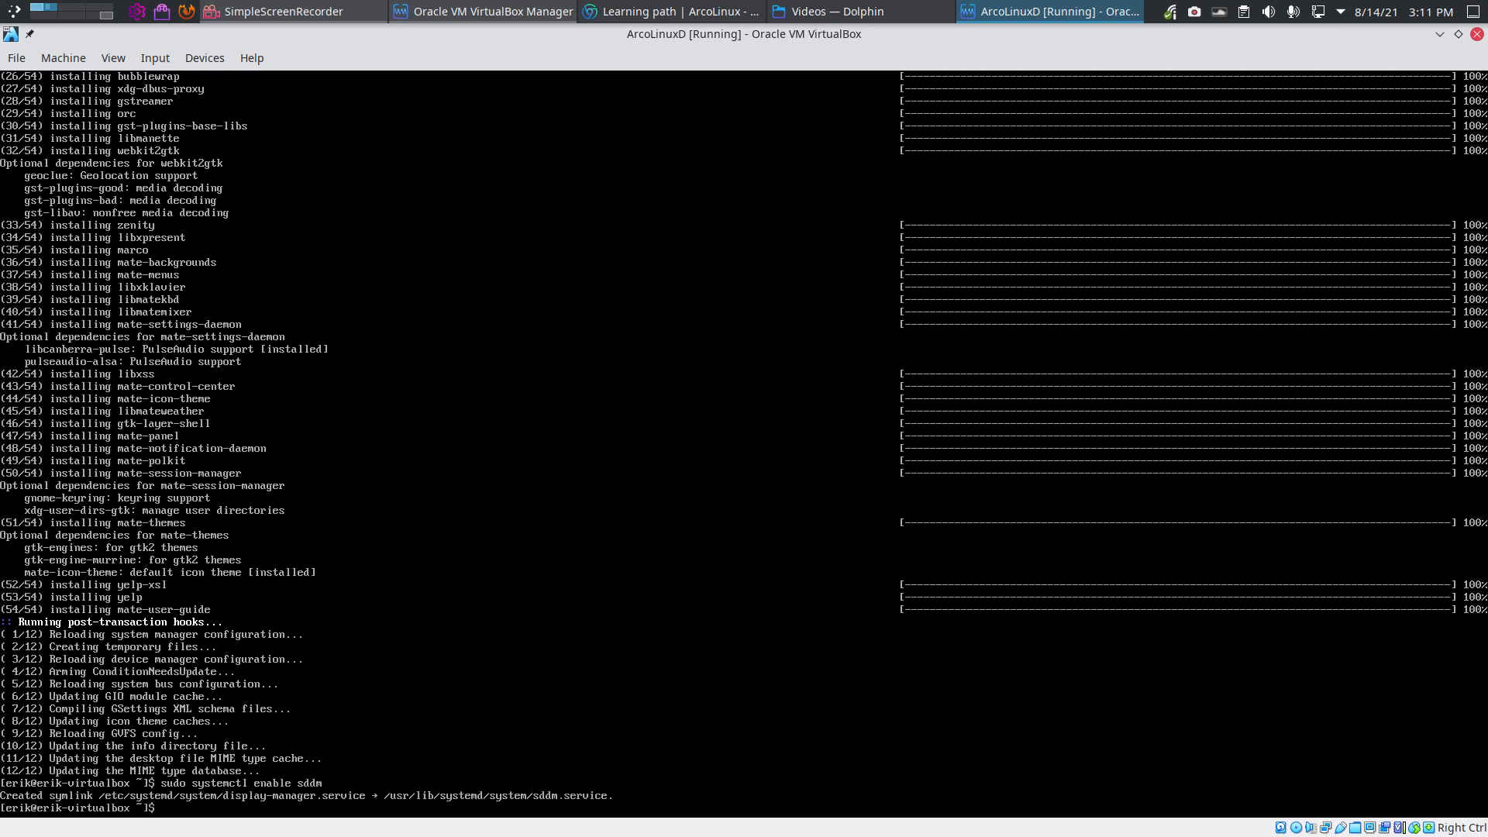
text(sr)
key(Return)
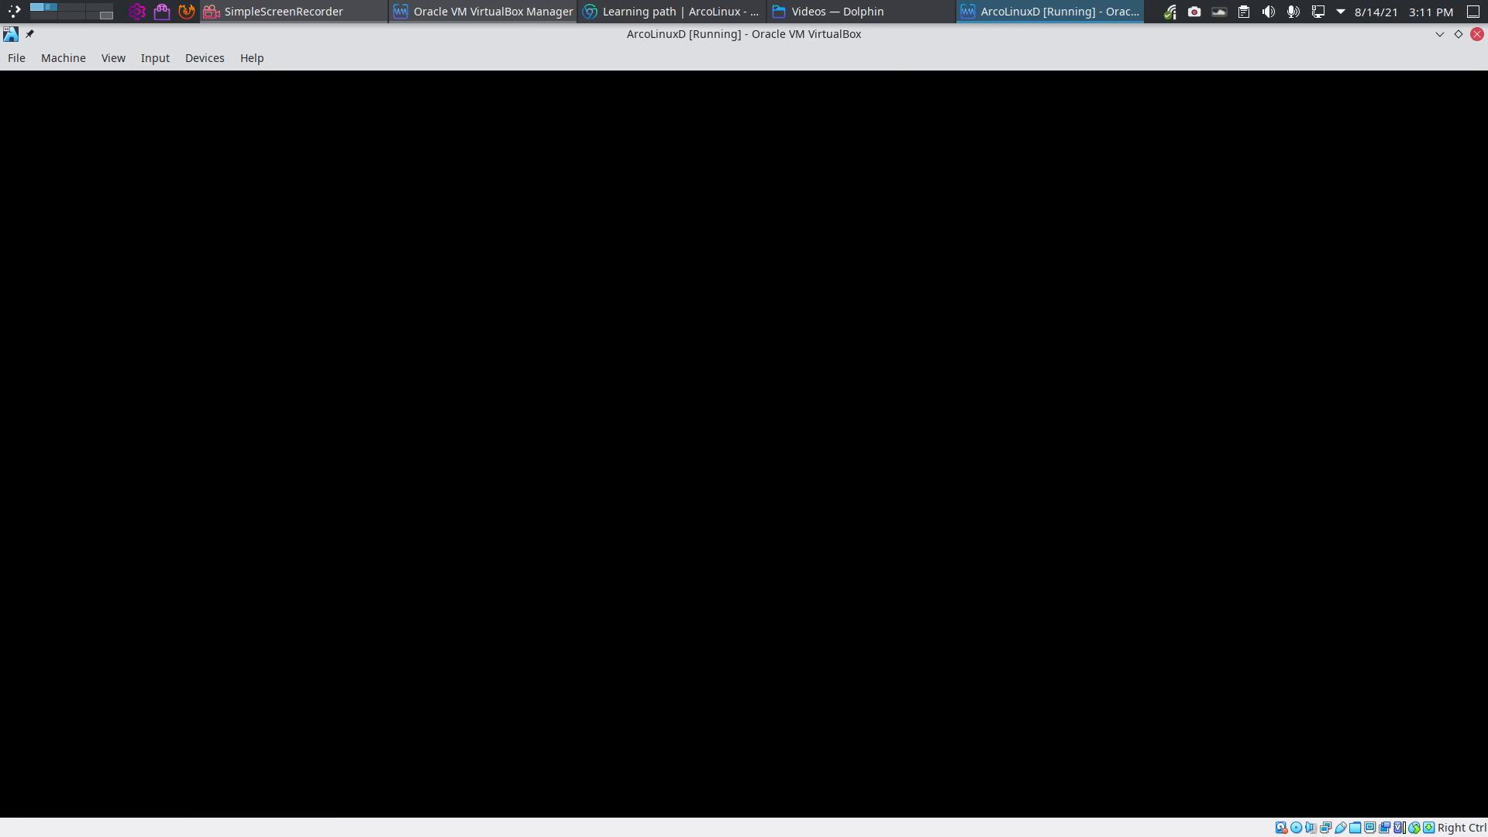
Step: Boot the default GRUB entry, choose the MATE session at SDDM, and log in with the user's password
key(ctrl+f)
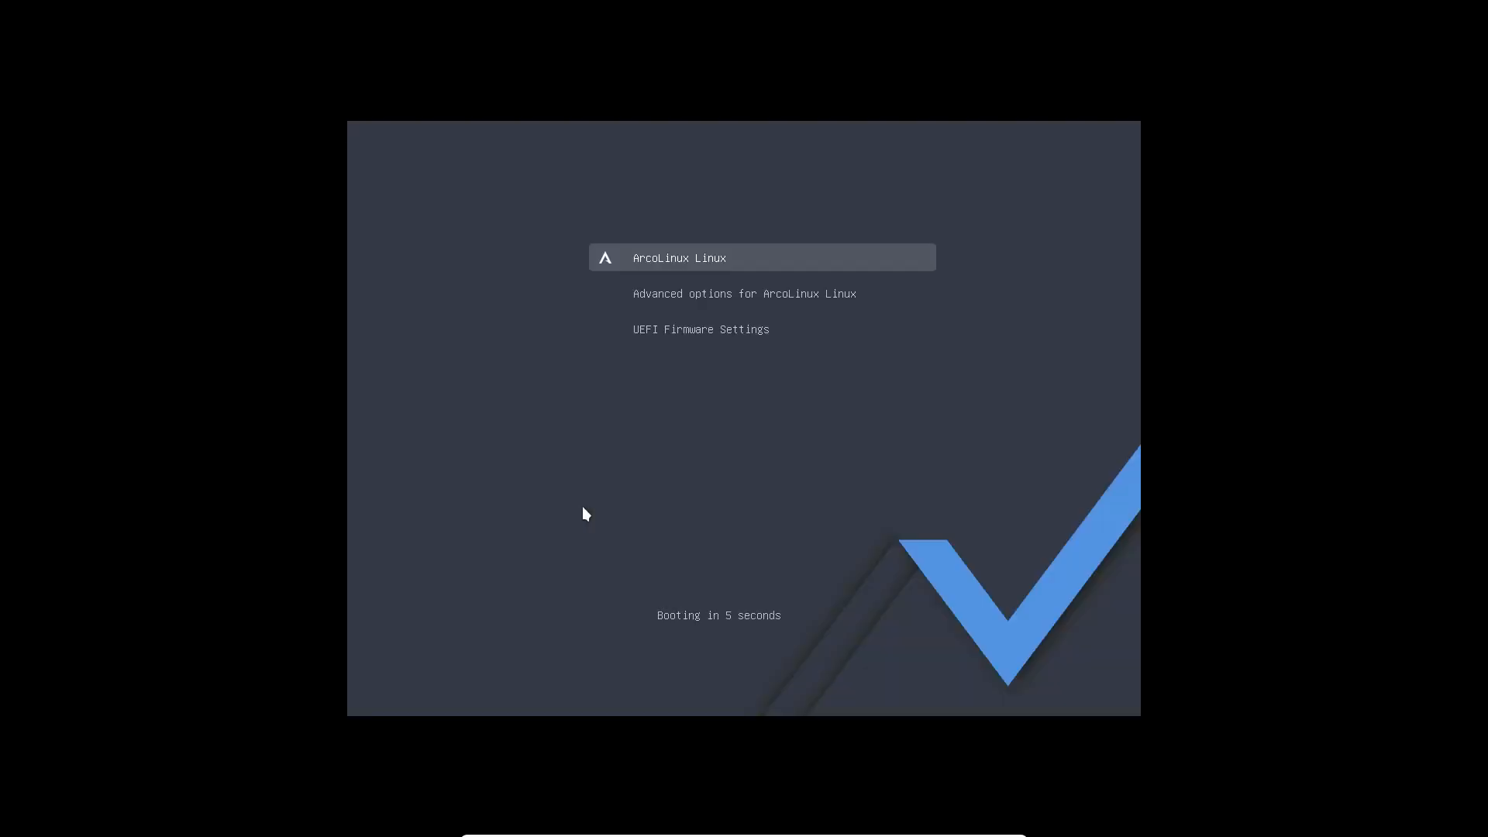
key(Return)
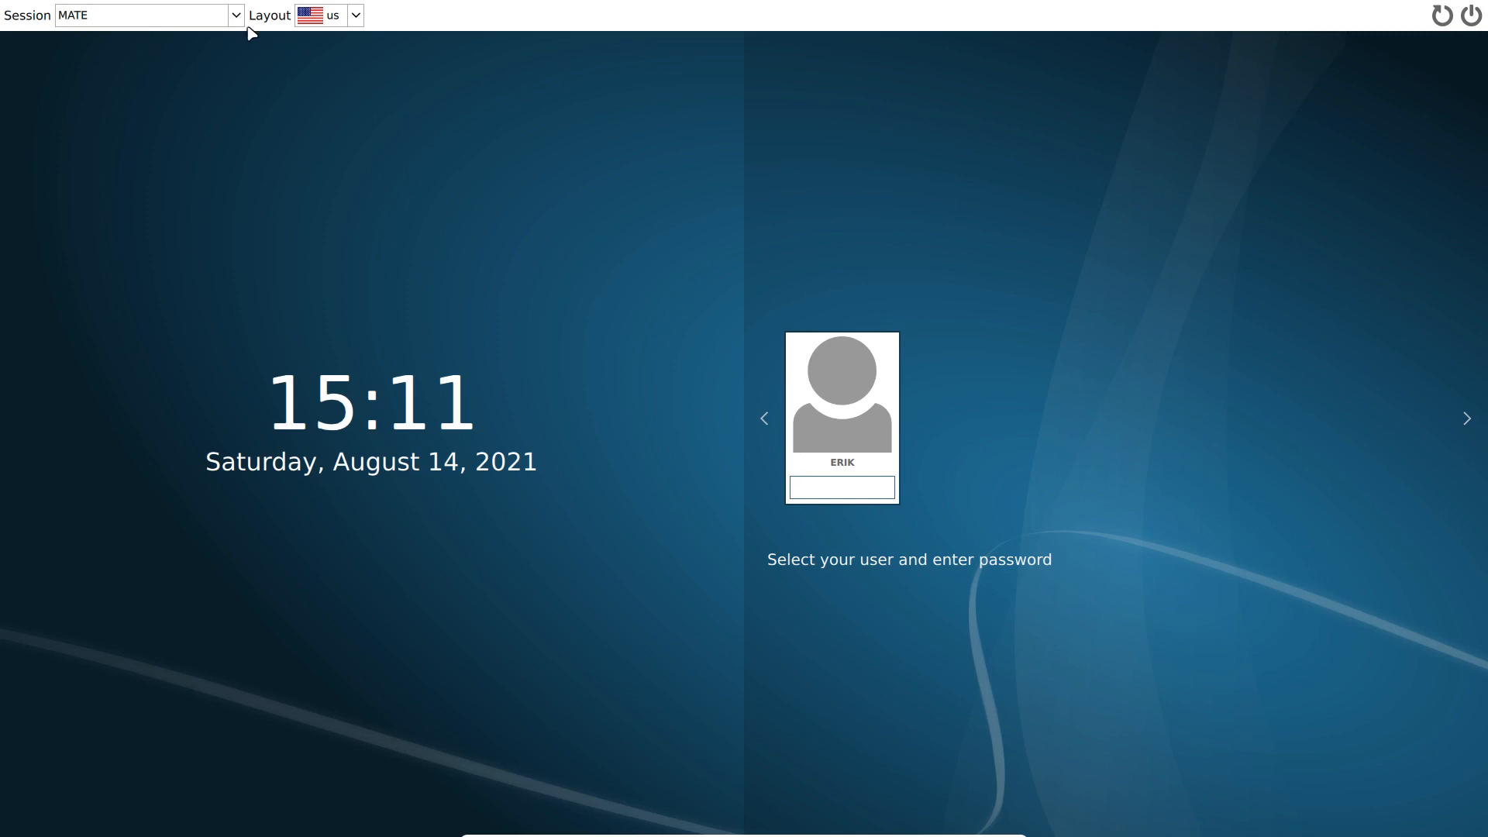
click(235, 17)
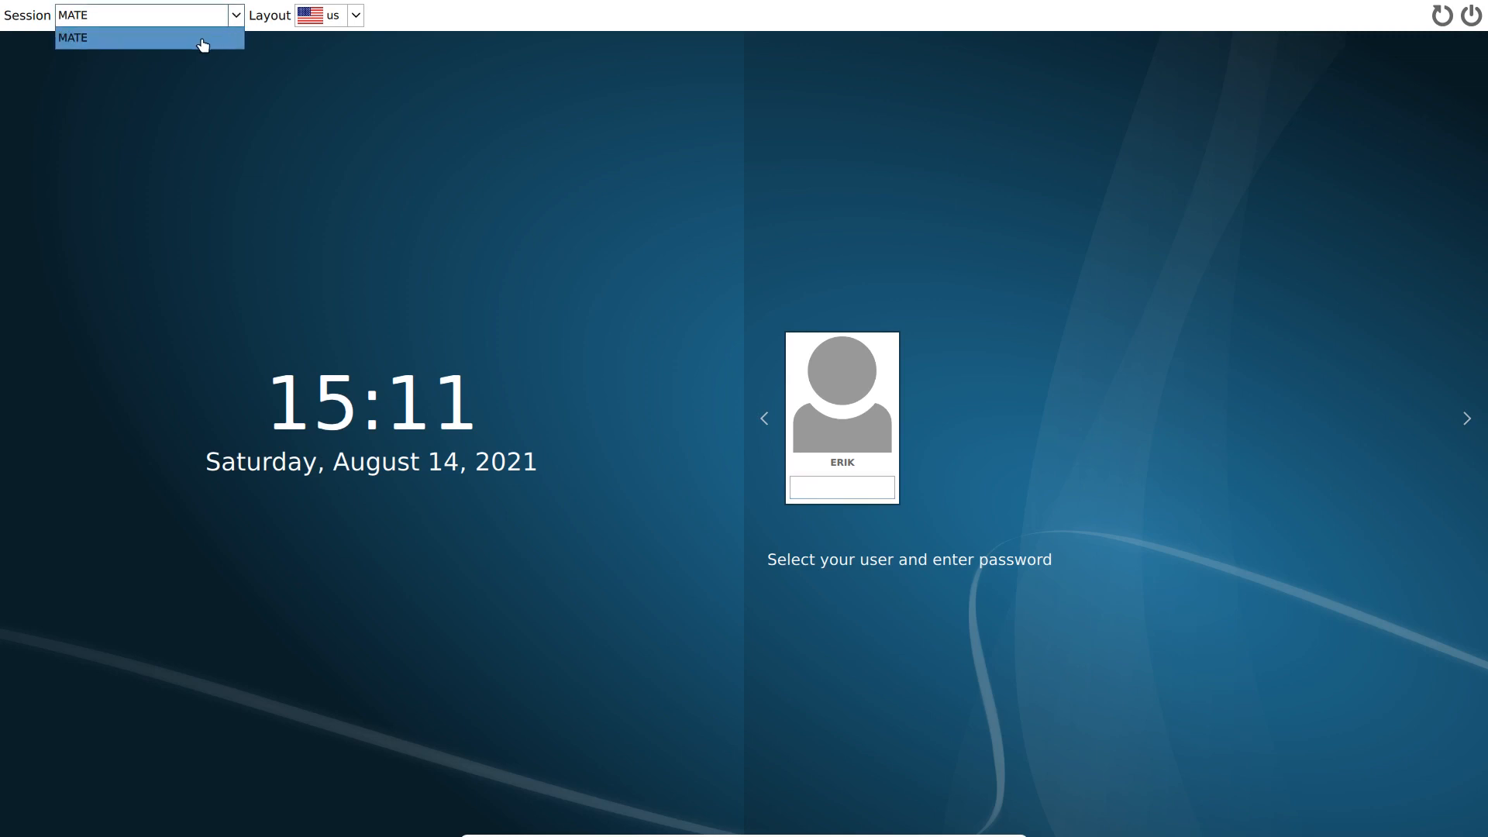
click(203, 45)
click(819, 489)
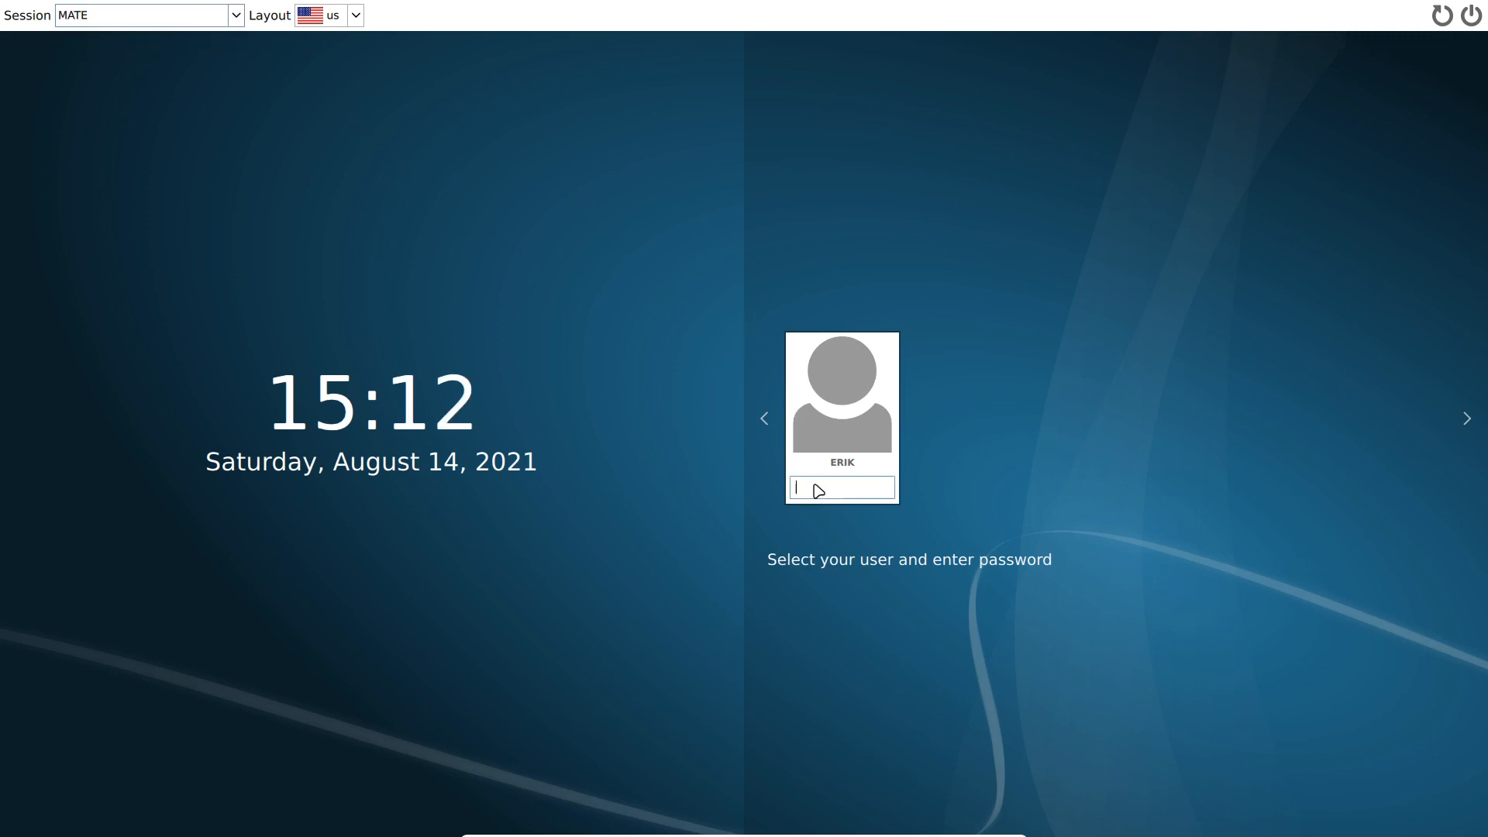
text(*****)
key(Return)
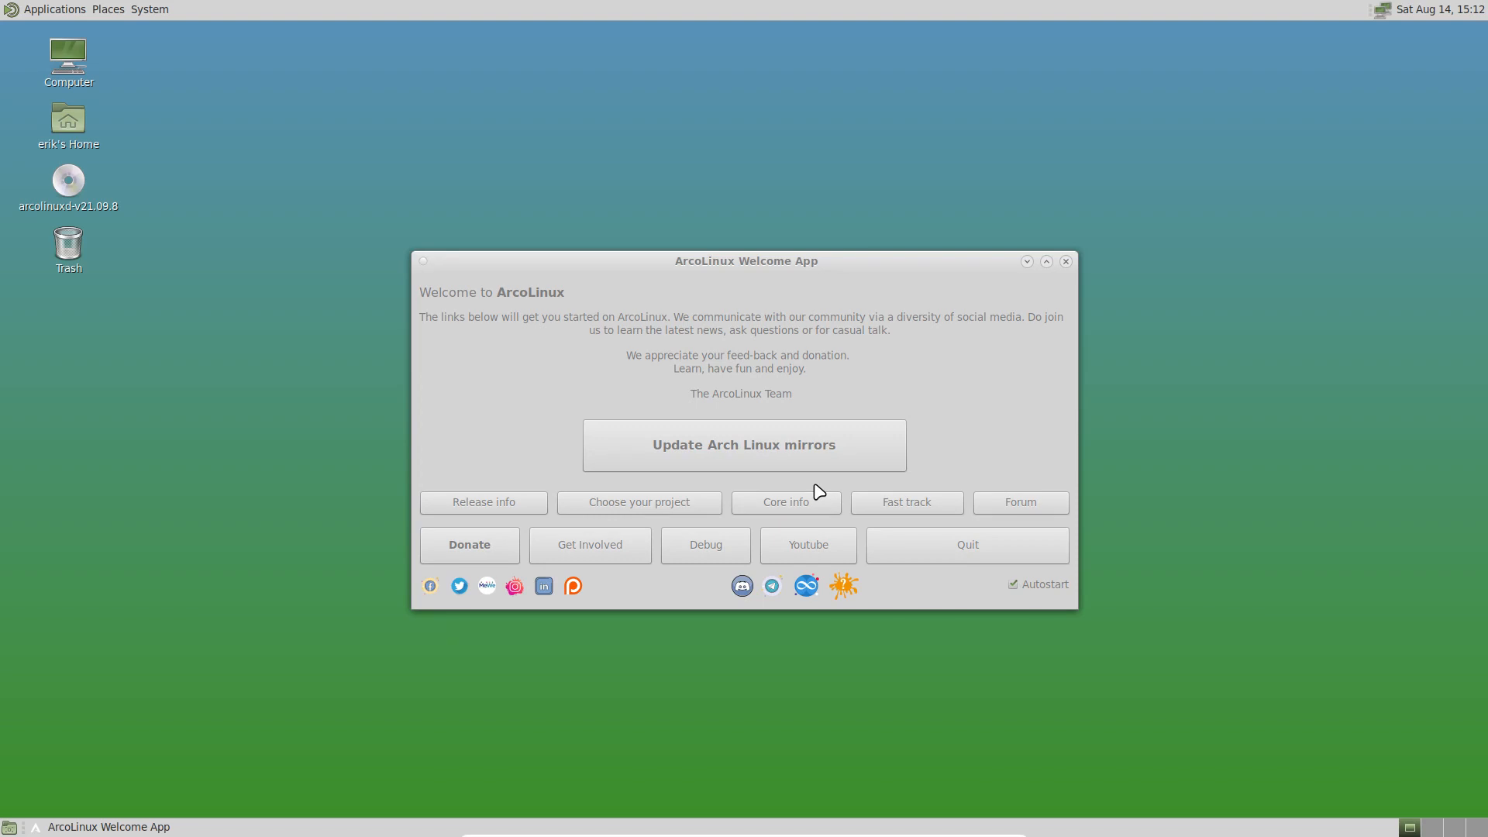
Step: Quit the Welcome App and browse the Applications menu's System Tools without launching anything
click(966, 540)
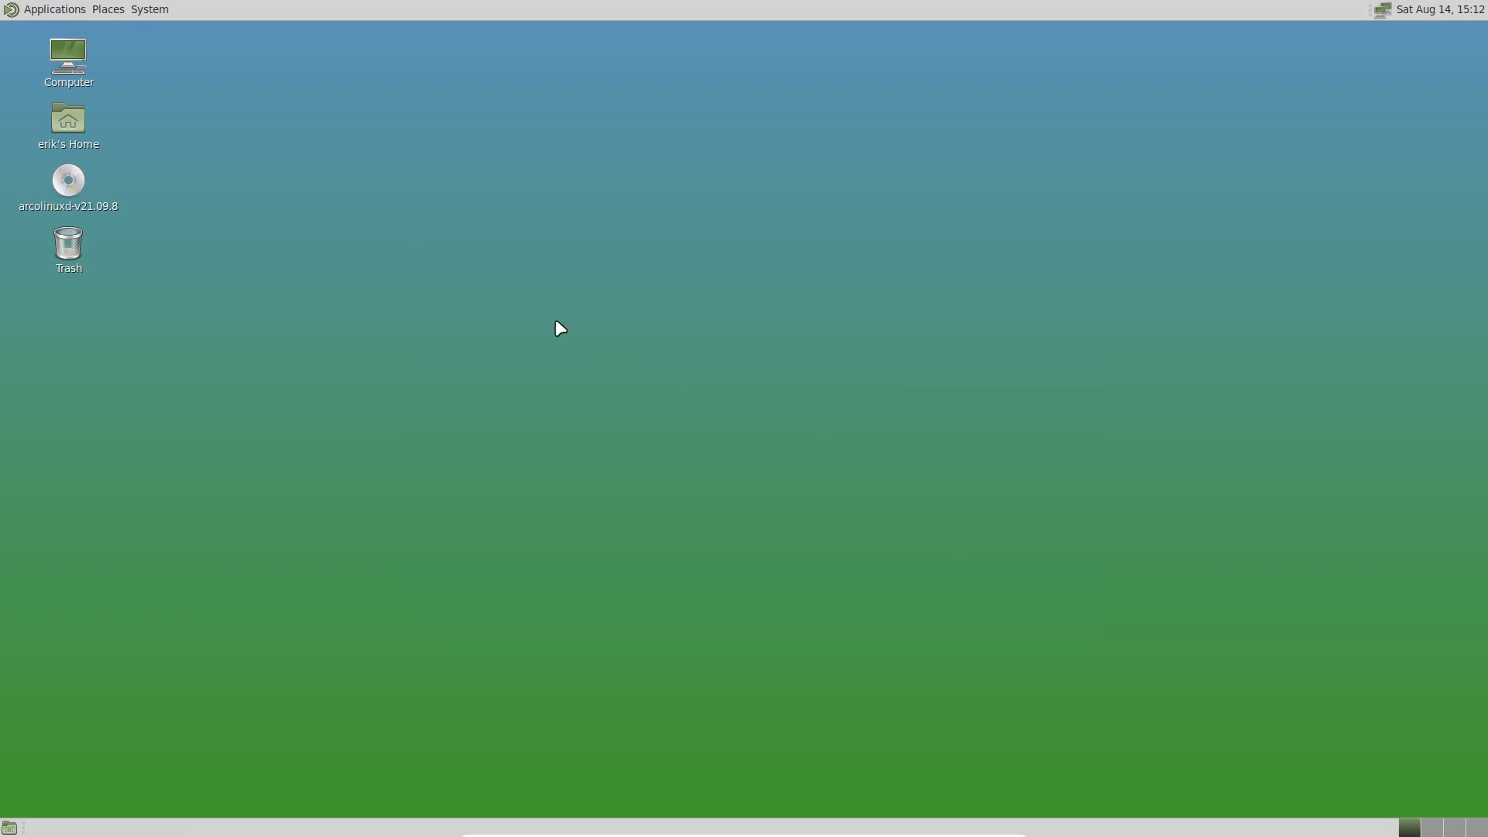
click(53, 9)
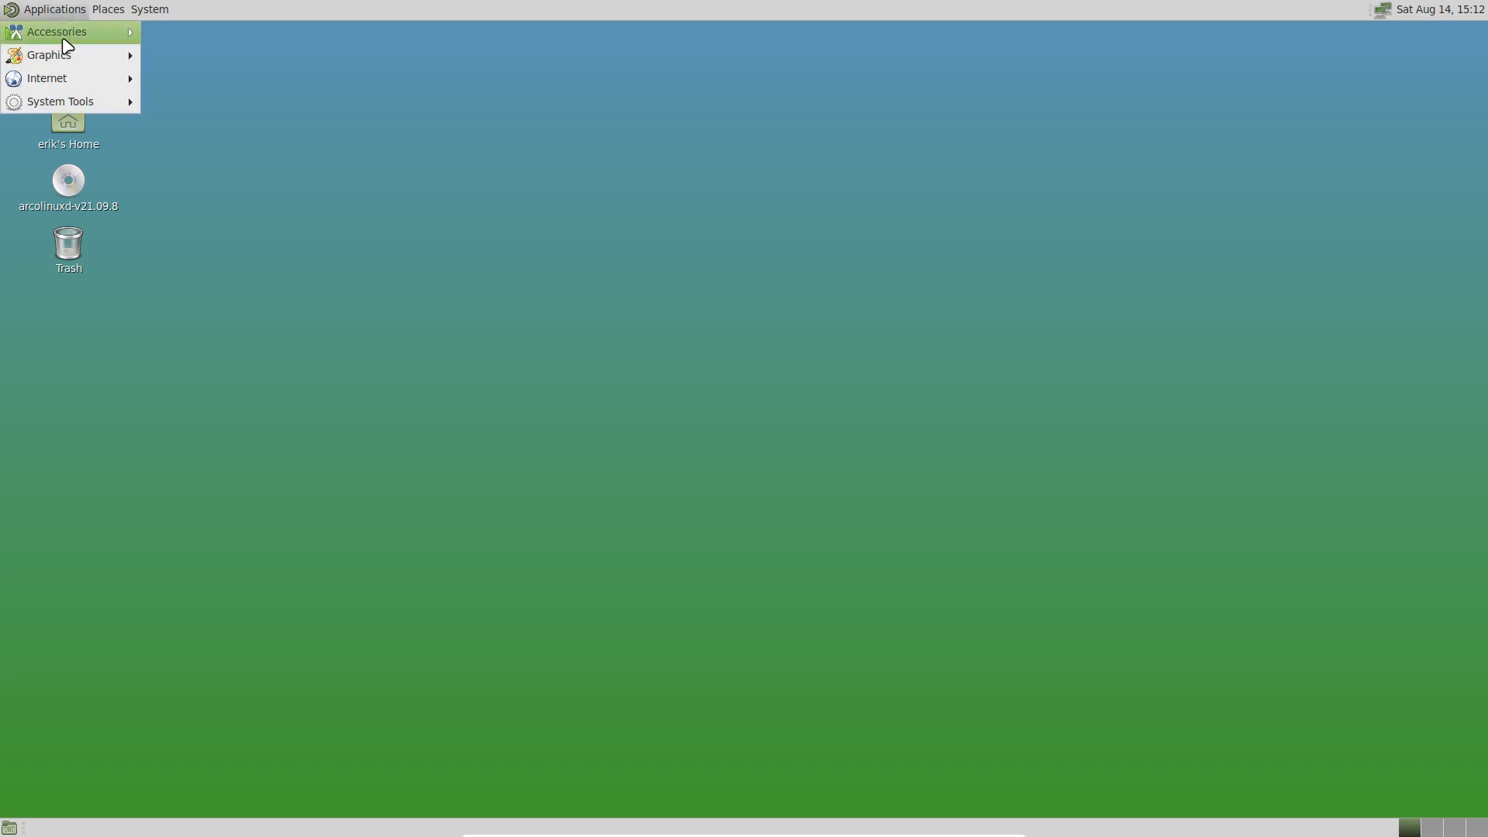
mouse_move(87, 35)
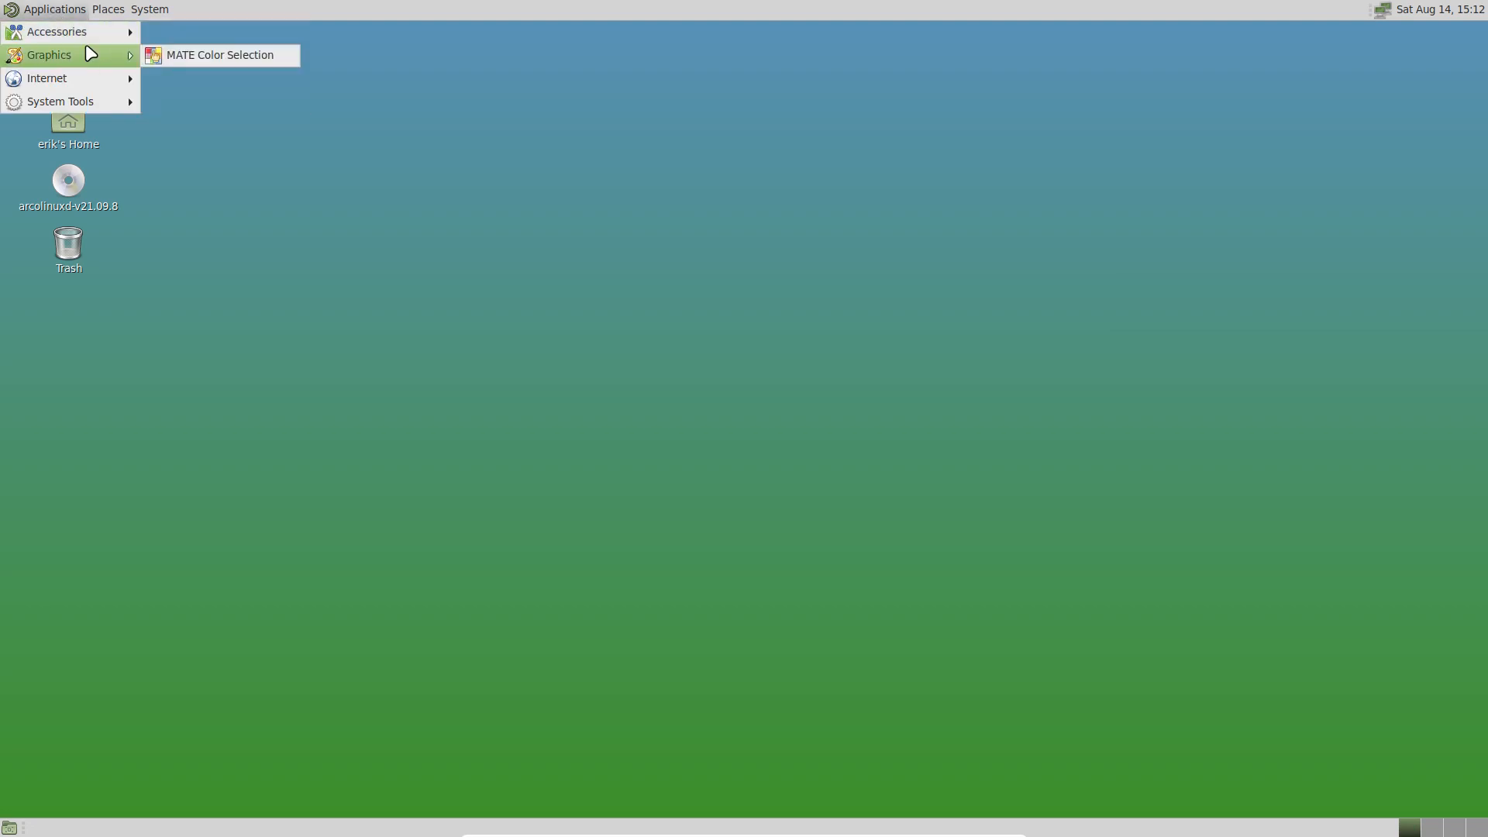
mouse_move(91, 81)
mouse_move(77, 112)
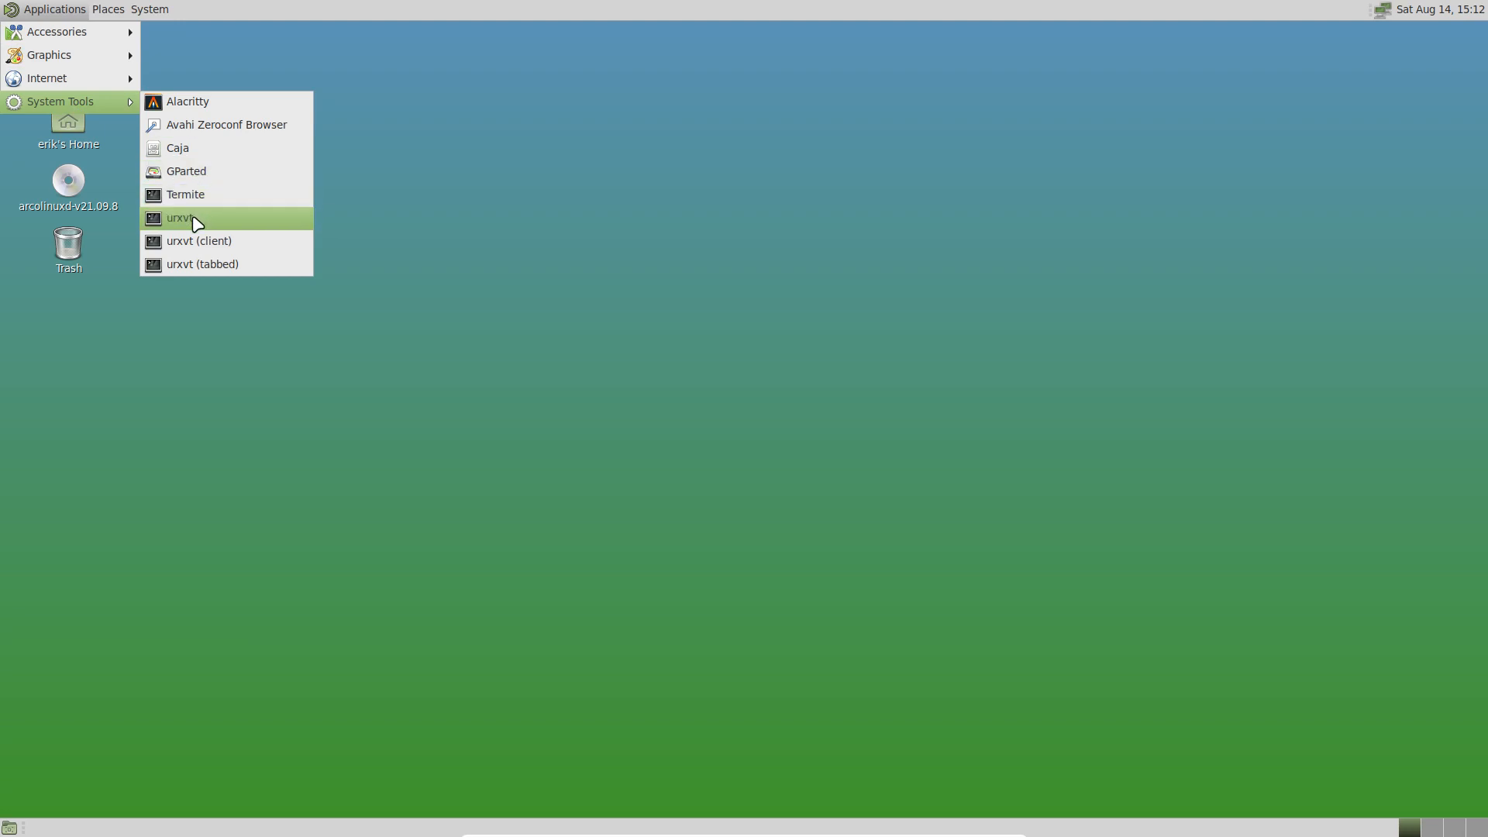
click(471, 210)
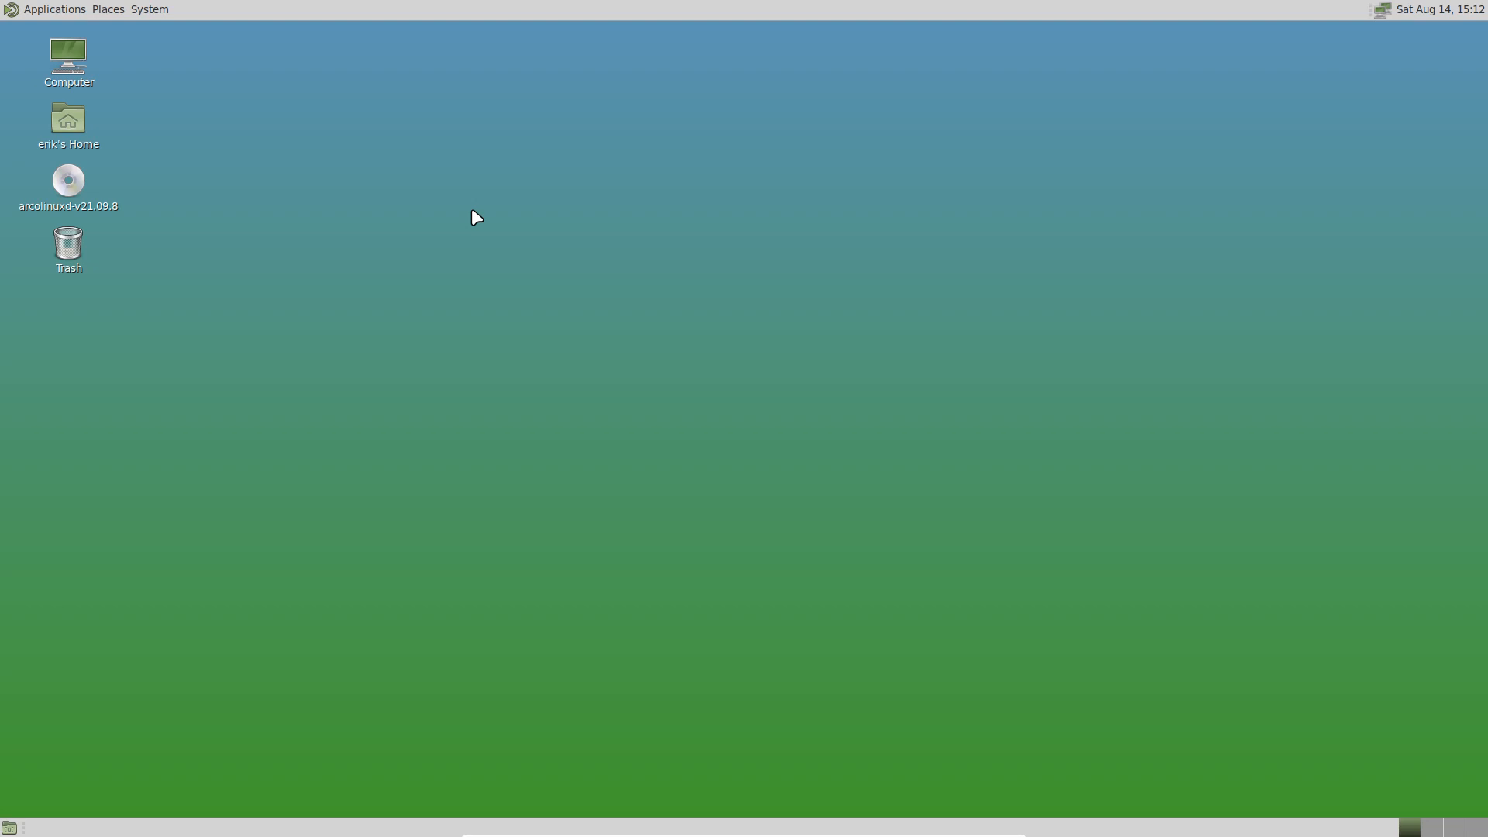
click(41, 11)
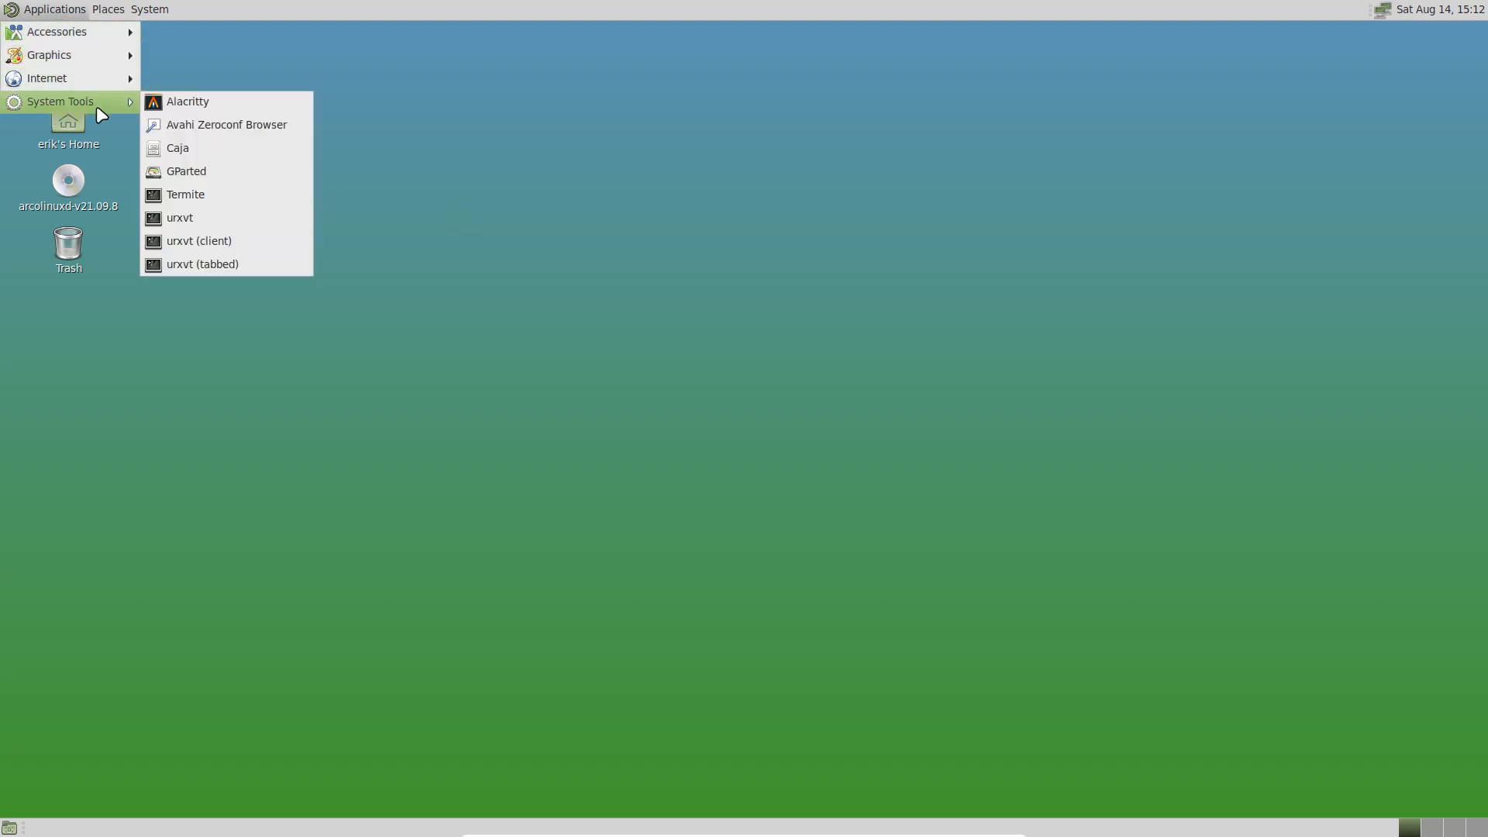
click(193, 74)
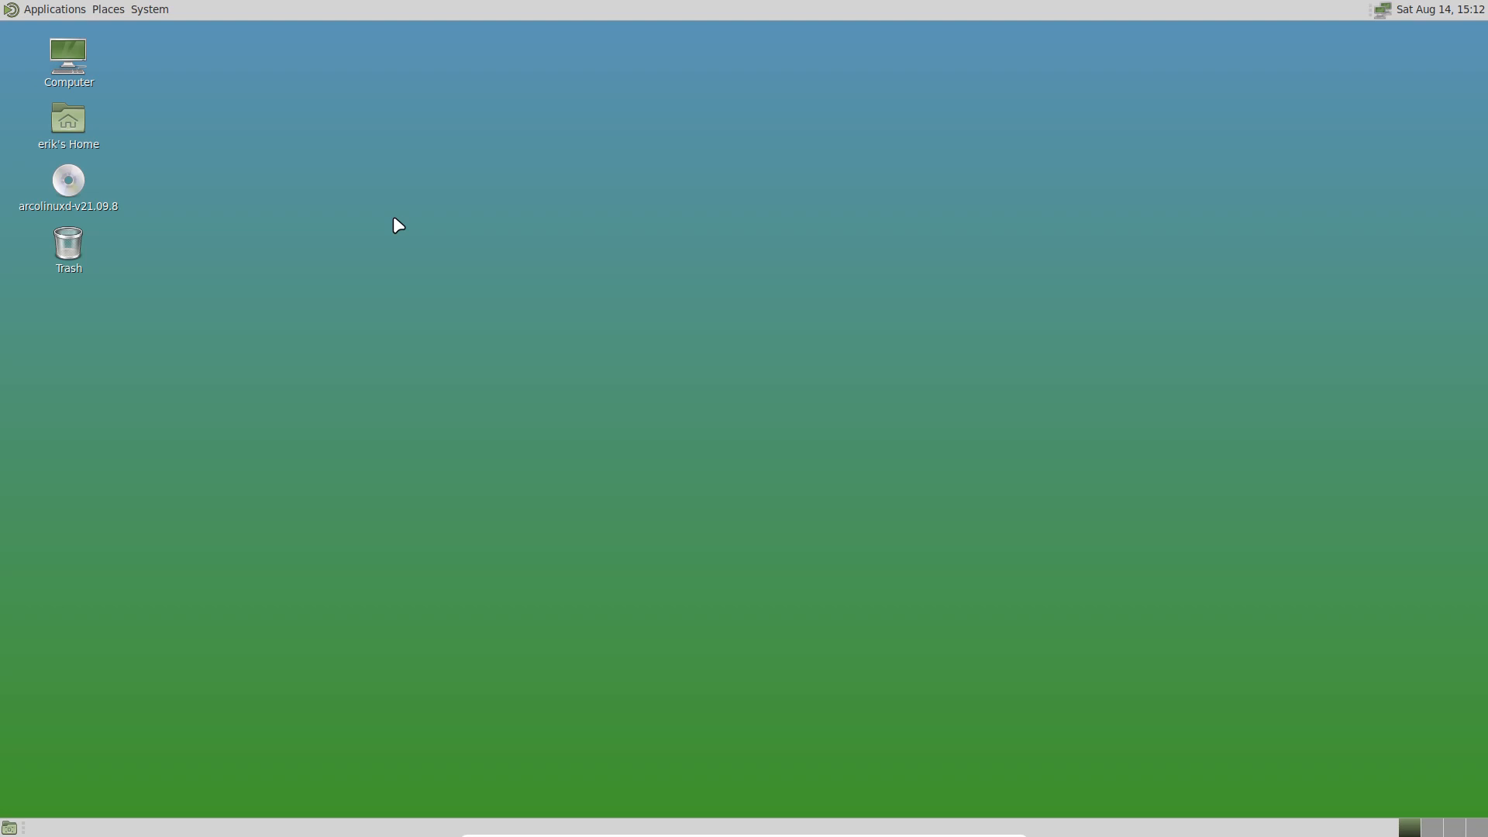
key(ctrl+alt+F3)
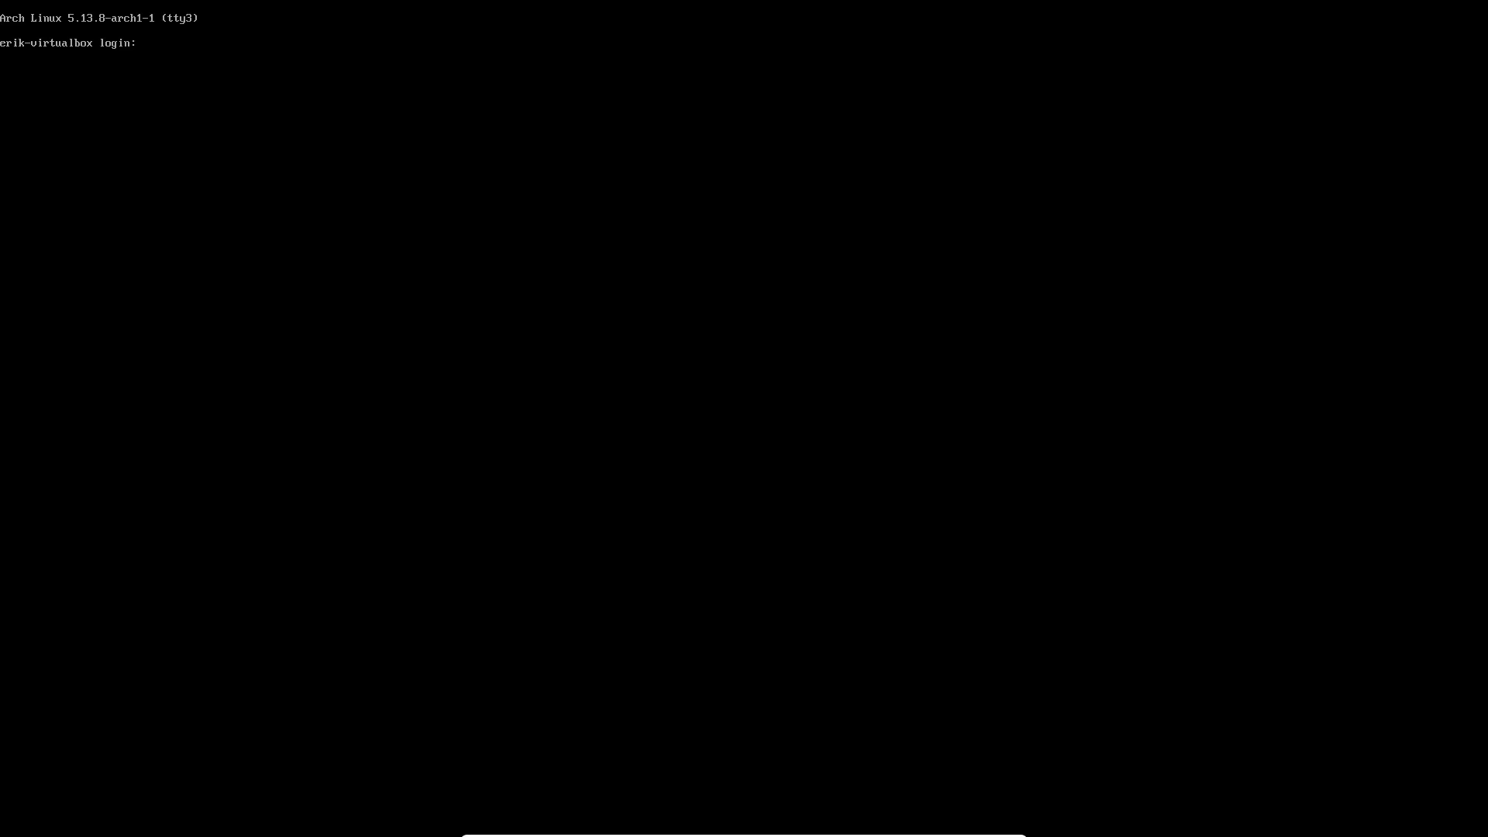
text(erik)
key(Return)
key(Return)
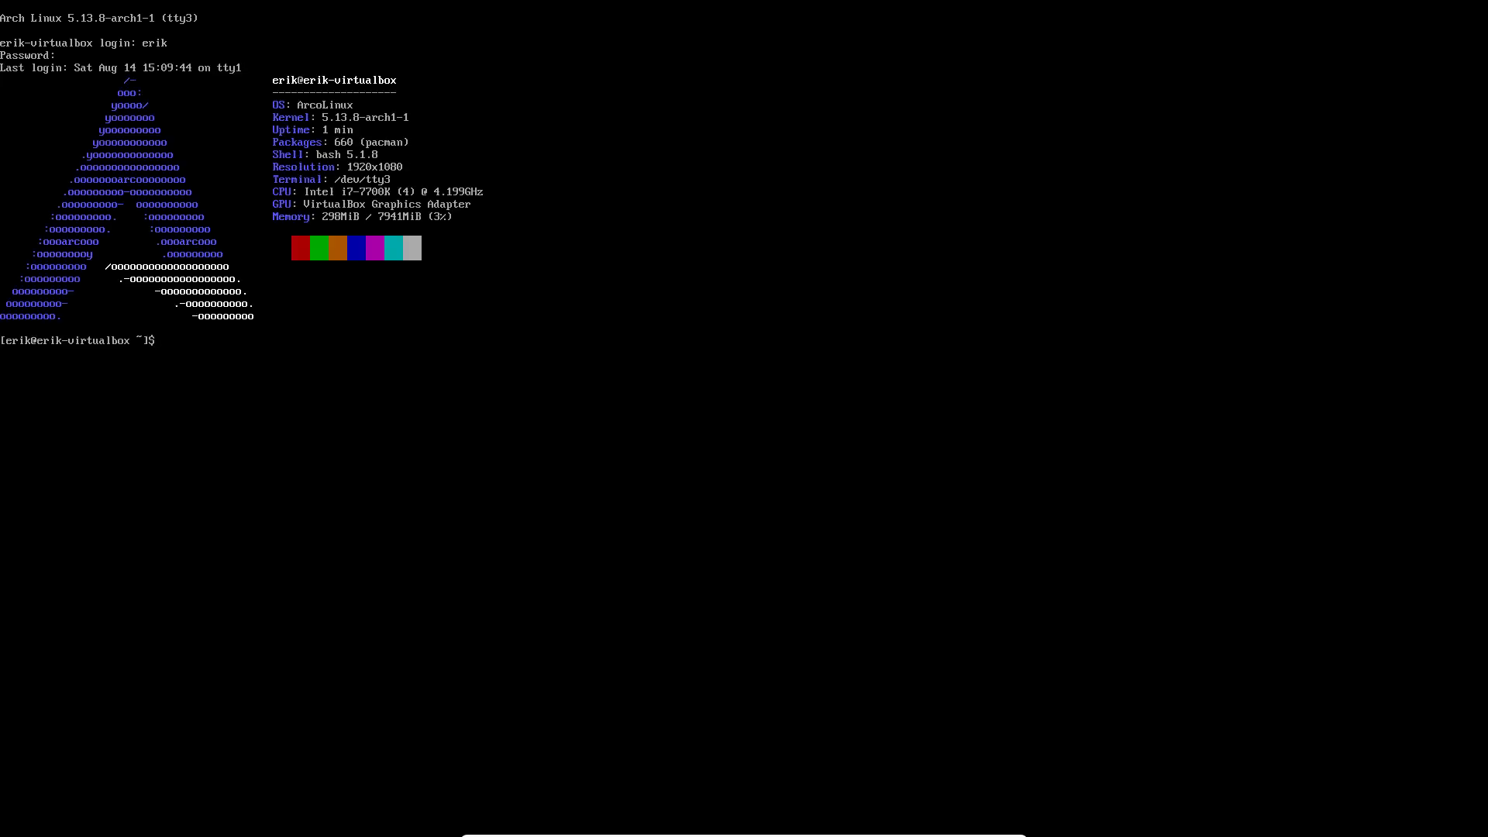
text(git clone)
text(https://github.com)
text(arcoinux)
key(BackSpace)
key(BackSpace)
key(BackSpace)
key(BackSpace)
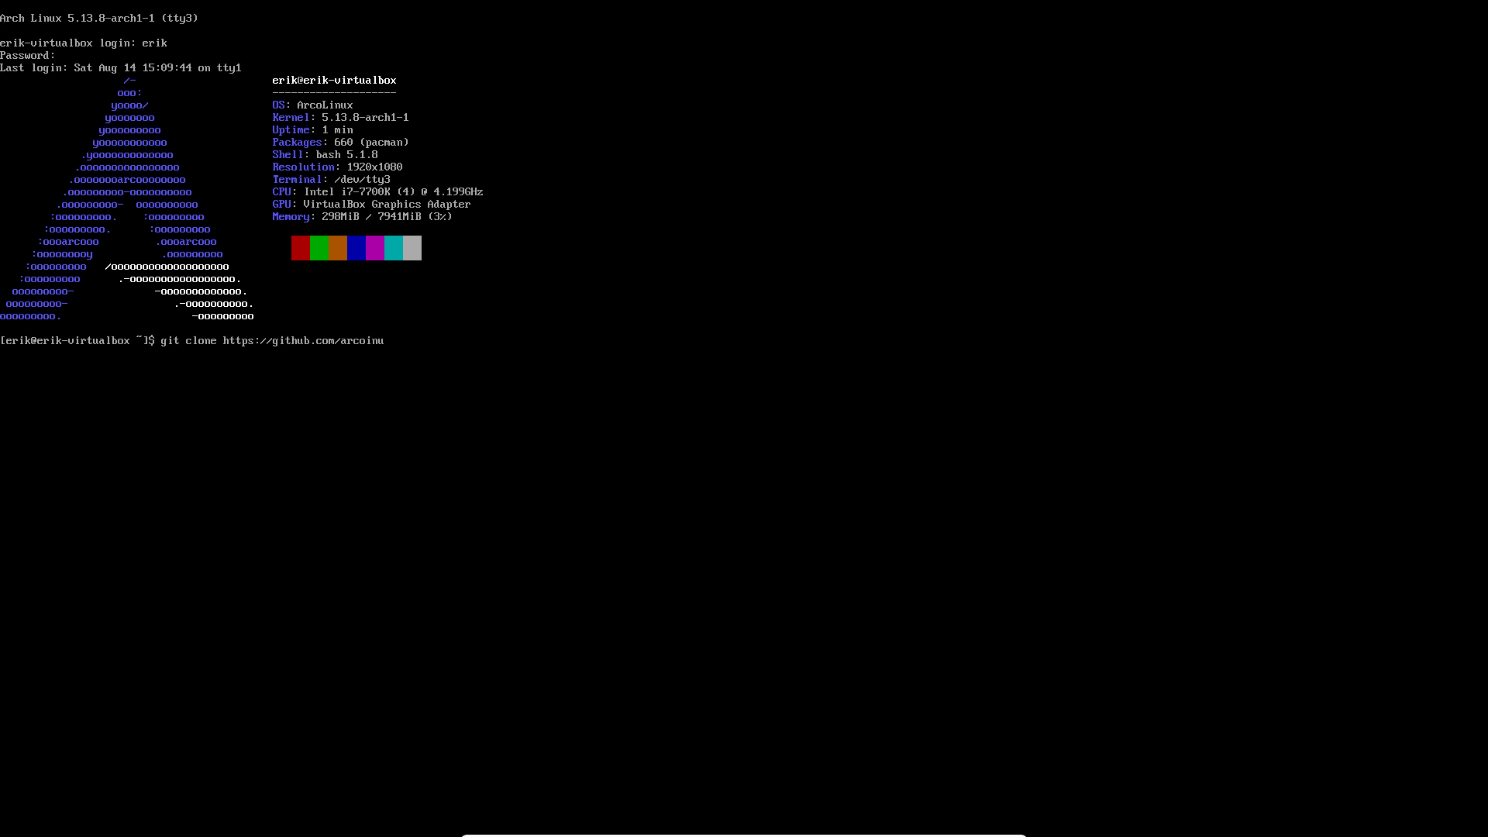
text(linuxd/arco-mate)
key(Return)
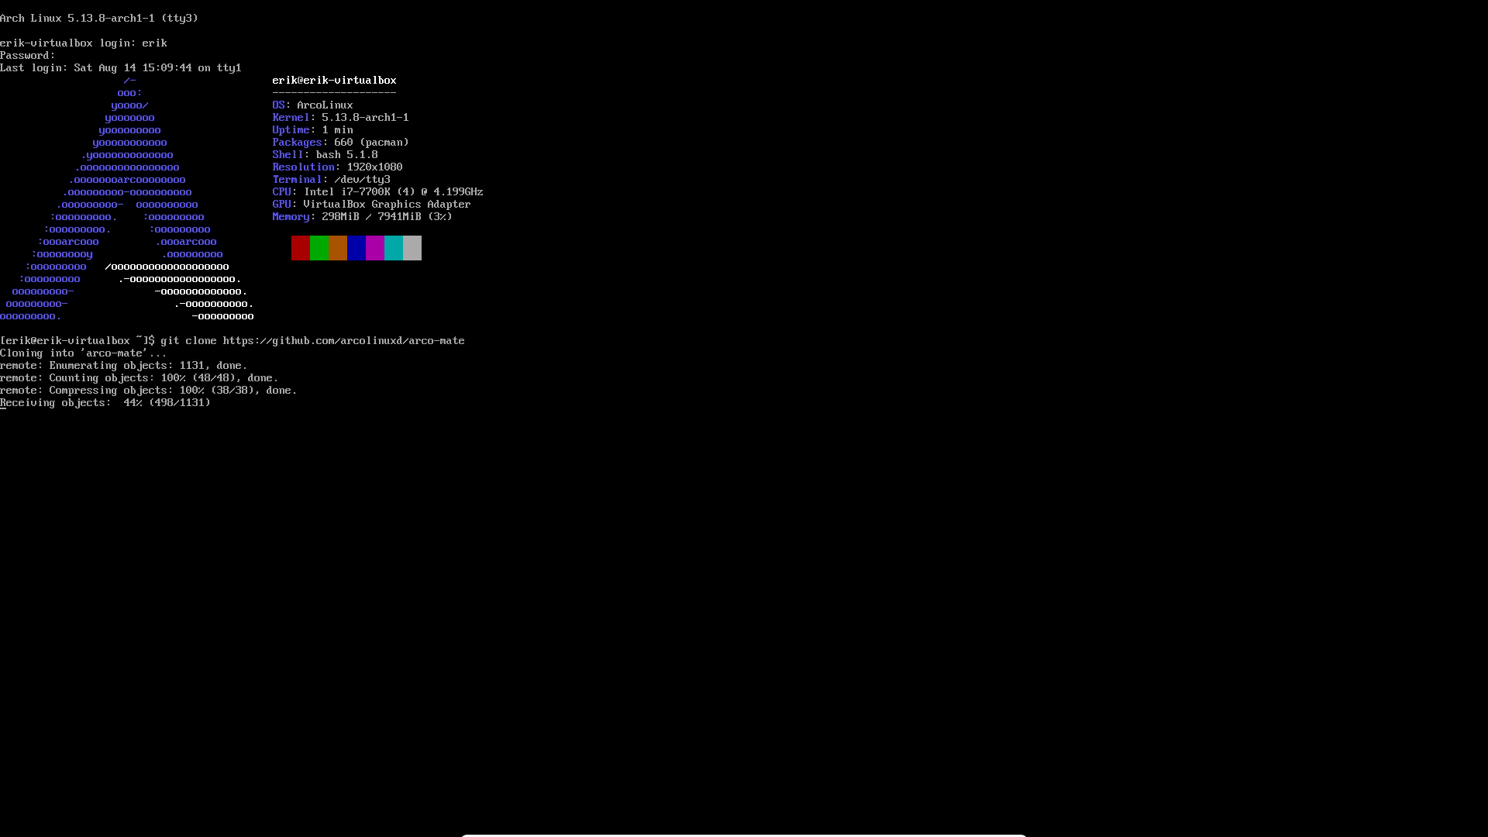
Step: Enter the arco-mate folder and list its scripts, then switch back to the MATE desktop
text(c)
key(BackSpace)
text(ls)
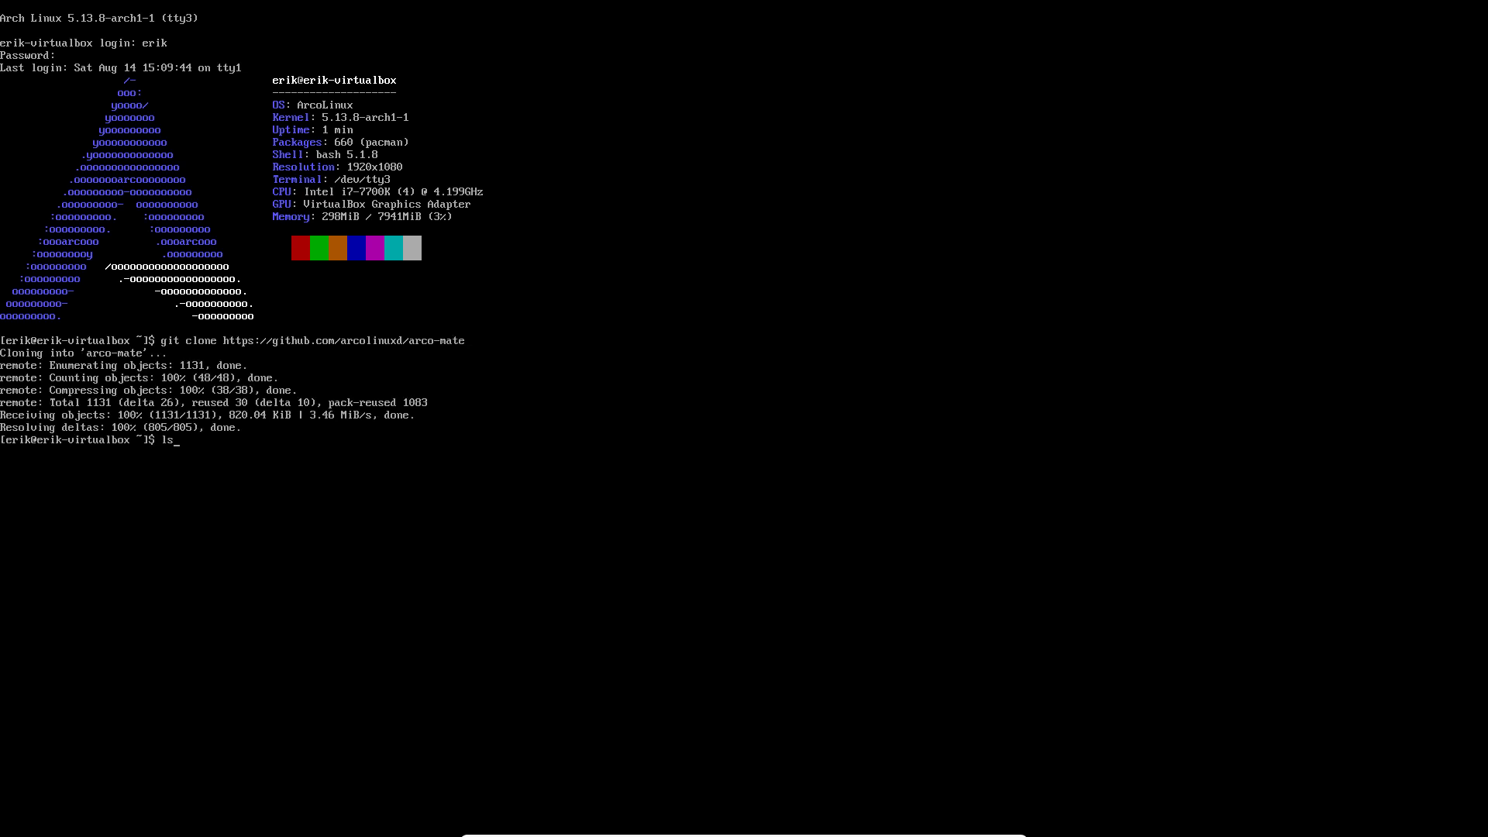
key(Return)
text(cd ar)
key(Tab)
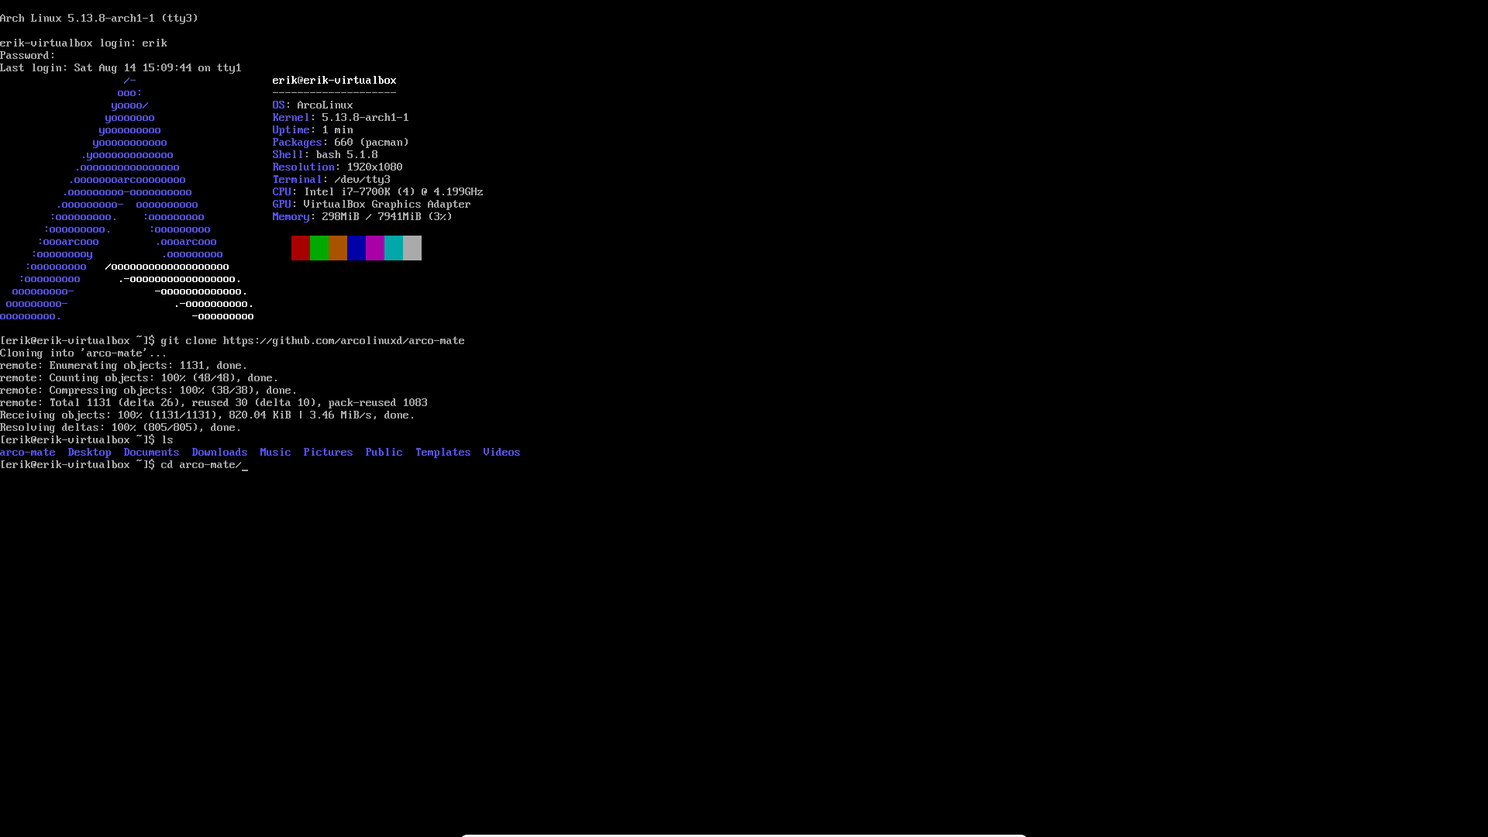
key(Return)
text(ls)
key(Return)
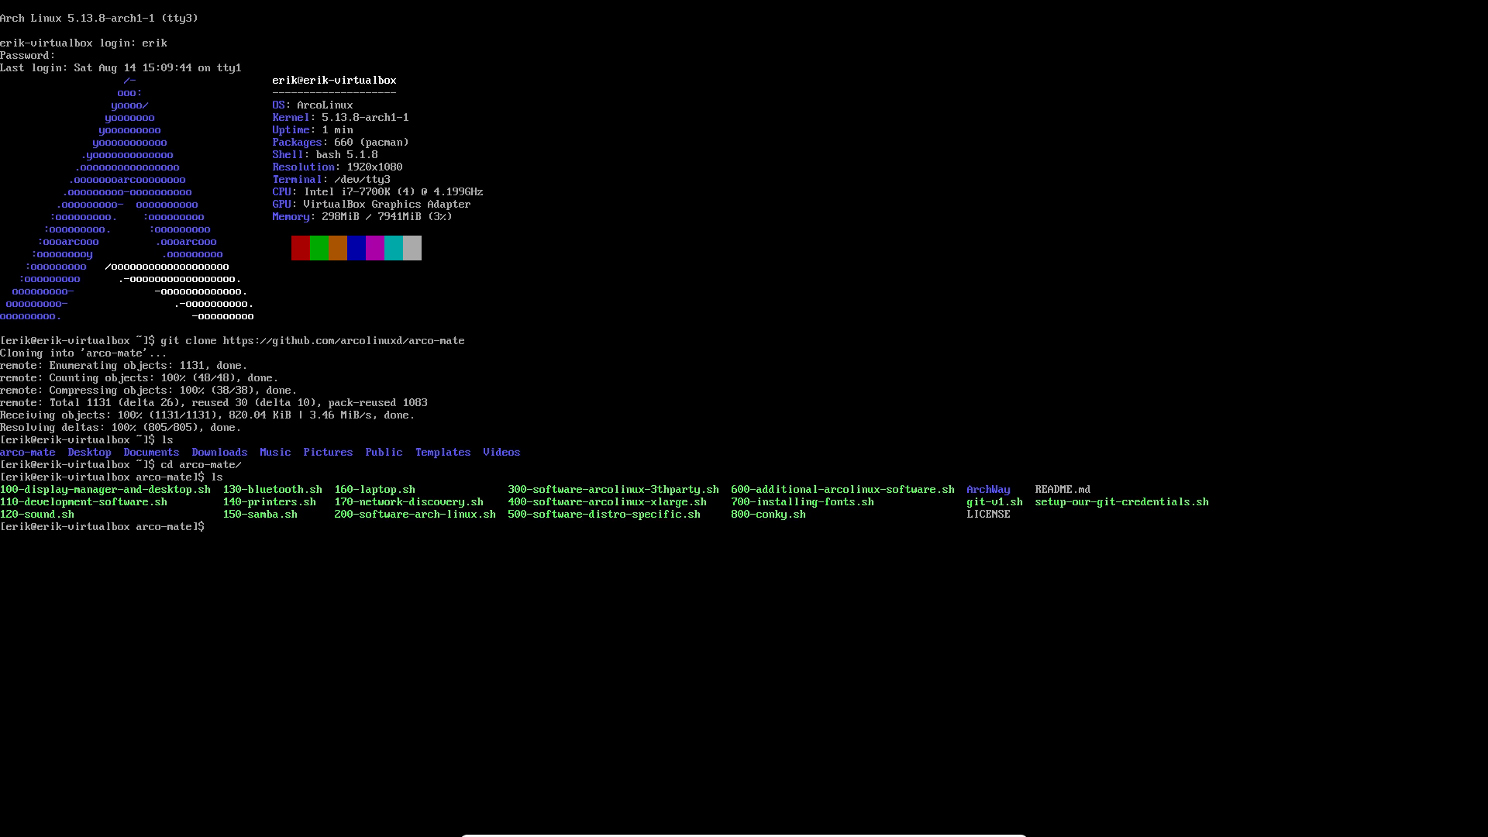
text(./)
key(ctrl+c)
key(Return)
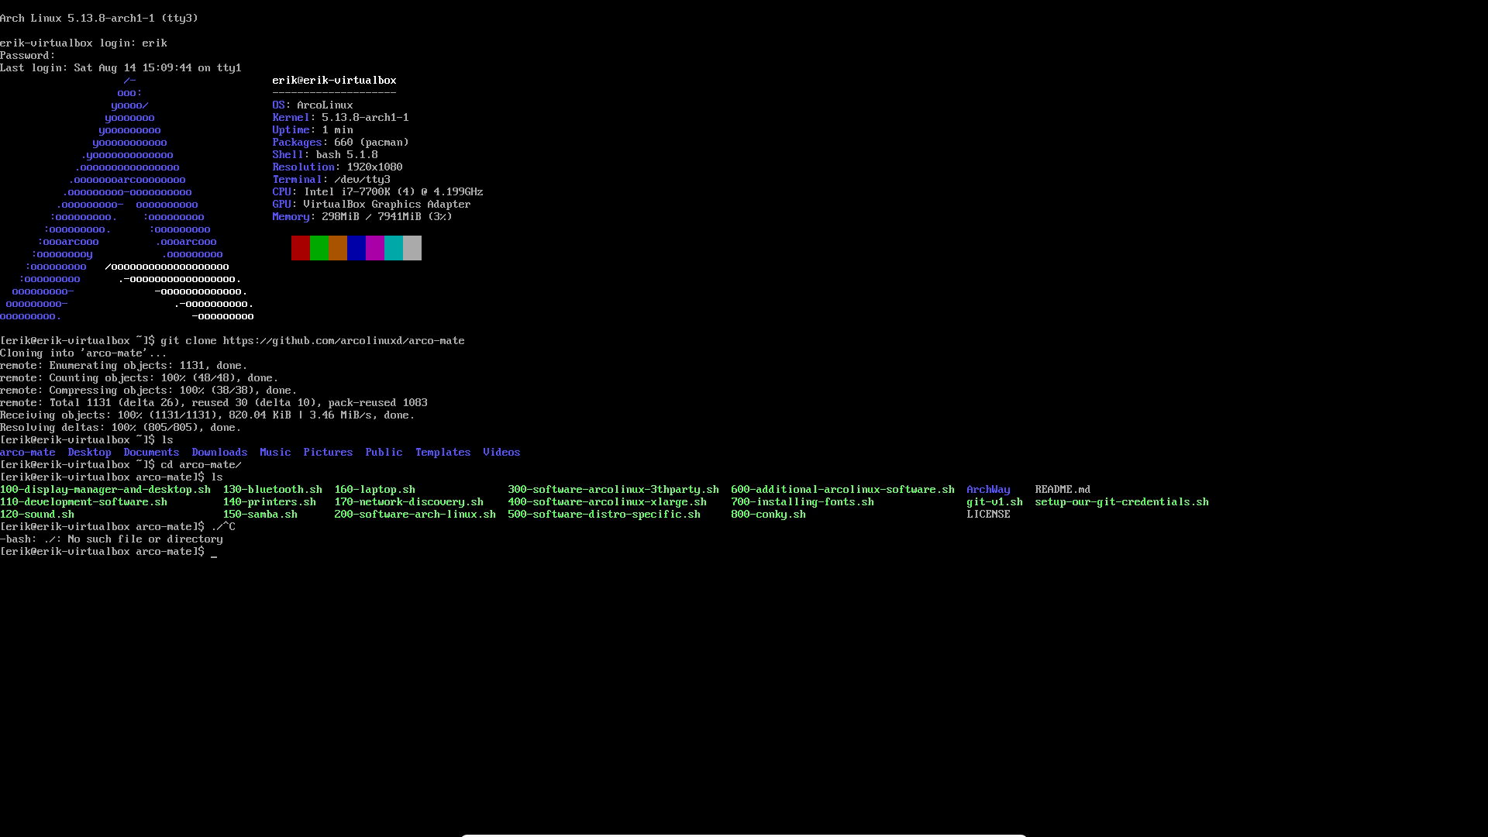
key(ctrl+alt+F1)
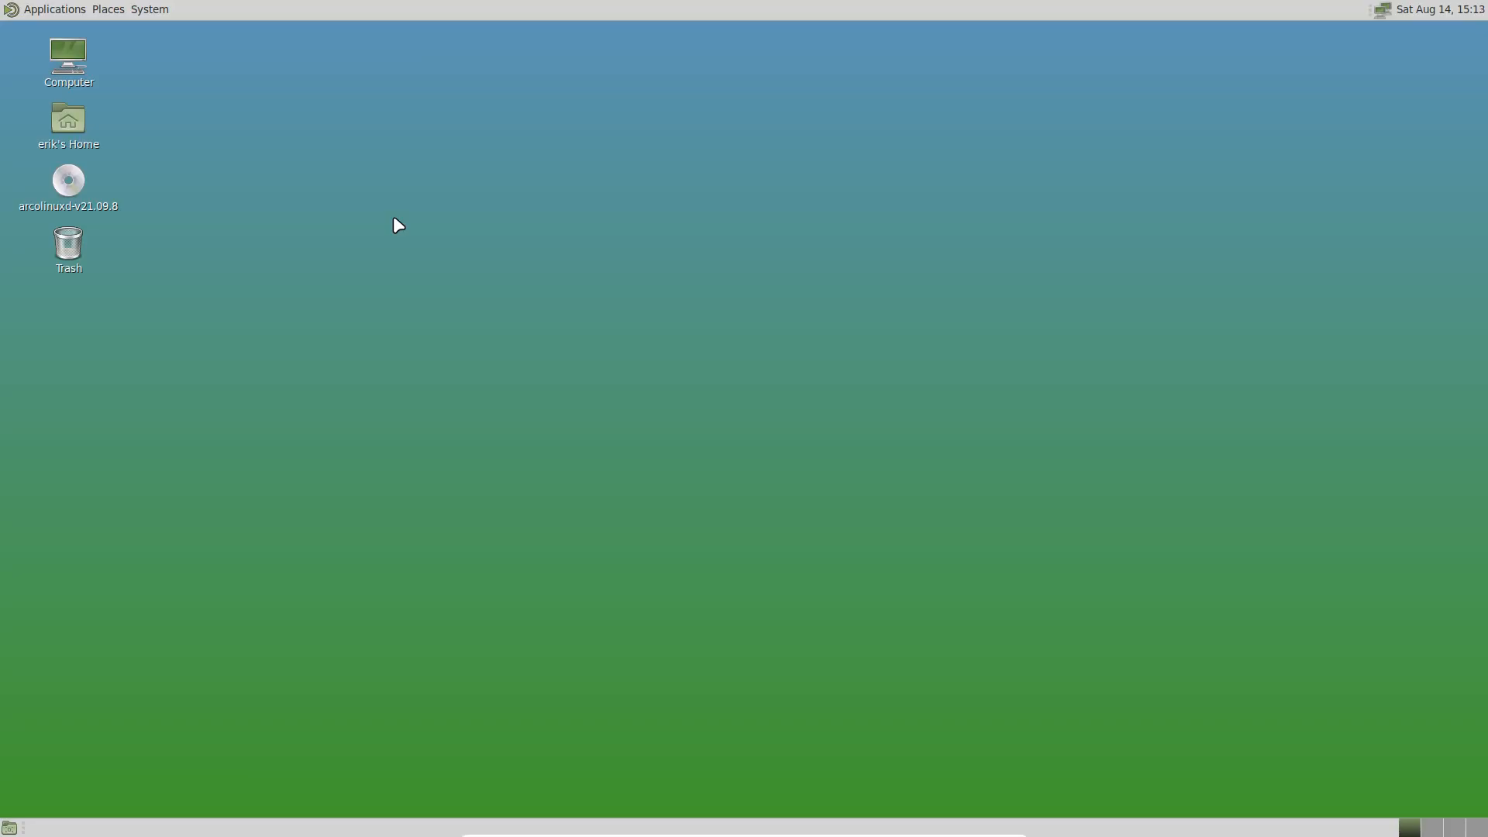